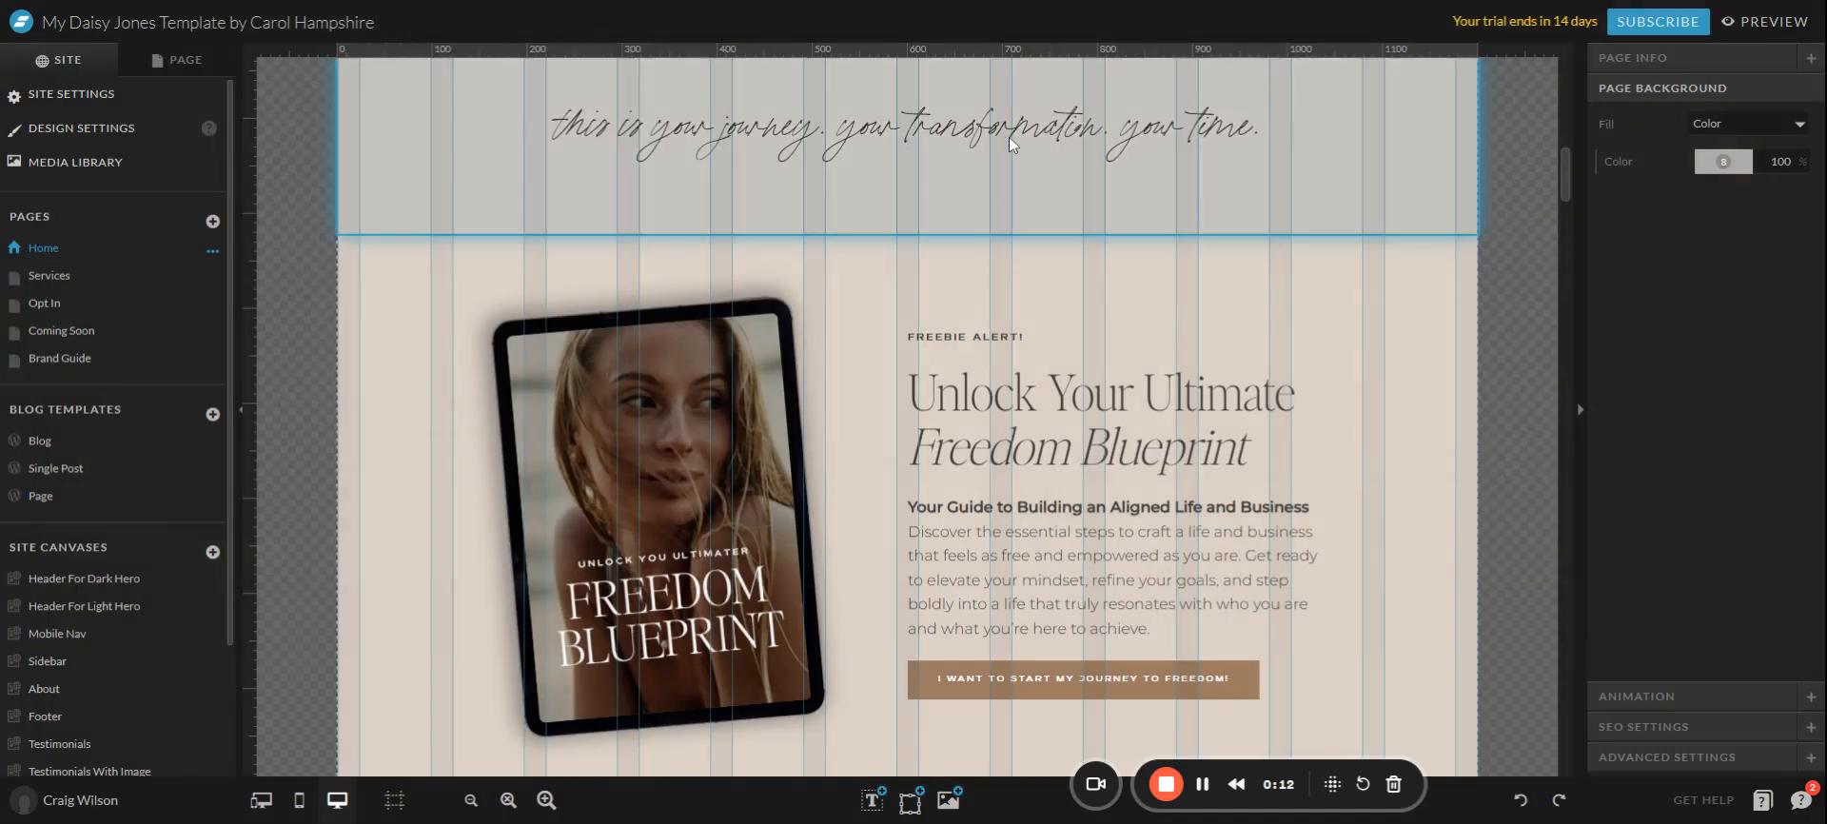
Step through the Home page's Hero, Opt In, About, Work With Me and SERVICE 1 sections.
scroll(663, 419, up, 5)
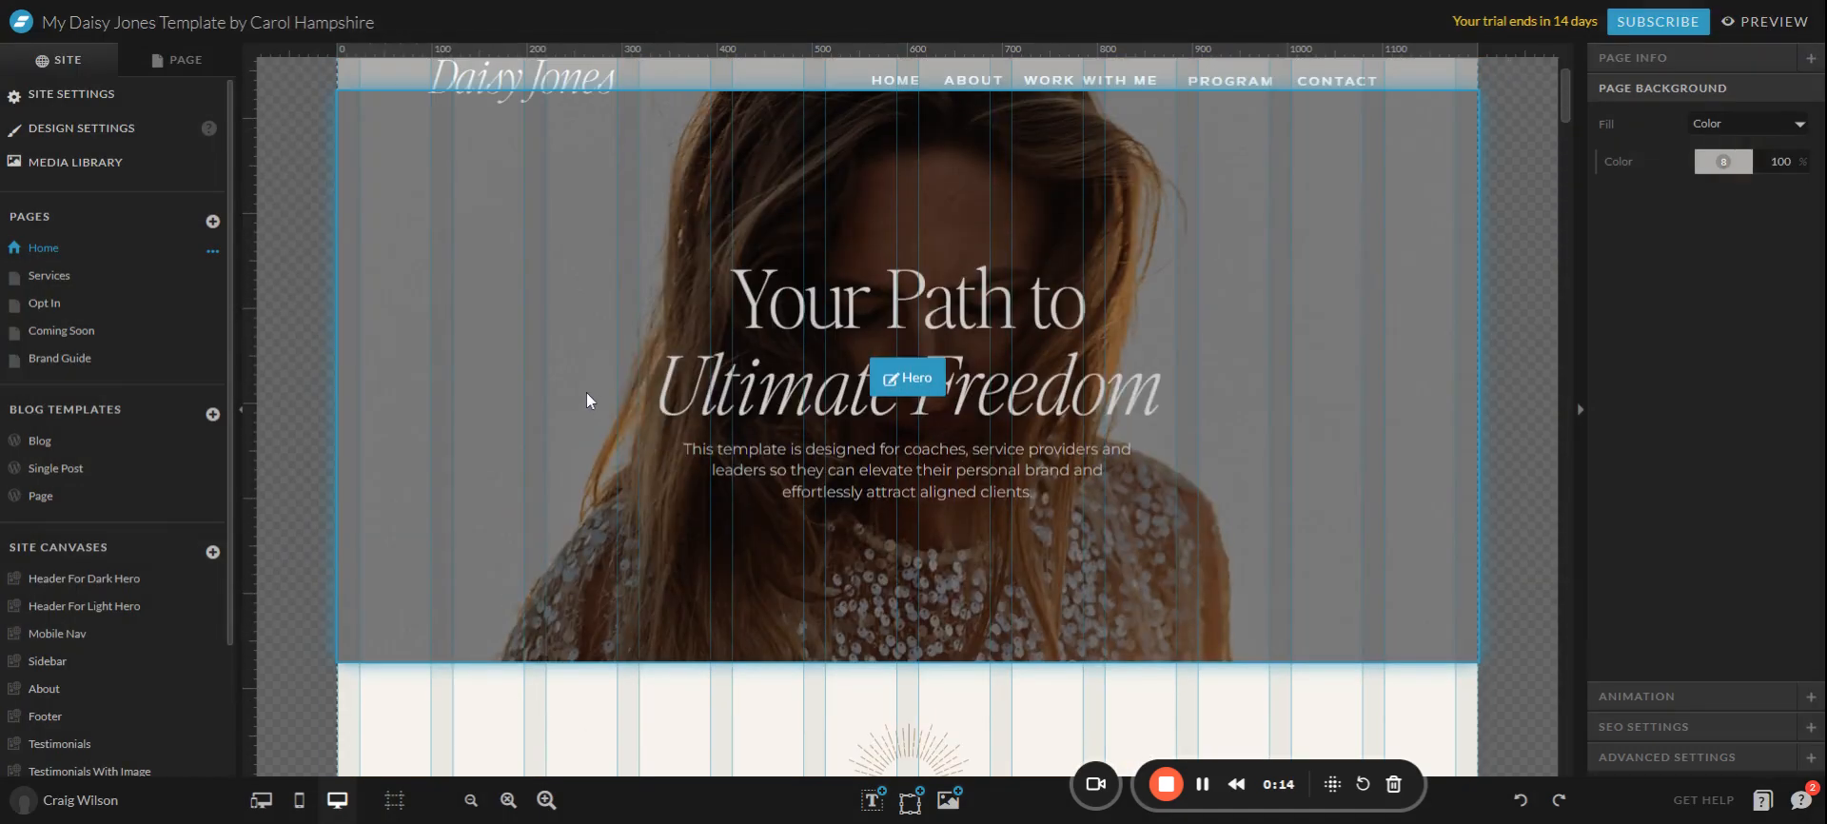
scroll(586, 392, down, 1)
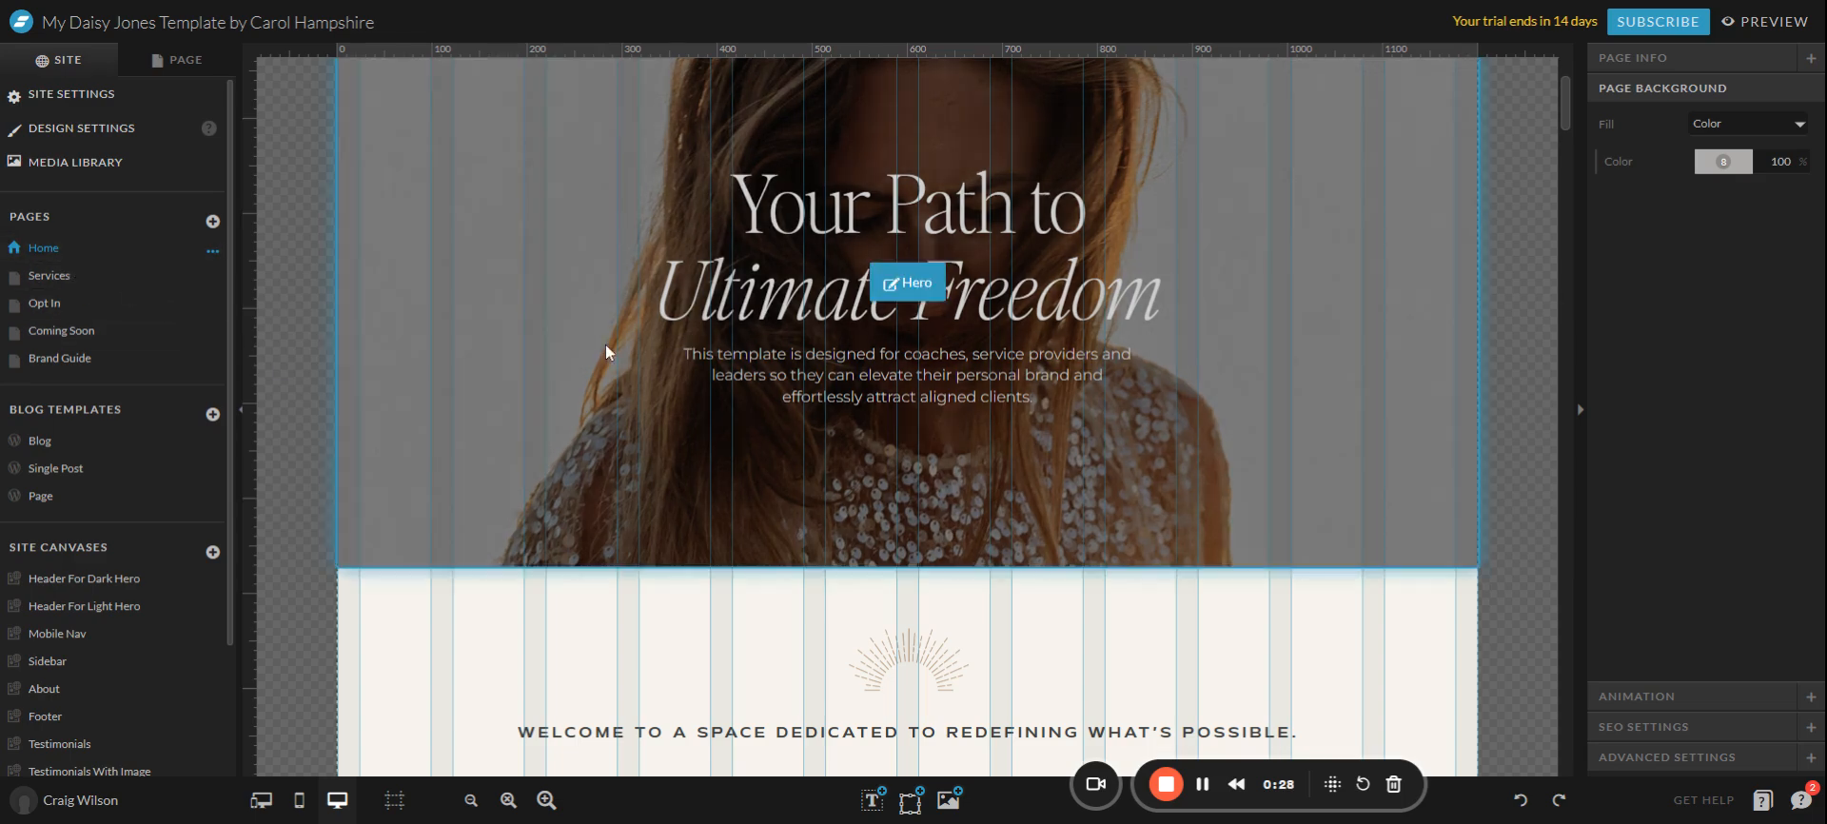
scroll(444, 329, up, 2)
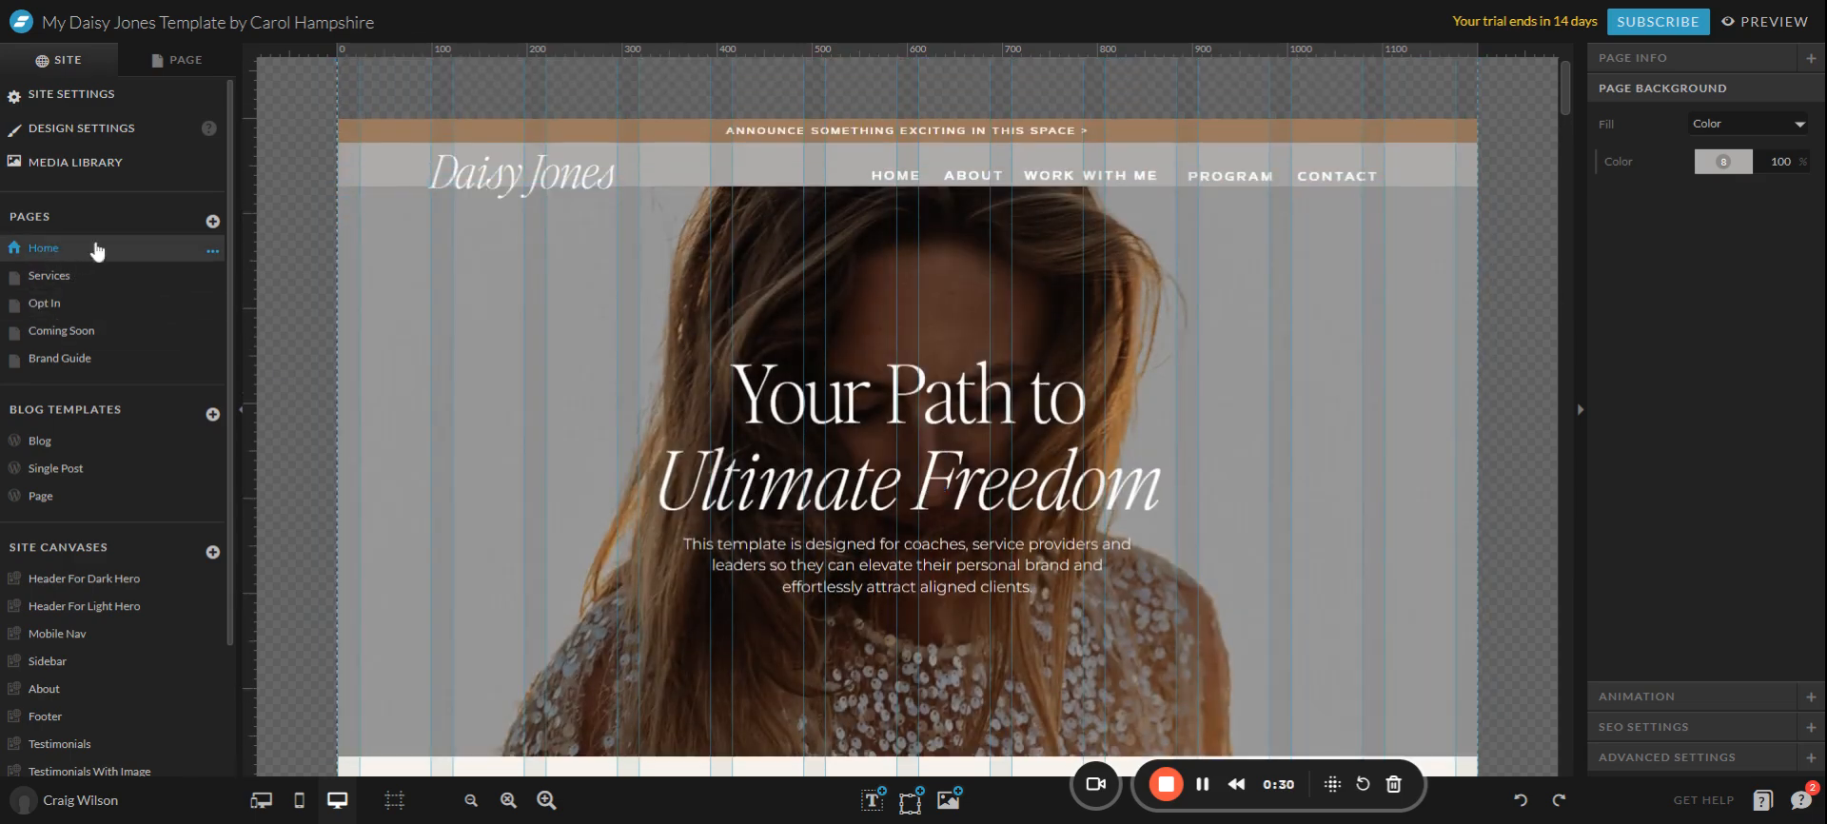
click(189, 76)
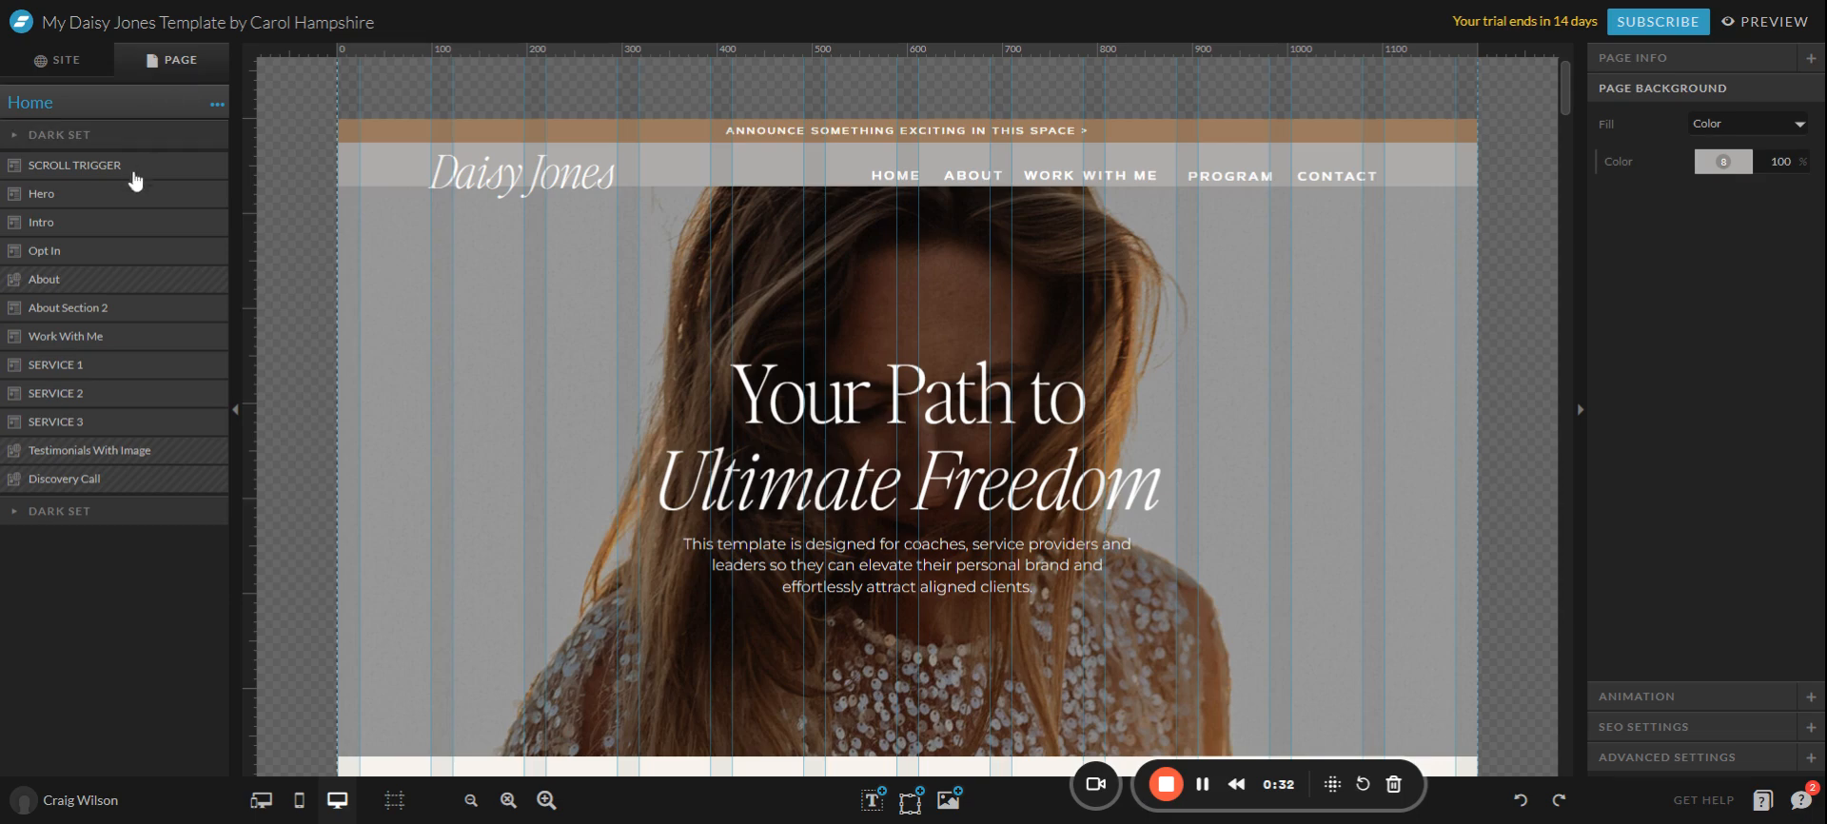
click(91, 219)
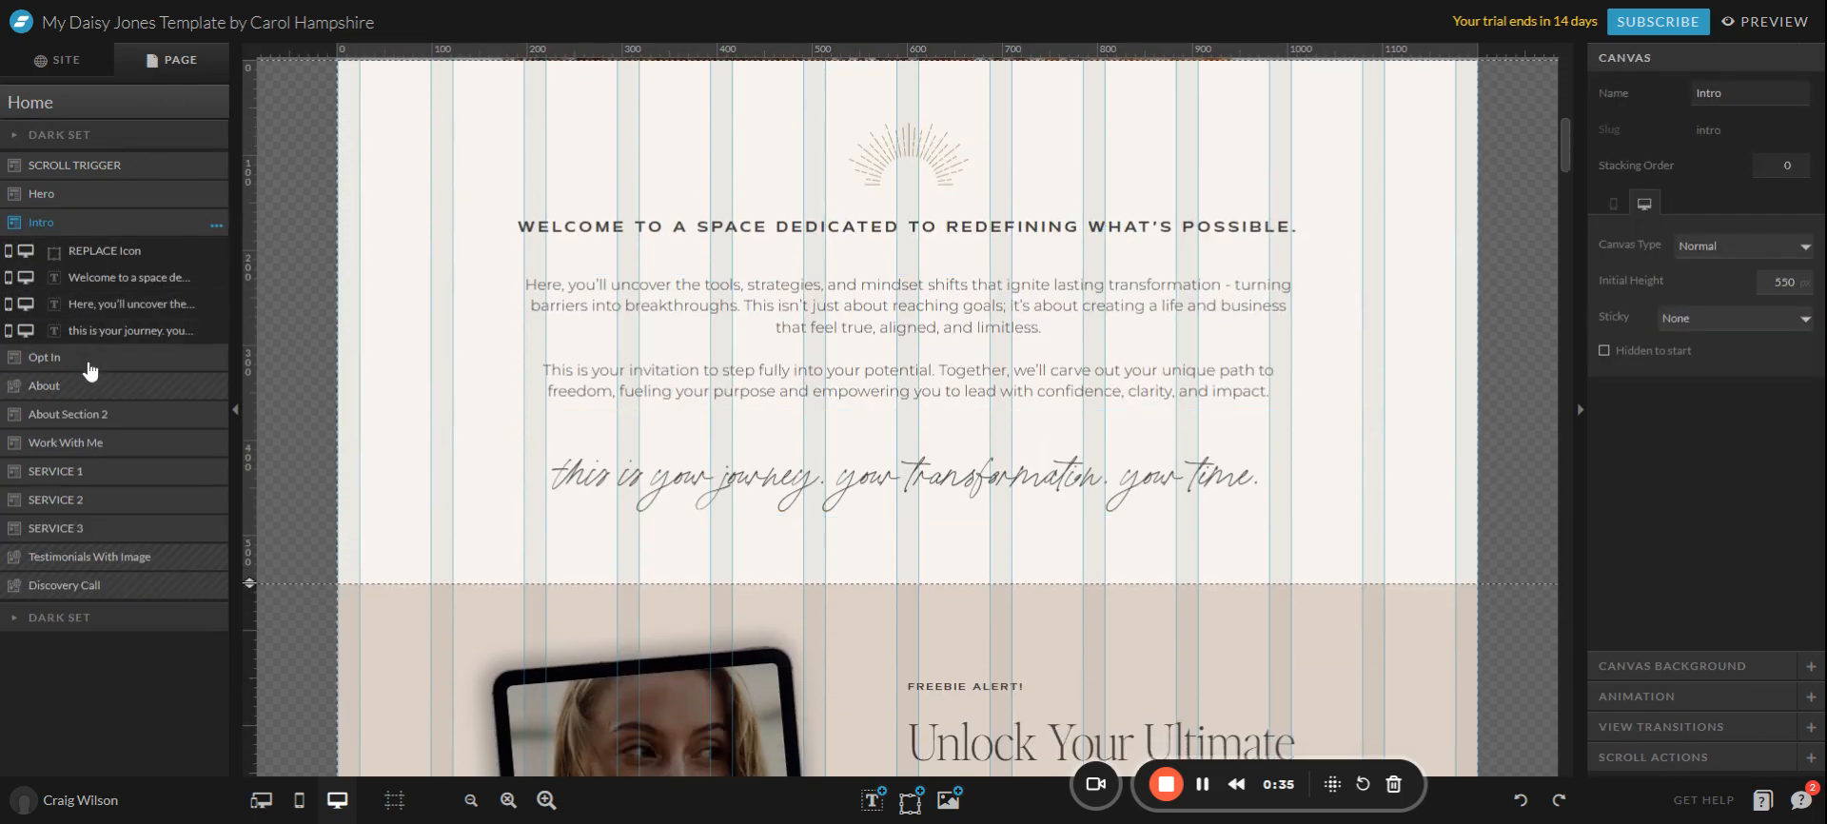
click(86, 358)
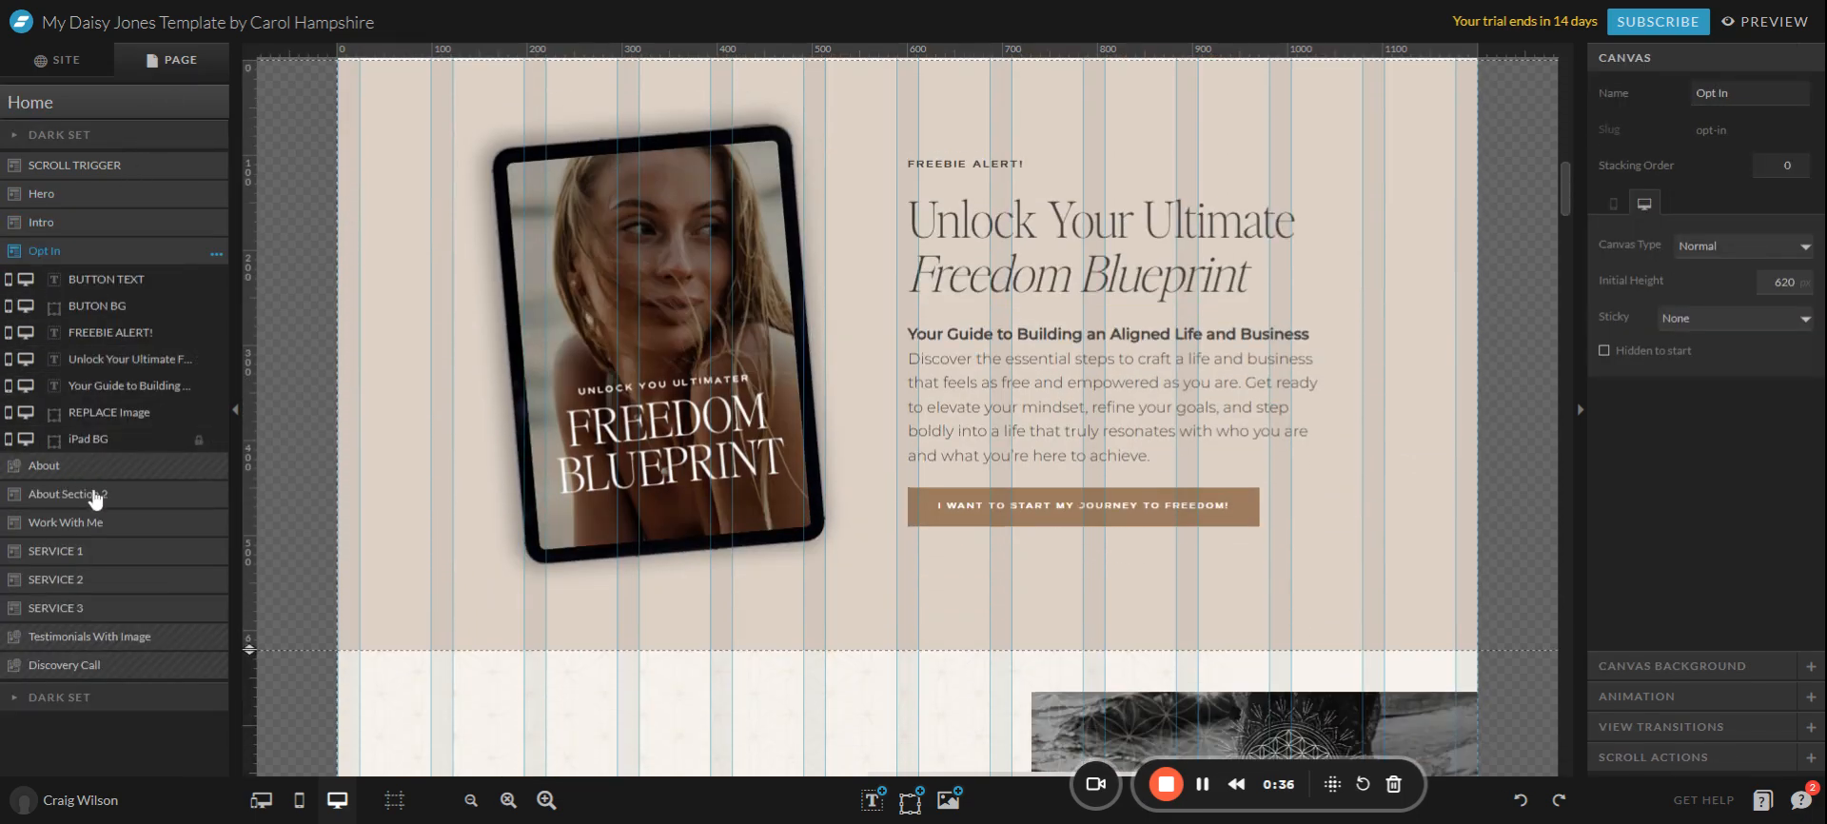
click(76, 469)
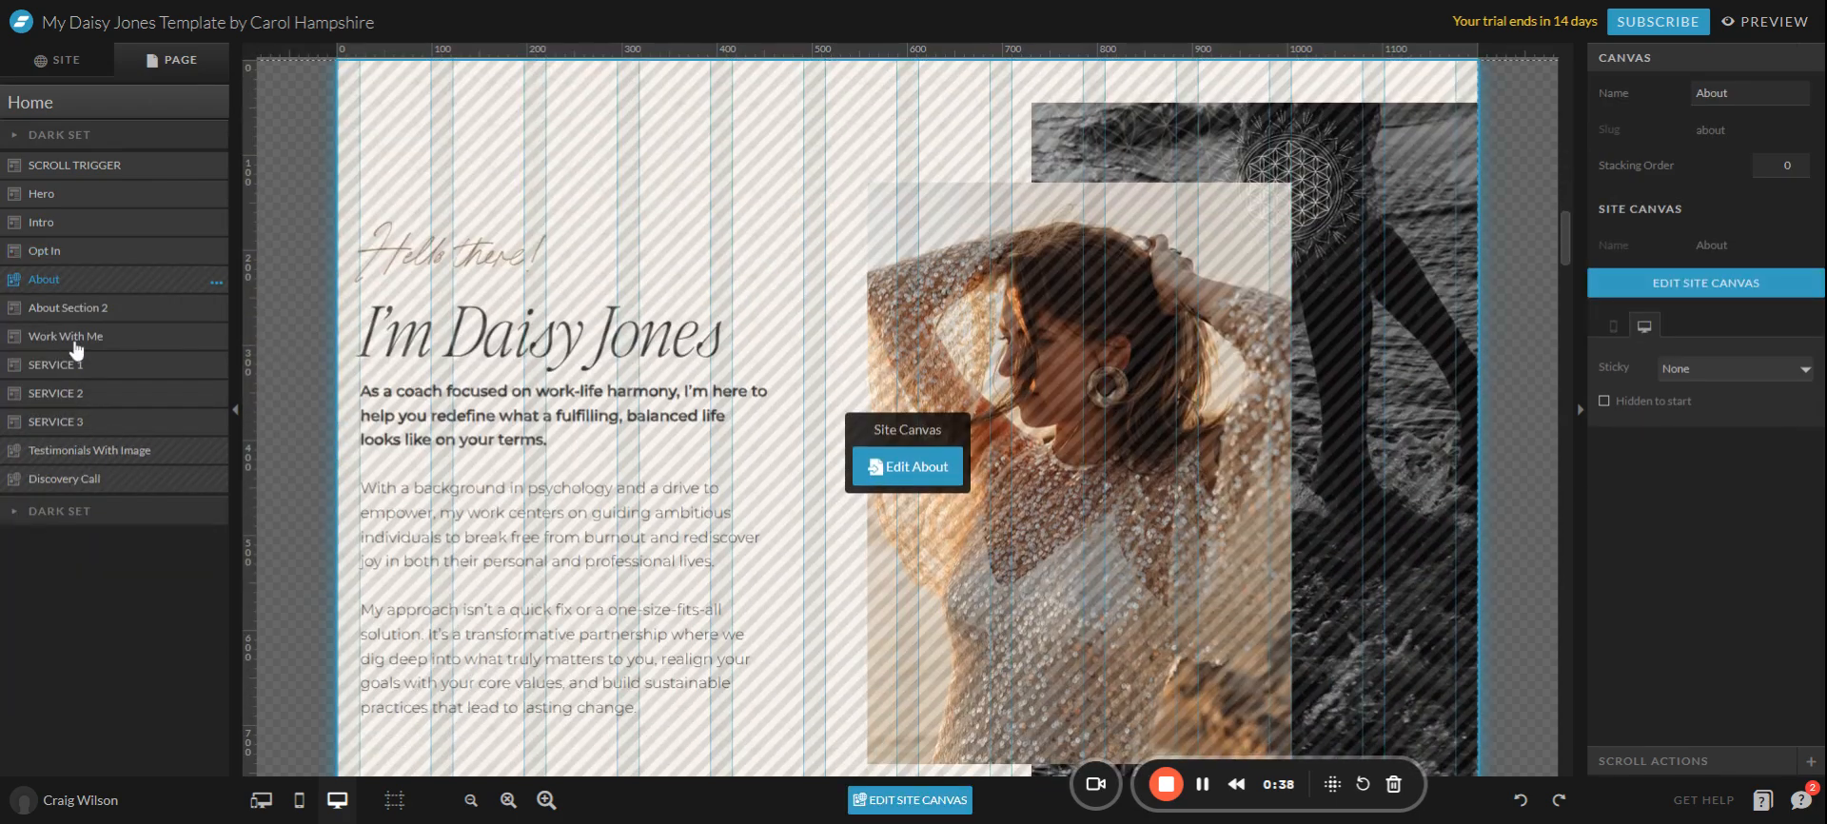
click(74, 338)
click(112, 449)
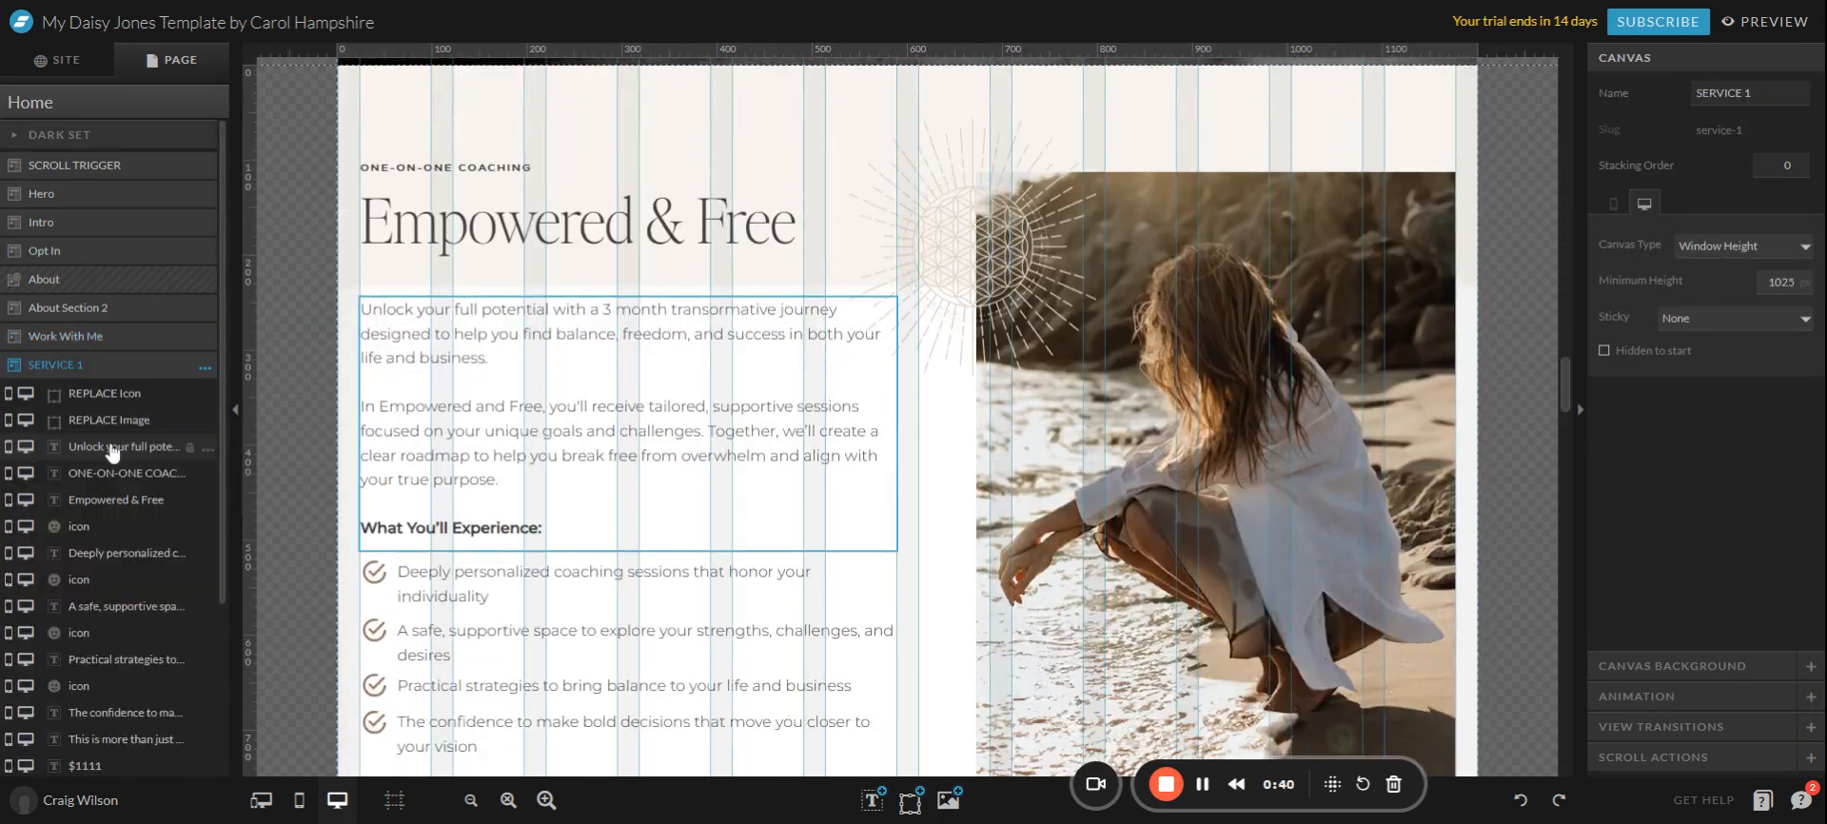
Look over the Empowered & Free coaching section, then bring up the site's pages and canvases.
scroll(804, 384, down, 2)
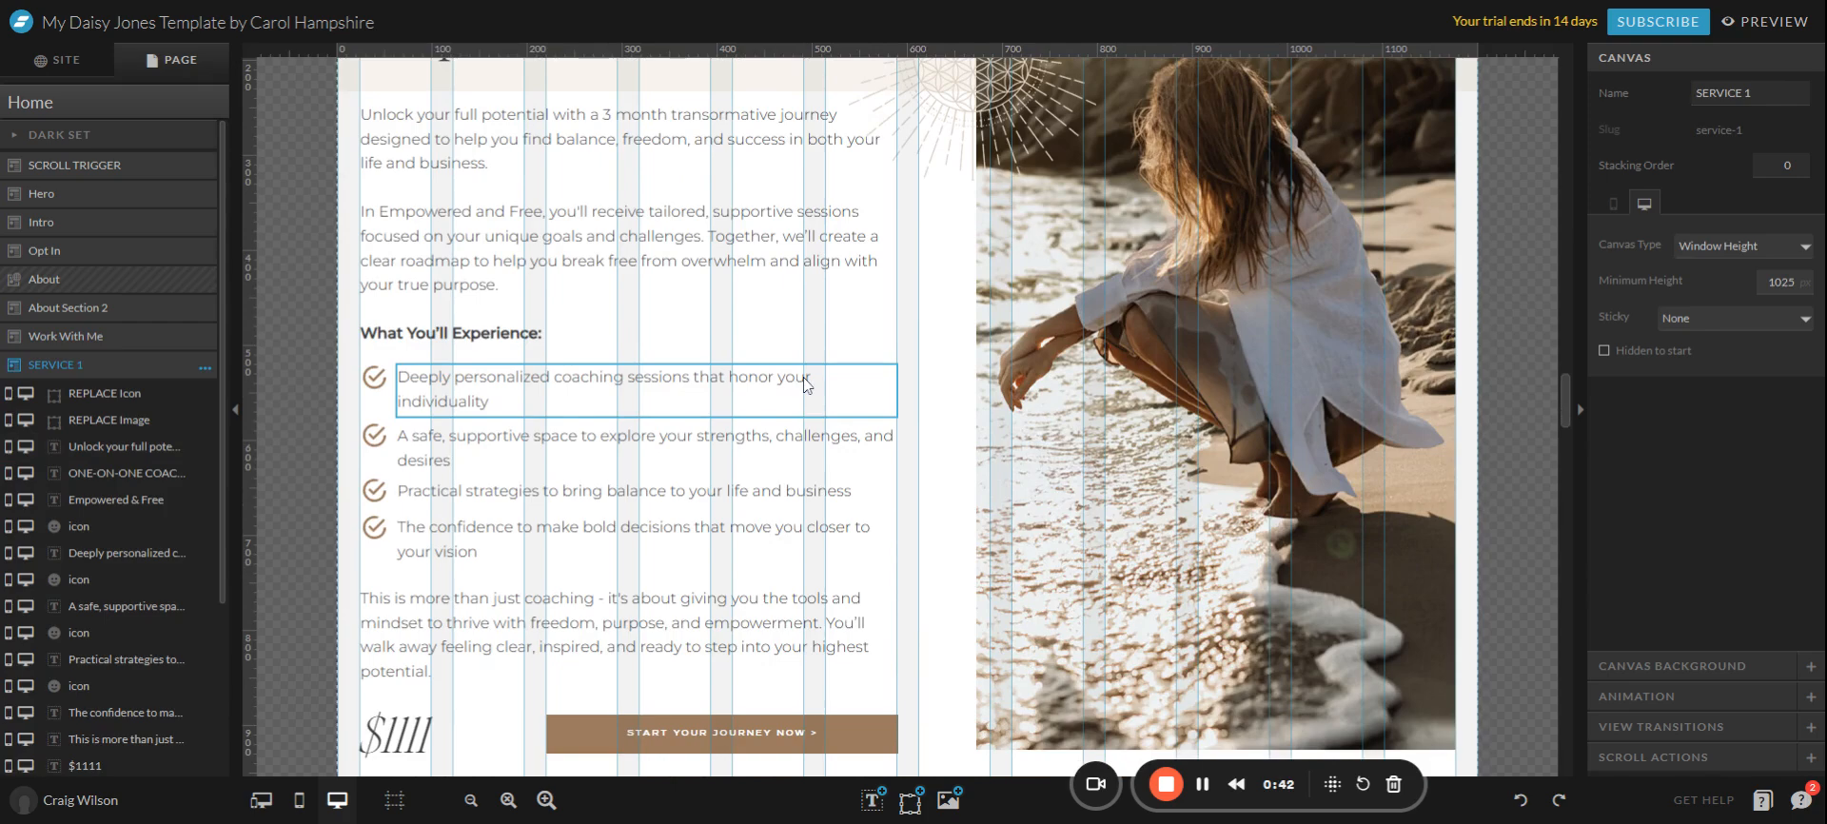
scroll(805, 380, up, 2)
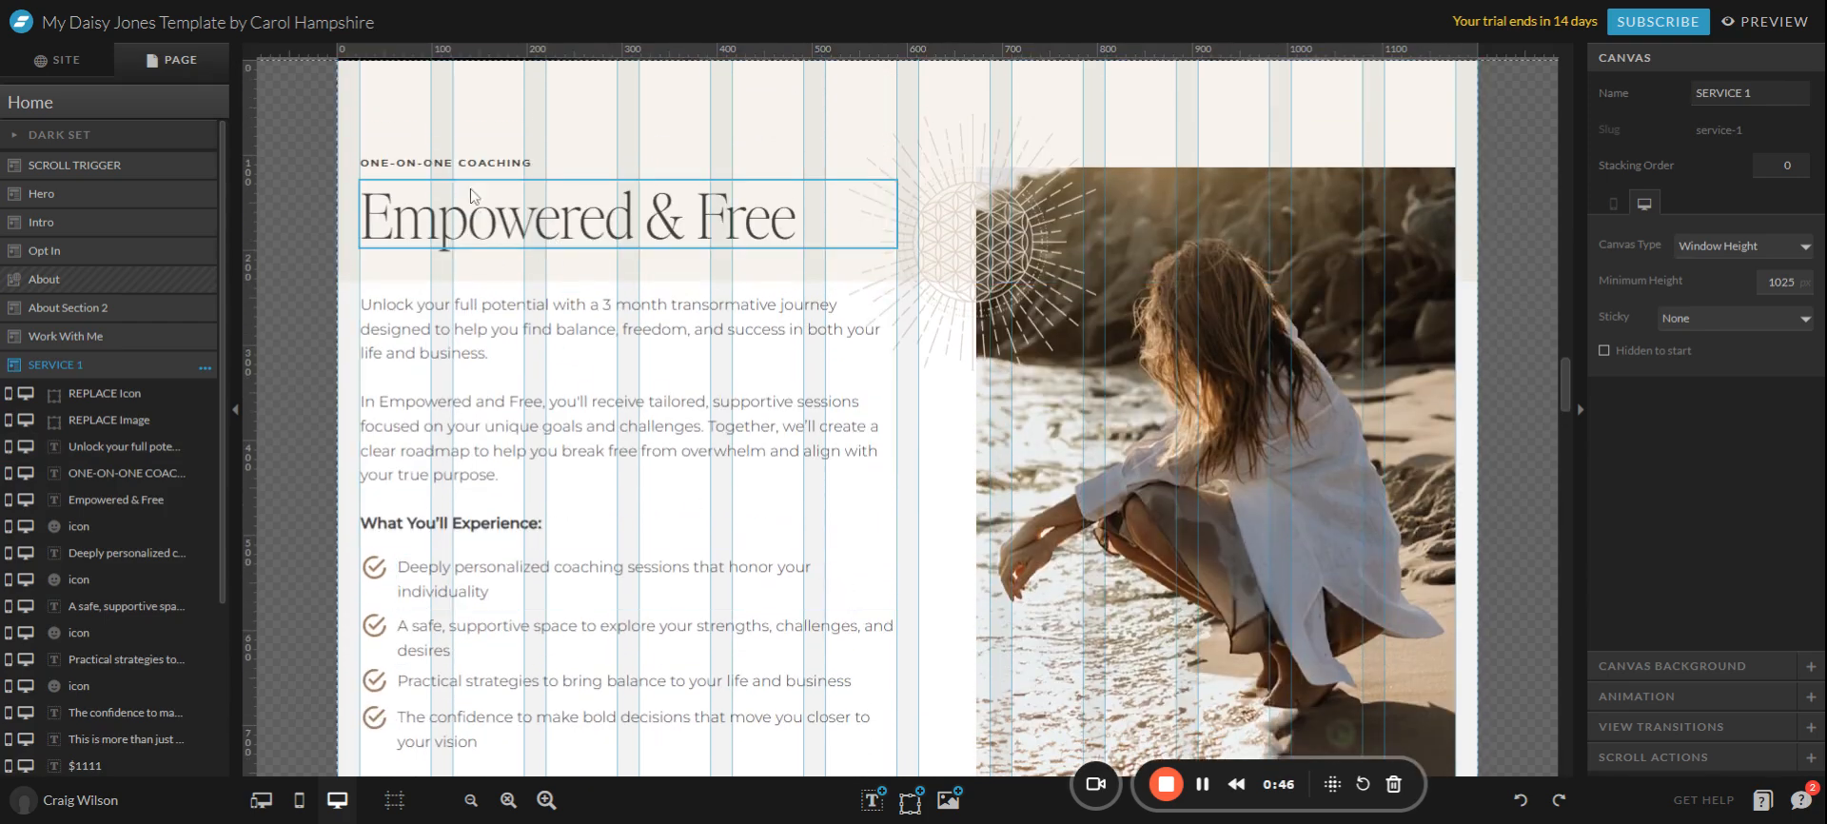
scroll(634, 407, down, 2)
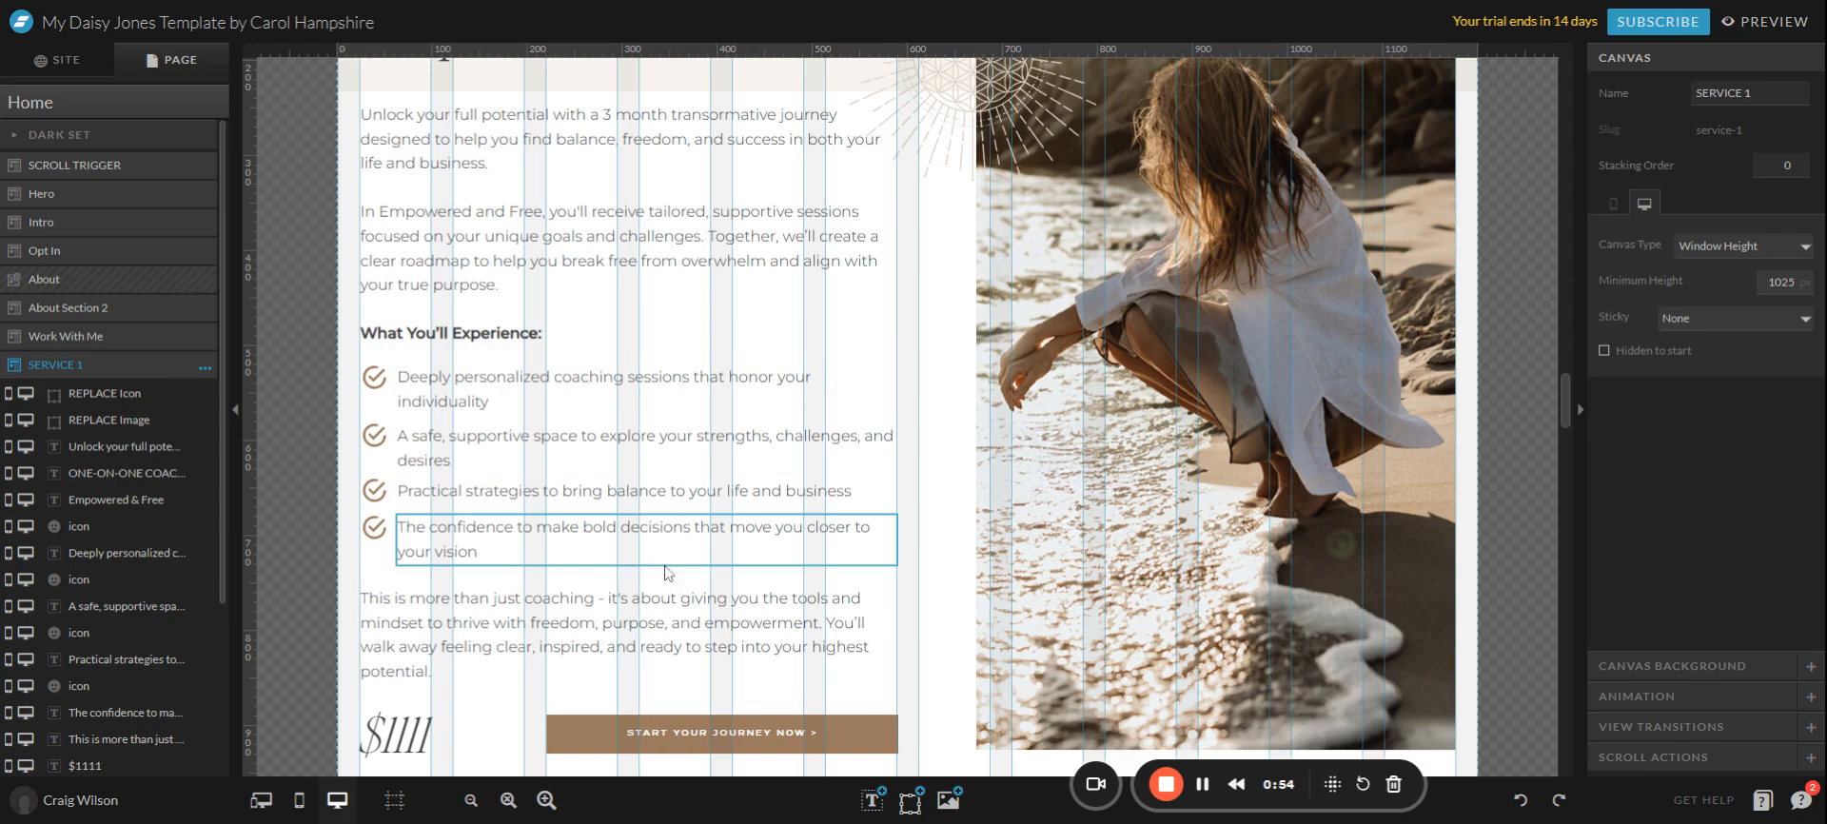
scroll(666, 569, down, 2)
scroll(883, 586, down, 3)
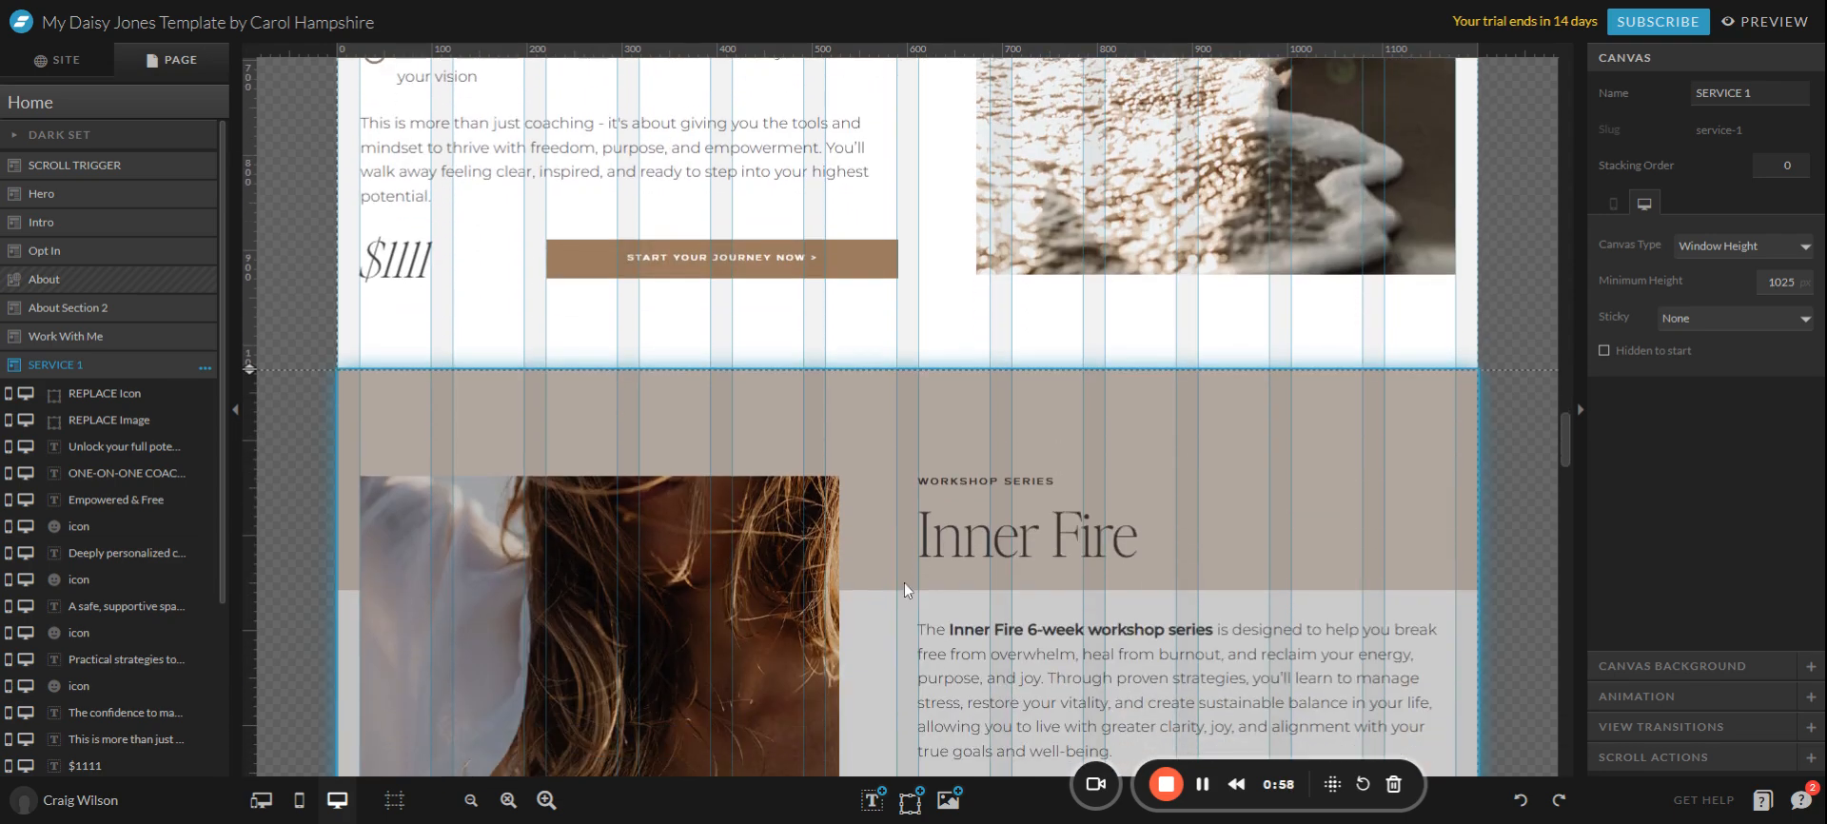
scroll(891, 648, up, 4)
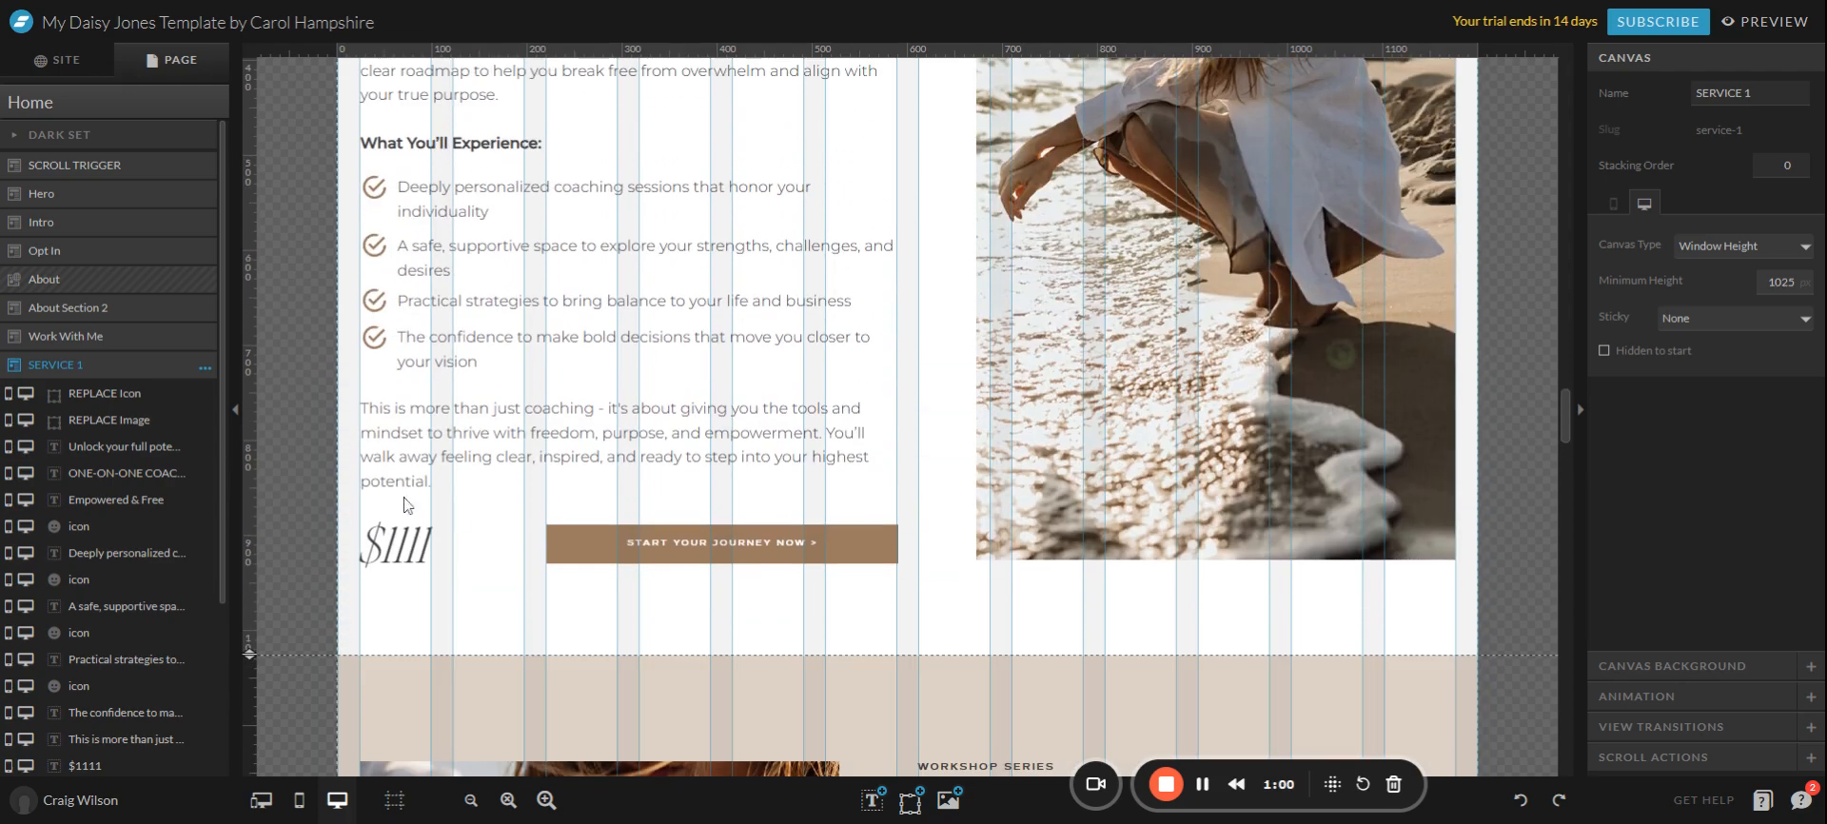
click(60, 59)
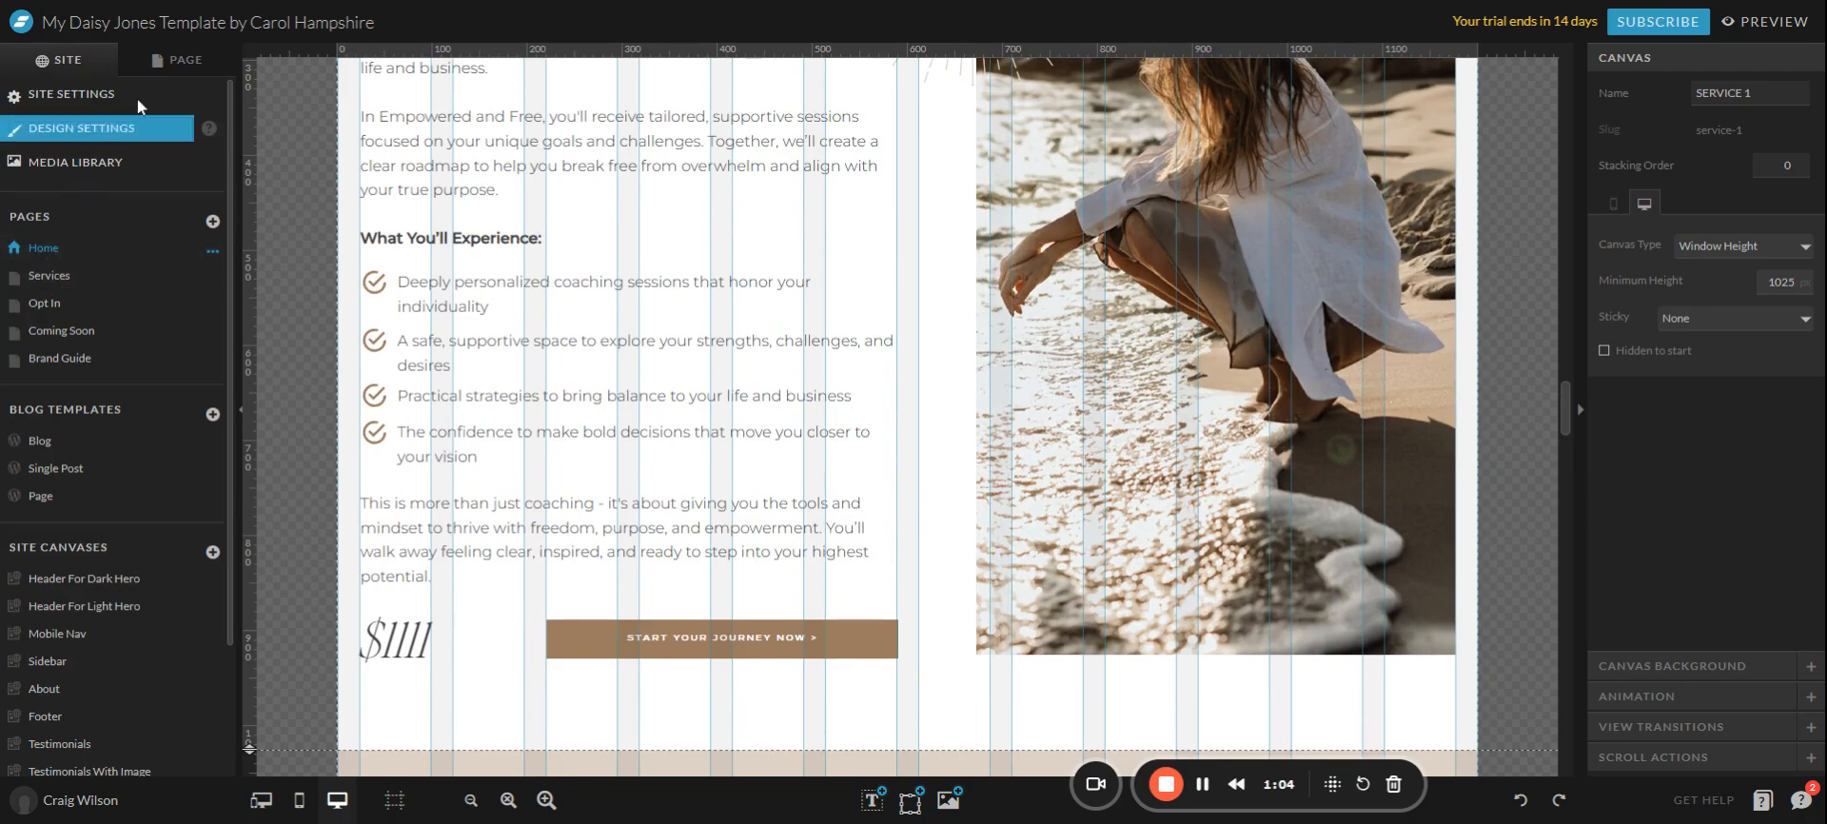
Select the Home page's Hero canvas (Window Height, 600 minimum) and return to the top of it.
click(181, 61)
click(57, 195)
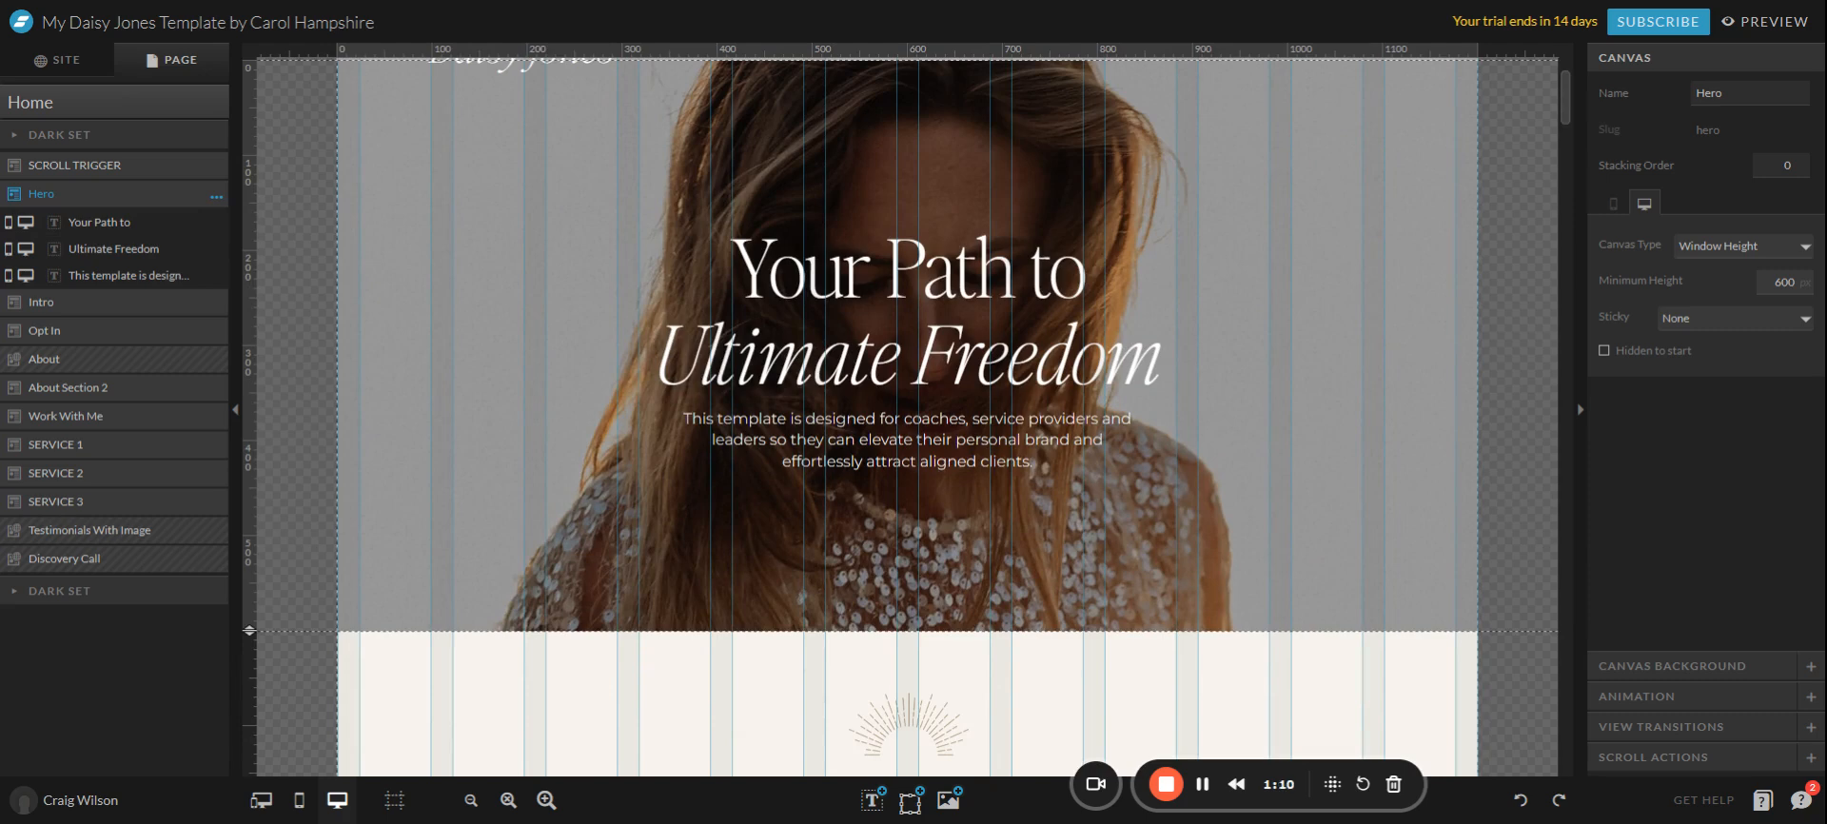
scroll(1332, 519, up, 2)
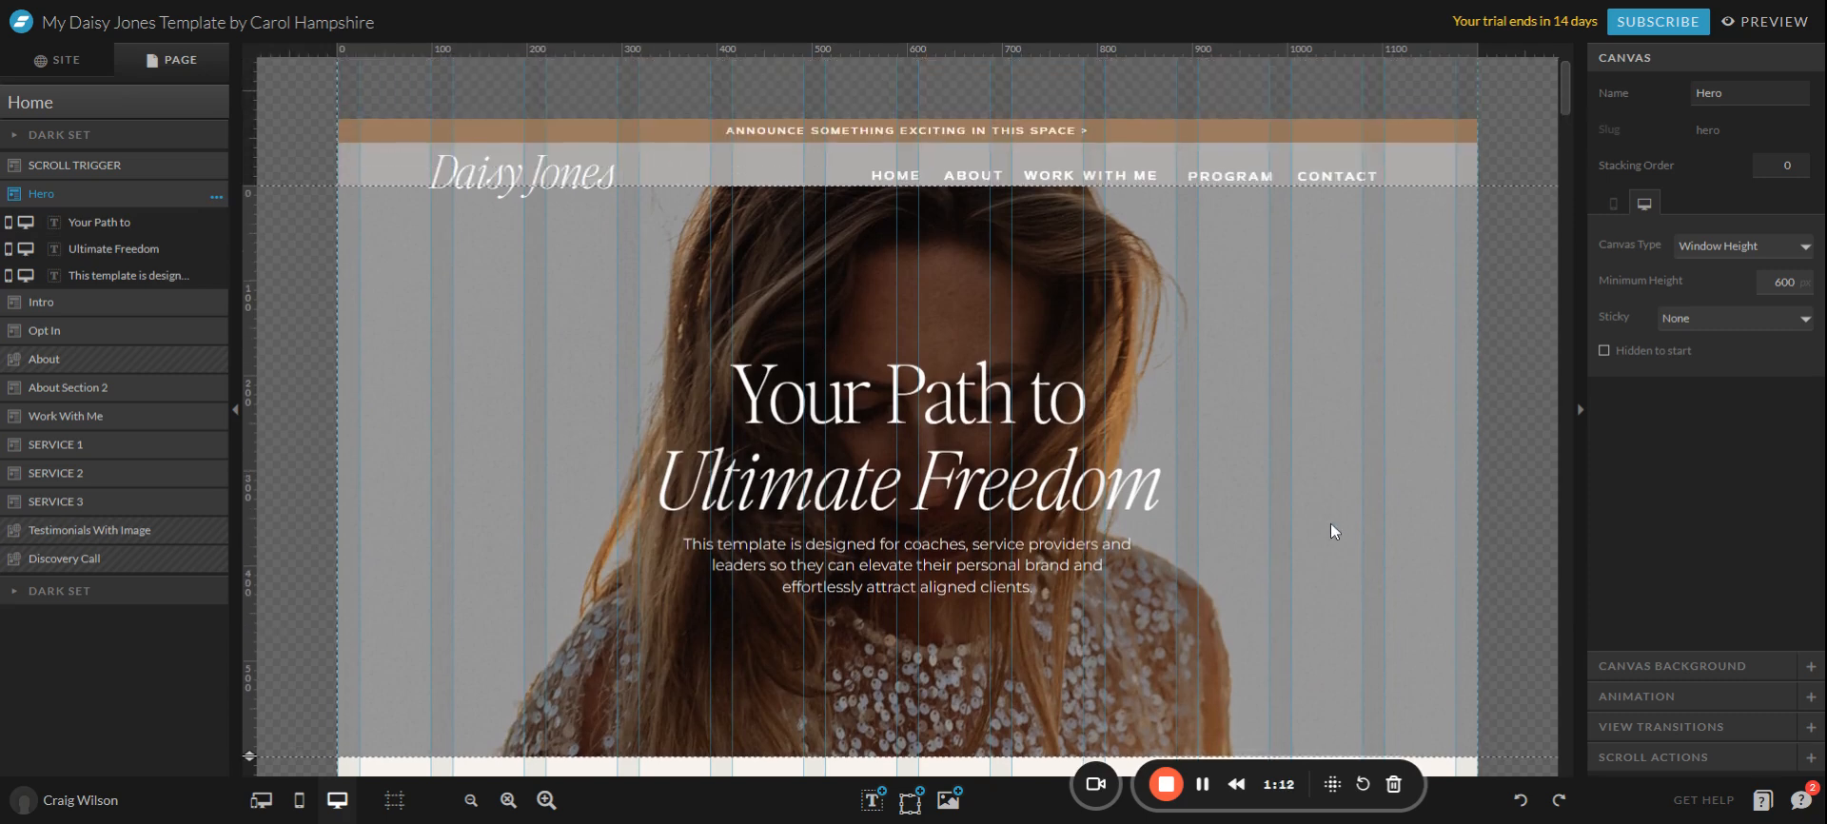
scroll(1216, 514, down, 3)
scroll(1437, 493, up, 2)
scroll(1229, 402, down, 4)
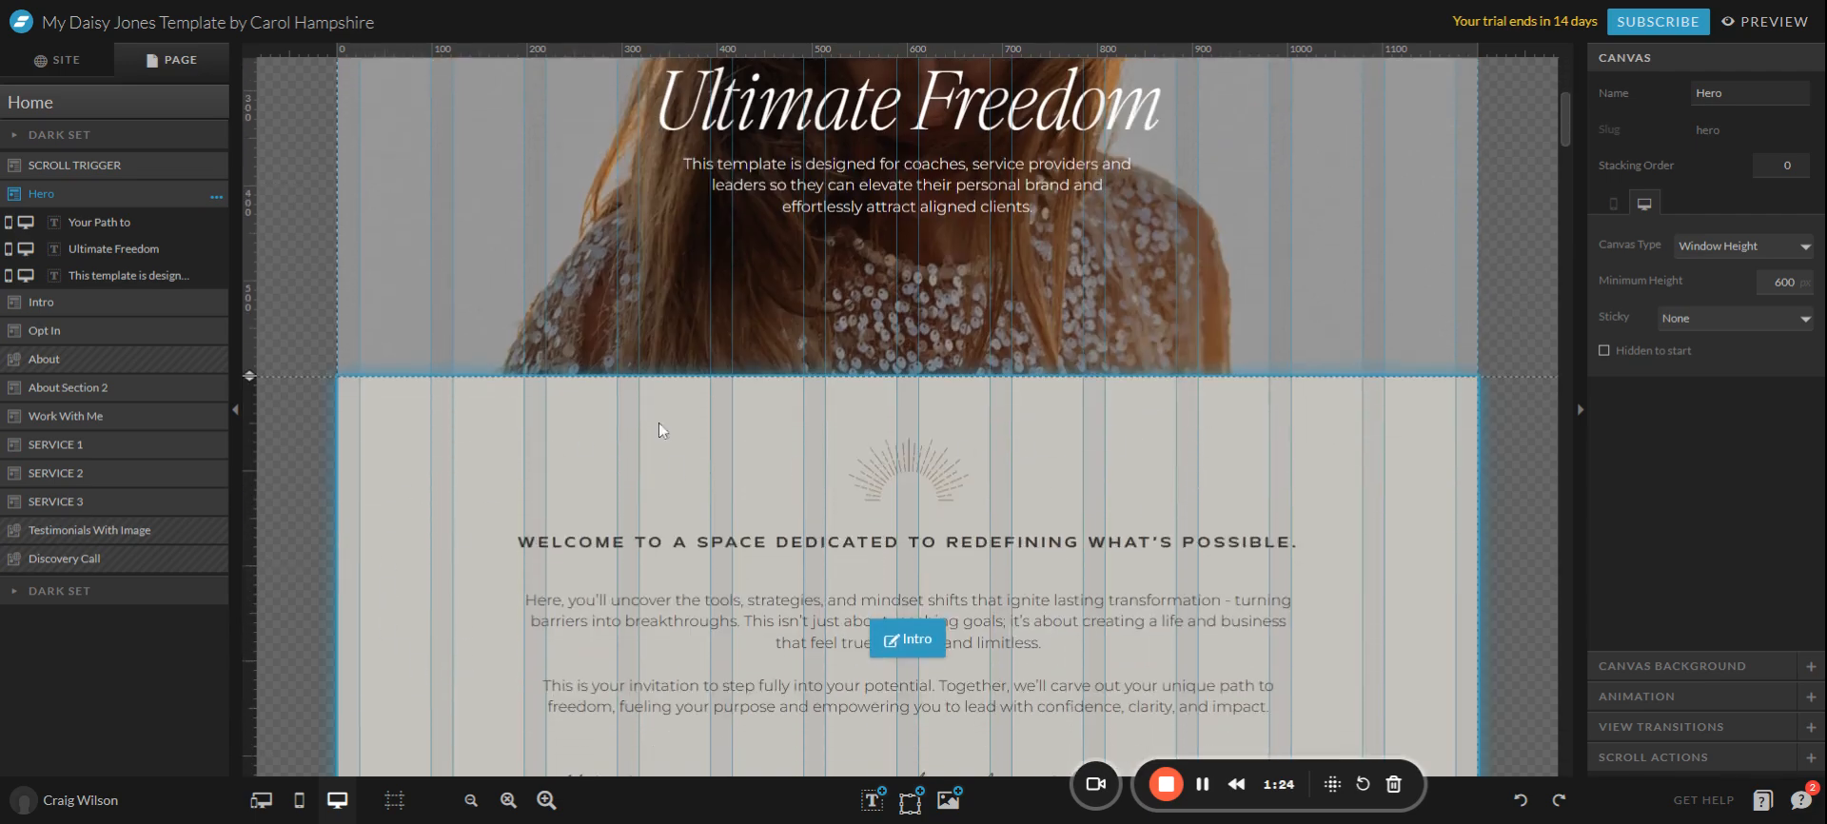
scroll(1256, 466, down, 1)
scroll(1408, 521, down, 2)
scroll(1380, 523, up, 5)
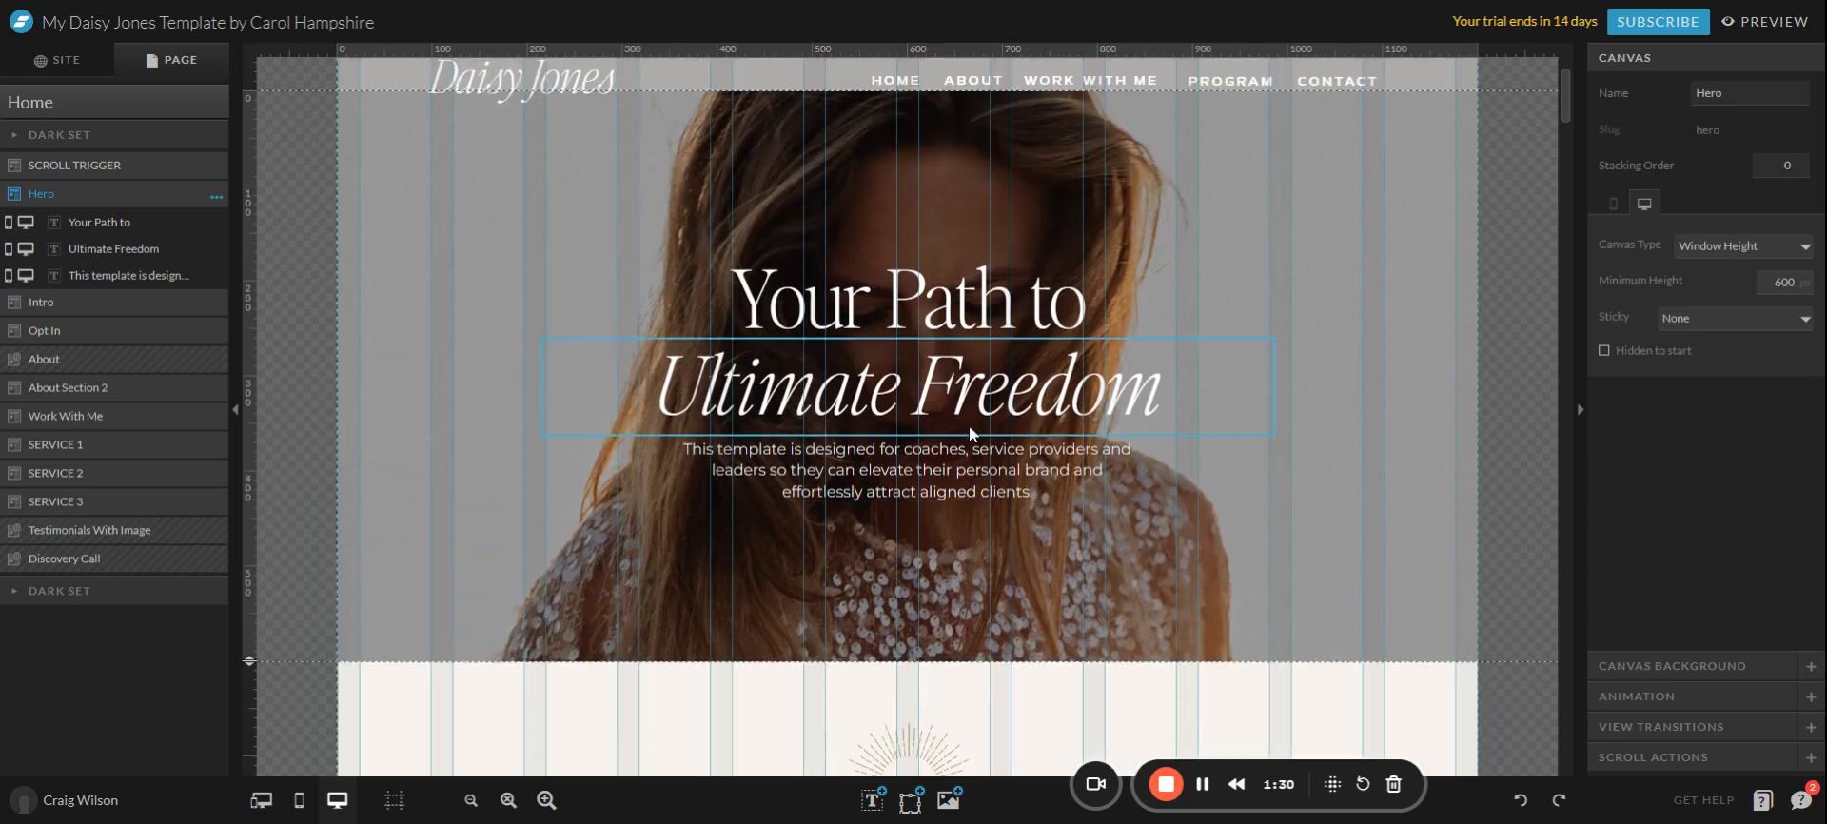
Replace the second headline line 'Ultimate Freedom' with 'Freedom's Embrace'.
click(985, 305)
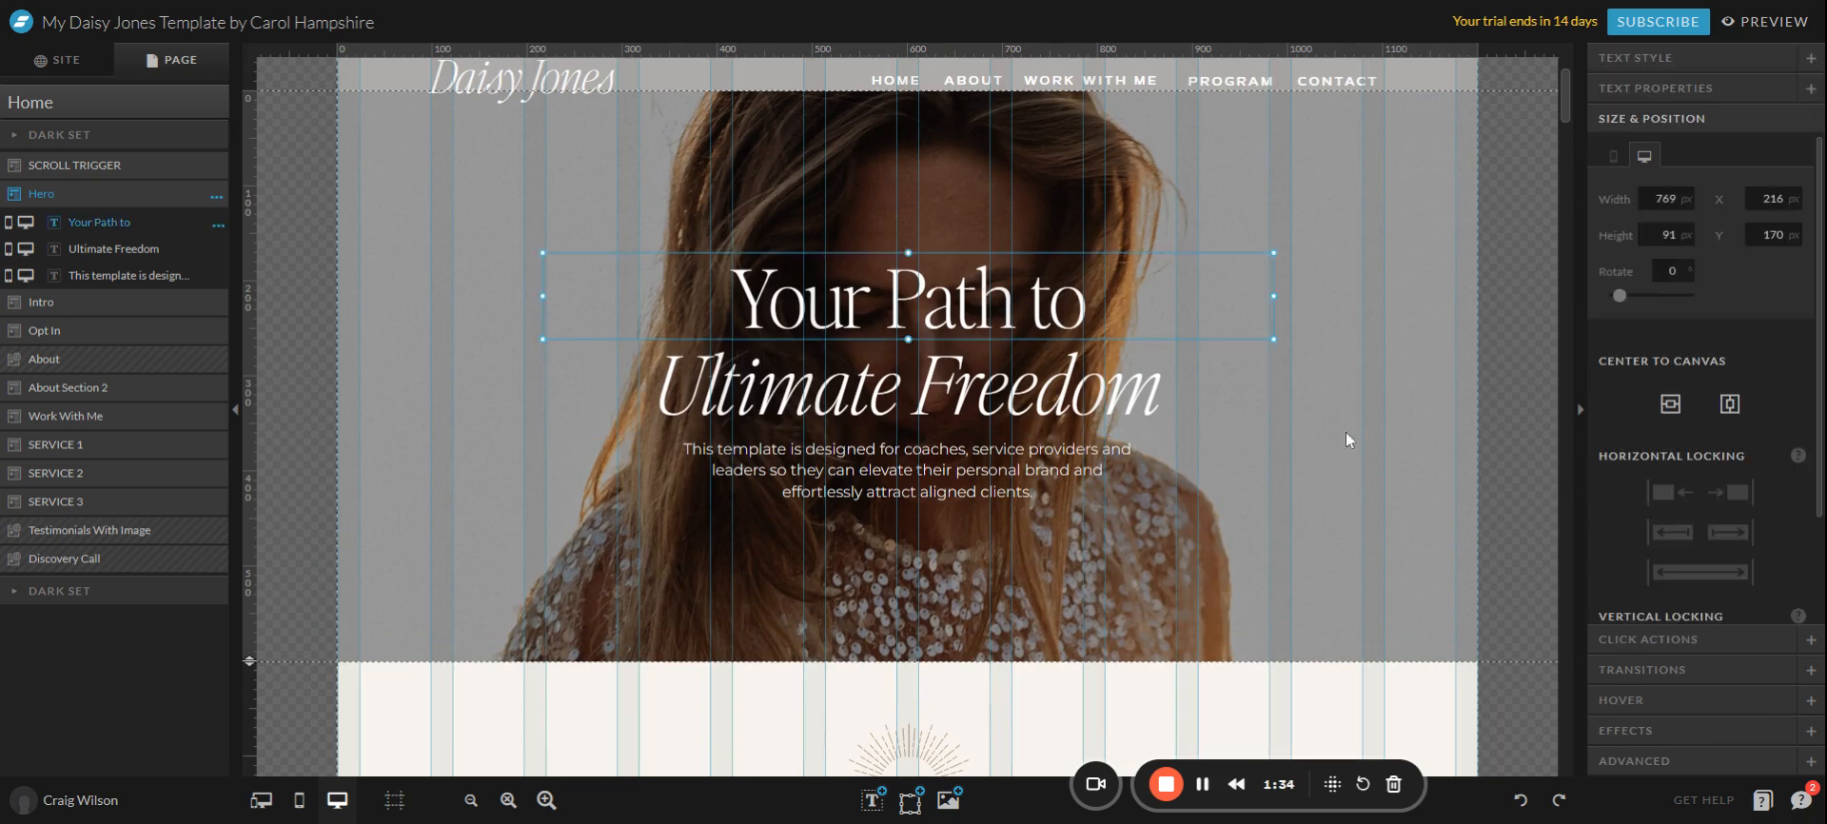
click(1127, 393)
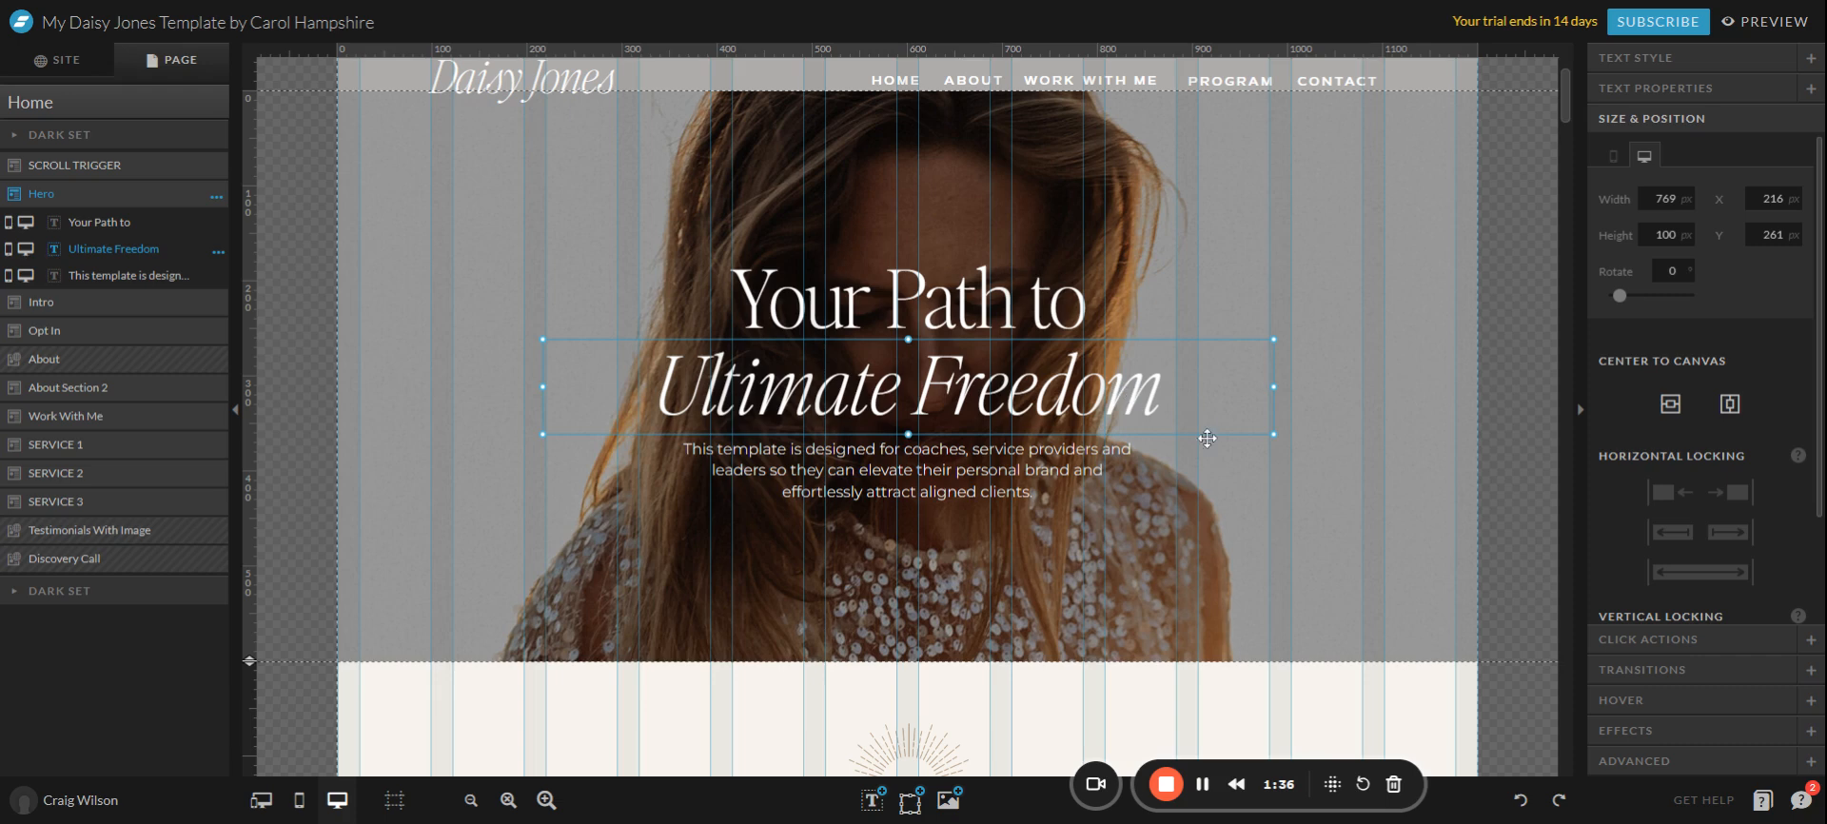
double_click(1018, 390)
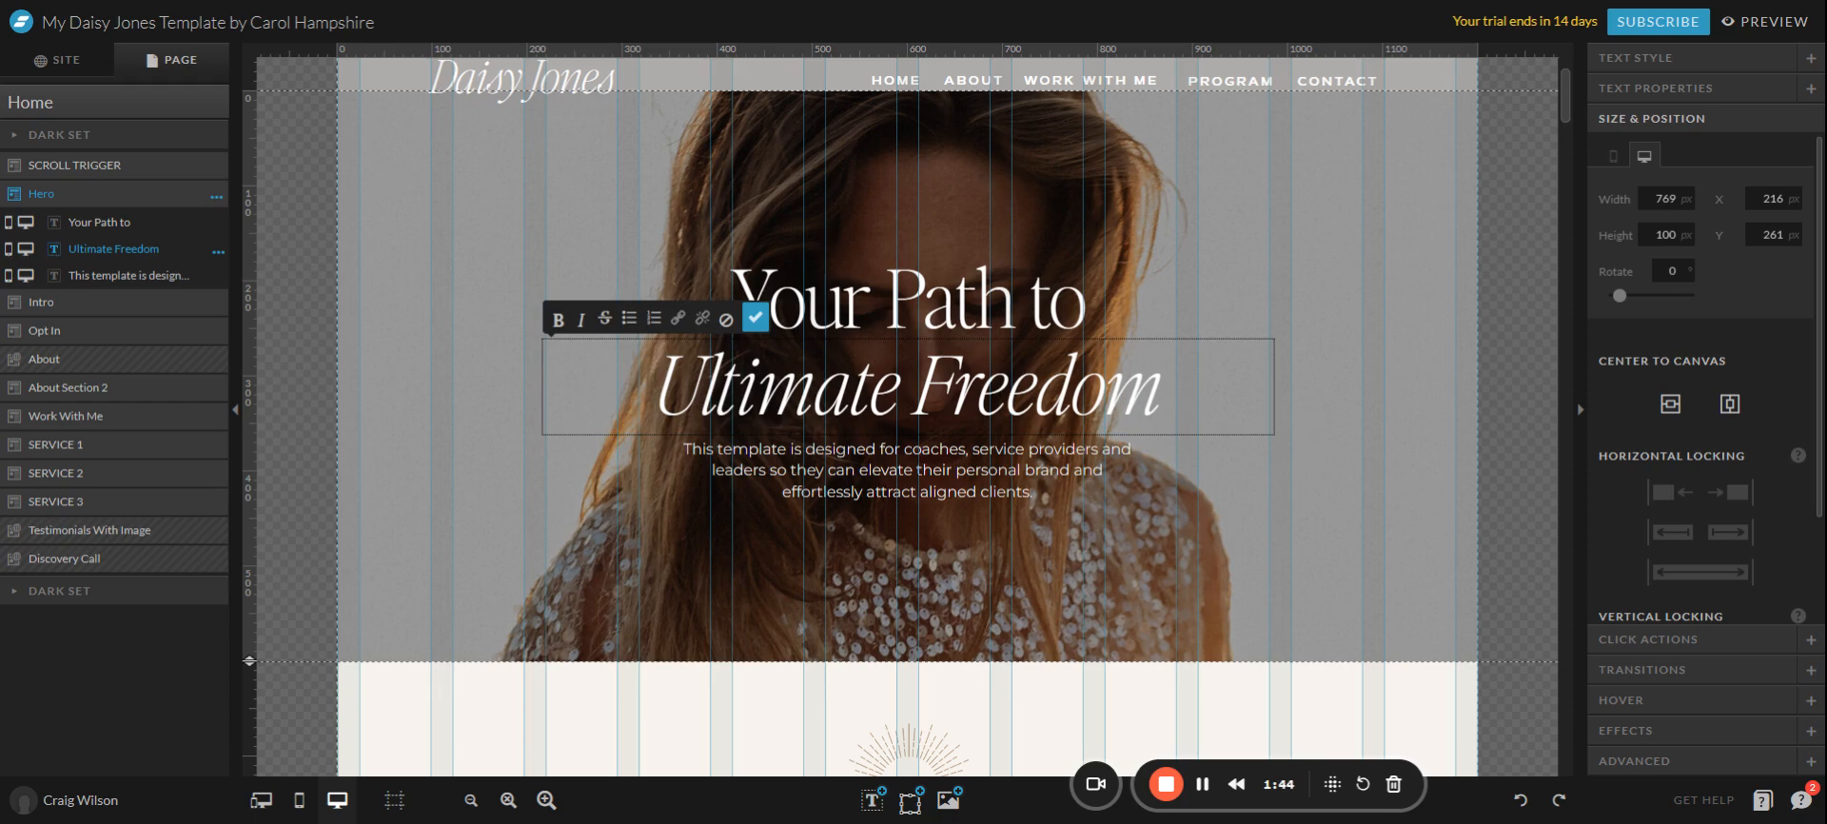
key(ctrl+a)
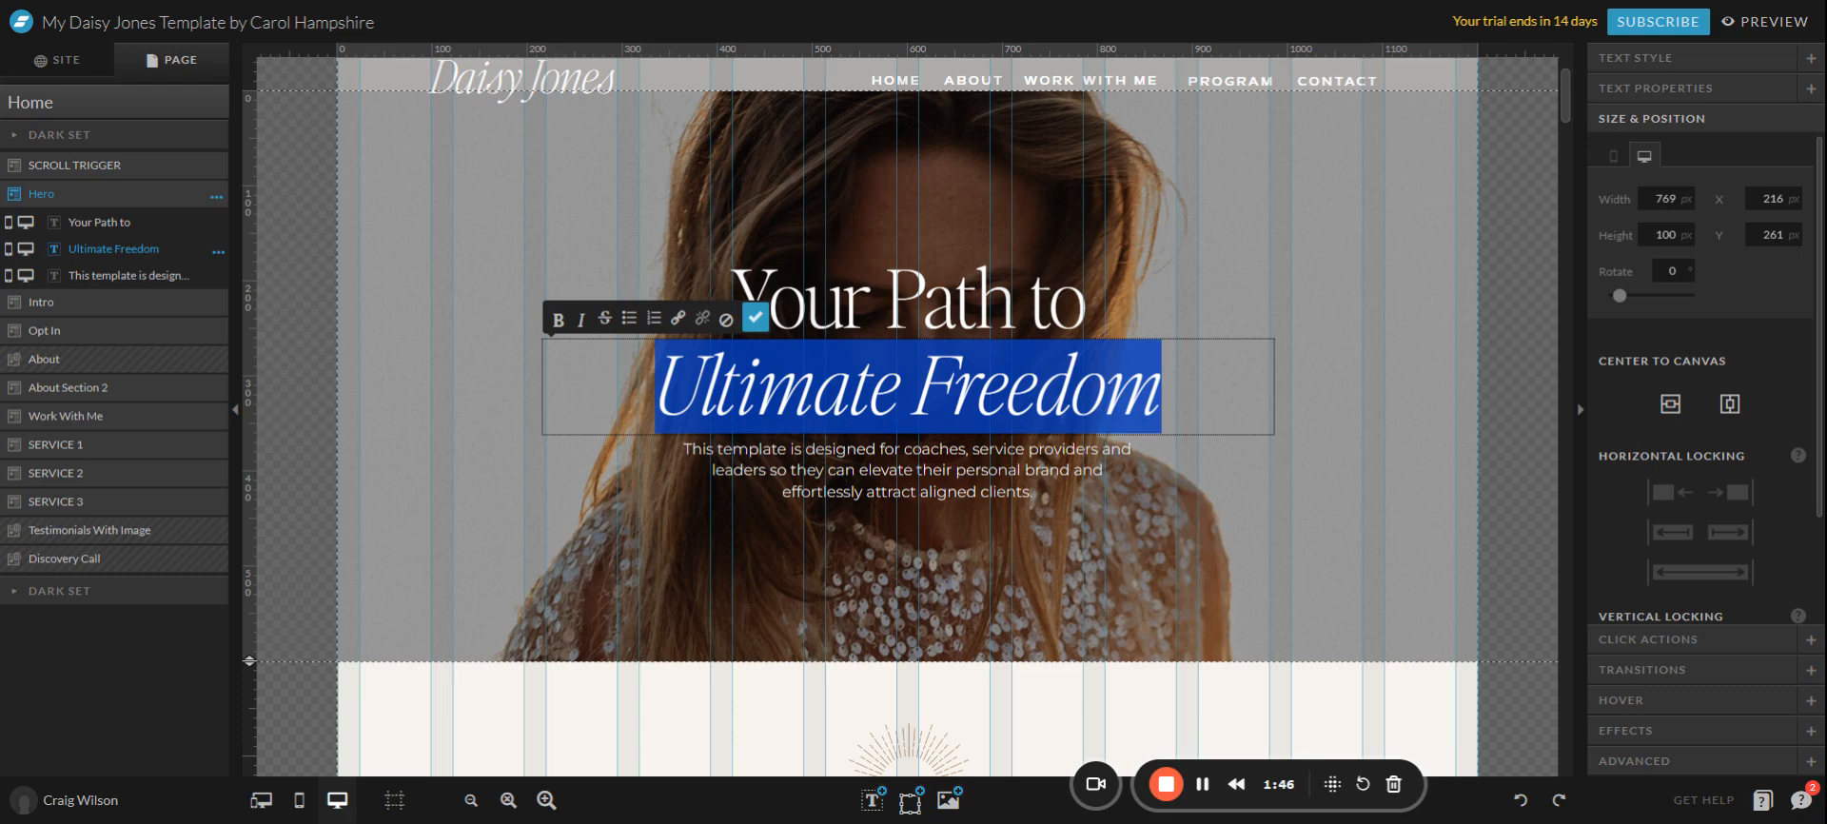
key(alt+Tab)
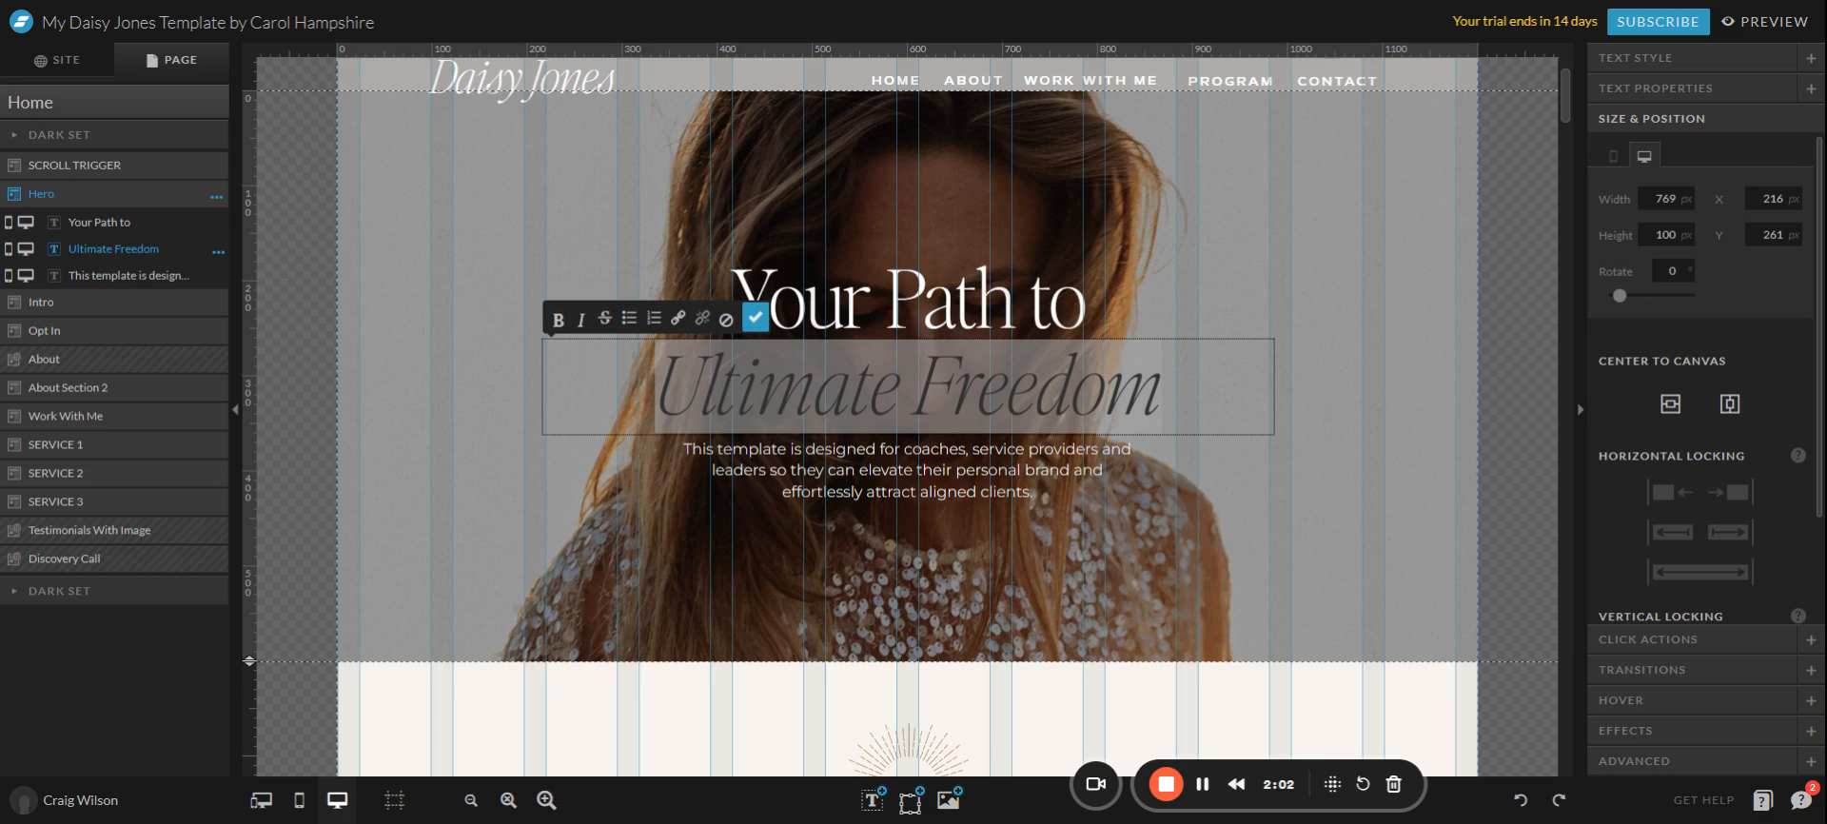
click(1104, 386)
key(ctrl+a)
text(Freedom's Embrace)
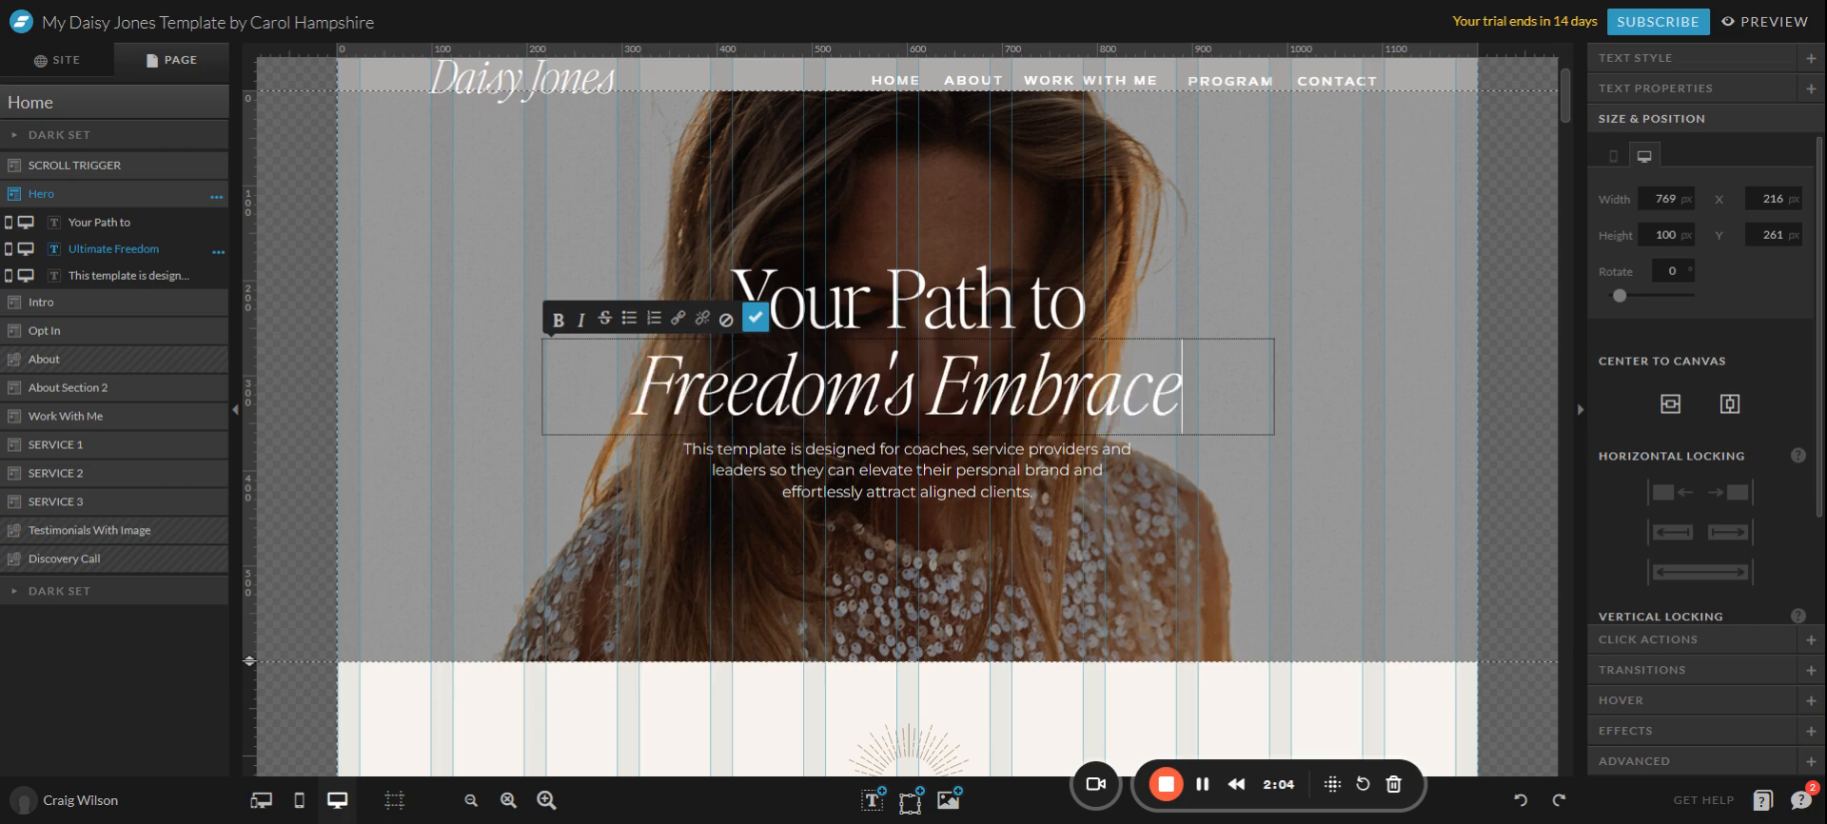
key(Escape)
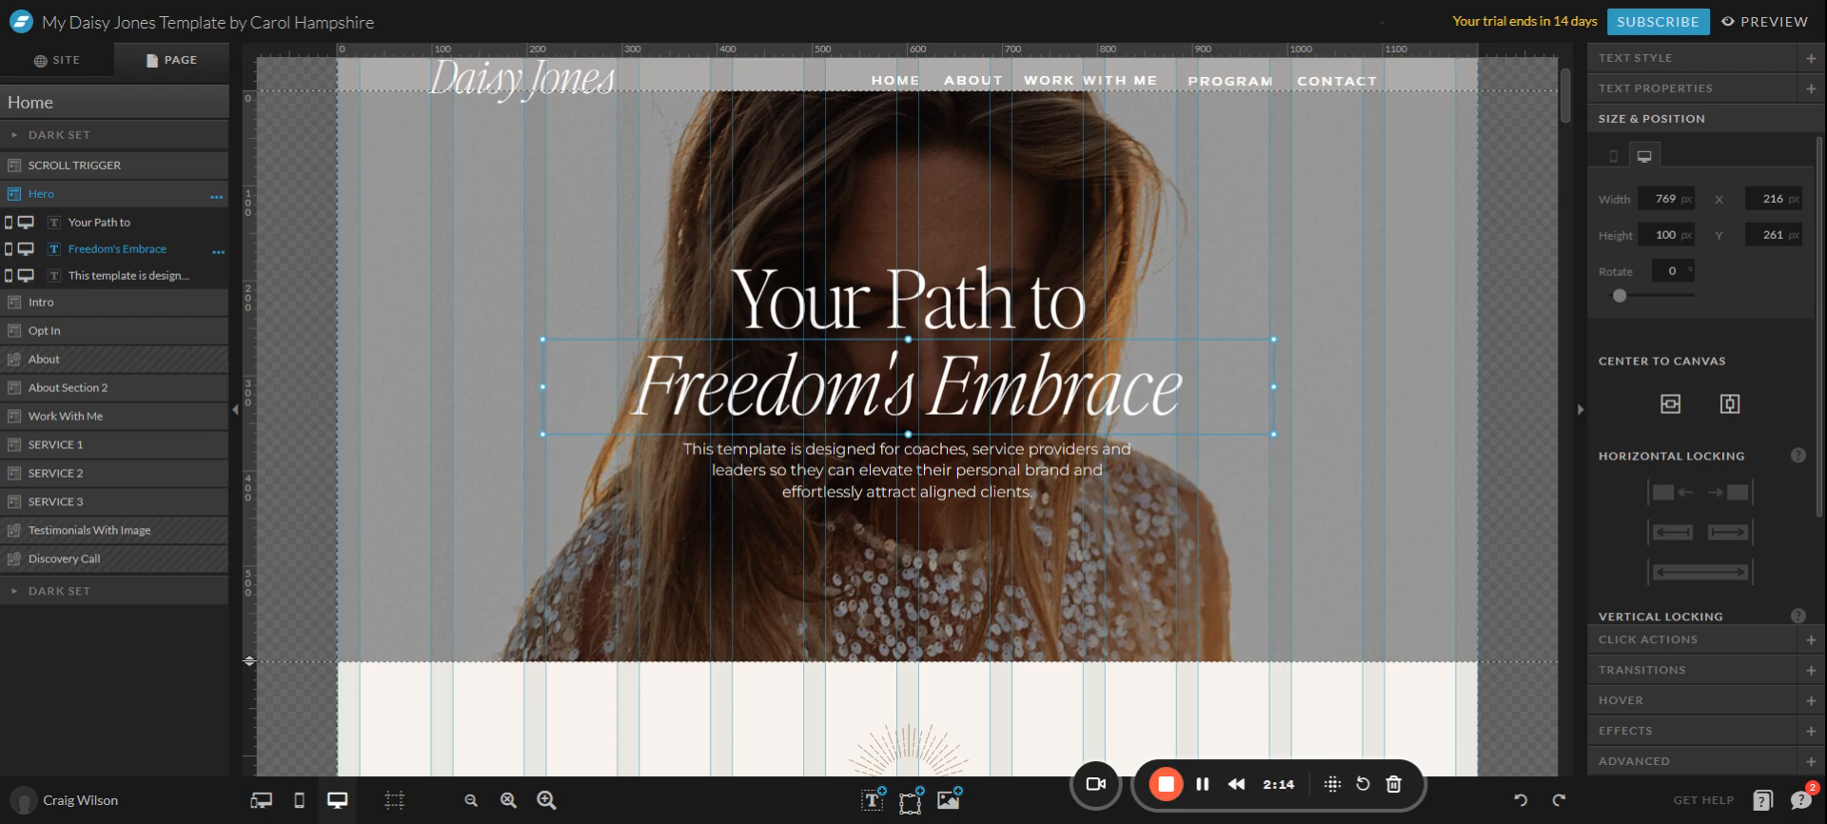
double_click(917, 471)
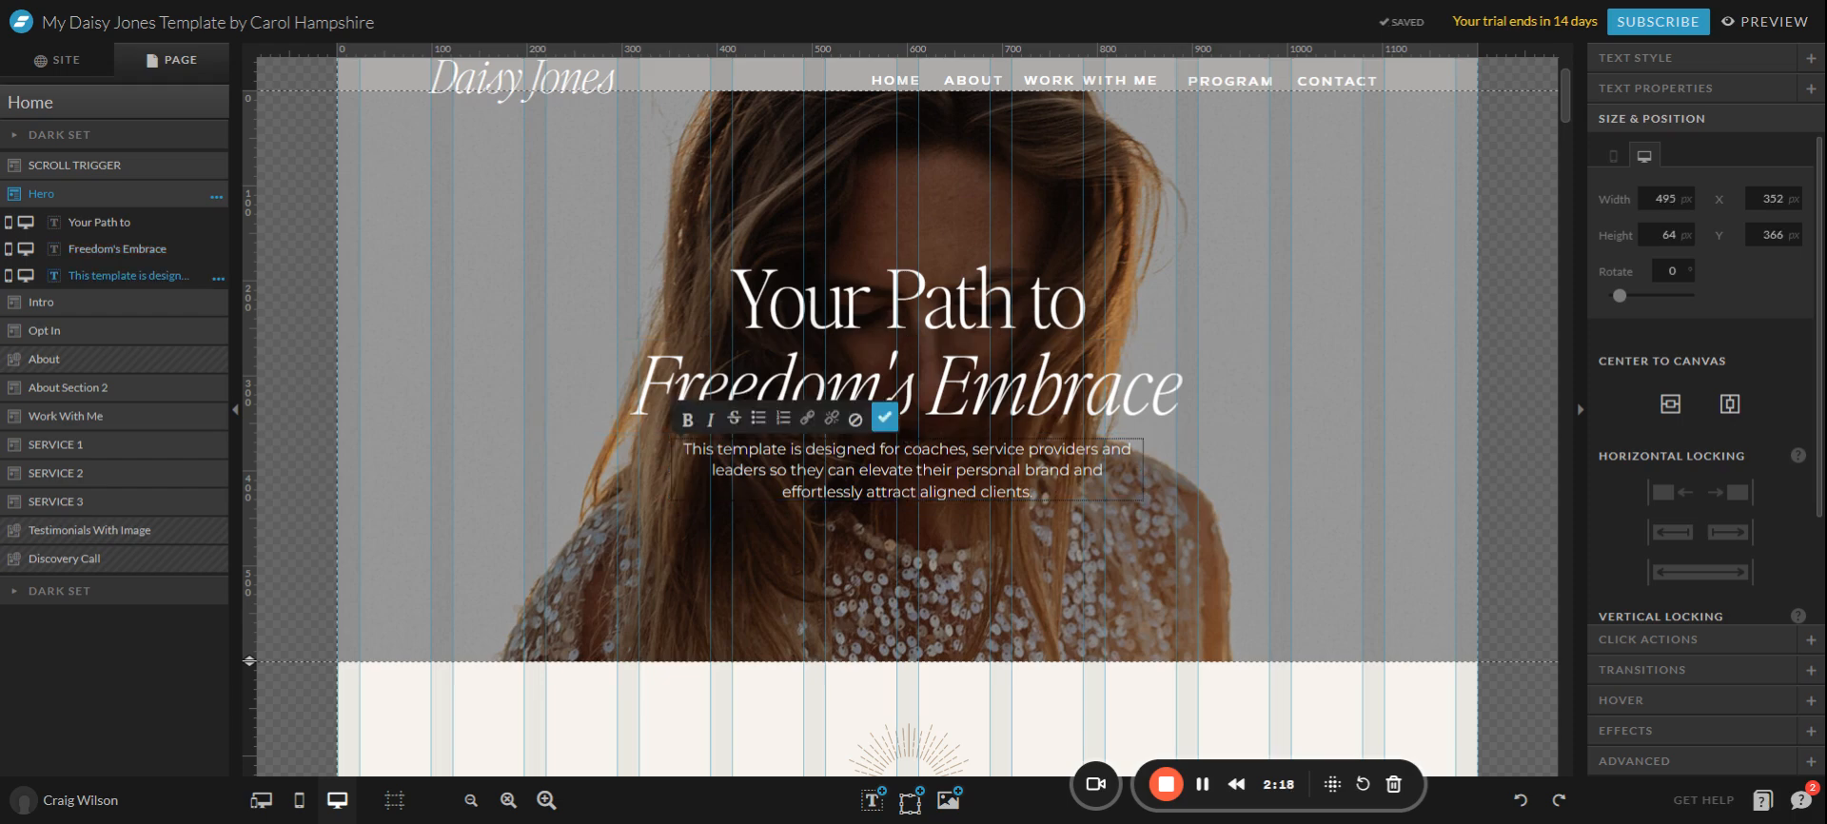
Paste new copy over the hero paragraph and reselect it for editing.
key(ctrl+a)
text(Unlock your full potential and build a thriving business with this game-changing template.)
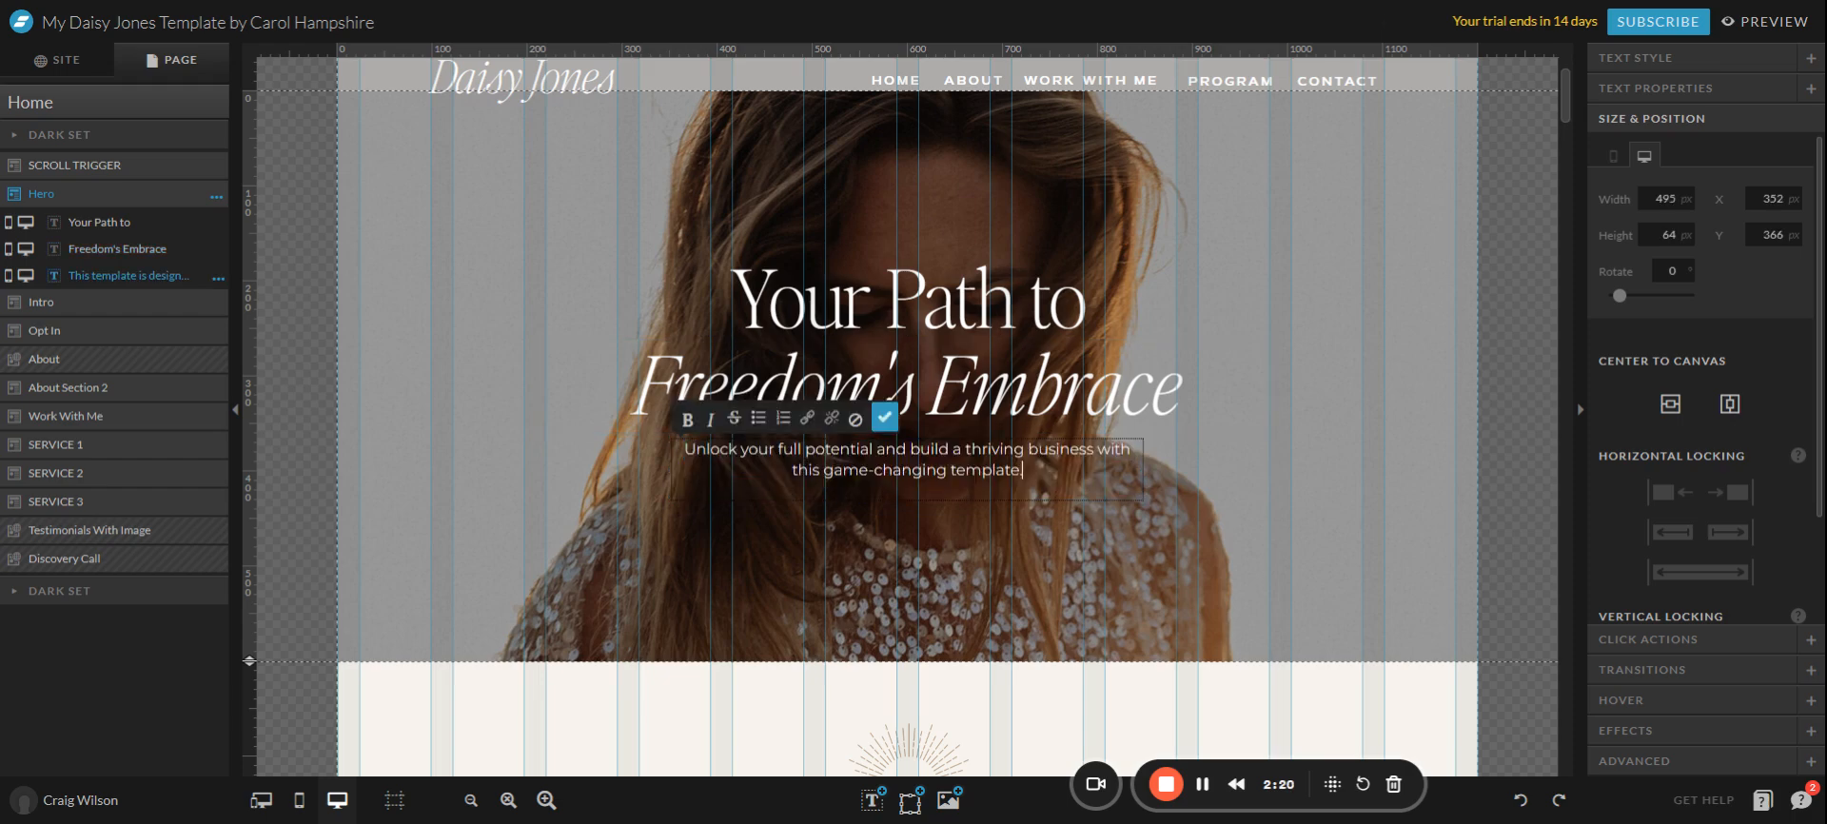
click(1071, 539)
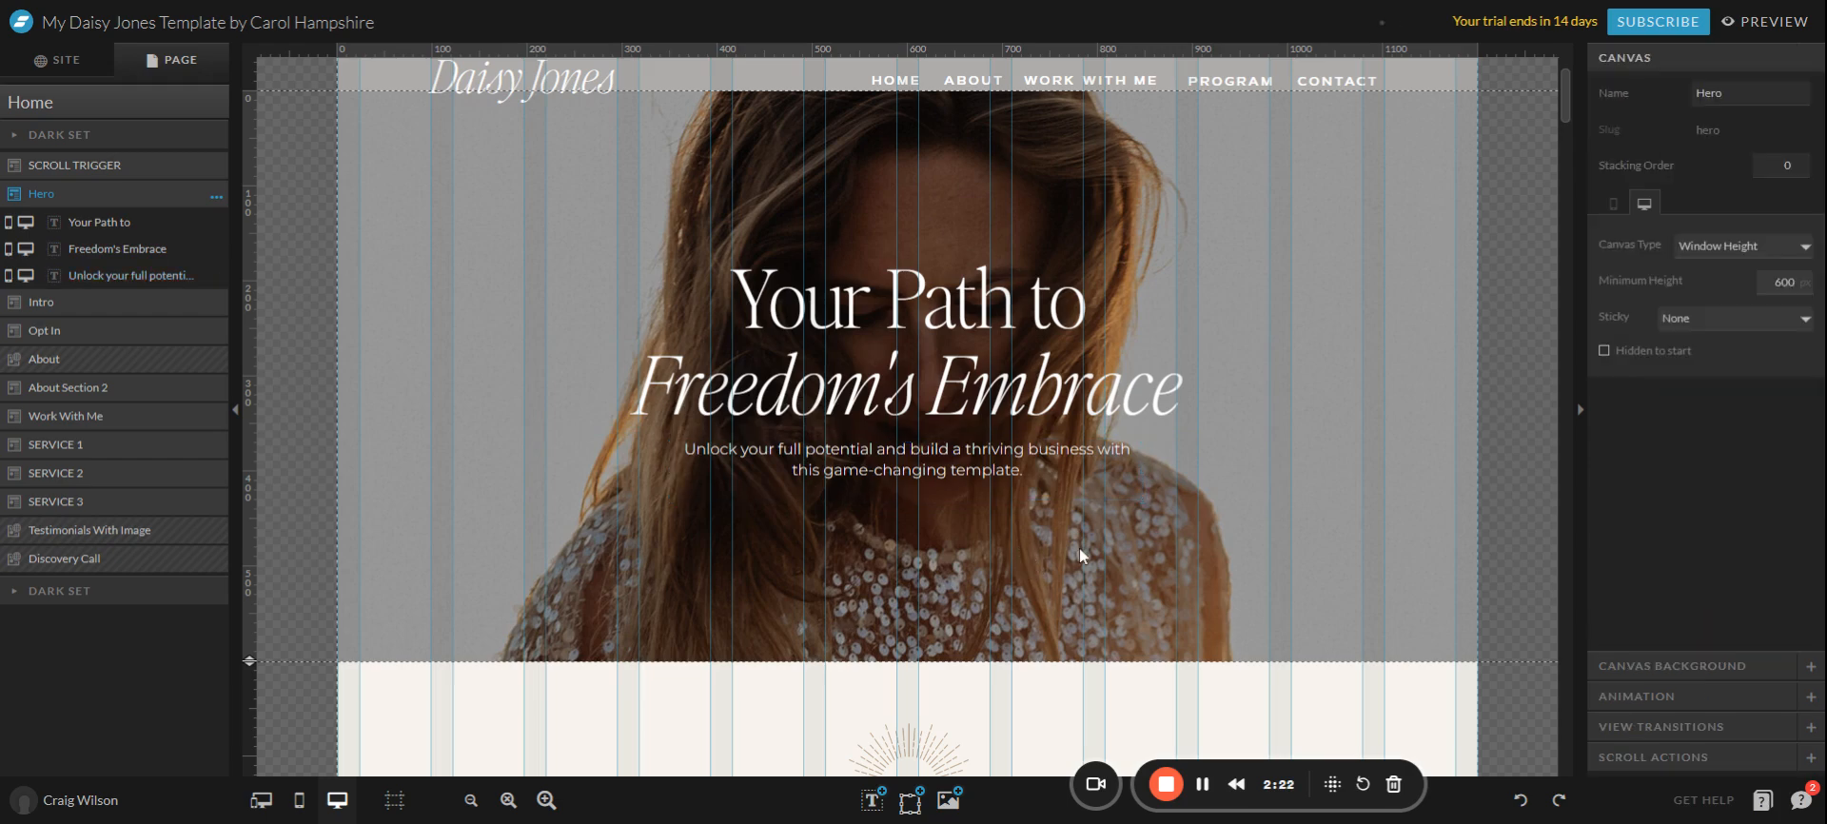
click(950, 472)
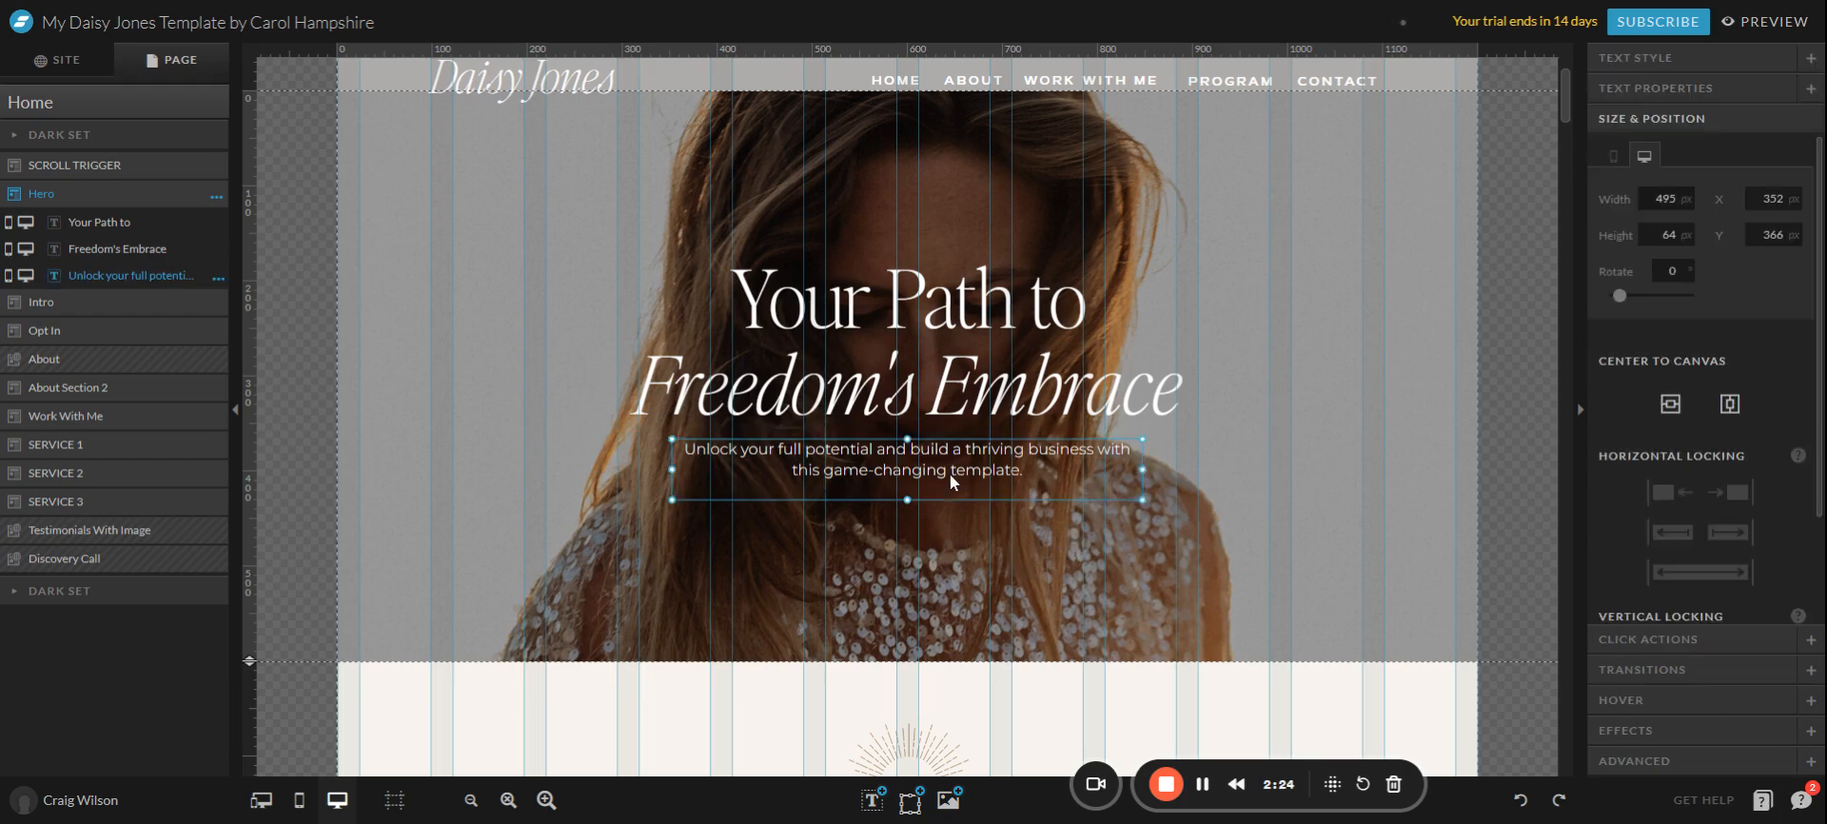
click(950, 472)
Clear the paragraph, then undo back to 'Ultimate Freedom' and the original coaches paragraph.
key(ctrl+a)
key(ctrl+c)
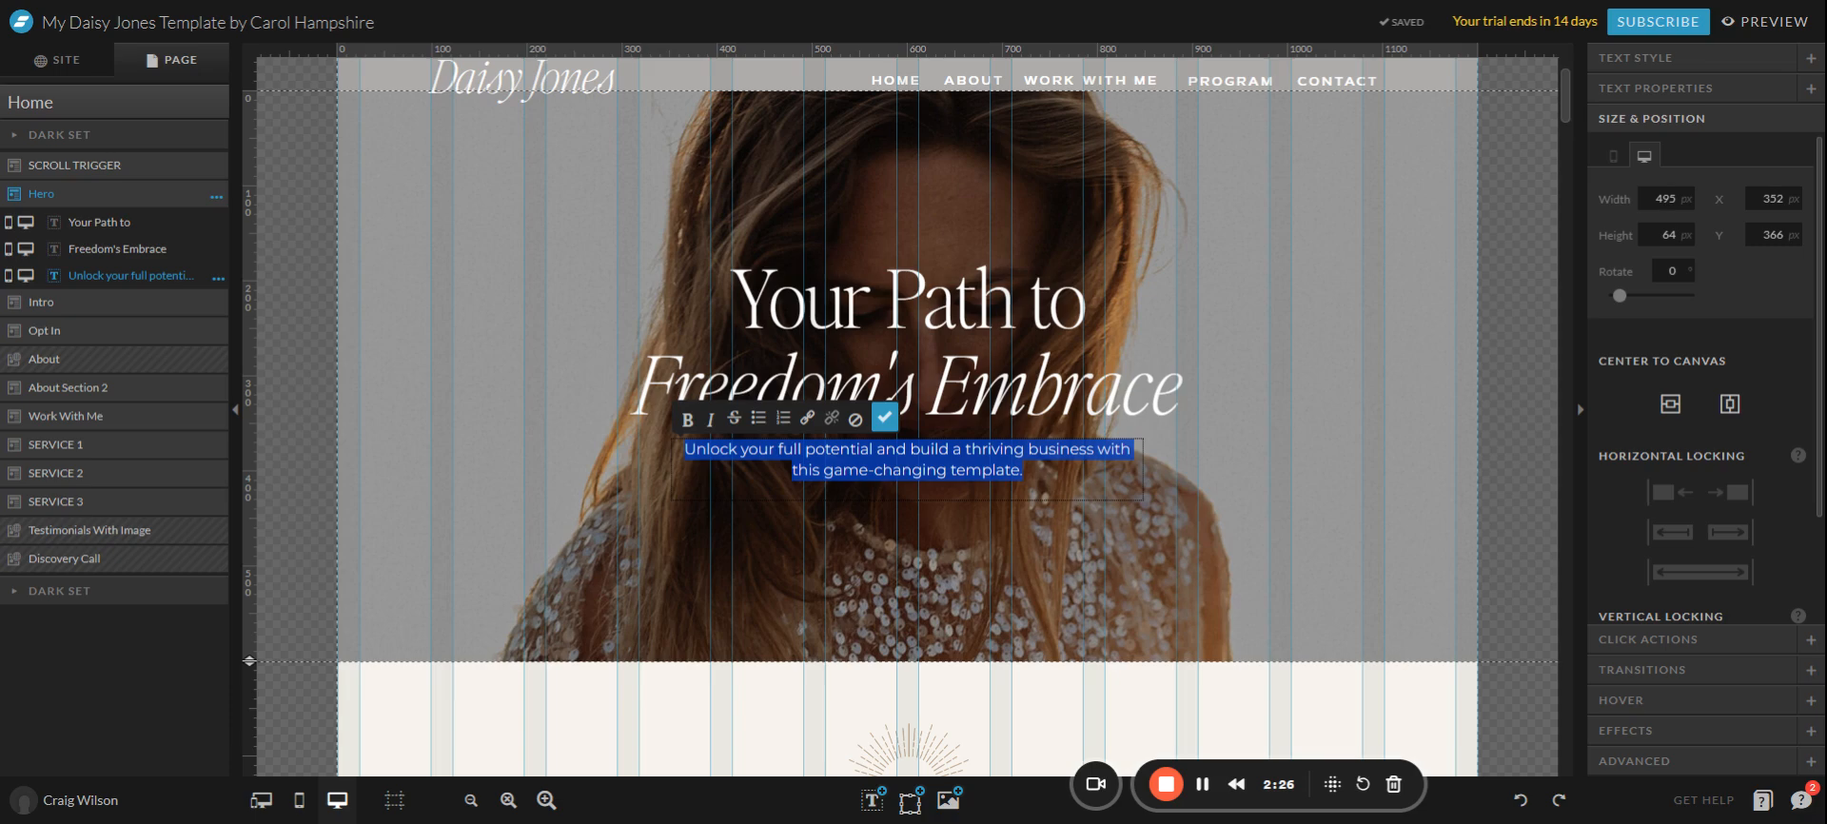
key(BackSpace)
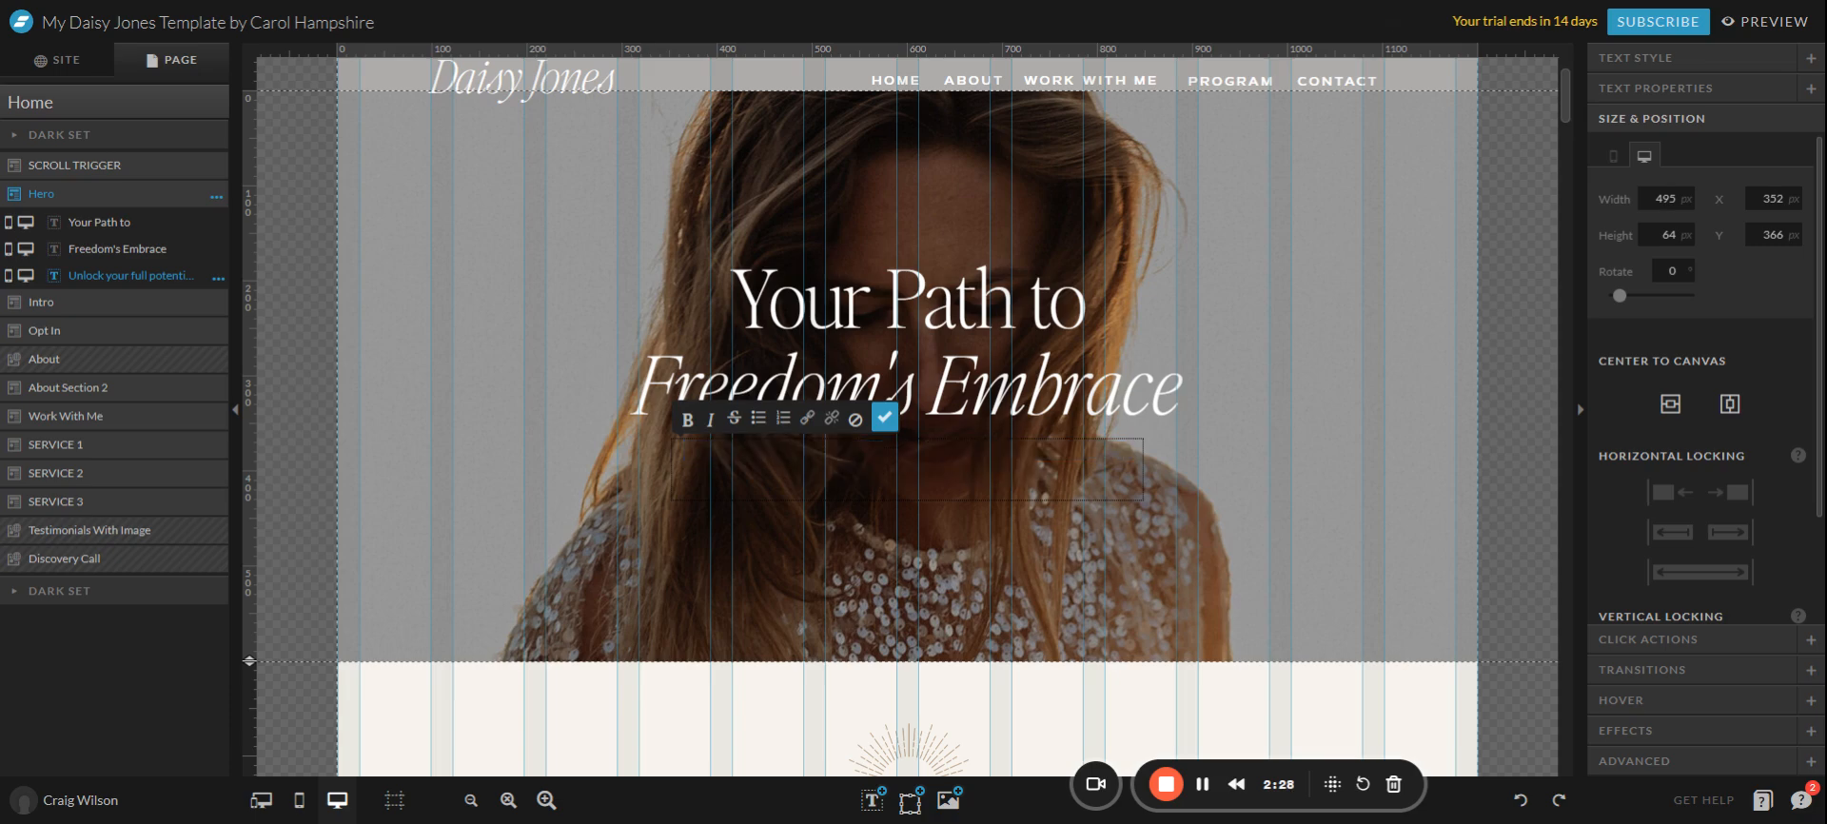
text(Typre)
key(BackSpace)
key(BackSpace)
key(BackSpace)
key(BackSpace)
key(BackSpace)
key(Escape)
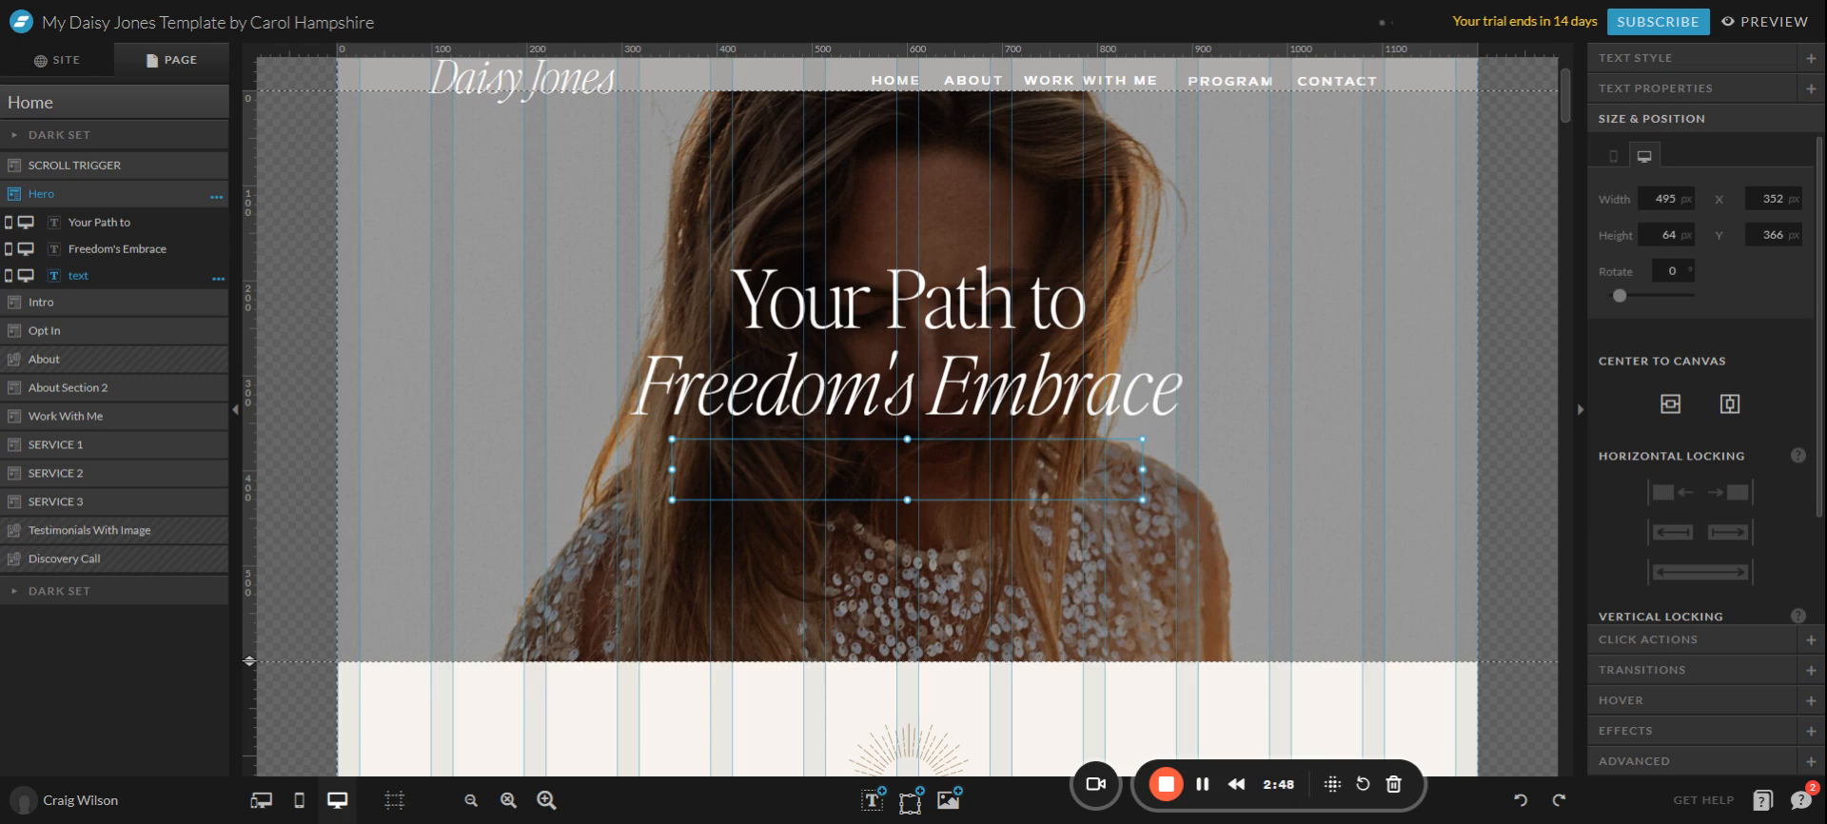
key(ctrl+v)
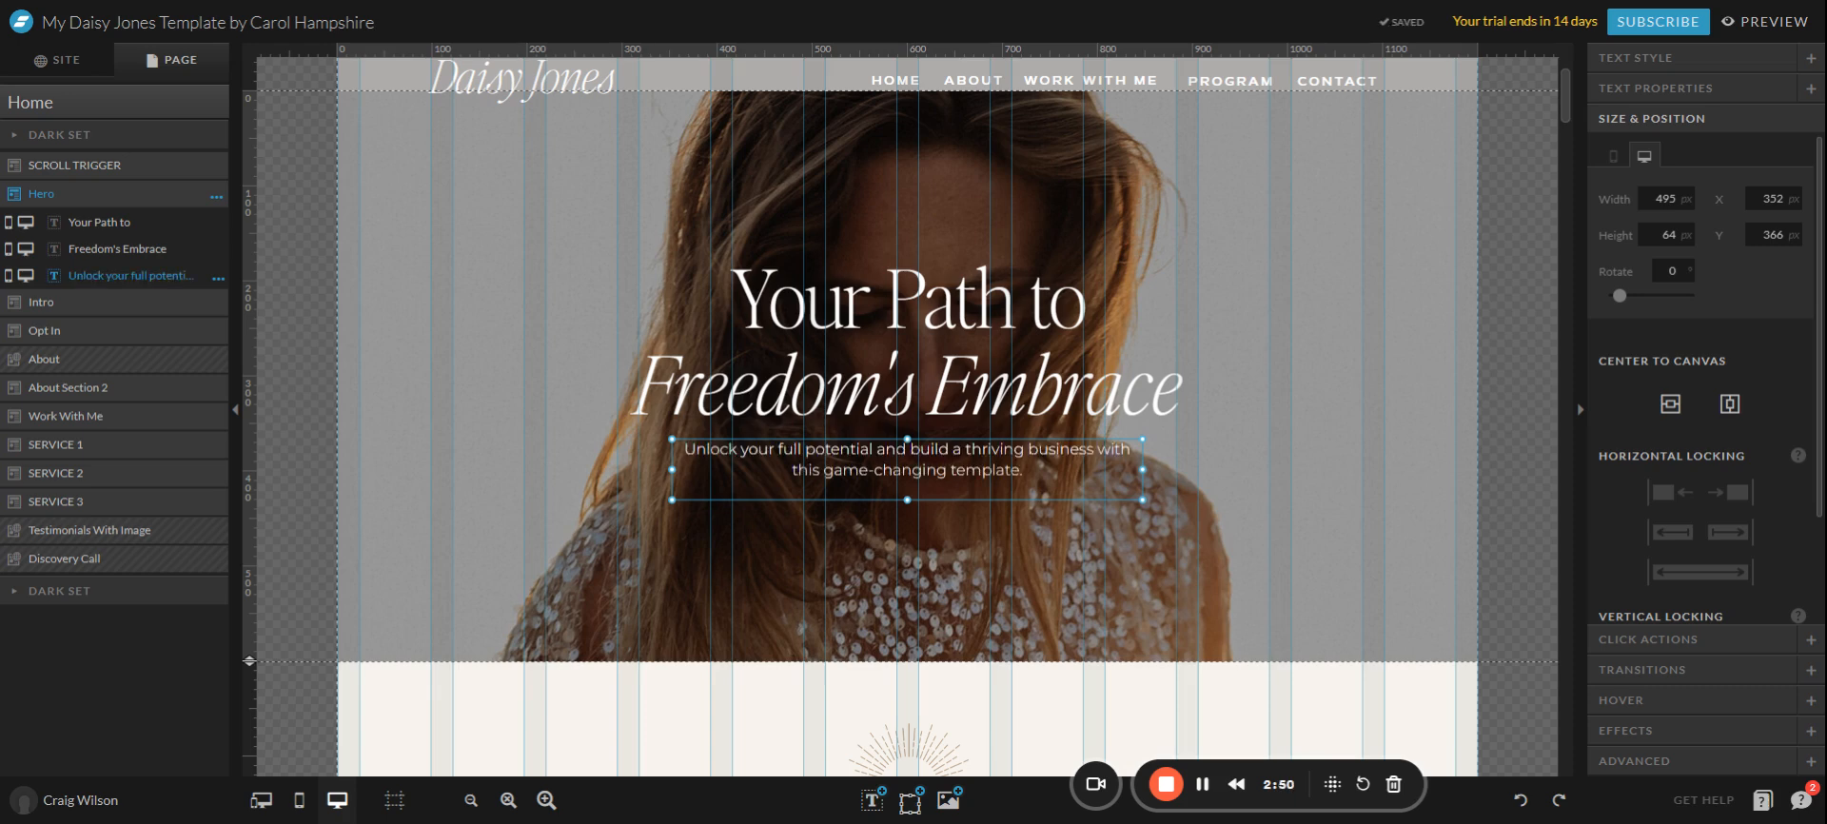
key(ctrl+z)
key(ctrl+z)
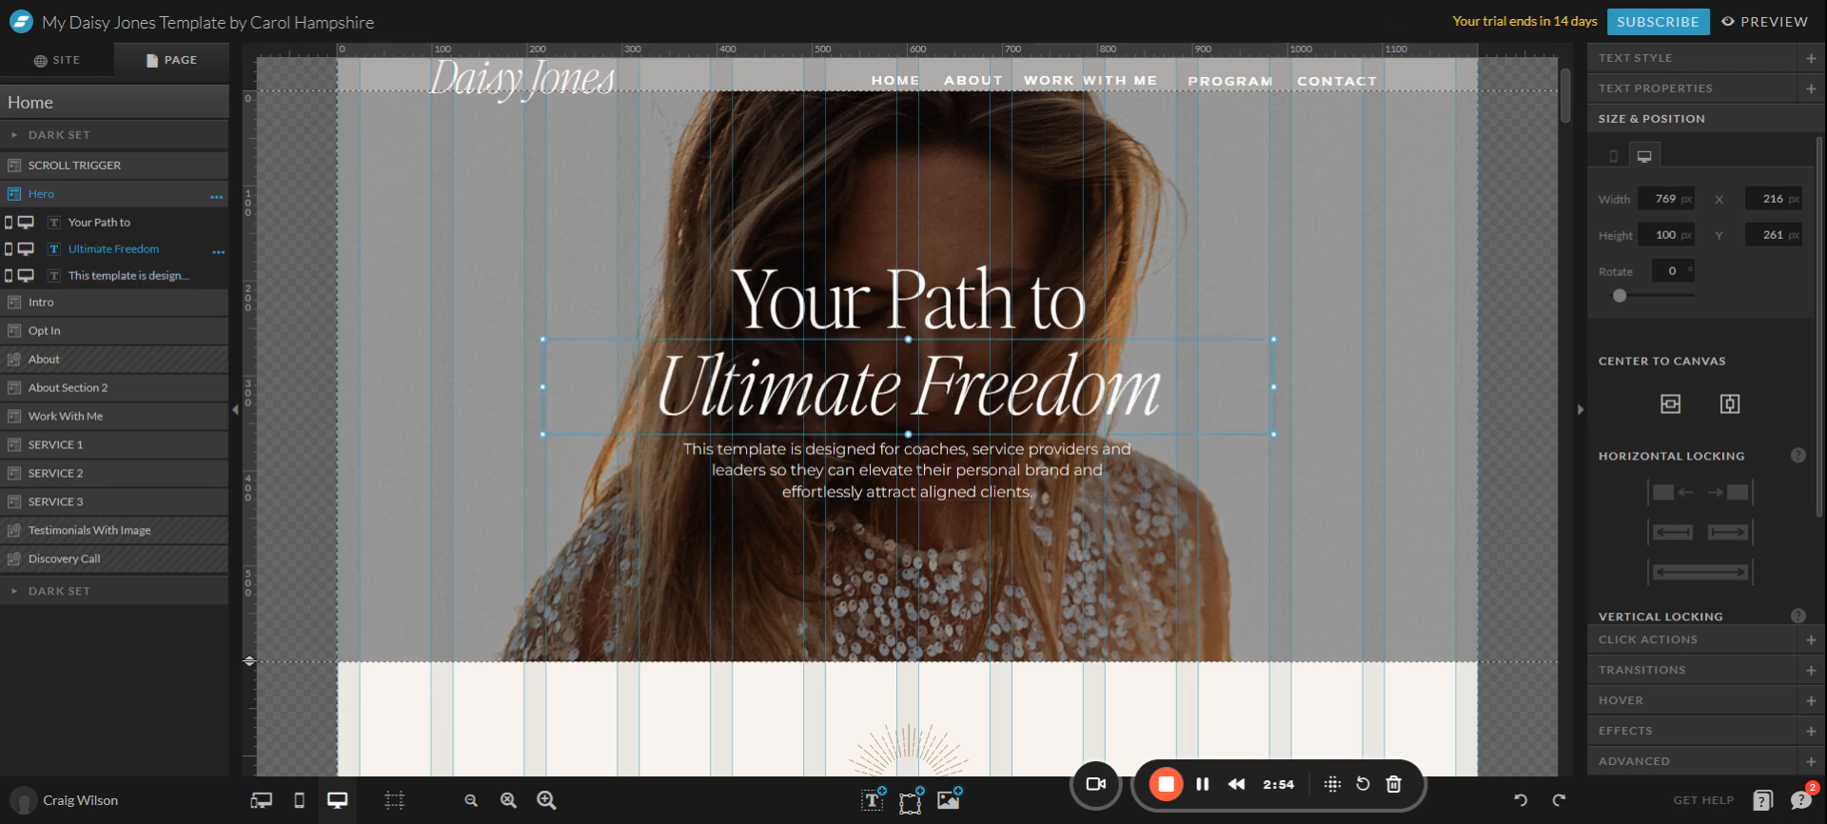
Select the 'Your Path to' heading and review its Title + style, Editors Note Thin 84 px settings.
click(1095, 571)
click(814, 472)
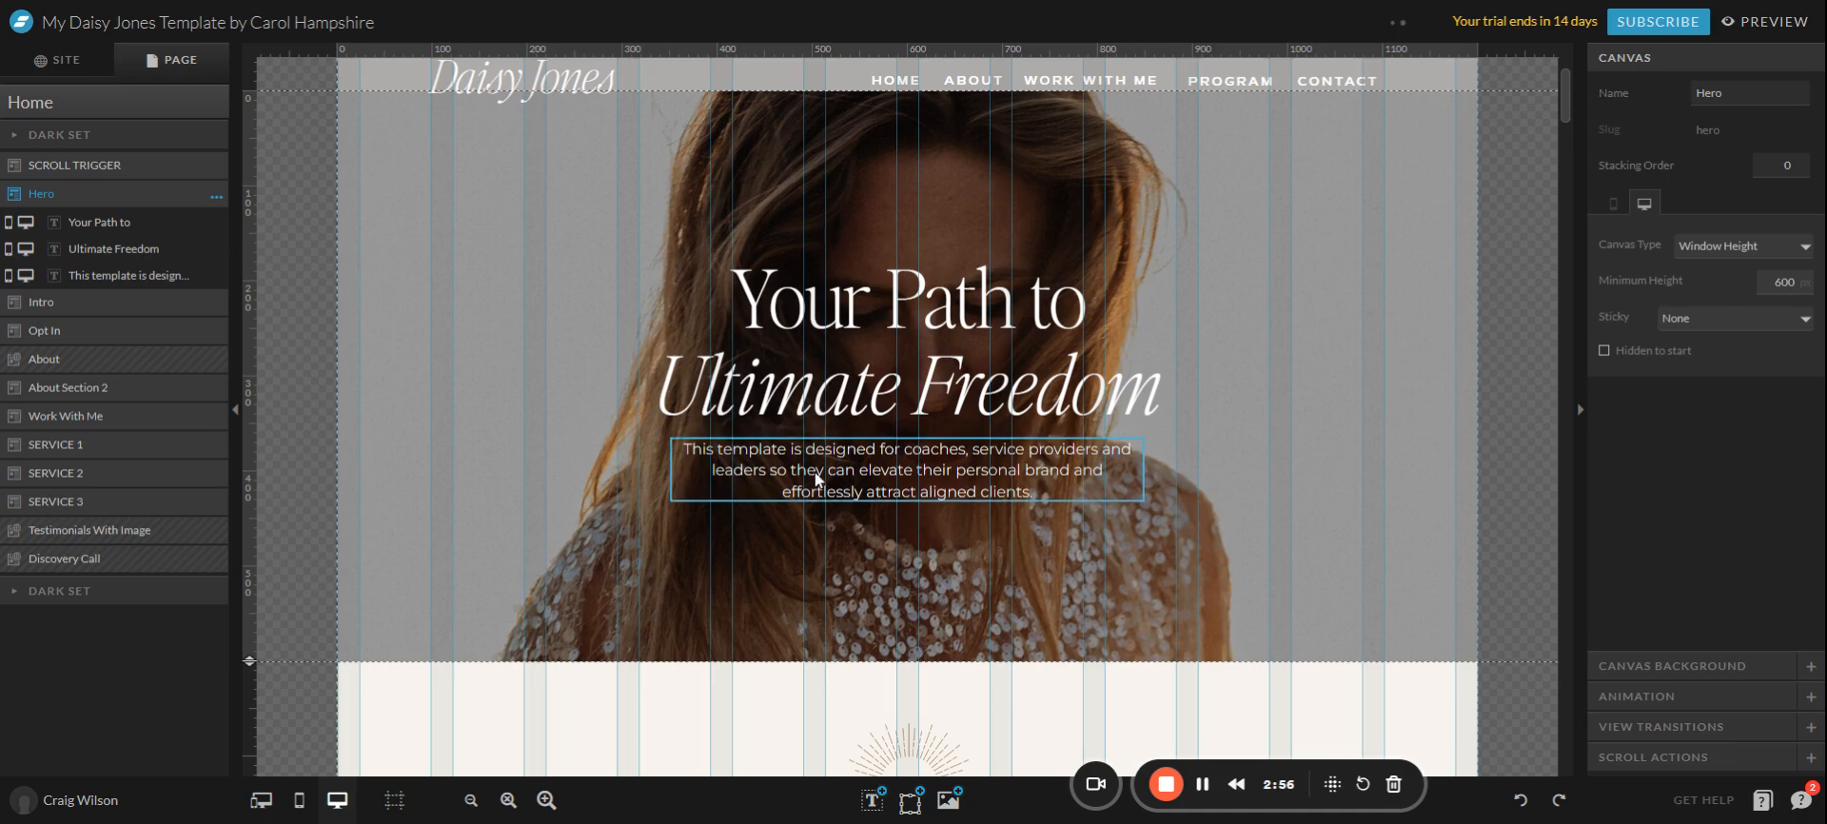
click(1054, 524)
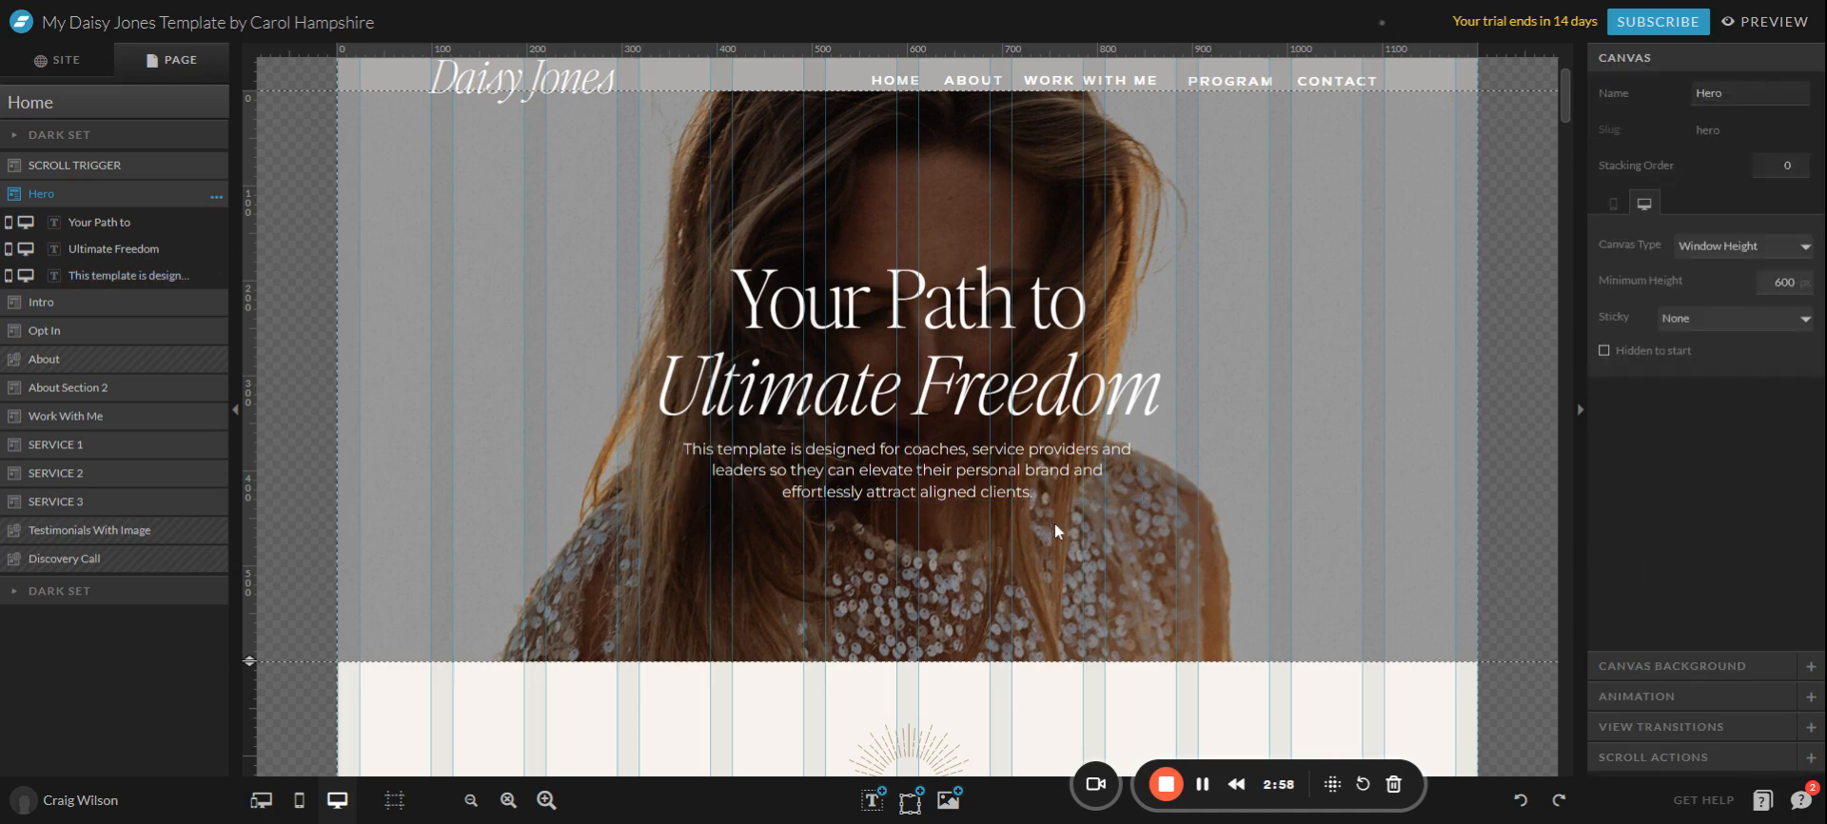
click(925, 328)
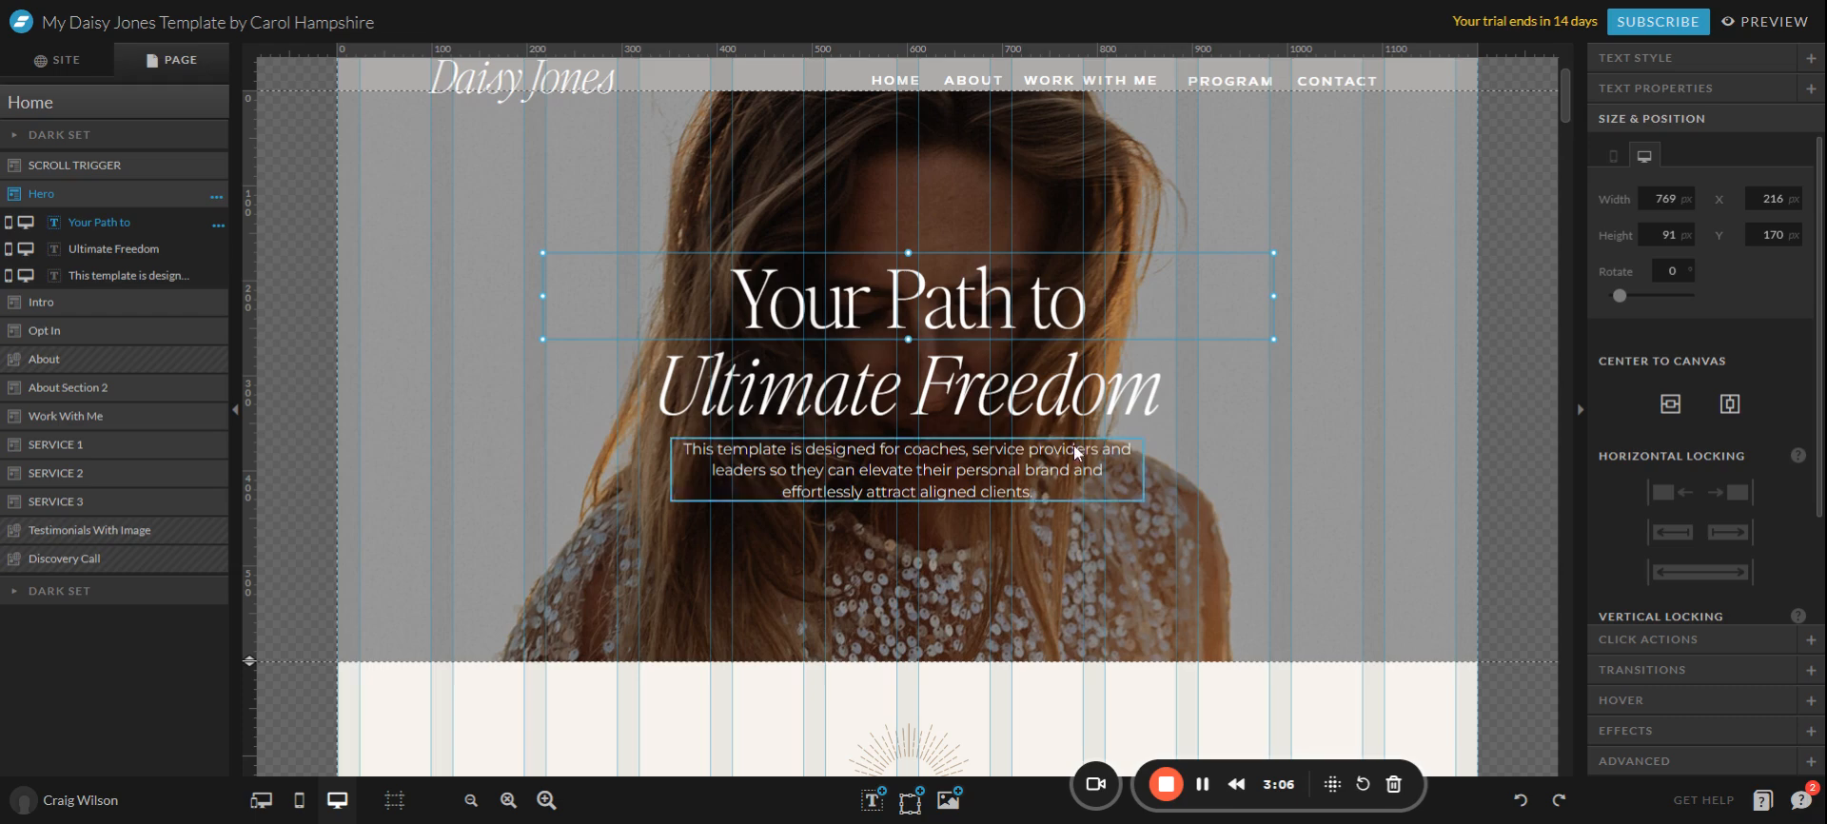
click(1668, 59)
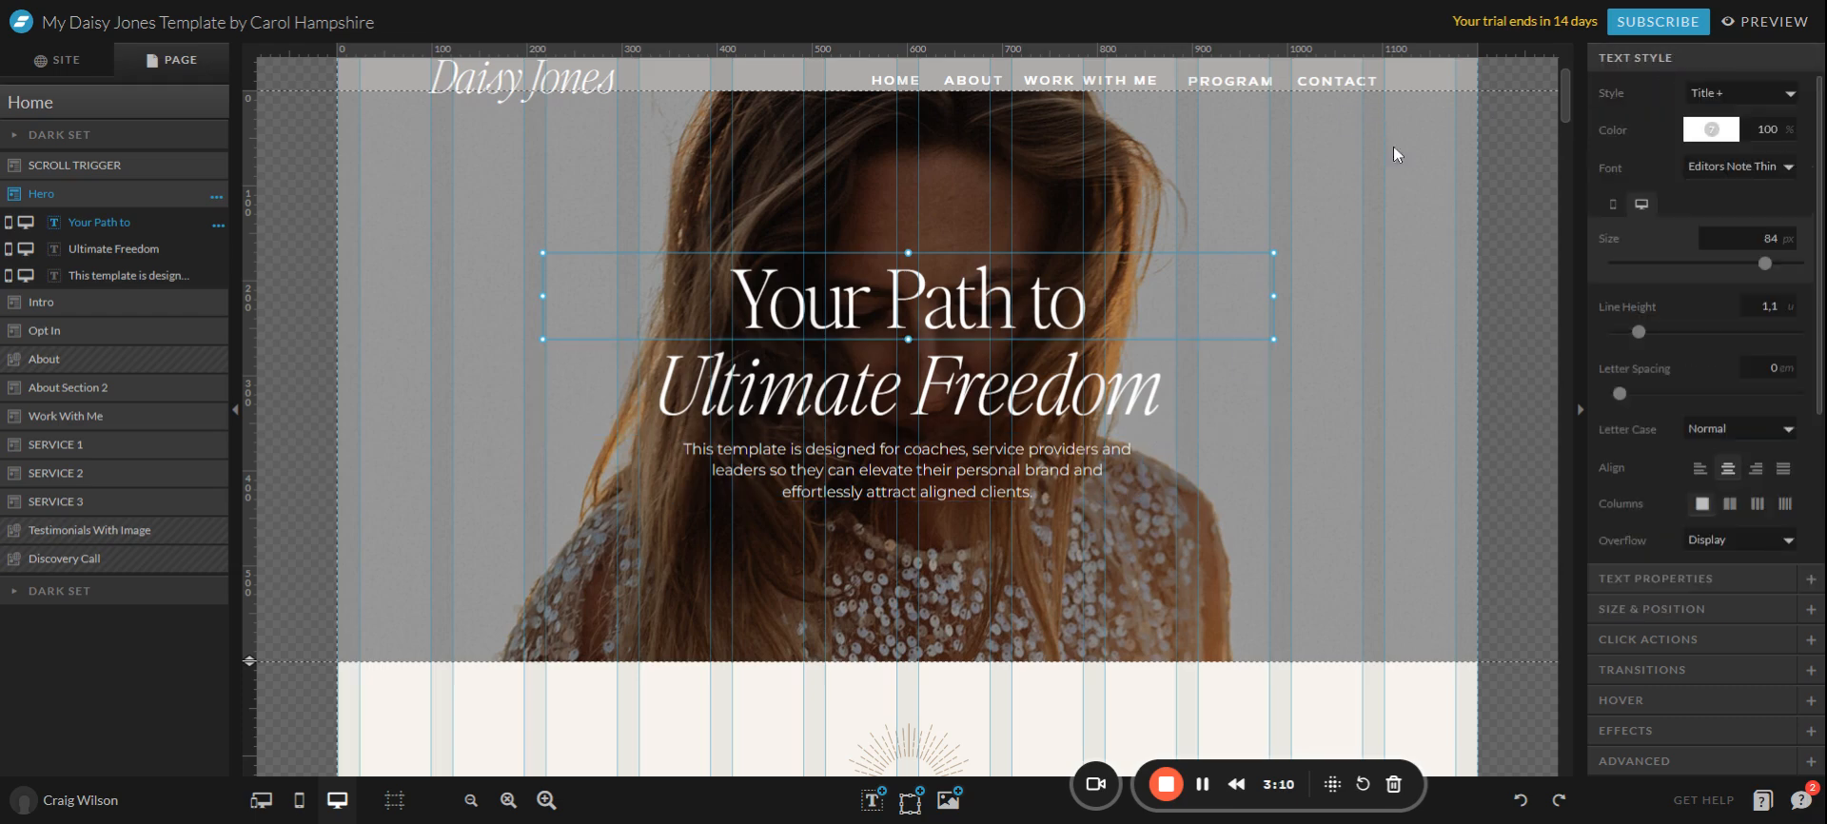
click(1690, 578)
click(1694, 613)
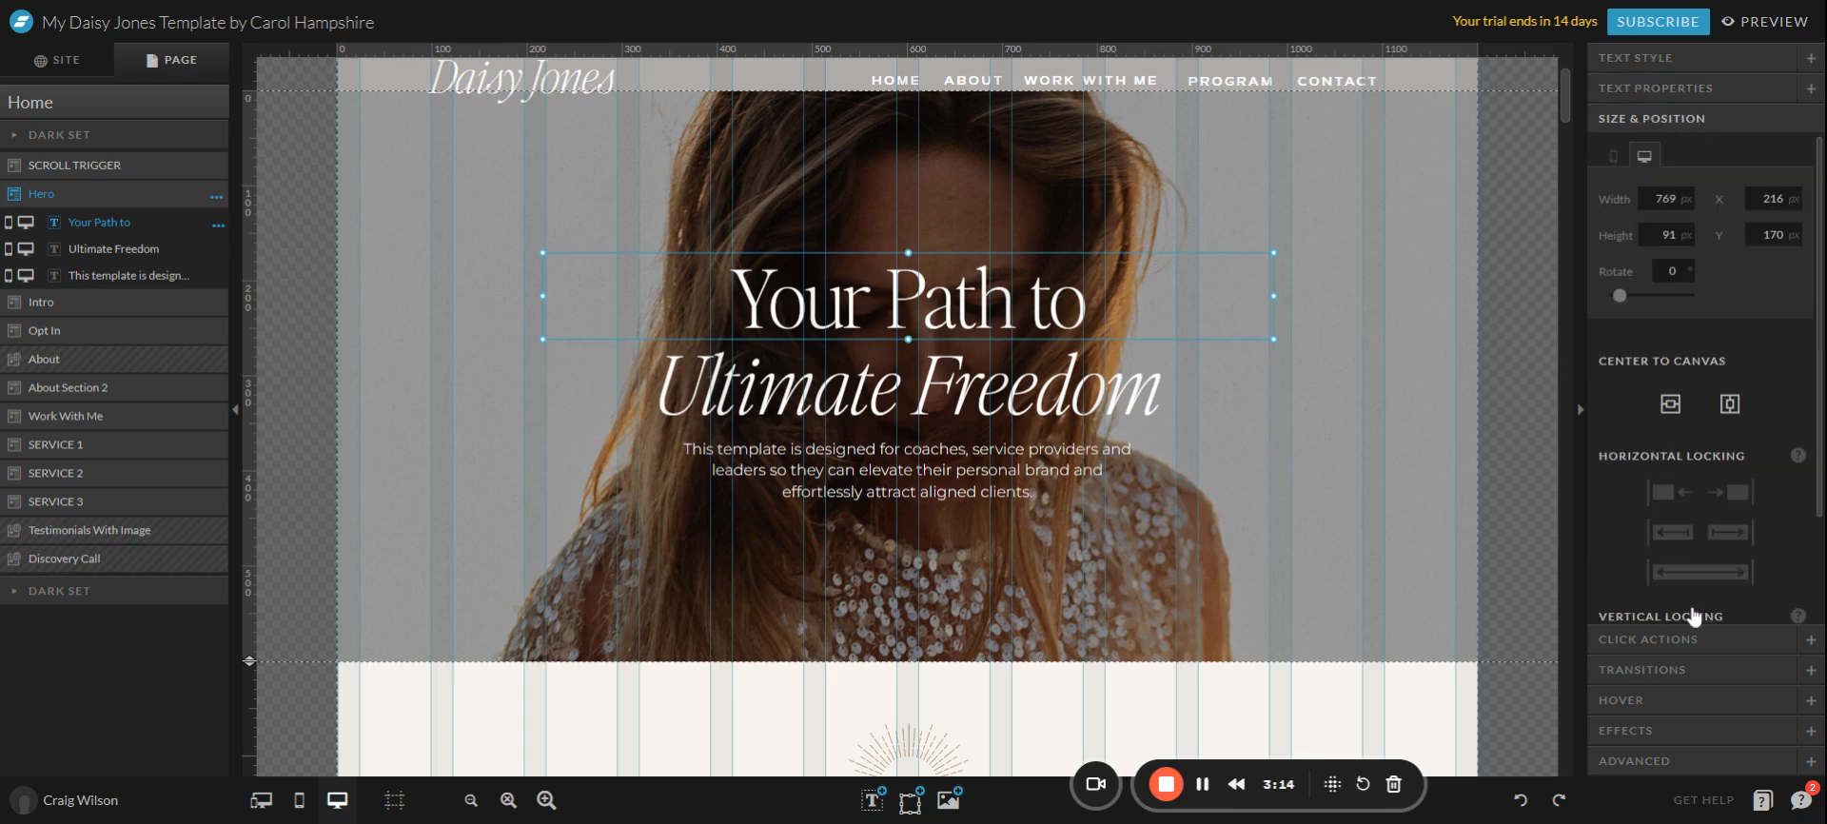
click(1685, 651)
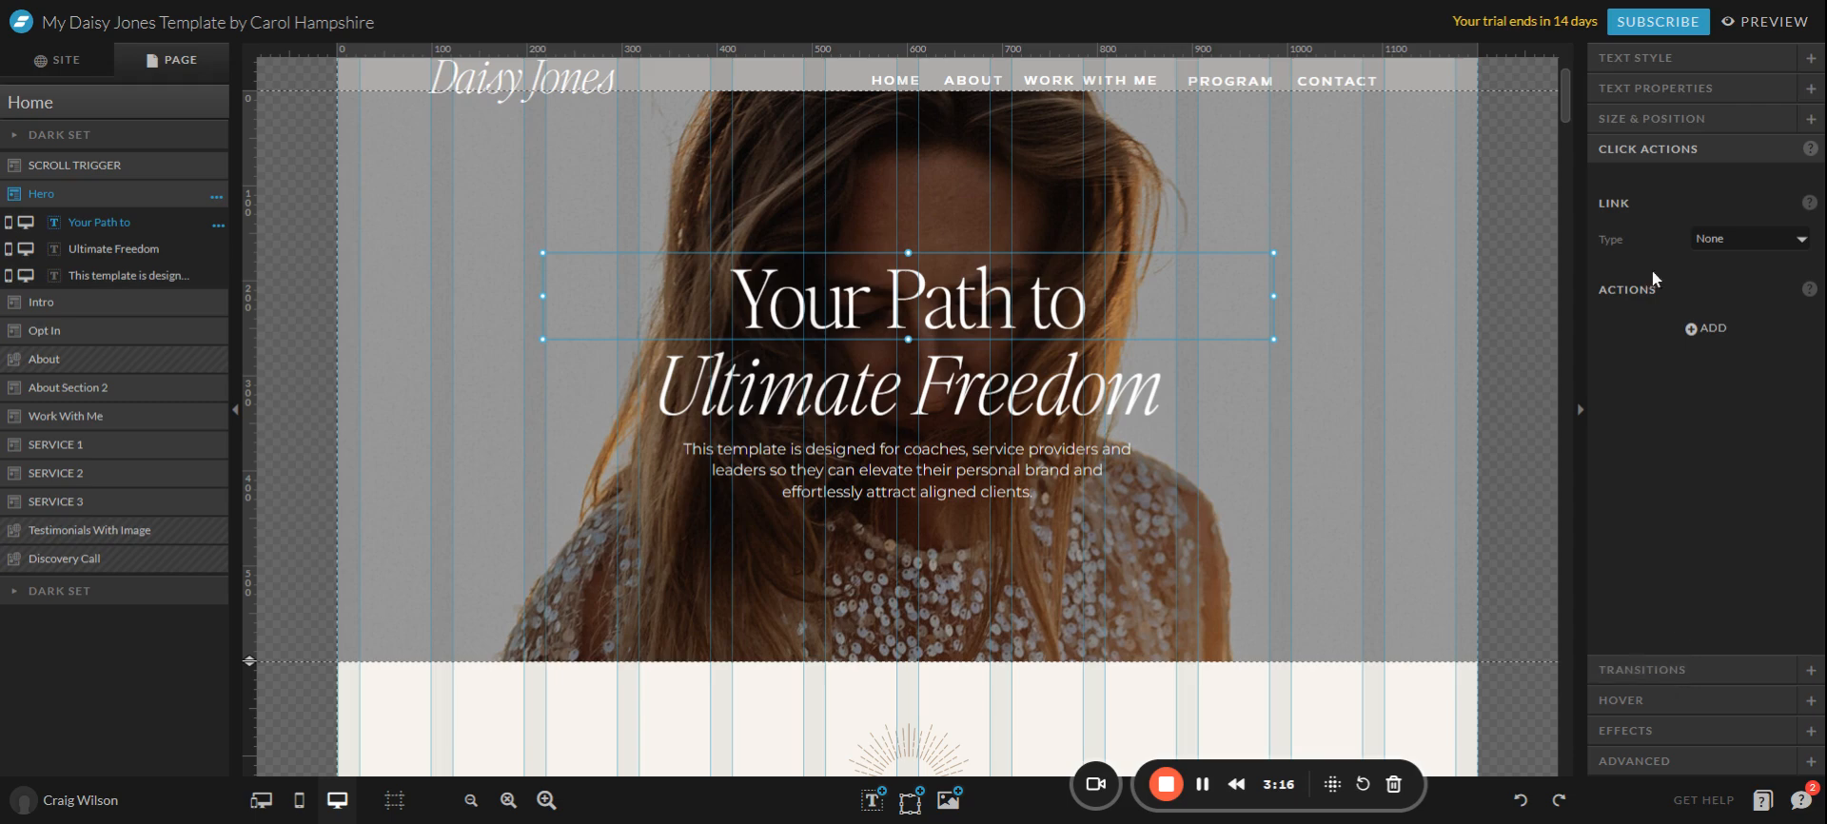
click(1646, 58)
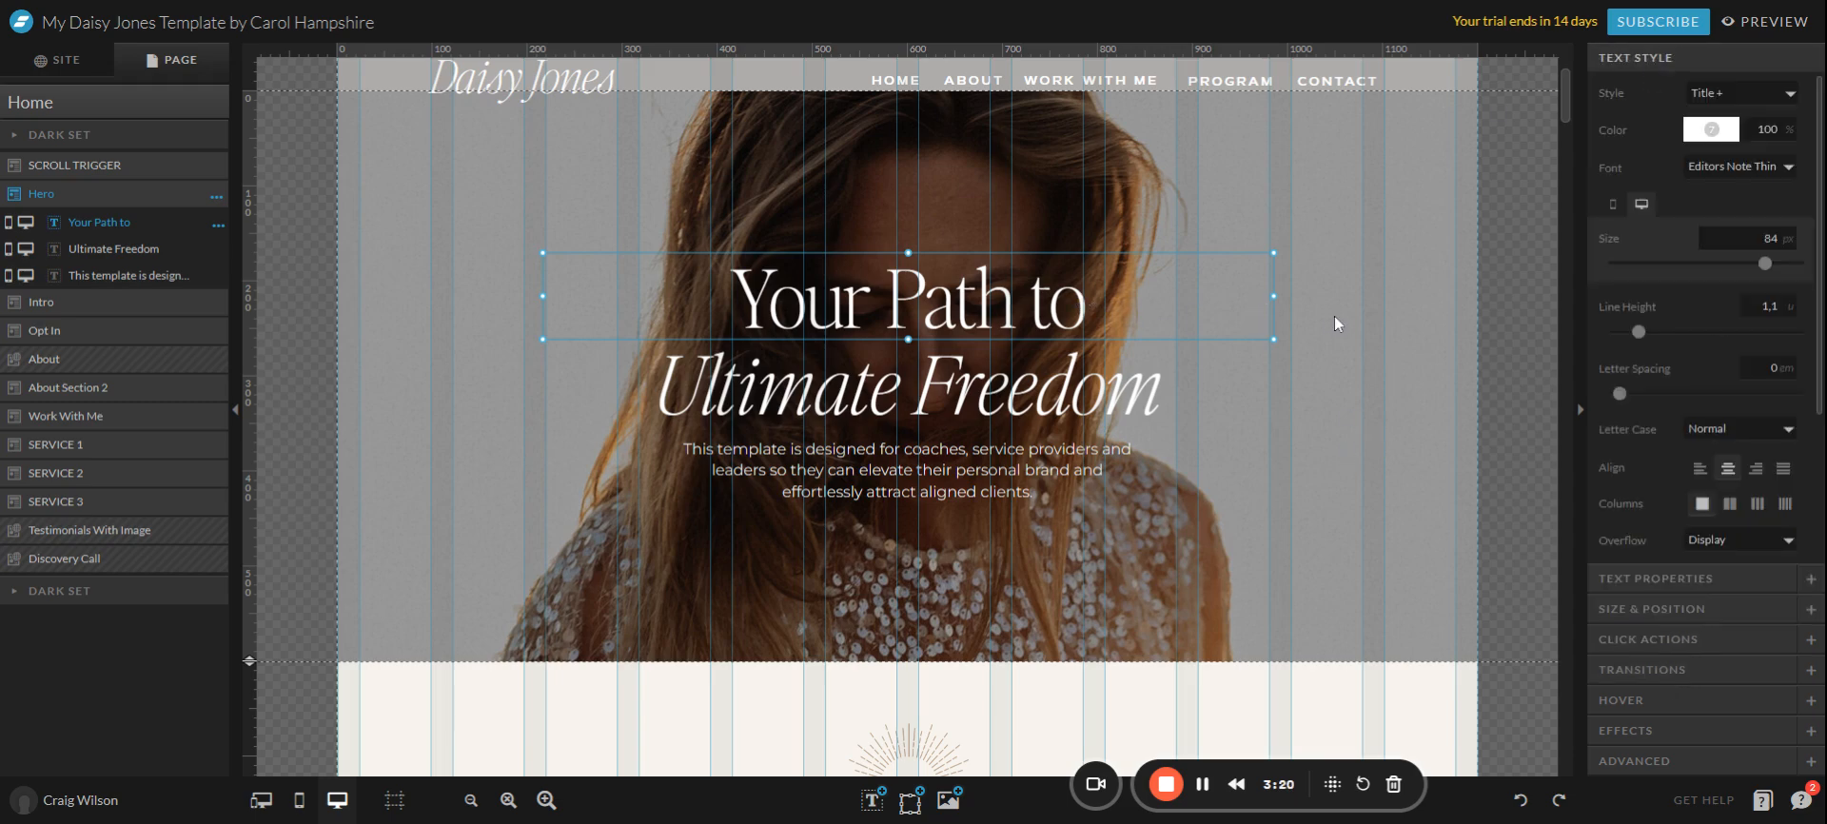
click(1688, 133)
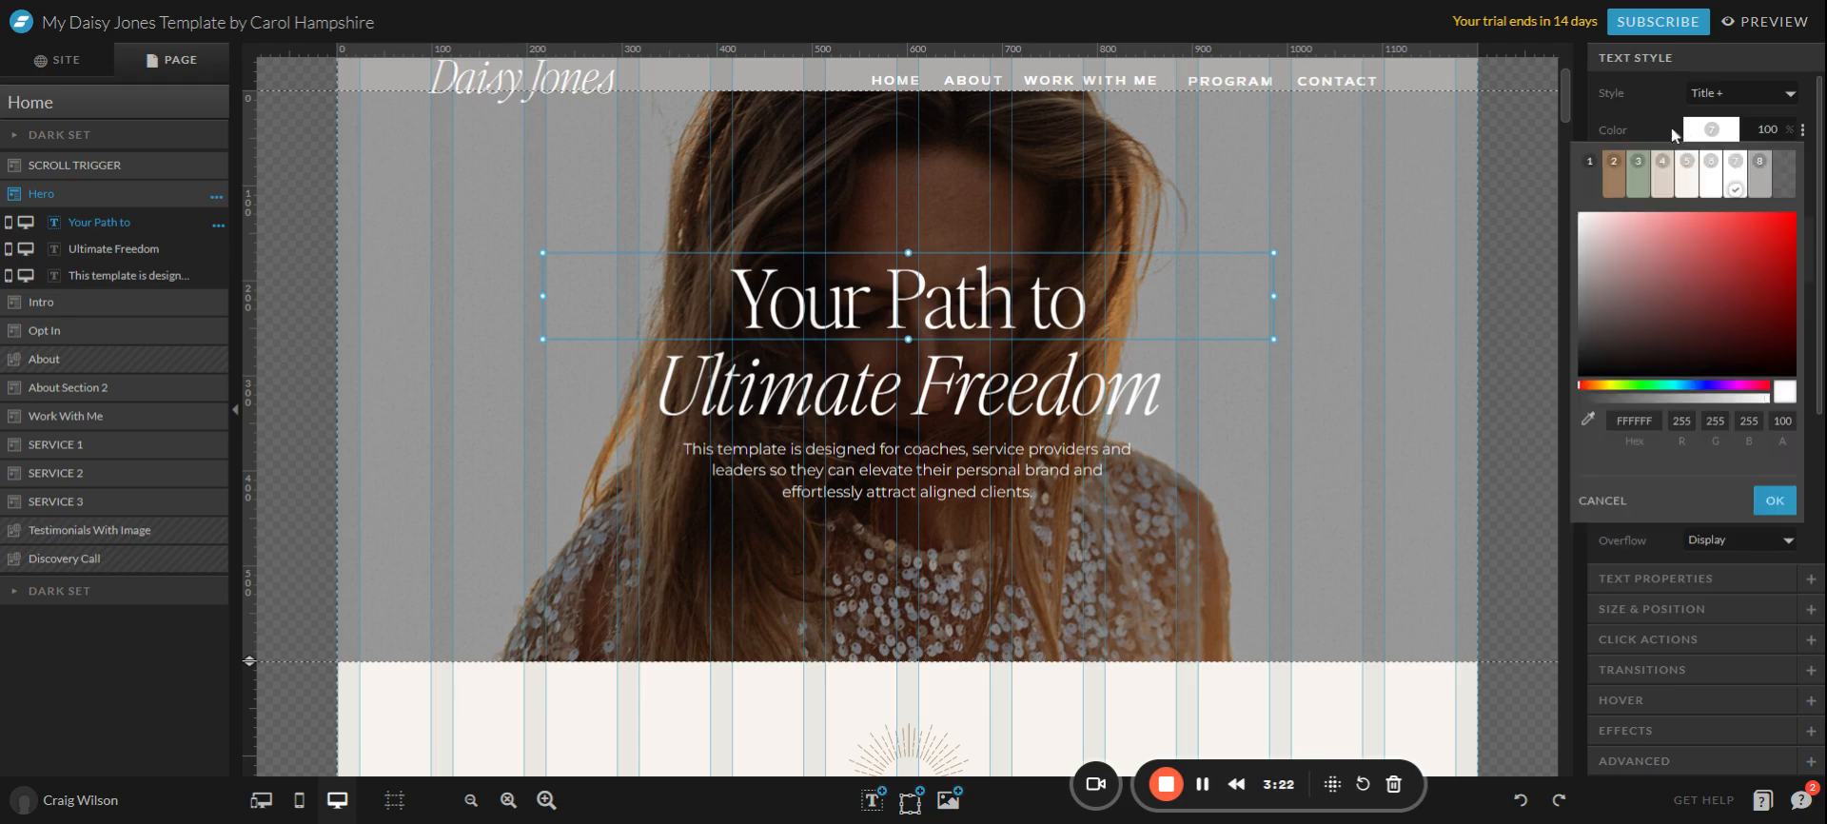
click(1662, 174)
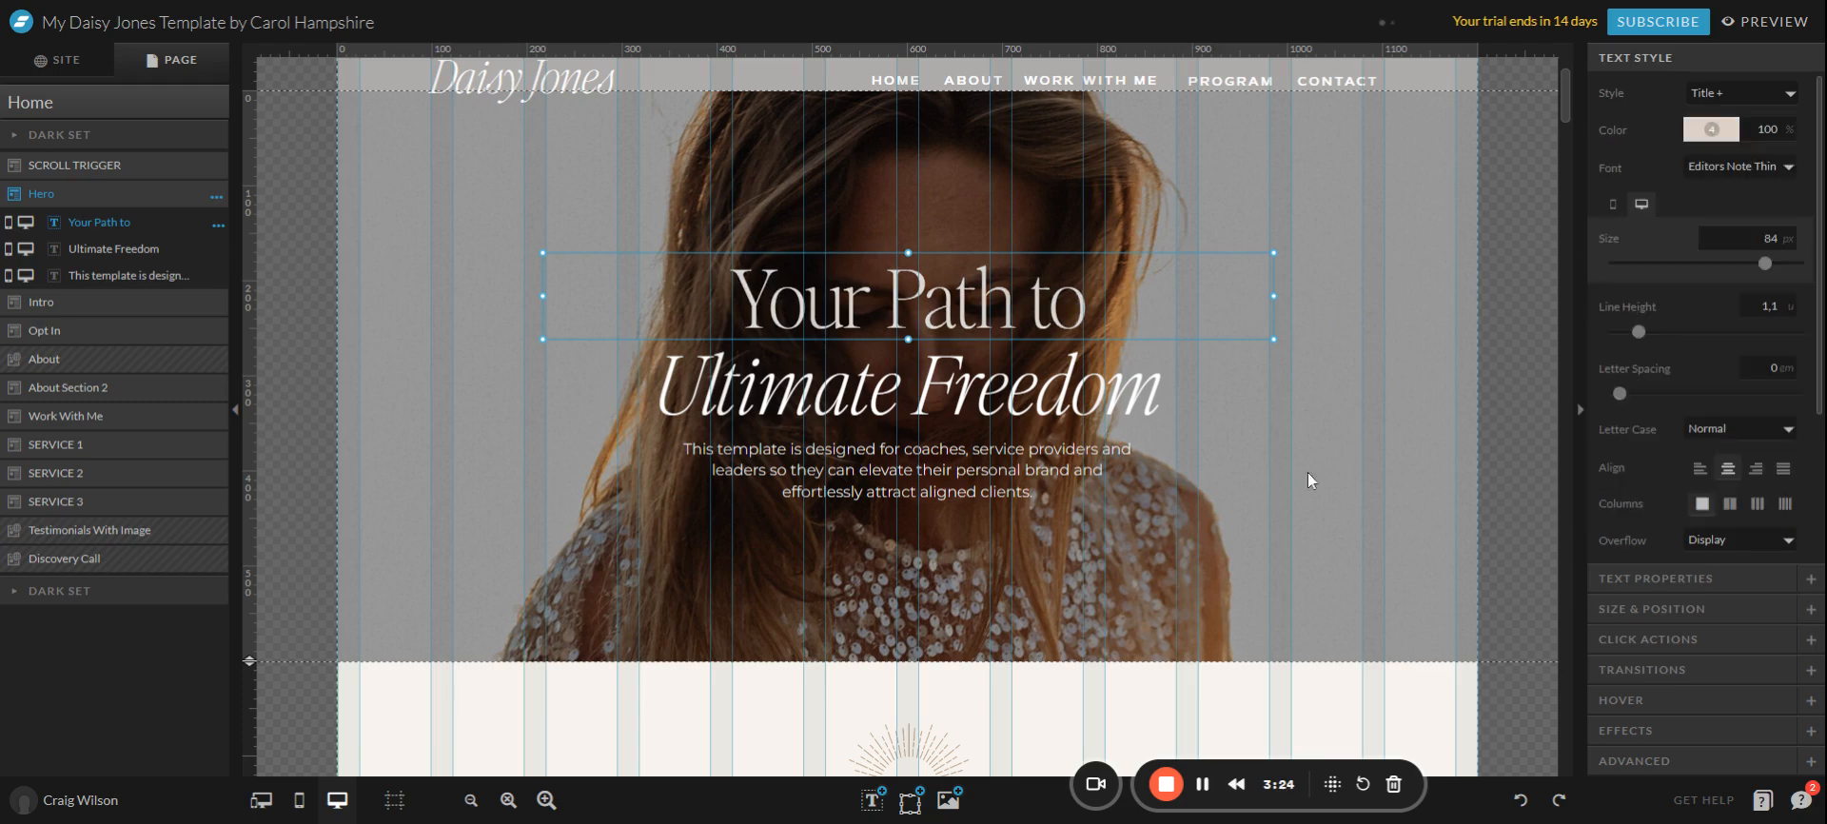
click(1690, 136)
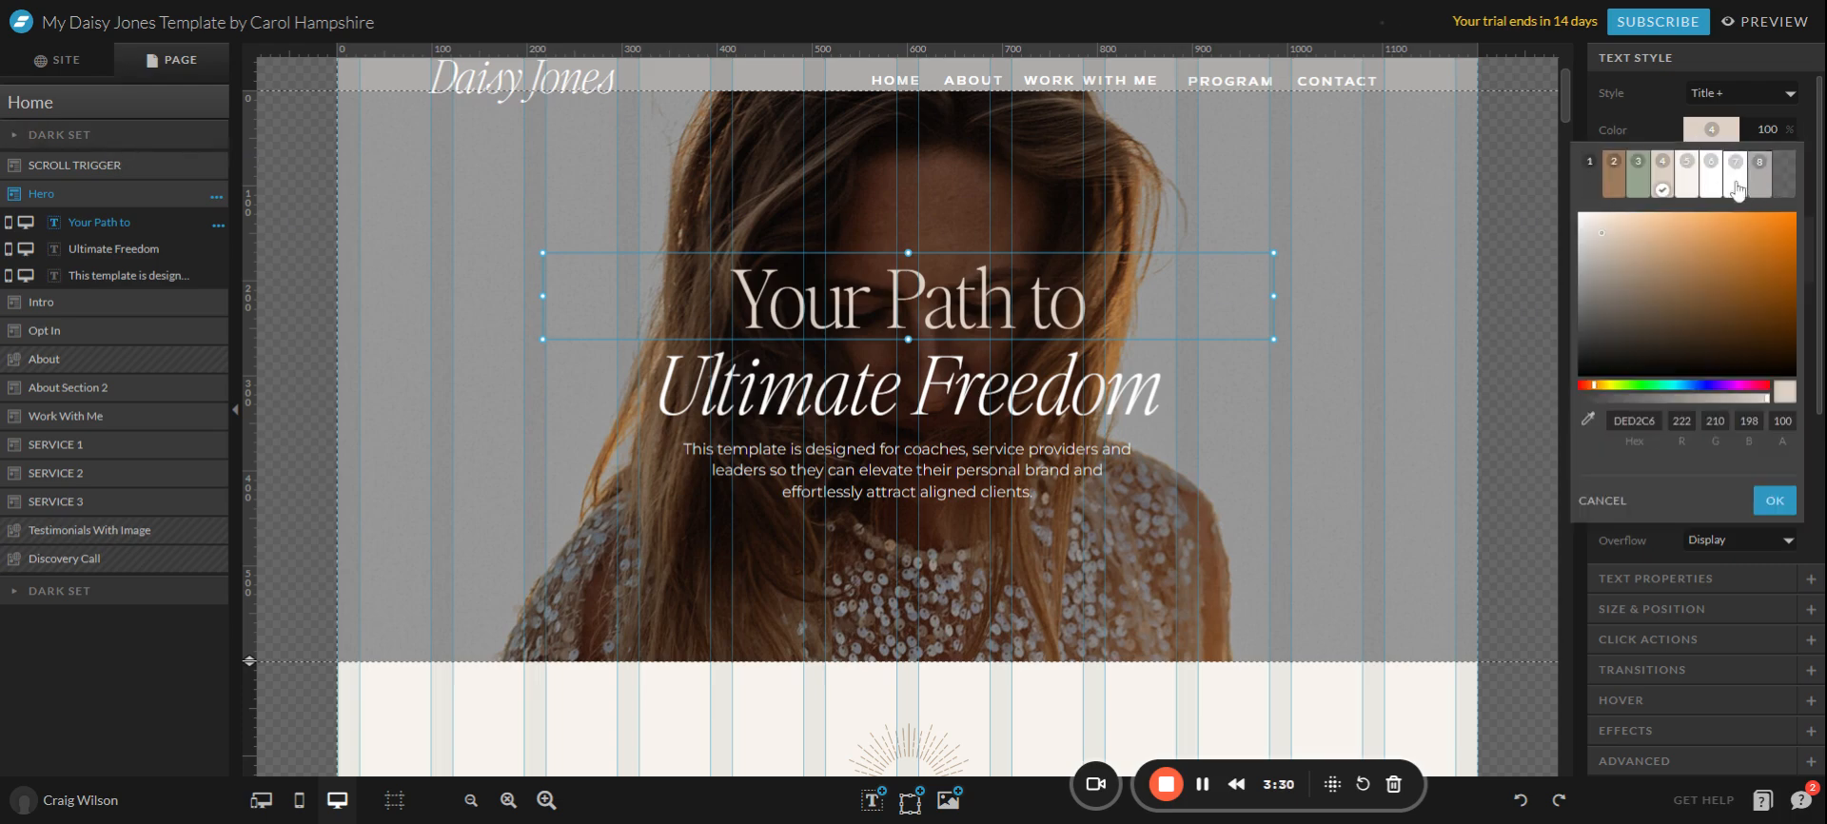
click(1699, 135)
click(1699, 139)
click(1699, 138)
click(1698, 138)
click(1686, 173)
click(1698, 135)
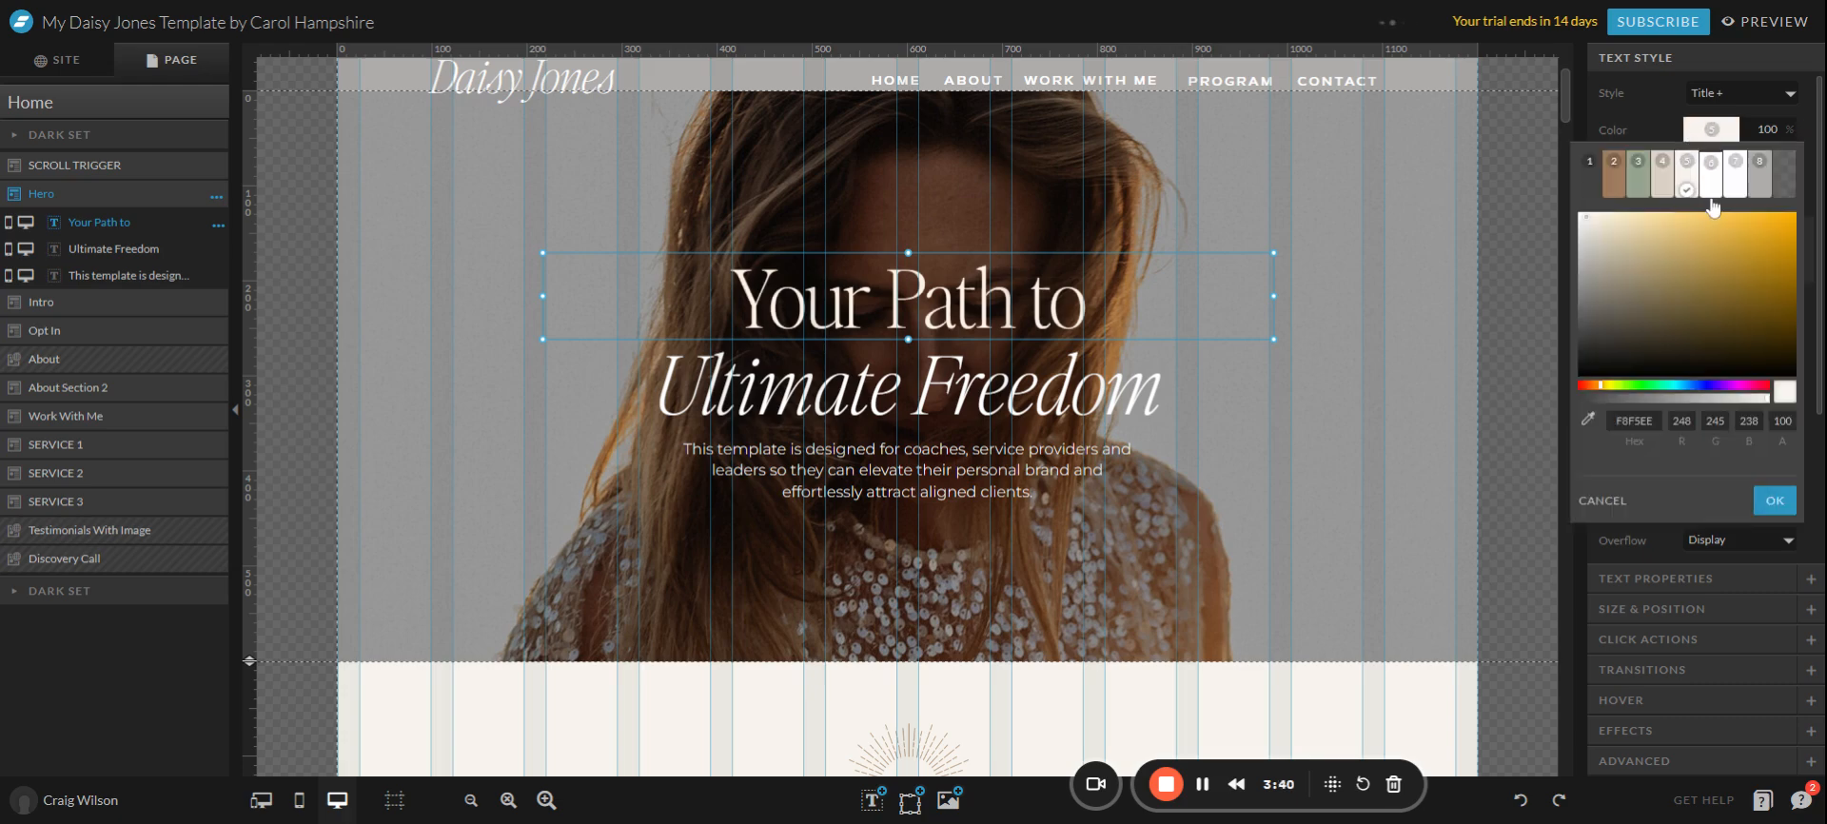
click(1711, 182)
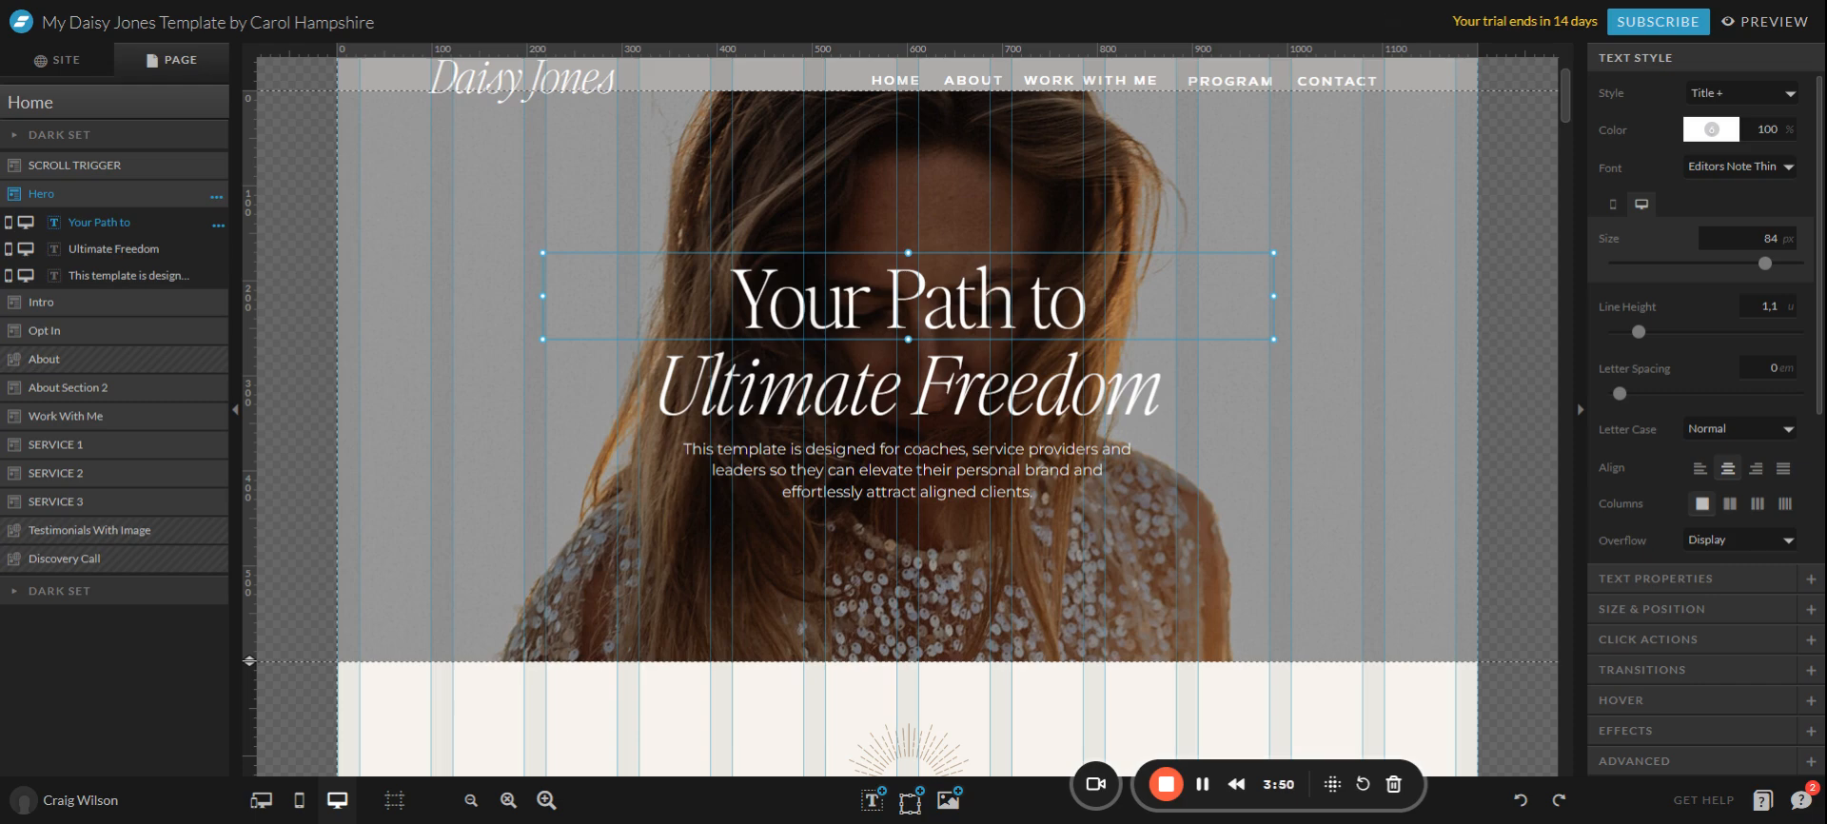
Undo the heading move and left-align 'Your Path to', 'Ultimate Freedom' and the body paragraph.
drag(992, 300, 1073, 263)
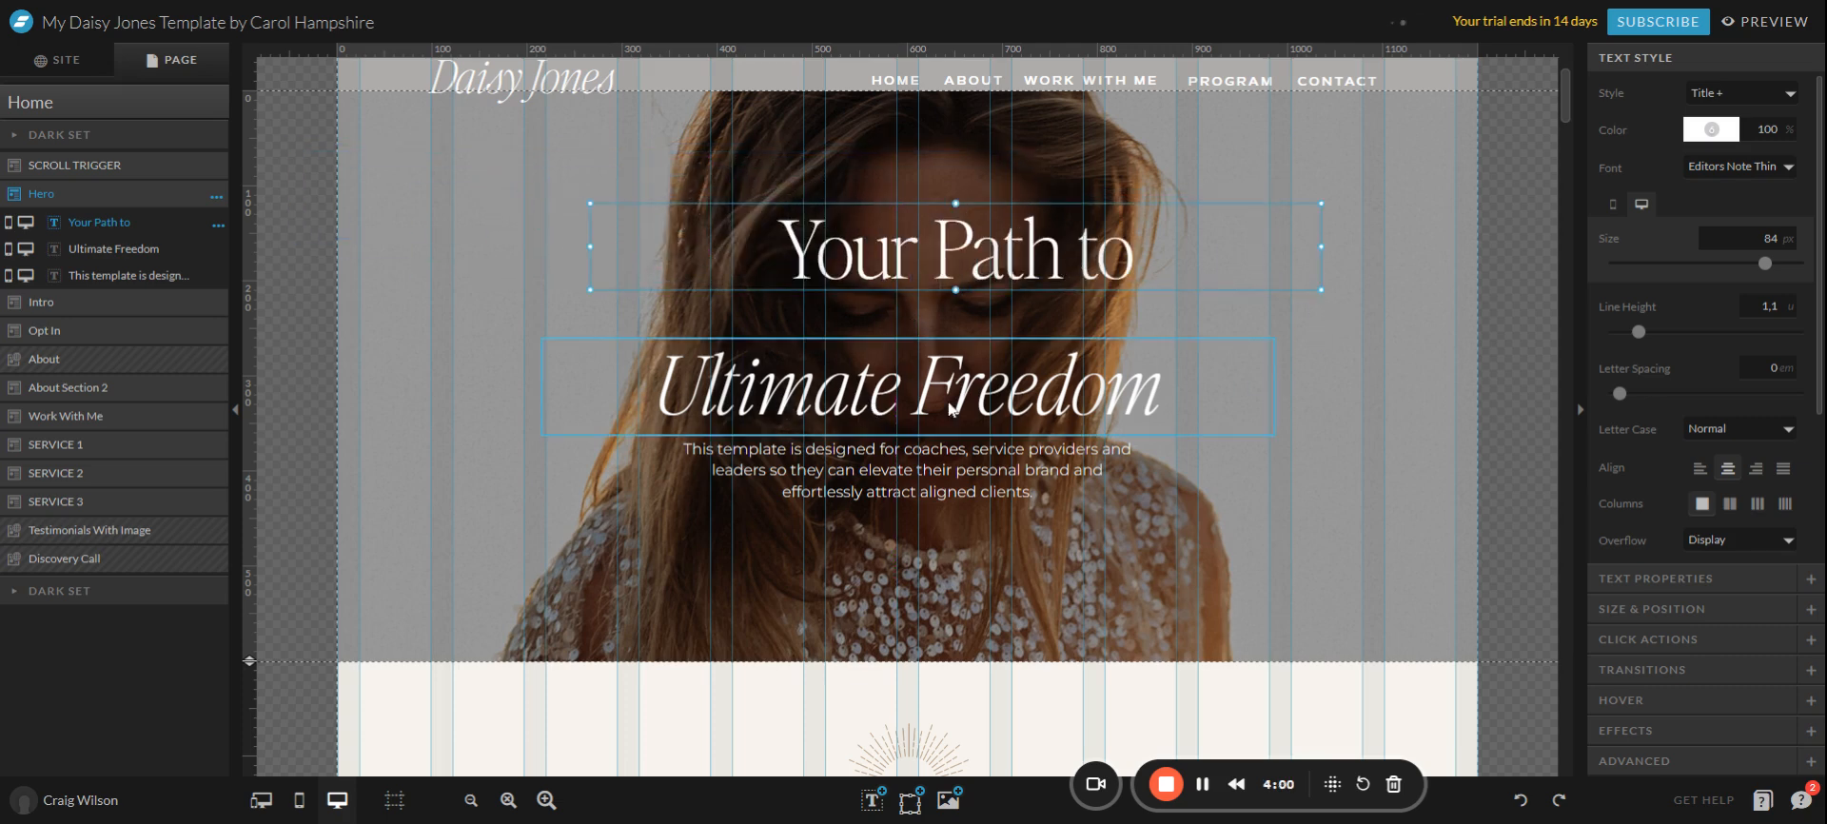
key(ctrl+z)
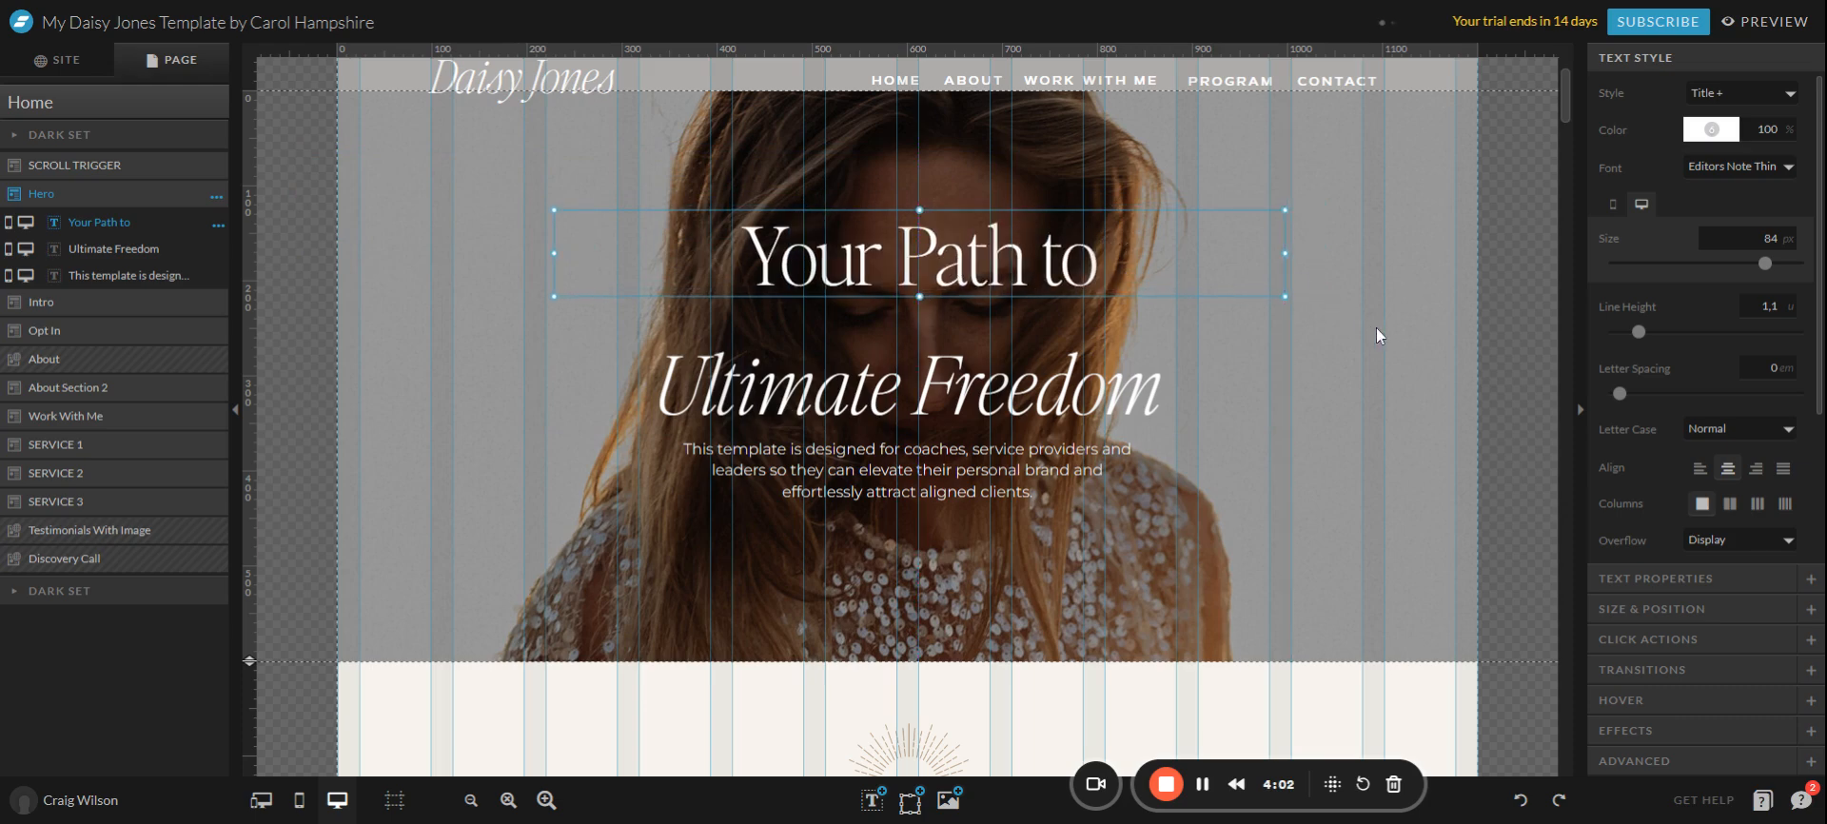
key(ctrl+z)
key(ctrl+z)
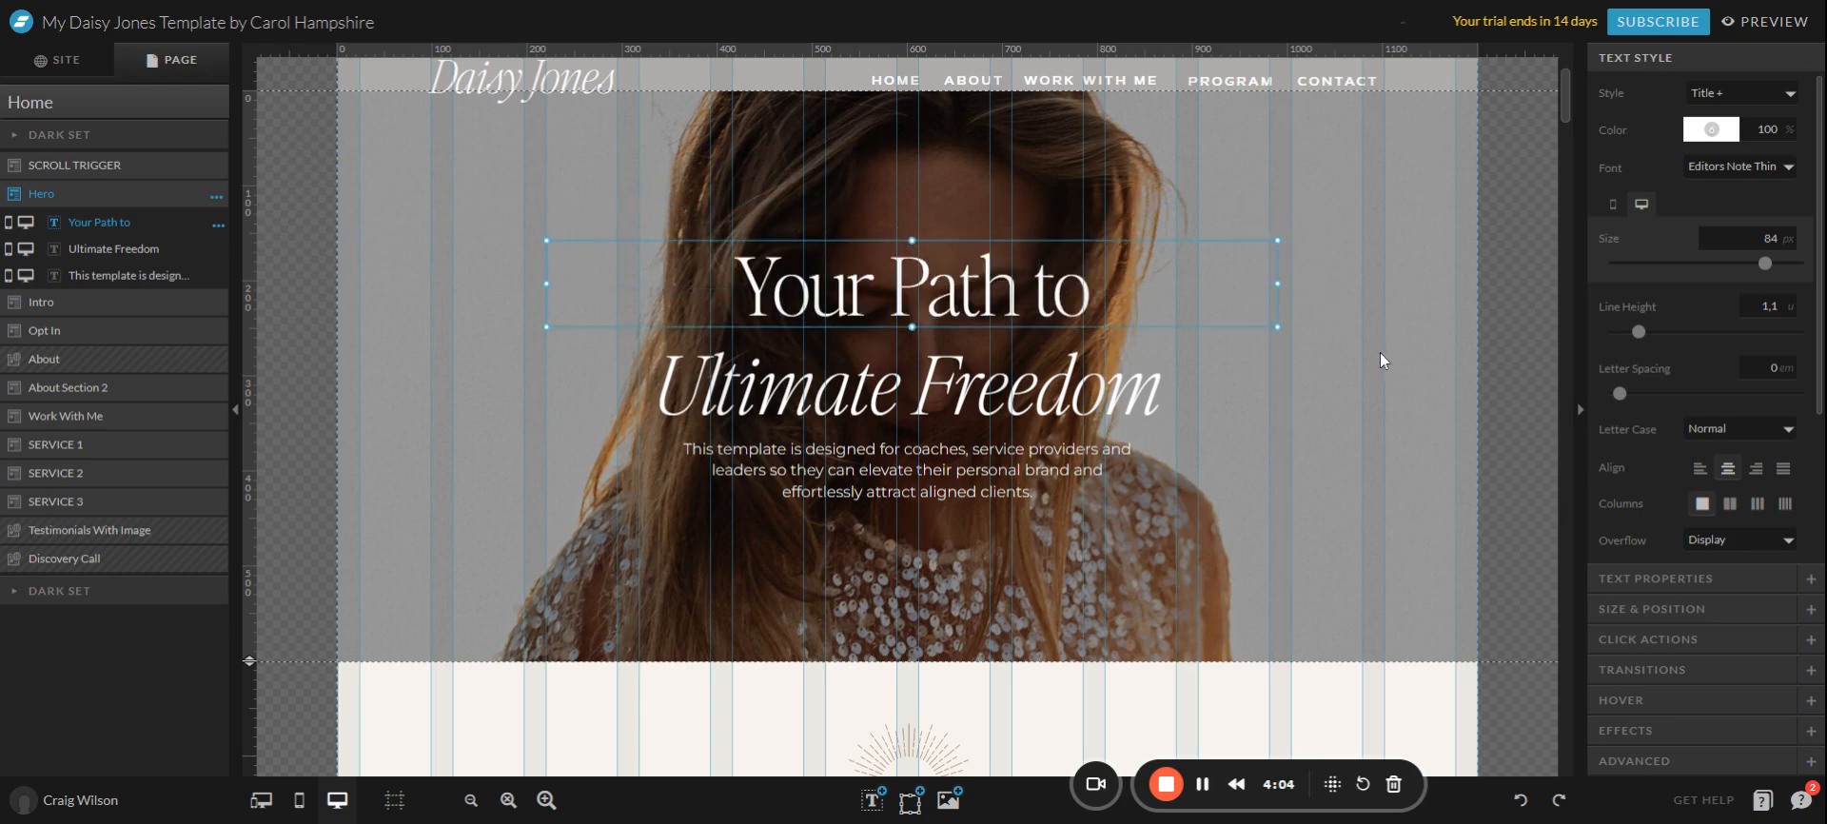
click(1701, 471)
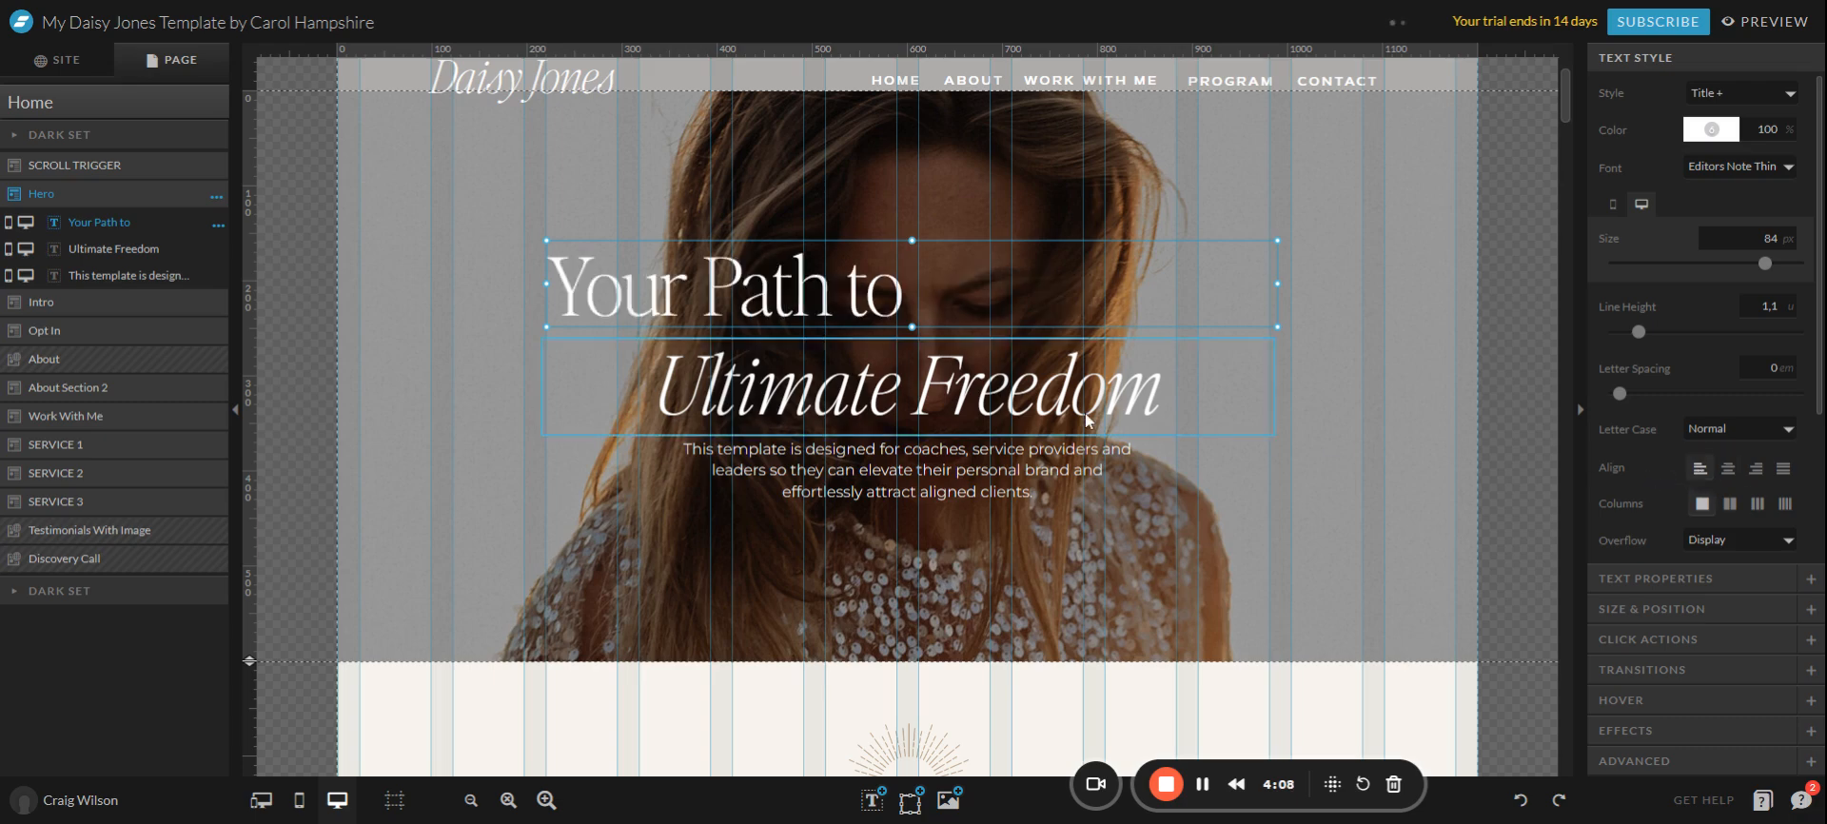
click(1084, 413)
click(1701, 468)
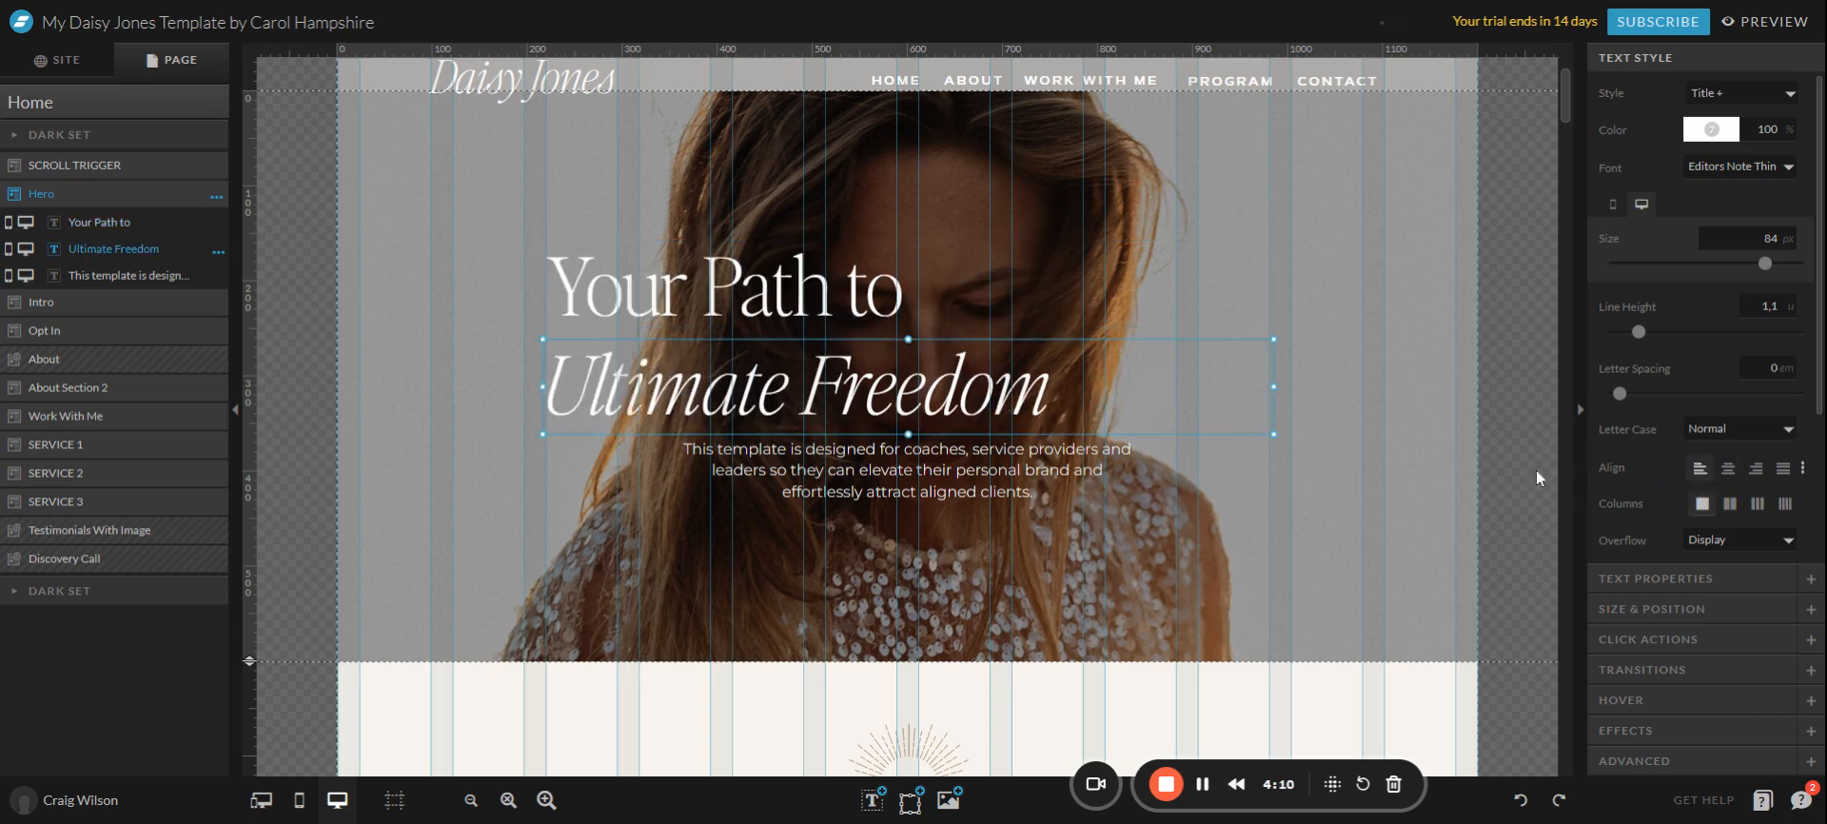
click(947, 466)
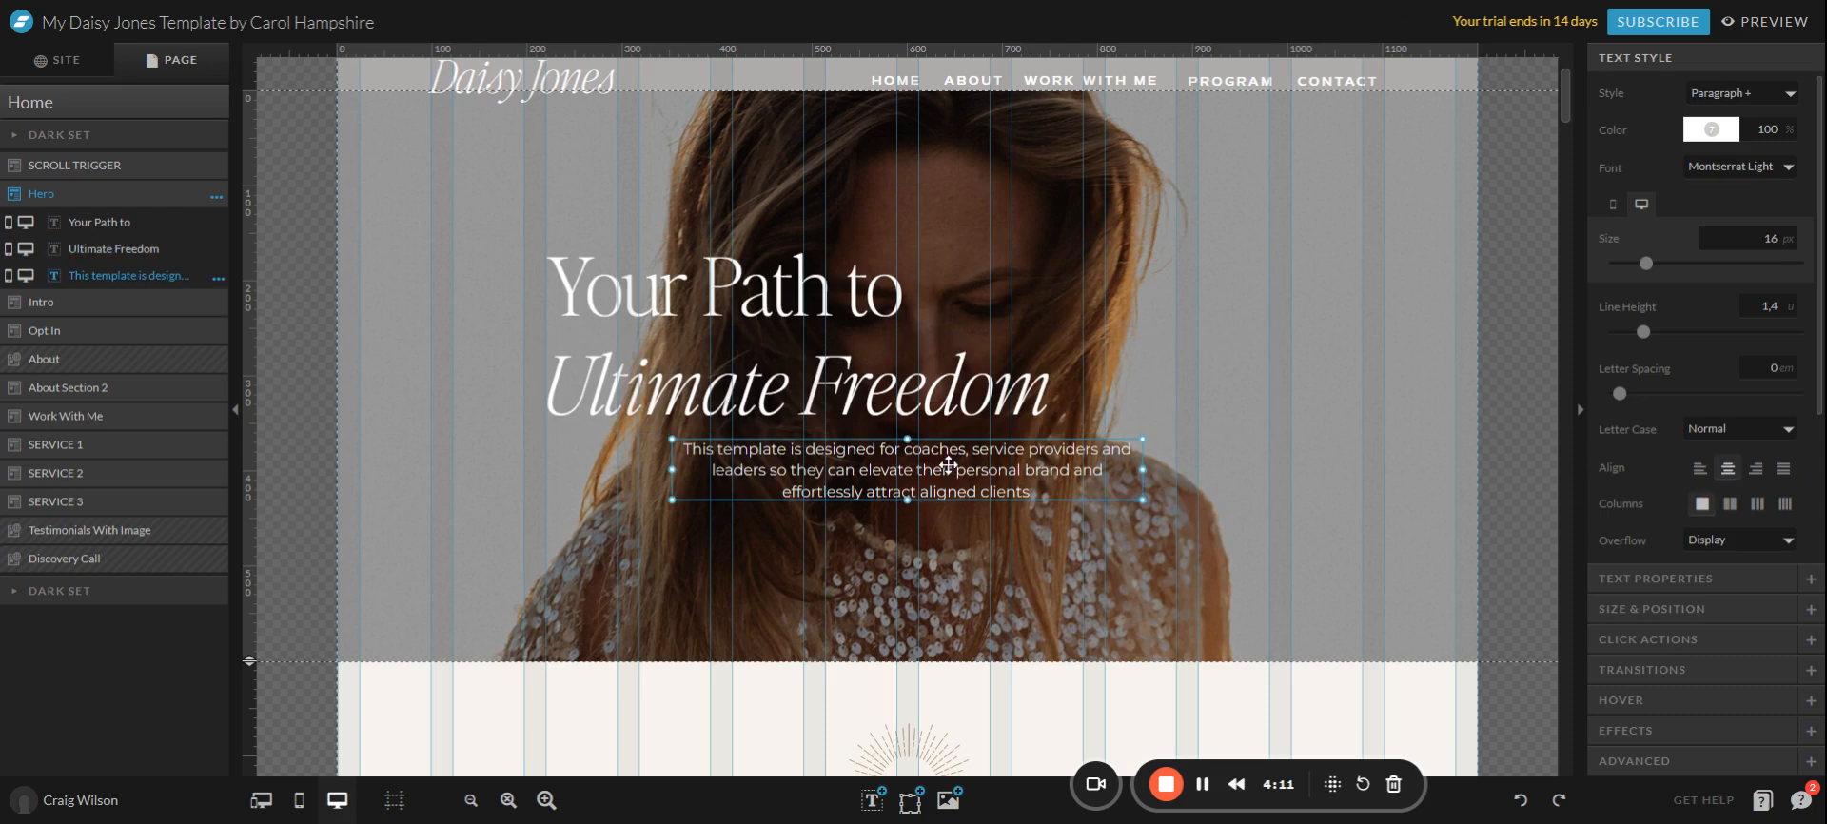
click(1702, 469)
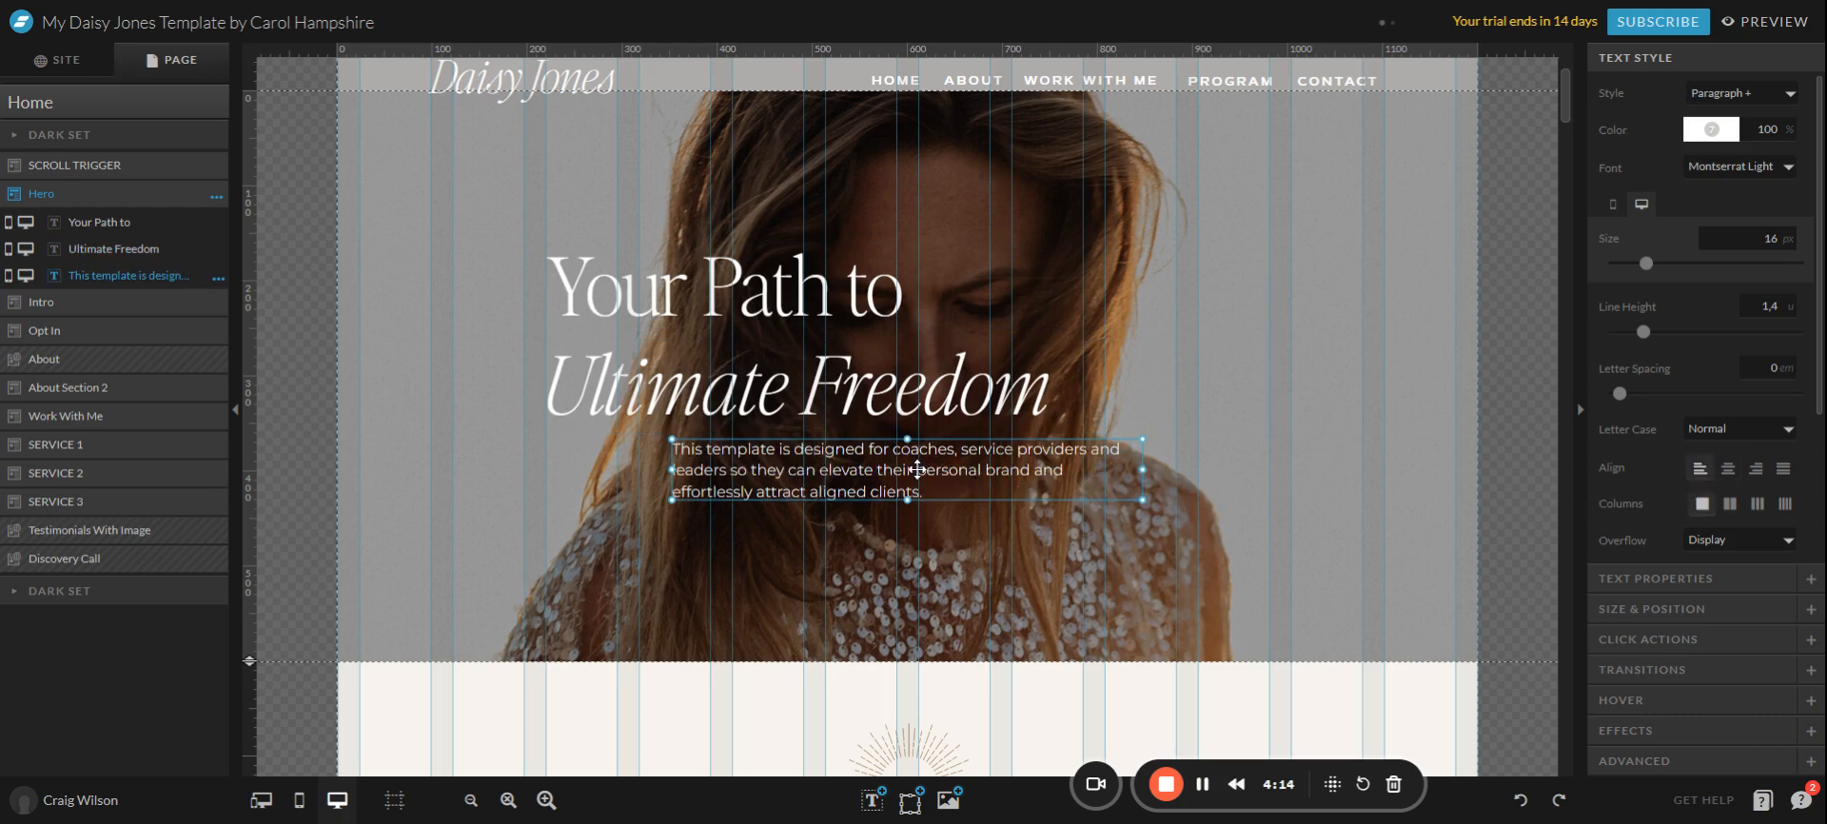
Move the paragraph and both headline lines onto the right half of the hero photo.
drag(917, 469, 792, 464)
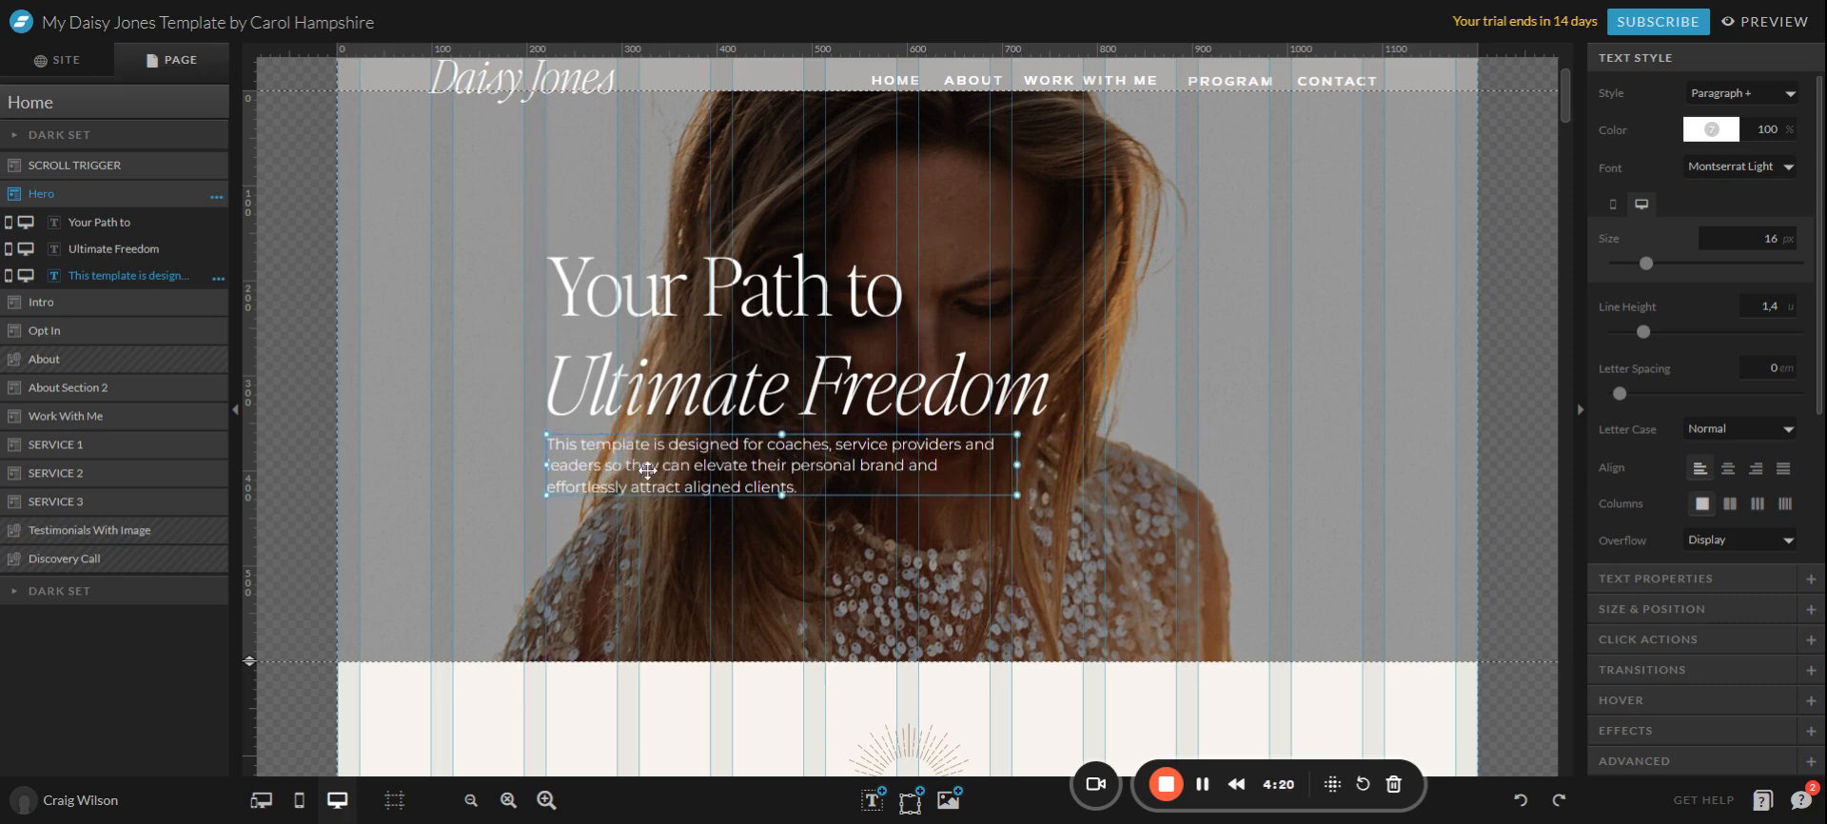
drag(695, 473, 1004, 493)
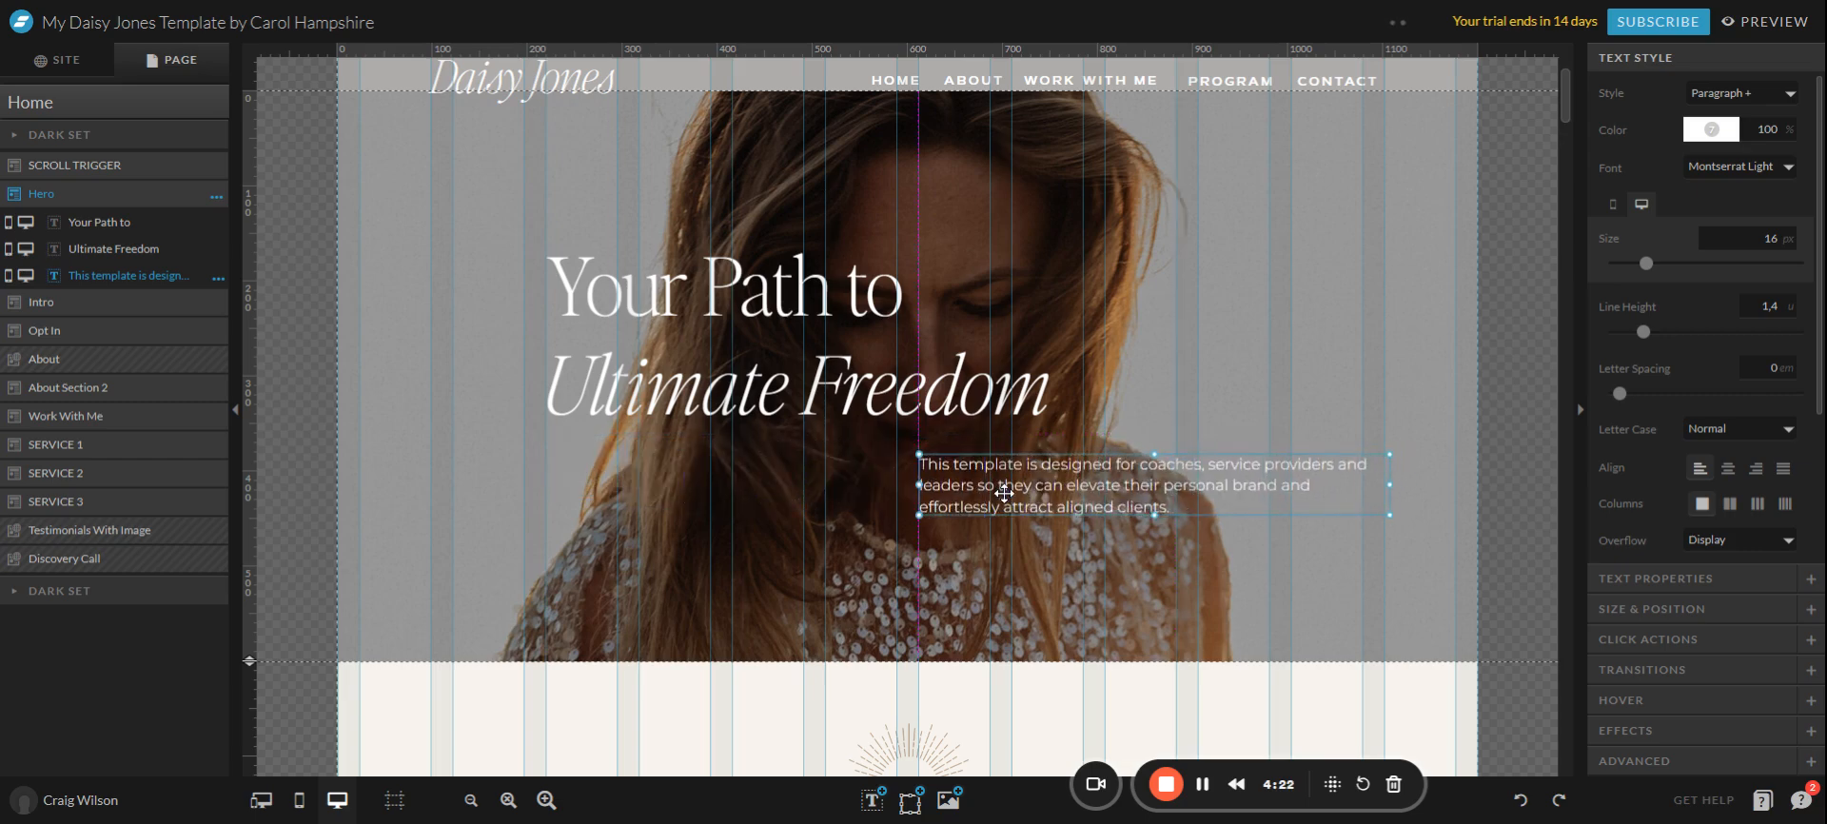
drag(789, 395, 1168, 400)
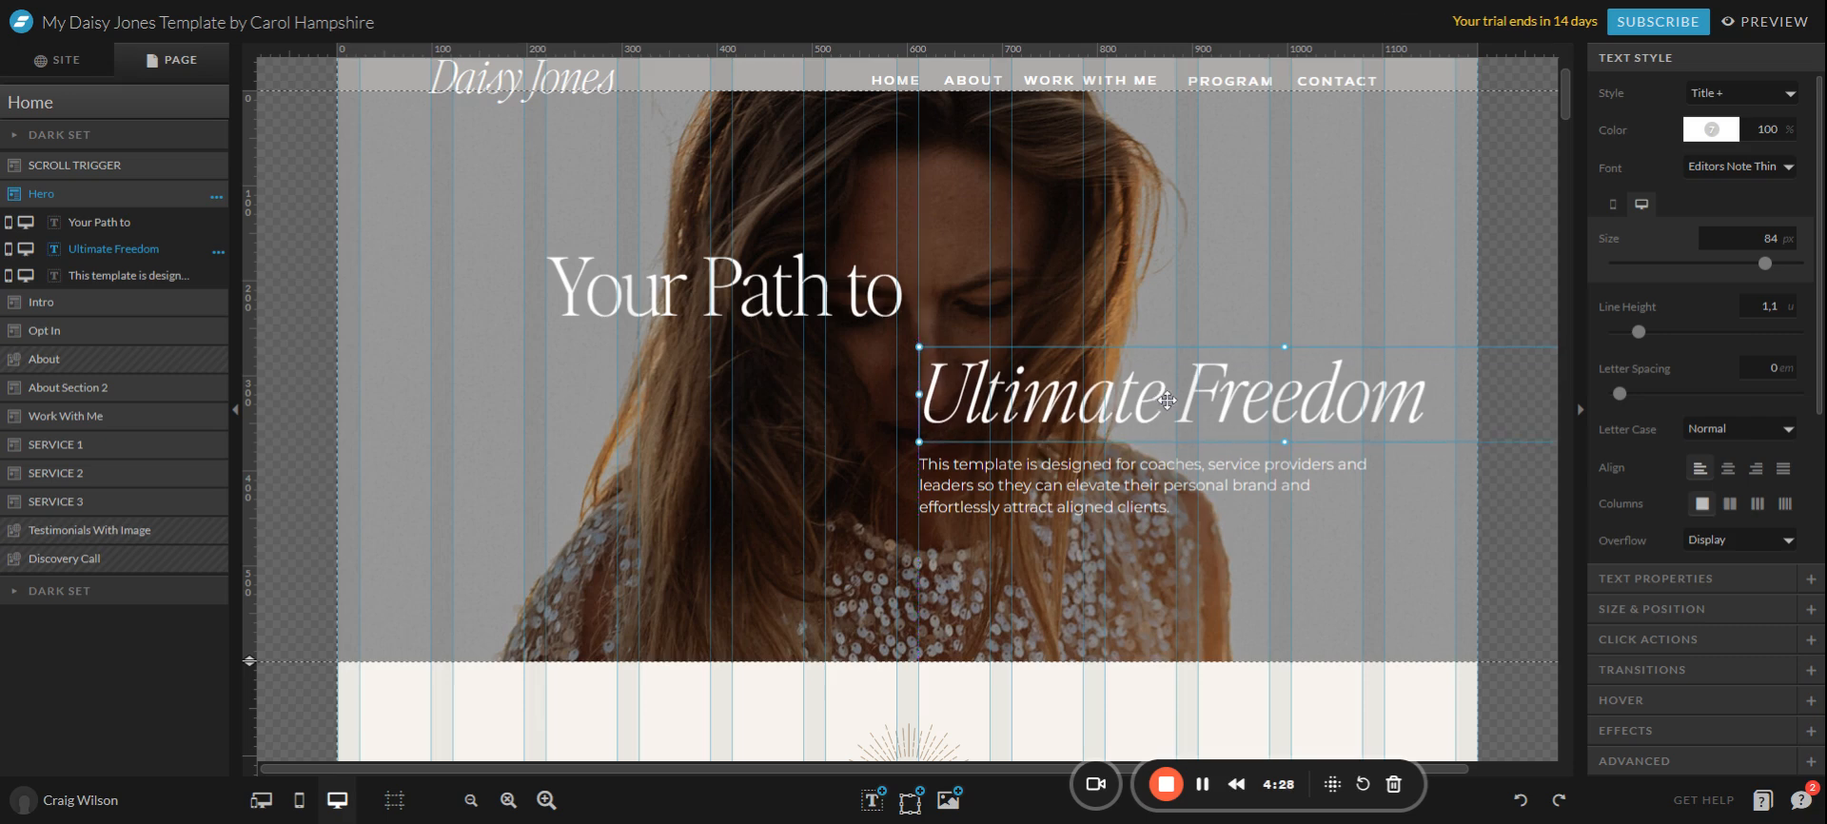
drag(716, 293, 1084, 310)
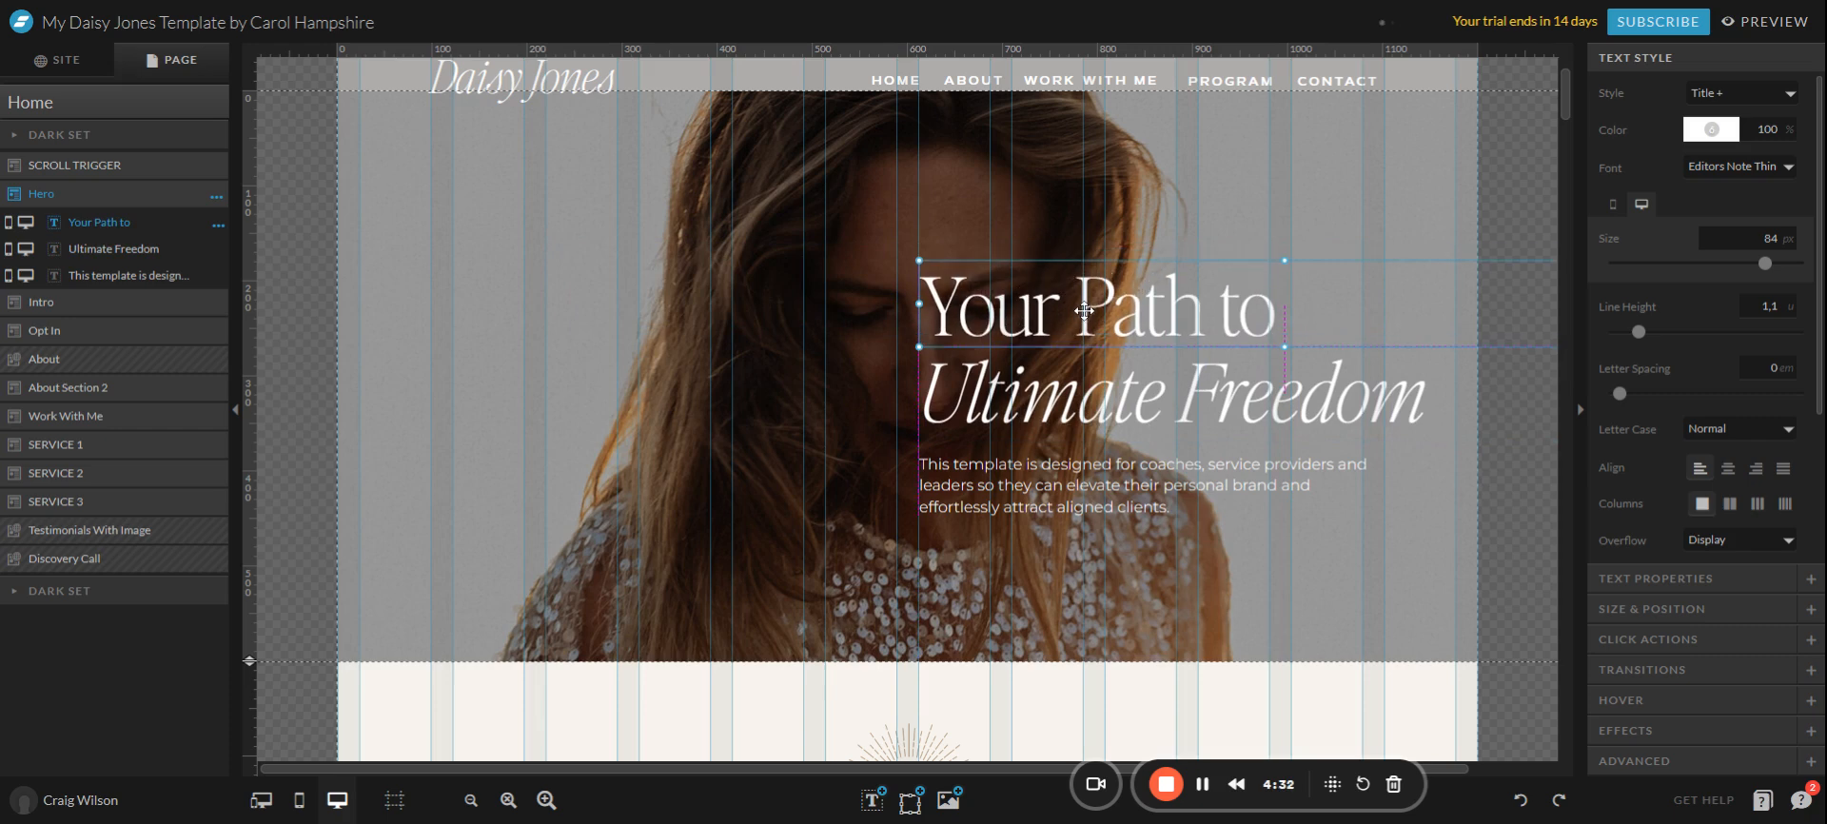
click(1195, 178)
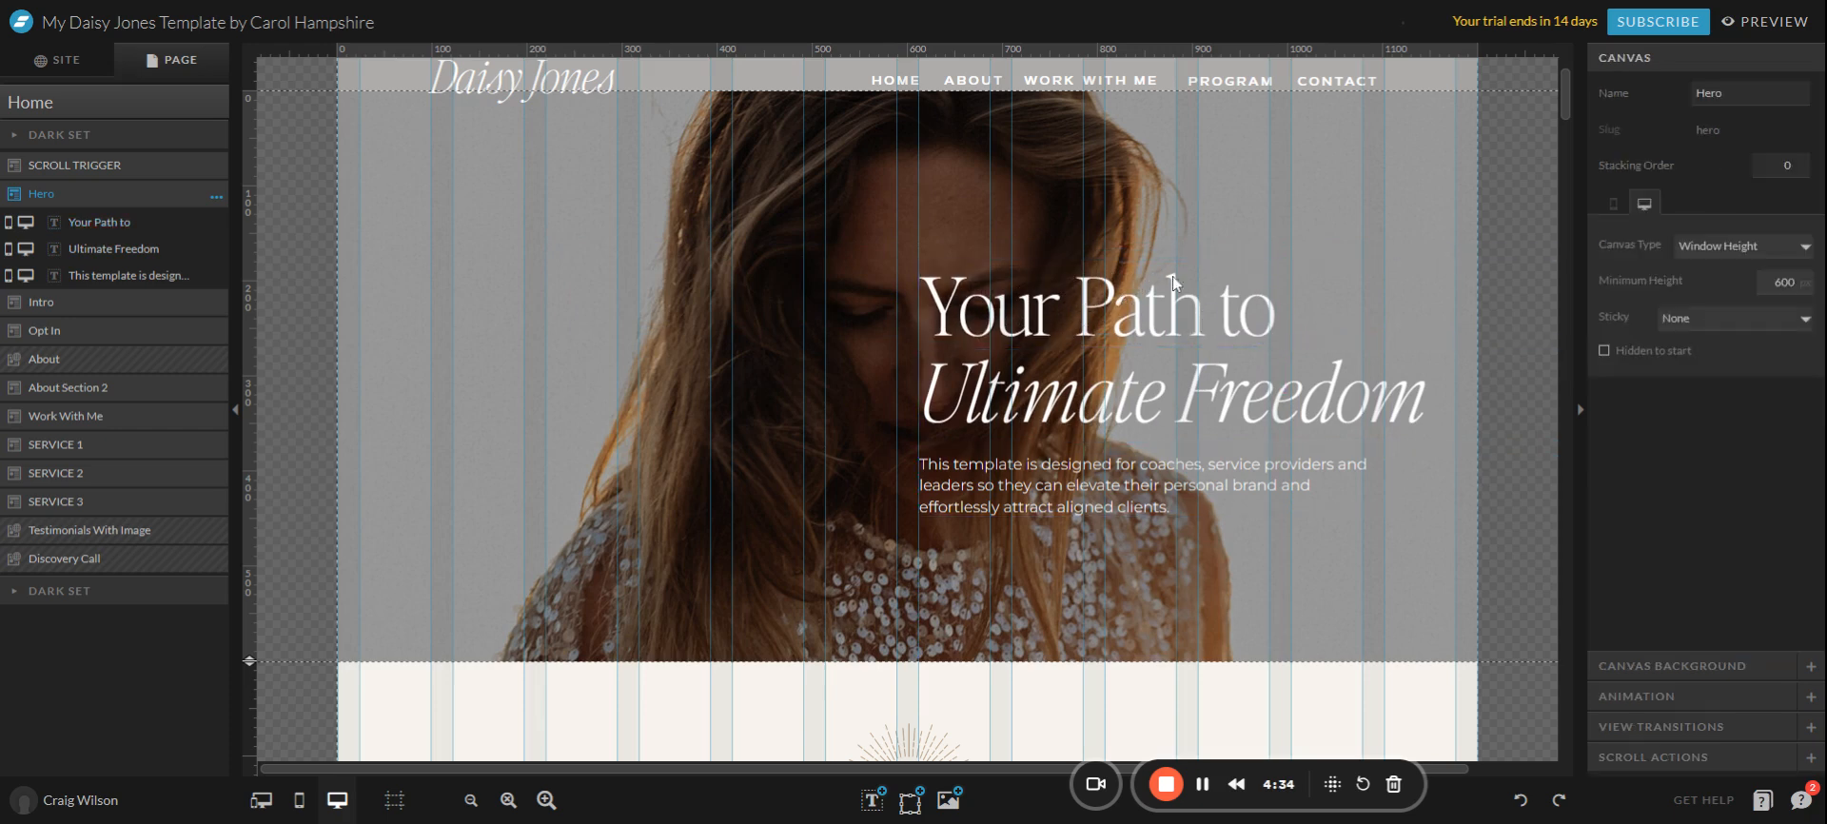
Fine-tune the 'Your Path to' heading position, then restore the centred headline and paragraph layout.
click(1175, 281)
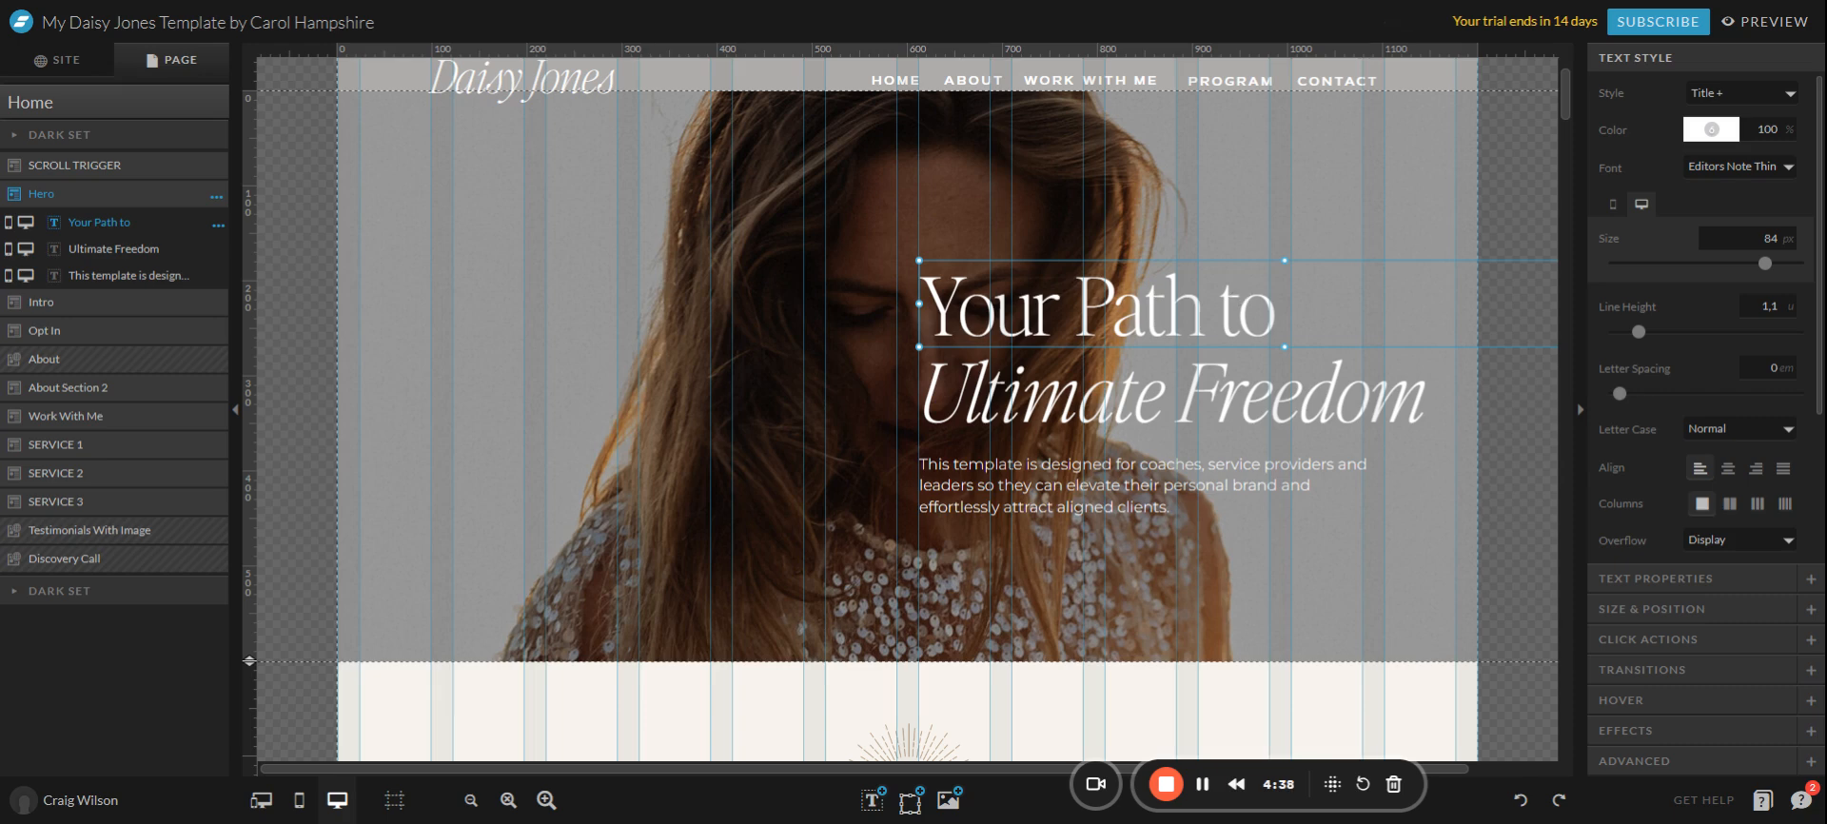
key(shift+Up)
key(shift+Down)
key(Up)
key(Up)
key(Up)
key(Up)
key(Up)
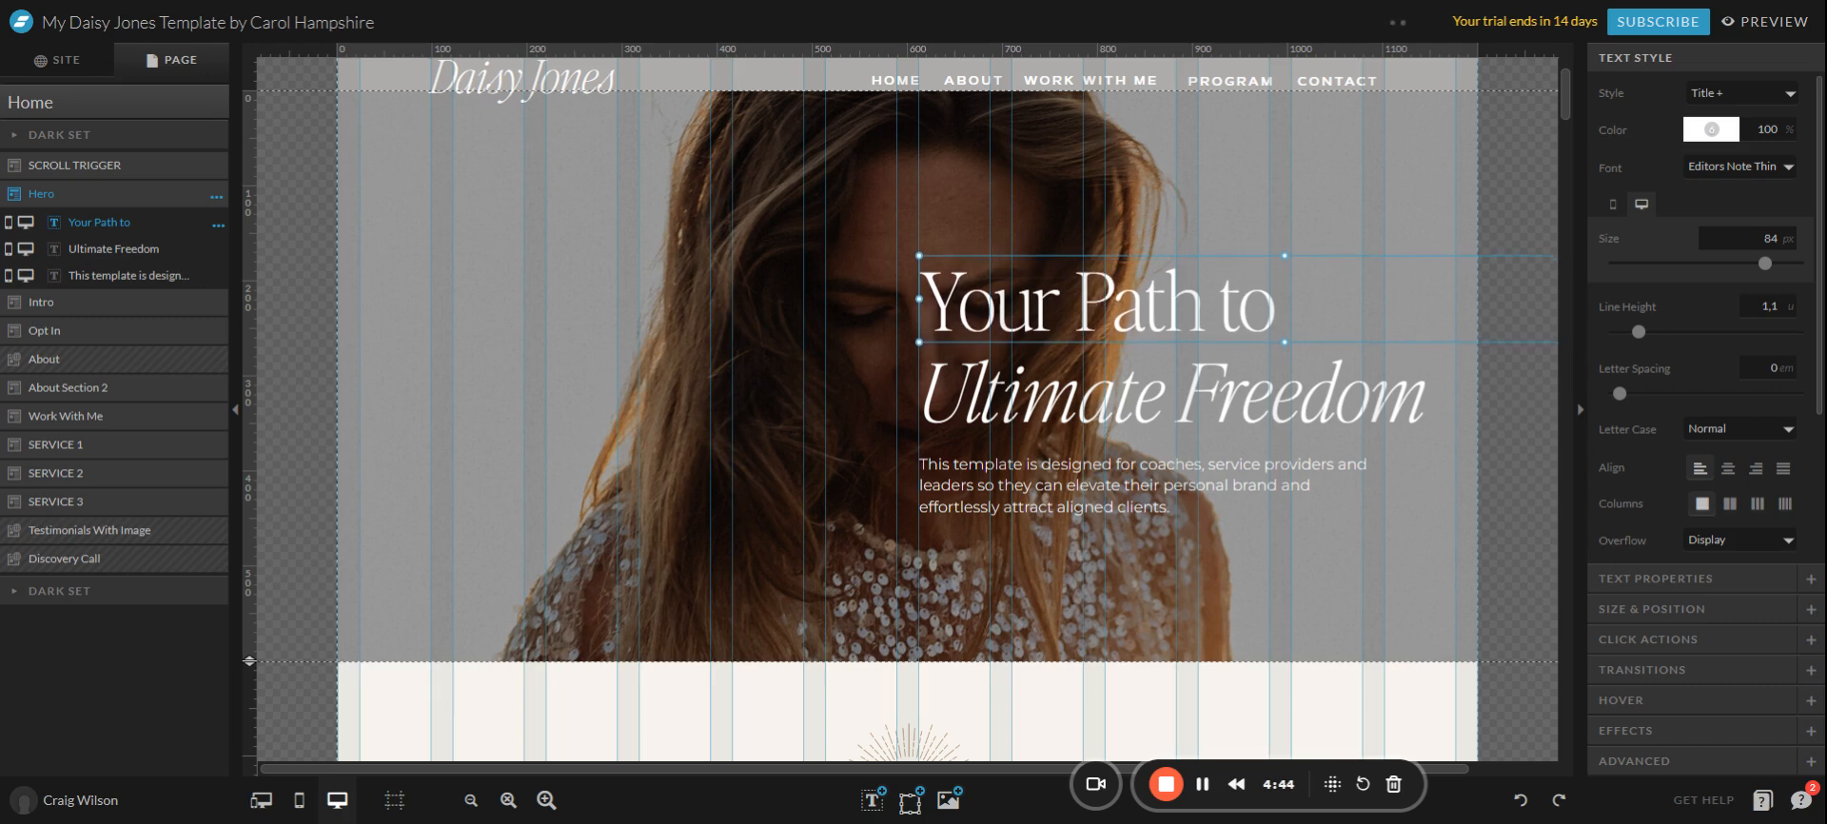
key(Down)
key(Down)
key(Down)
key(Down)
key(Down)
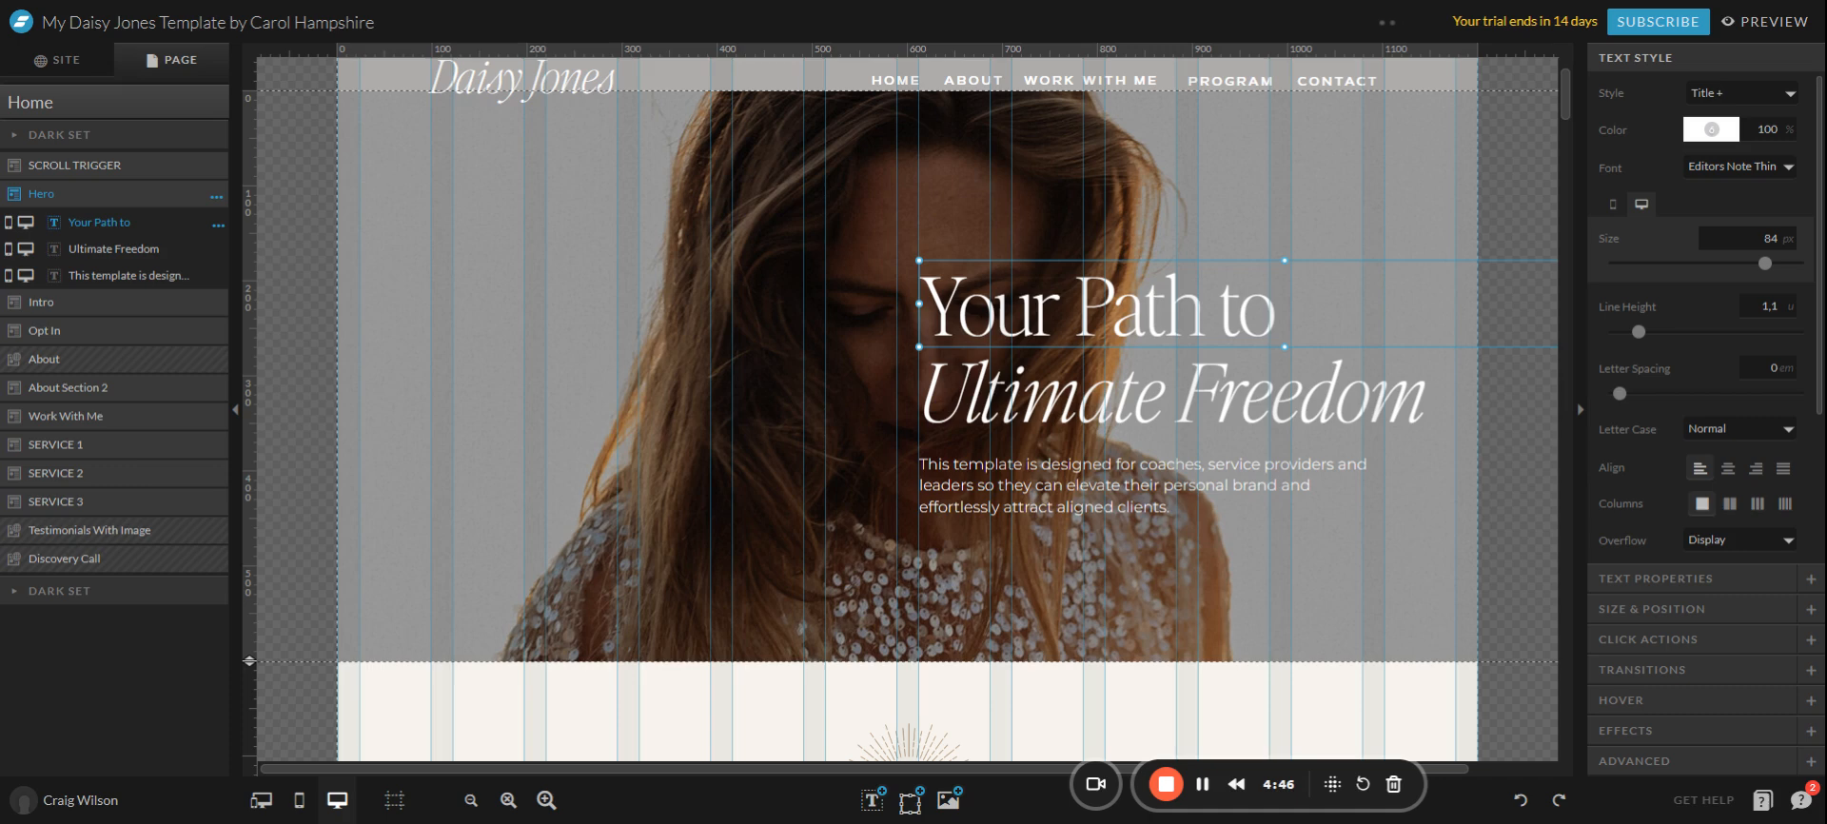
click(1286, 597)
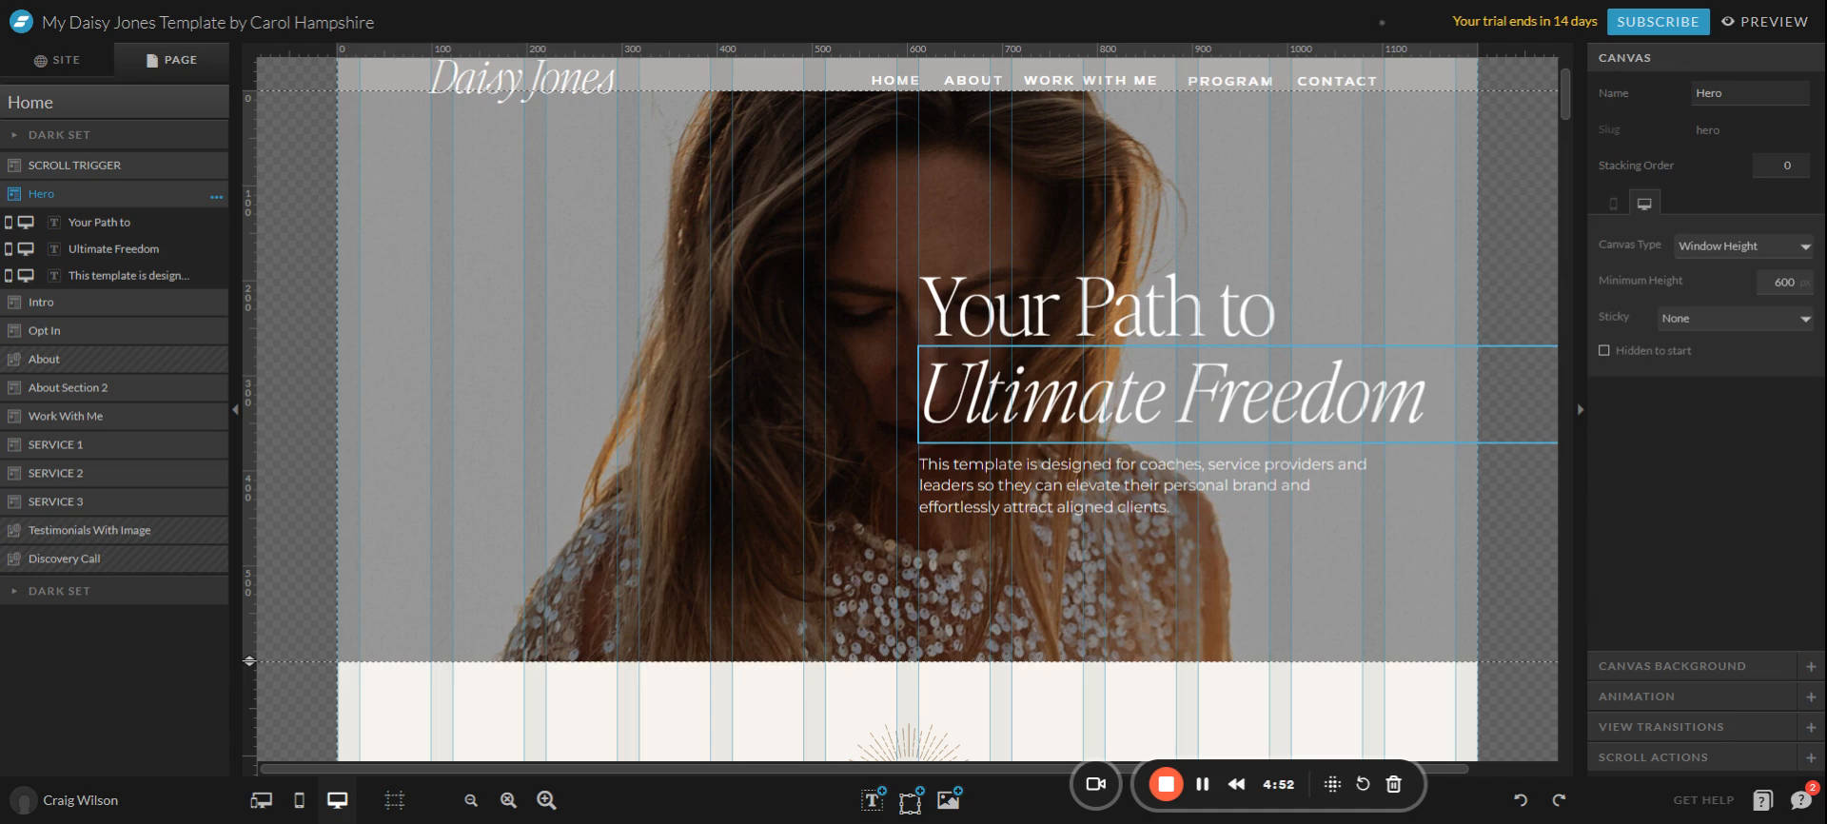
key(ctrl+z)
key(ctrl+z)
key(ctrl+z)
key(ctrl+z)
key(ctrl+z)
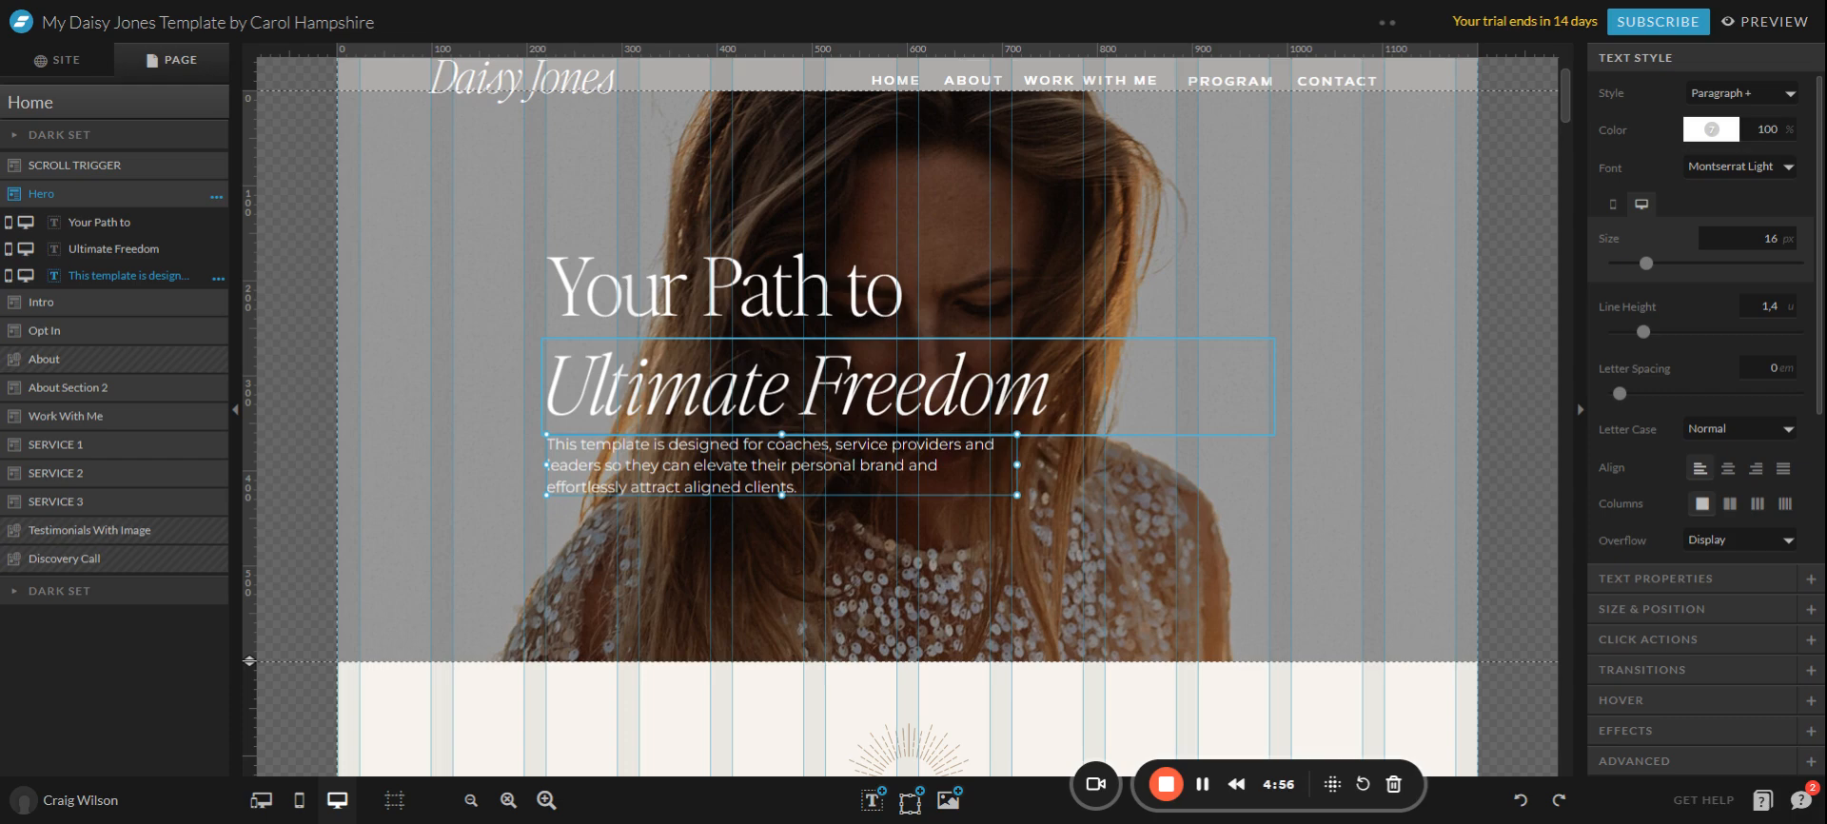
key(ctrl+shift+z)
key(ctrl+shift+z)
key(ctrl+shift+z)
key(ctrl+shift+z)
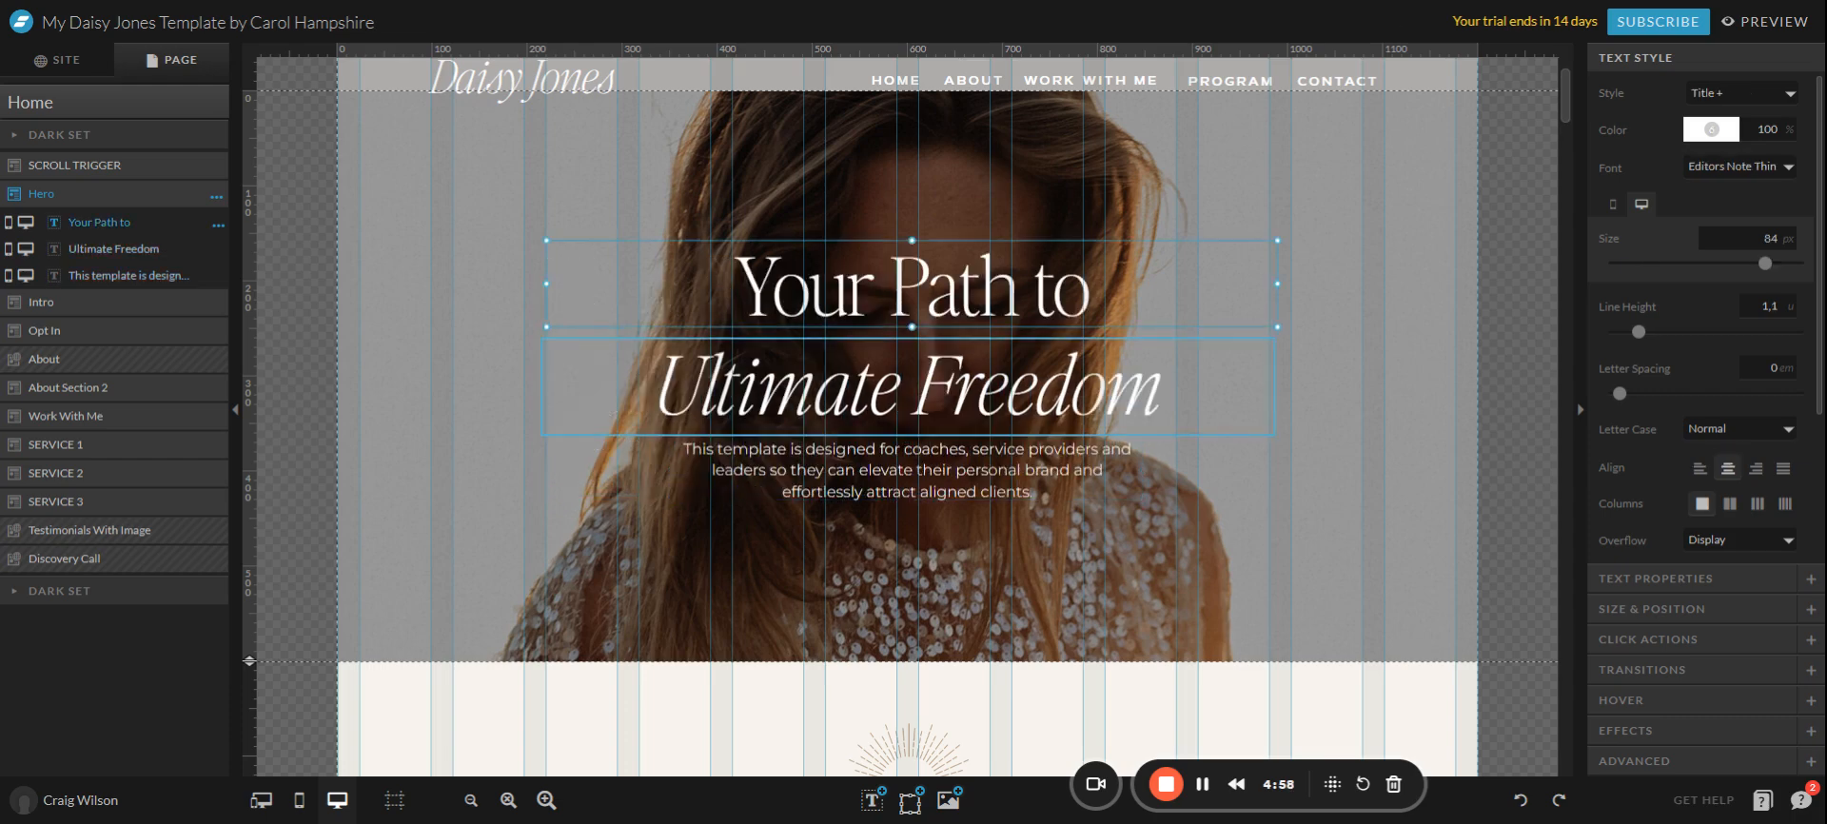
key(ctrl+shift+z)
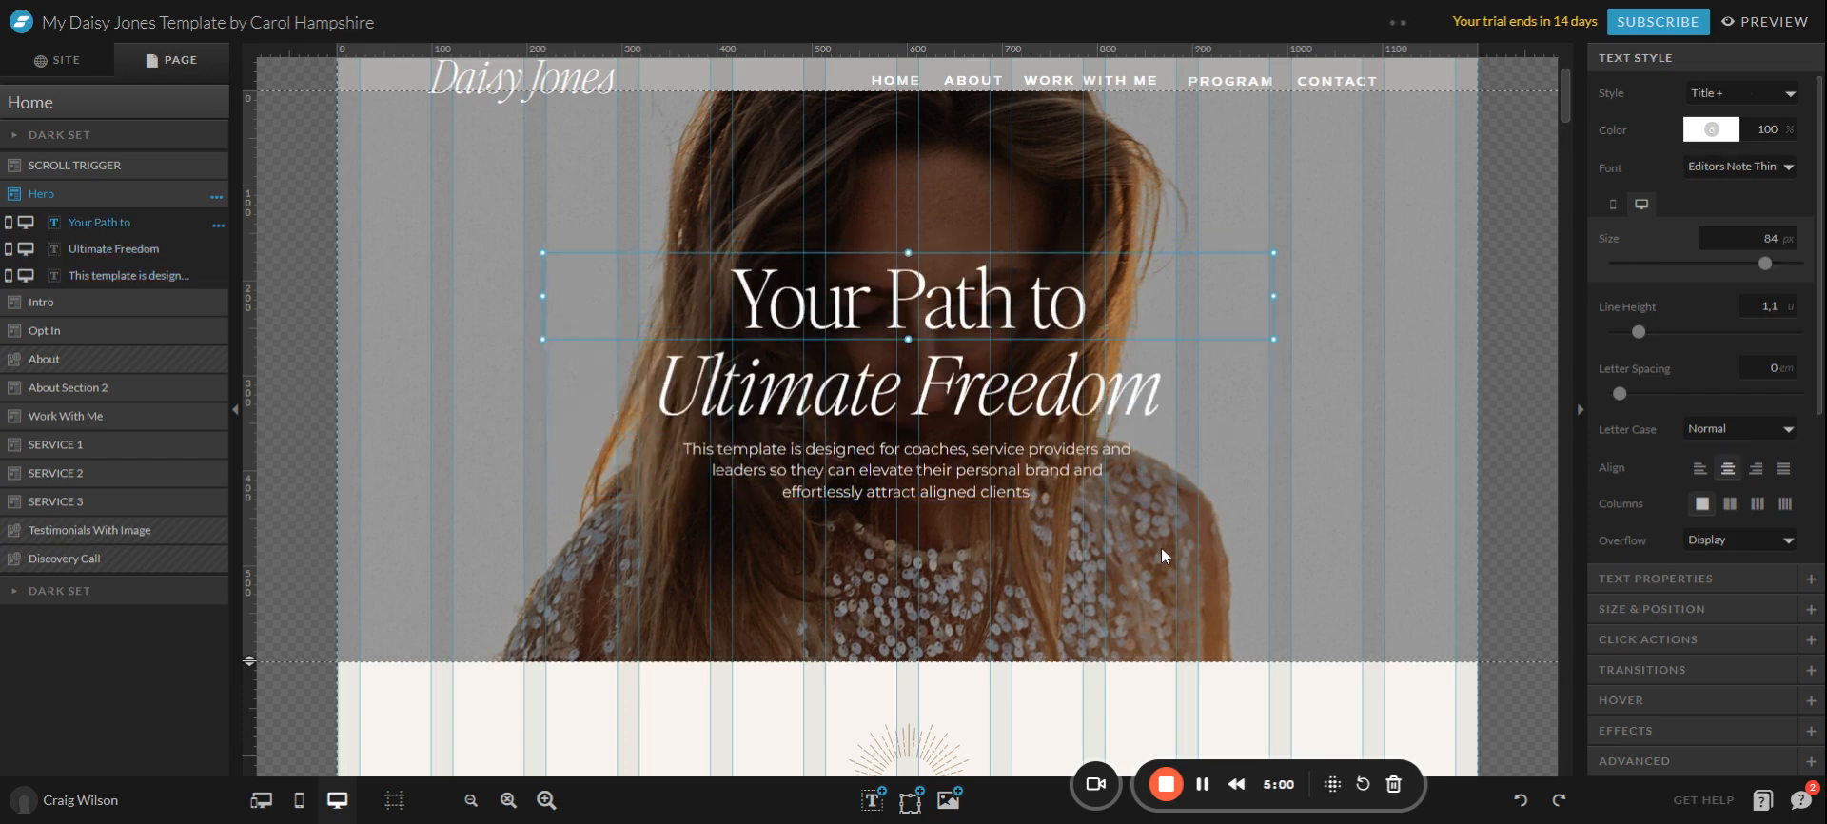
click(1142, 533)
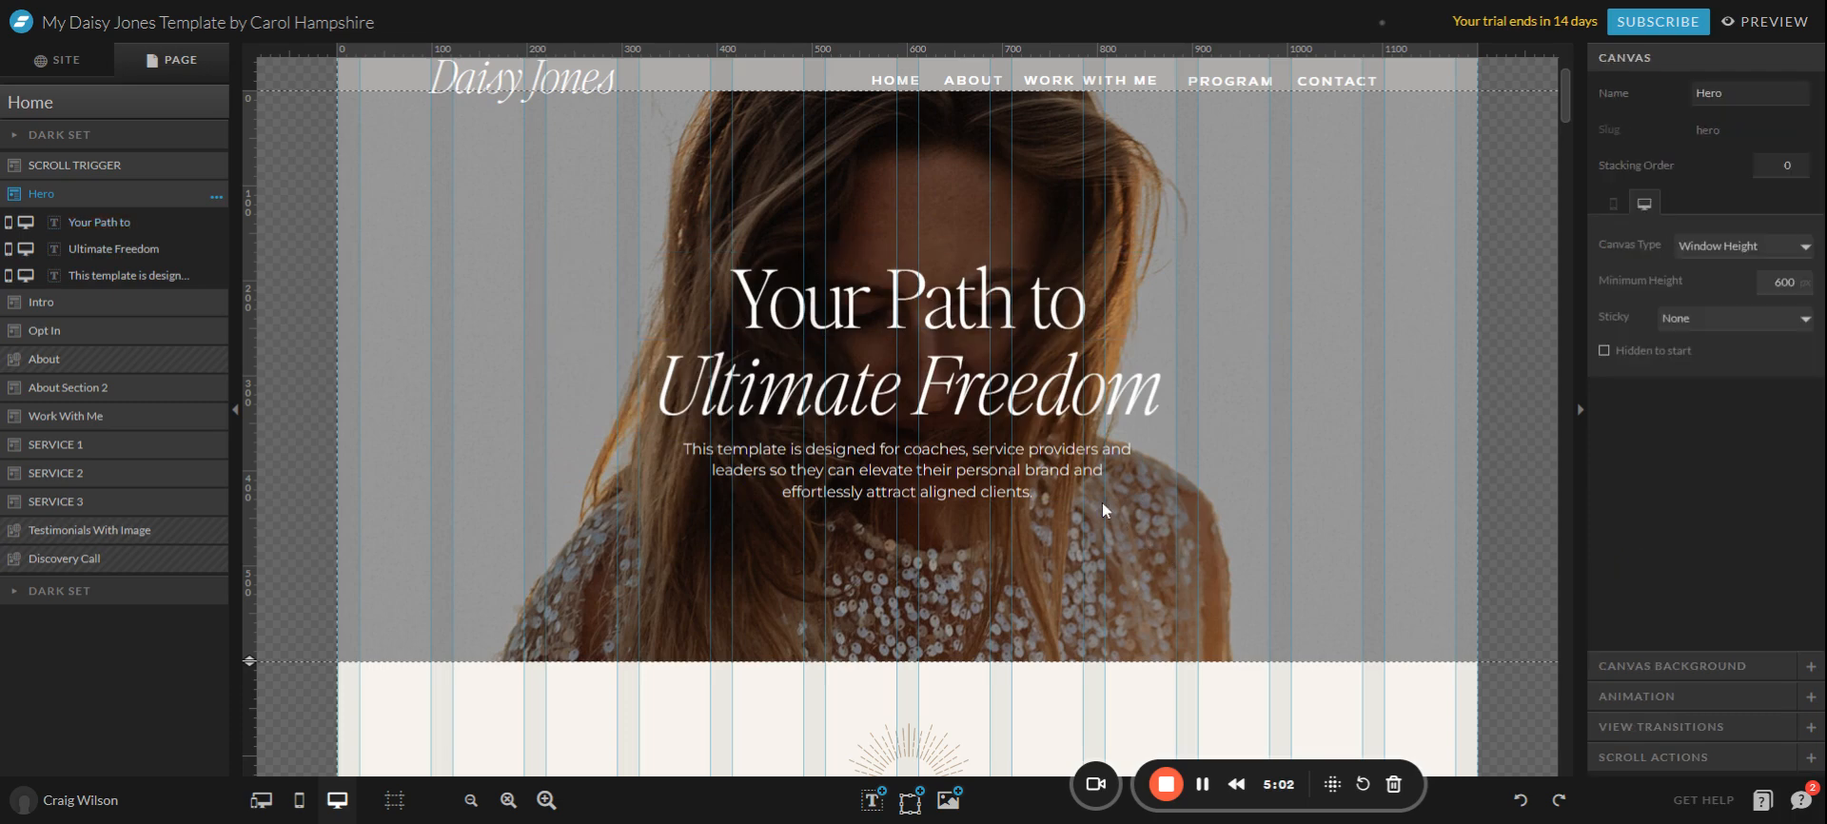
scroll(493, 392, down, 5)
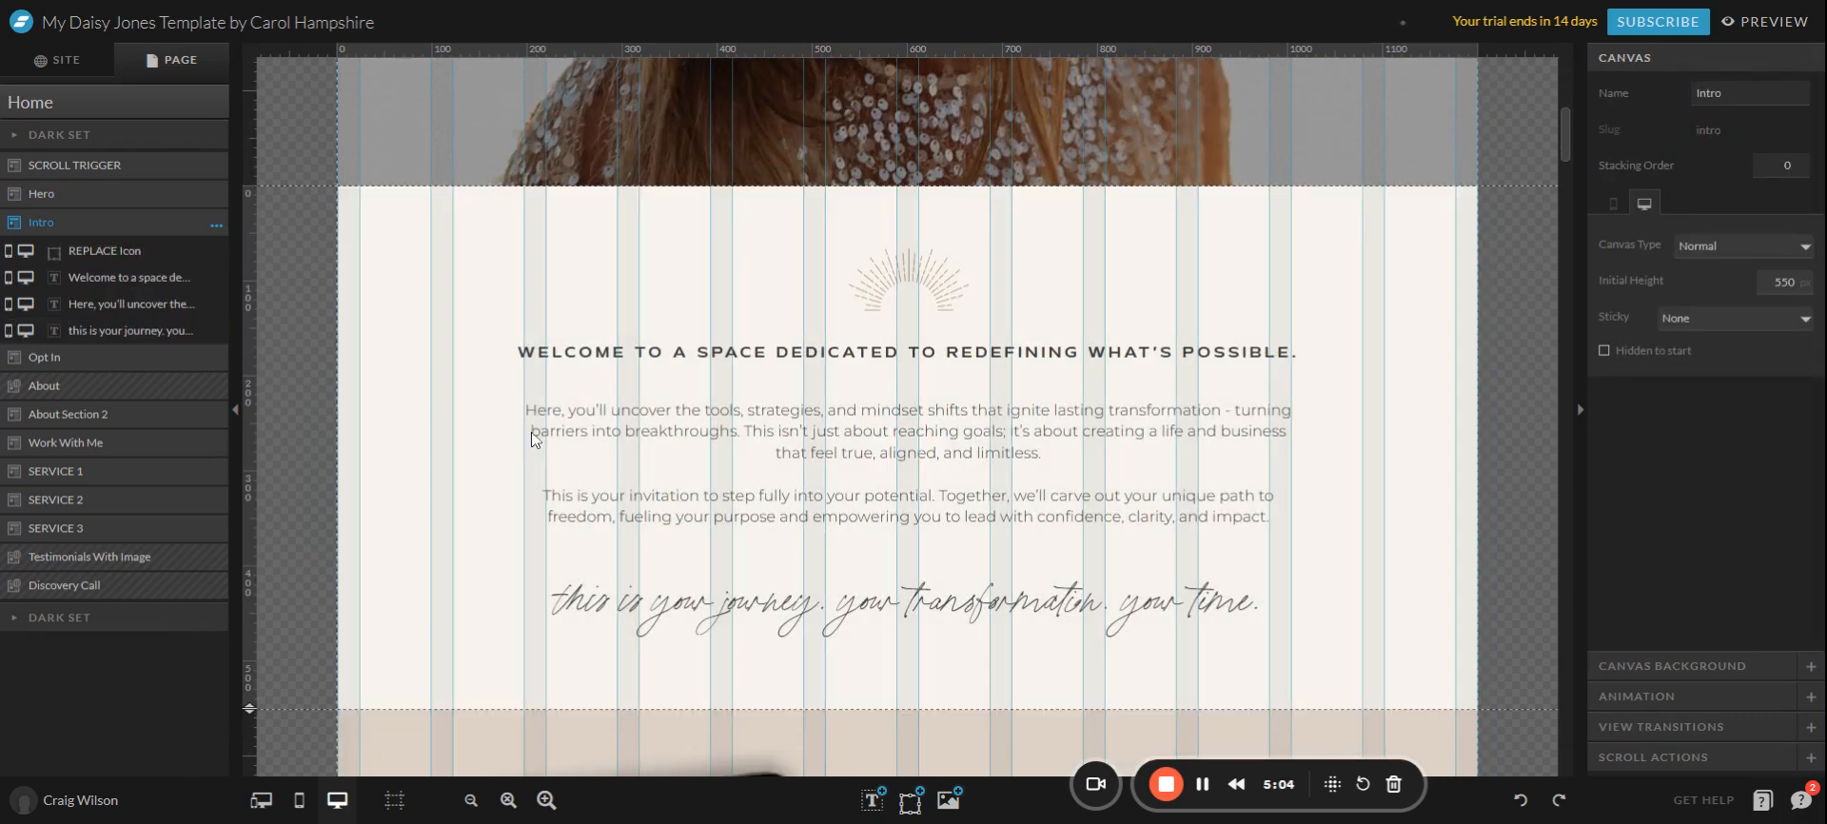
click(779, 478)
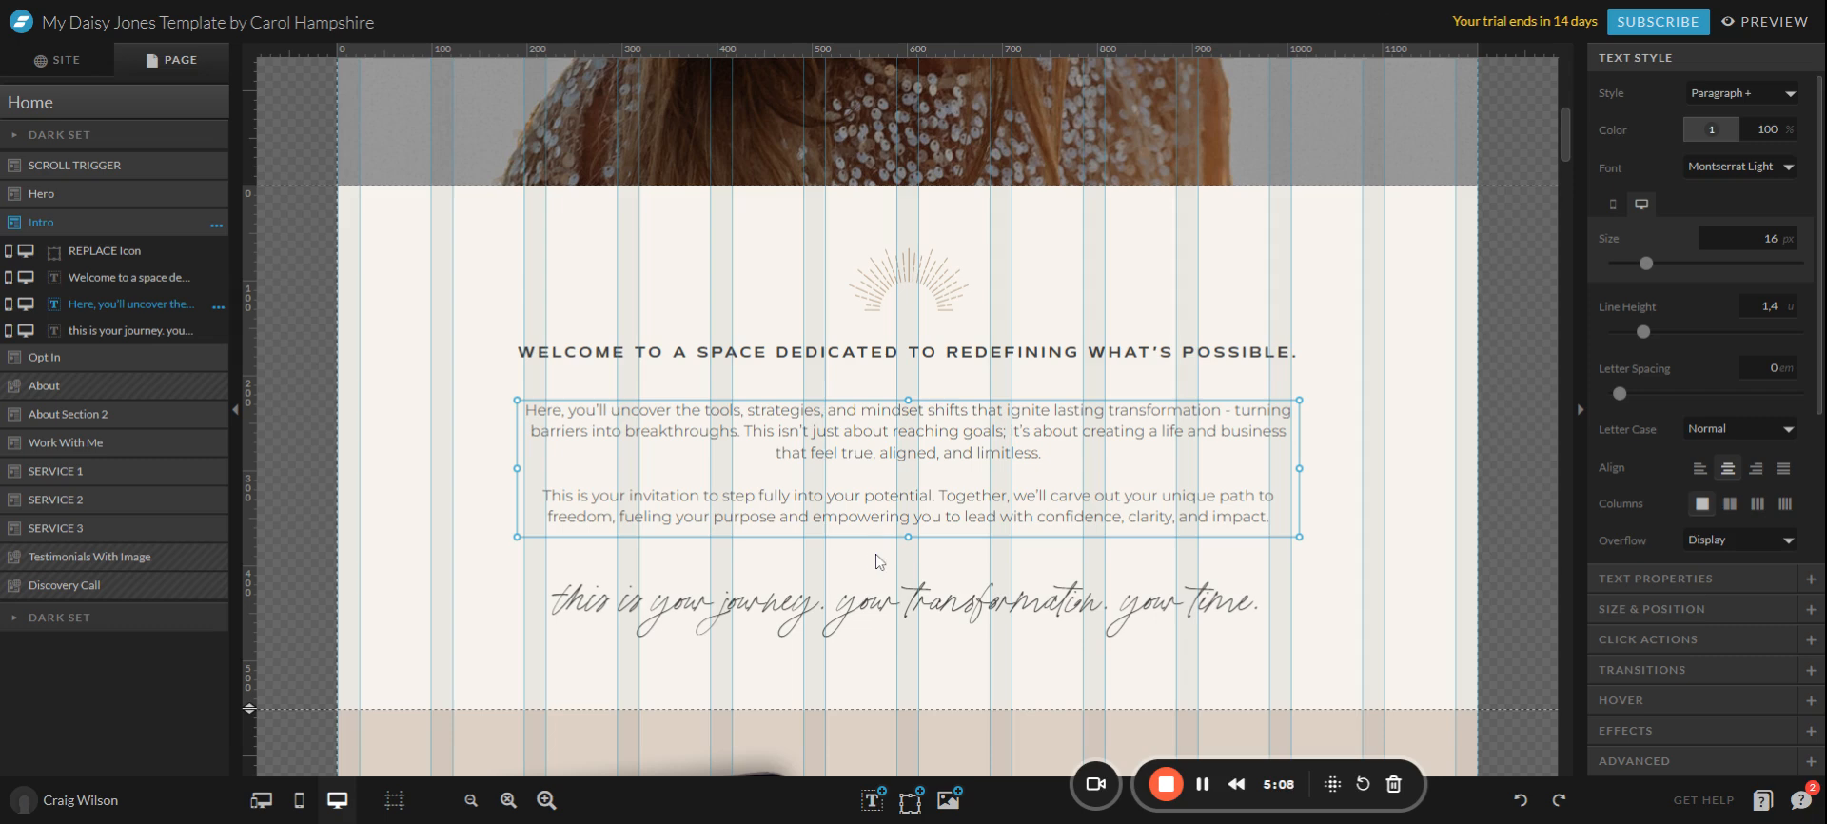
scroll(854, 571, down, 2)
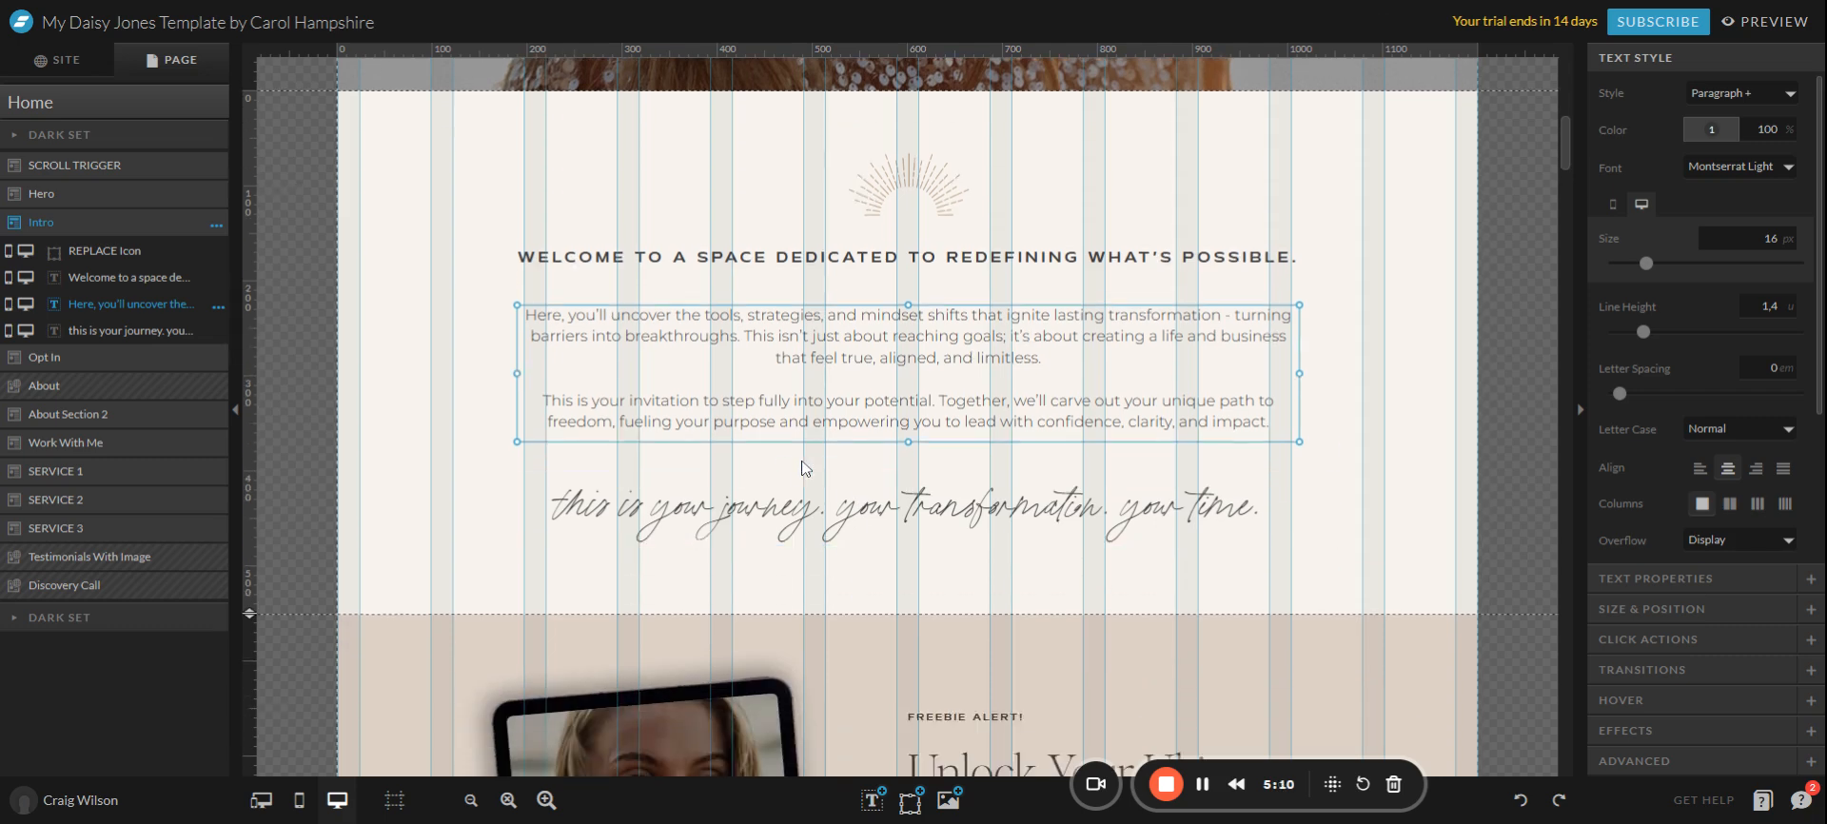
scroll(1064, 392, up, 5)
scroll(1064, 392, up, 3)
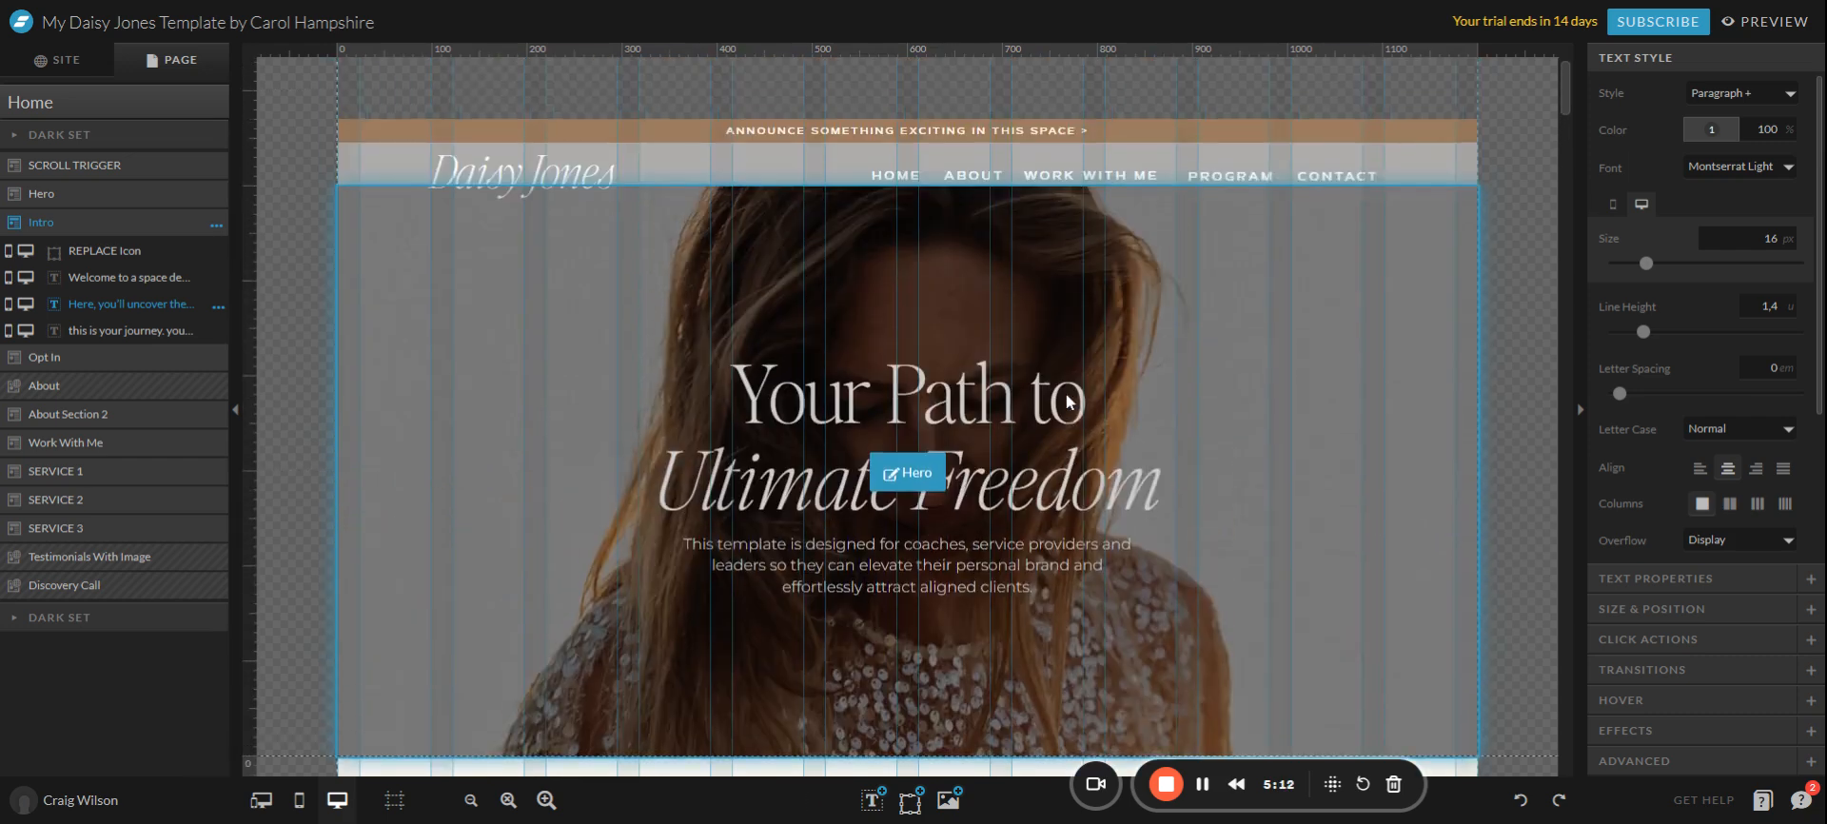
scroll(1075, 342, down, 2)
click(1086, 308)
click(1047, 324)
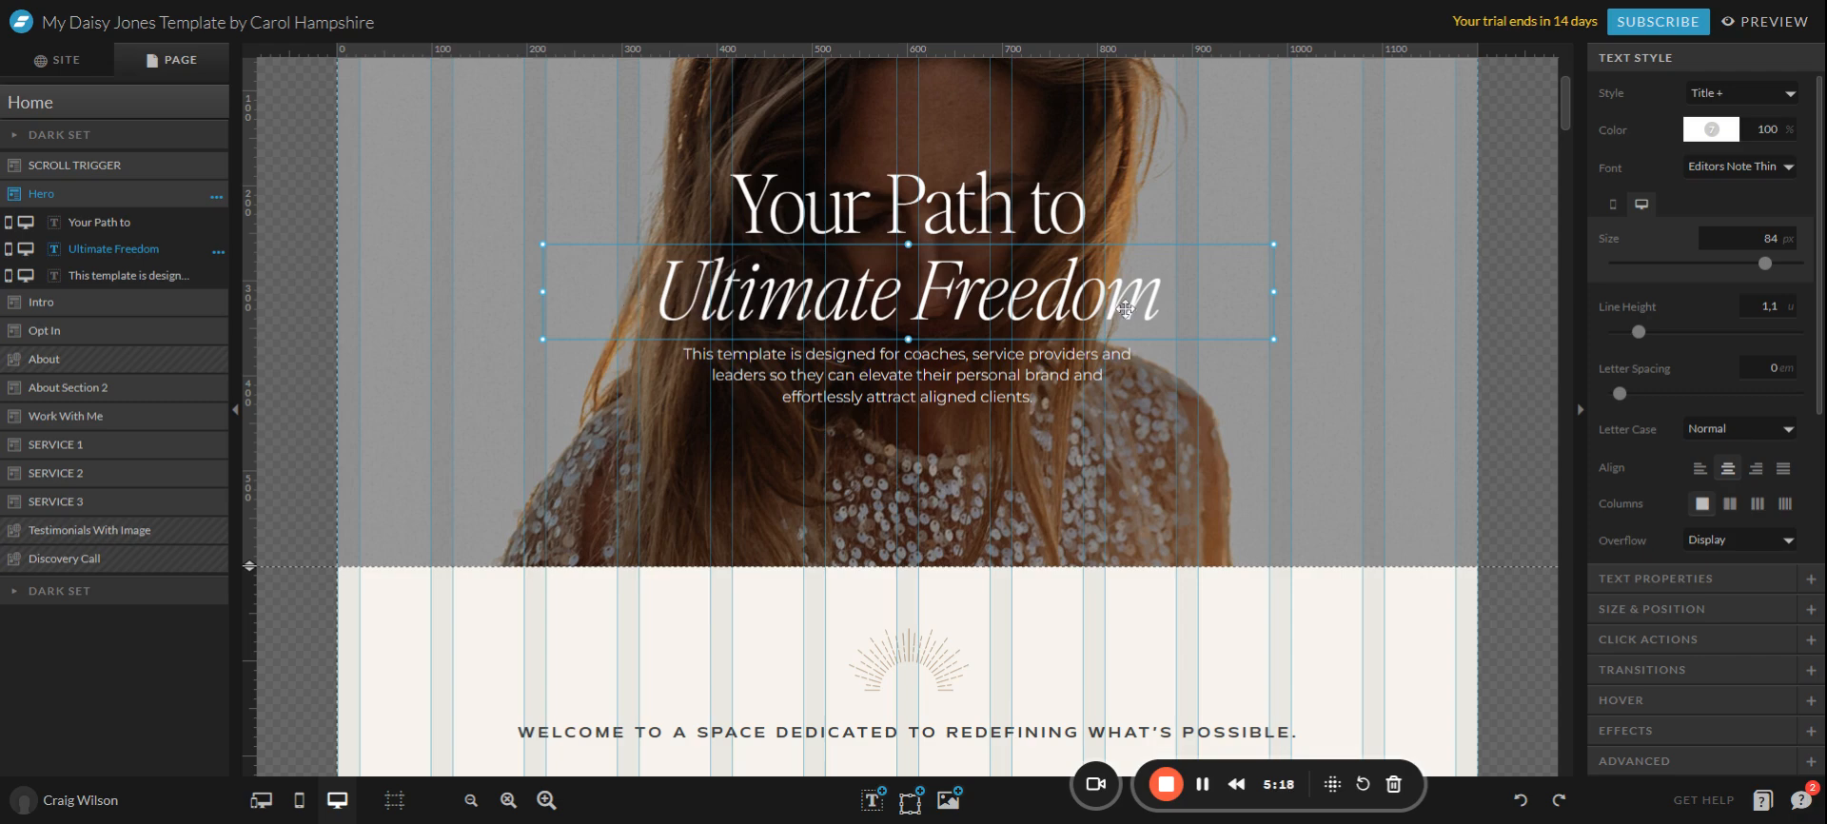
click(1789, 165)
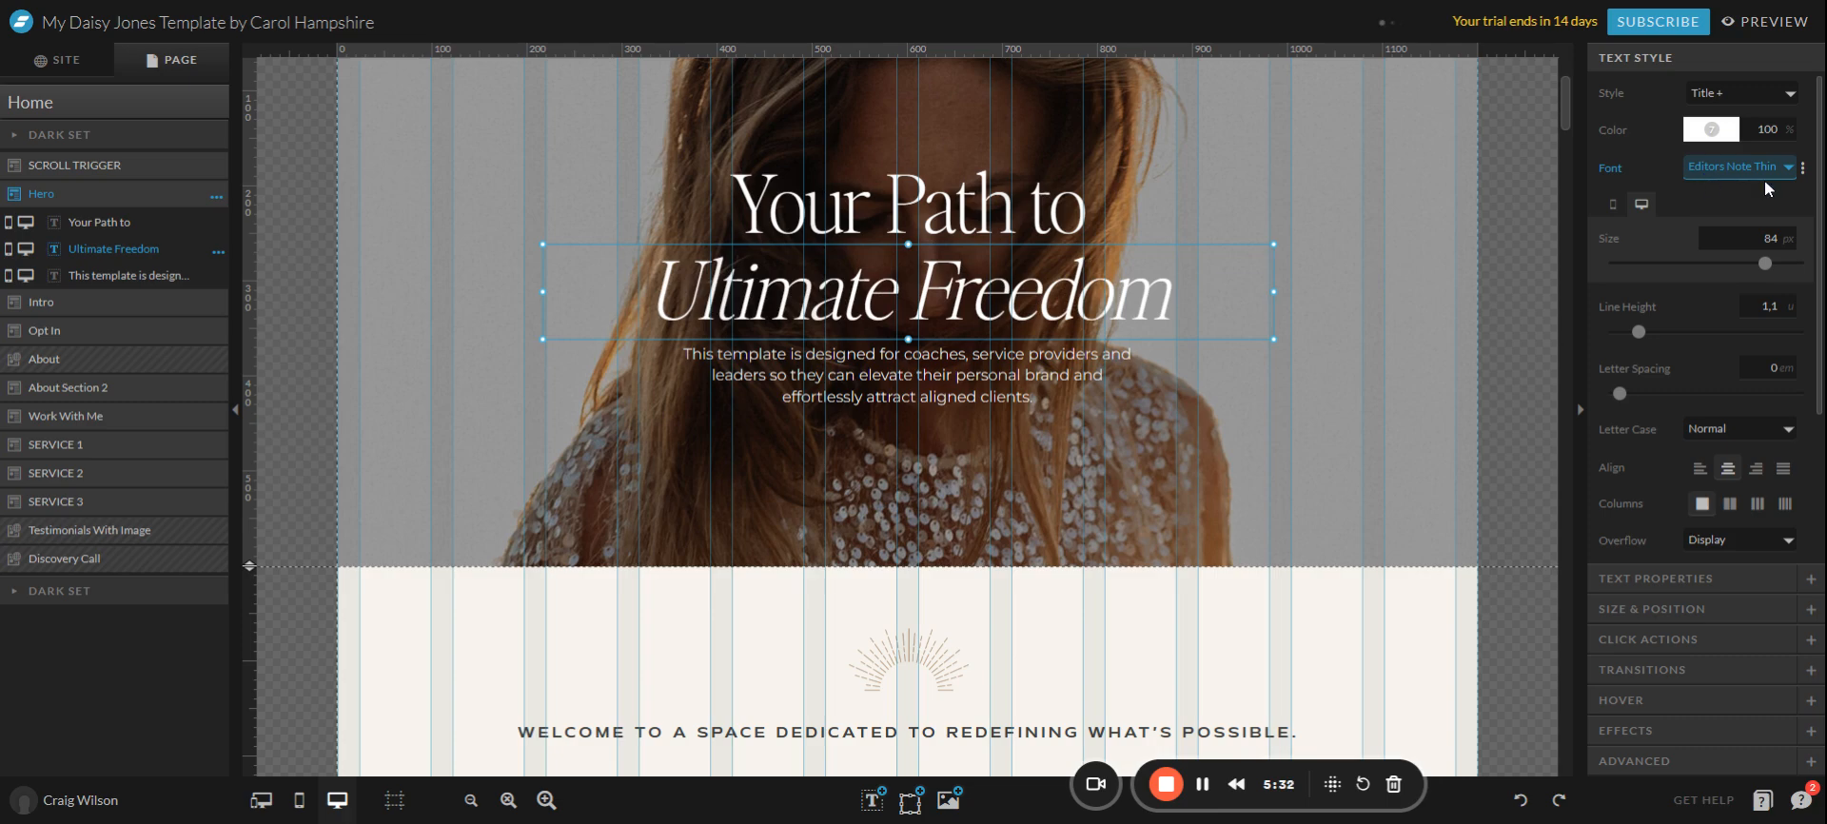
click(1712, 334)
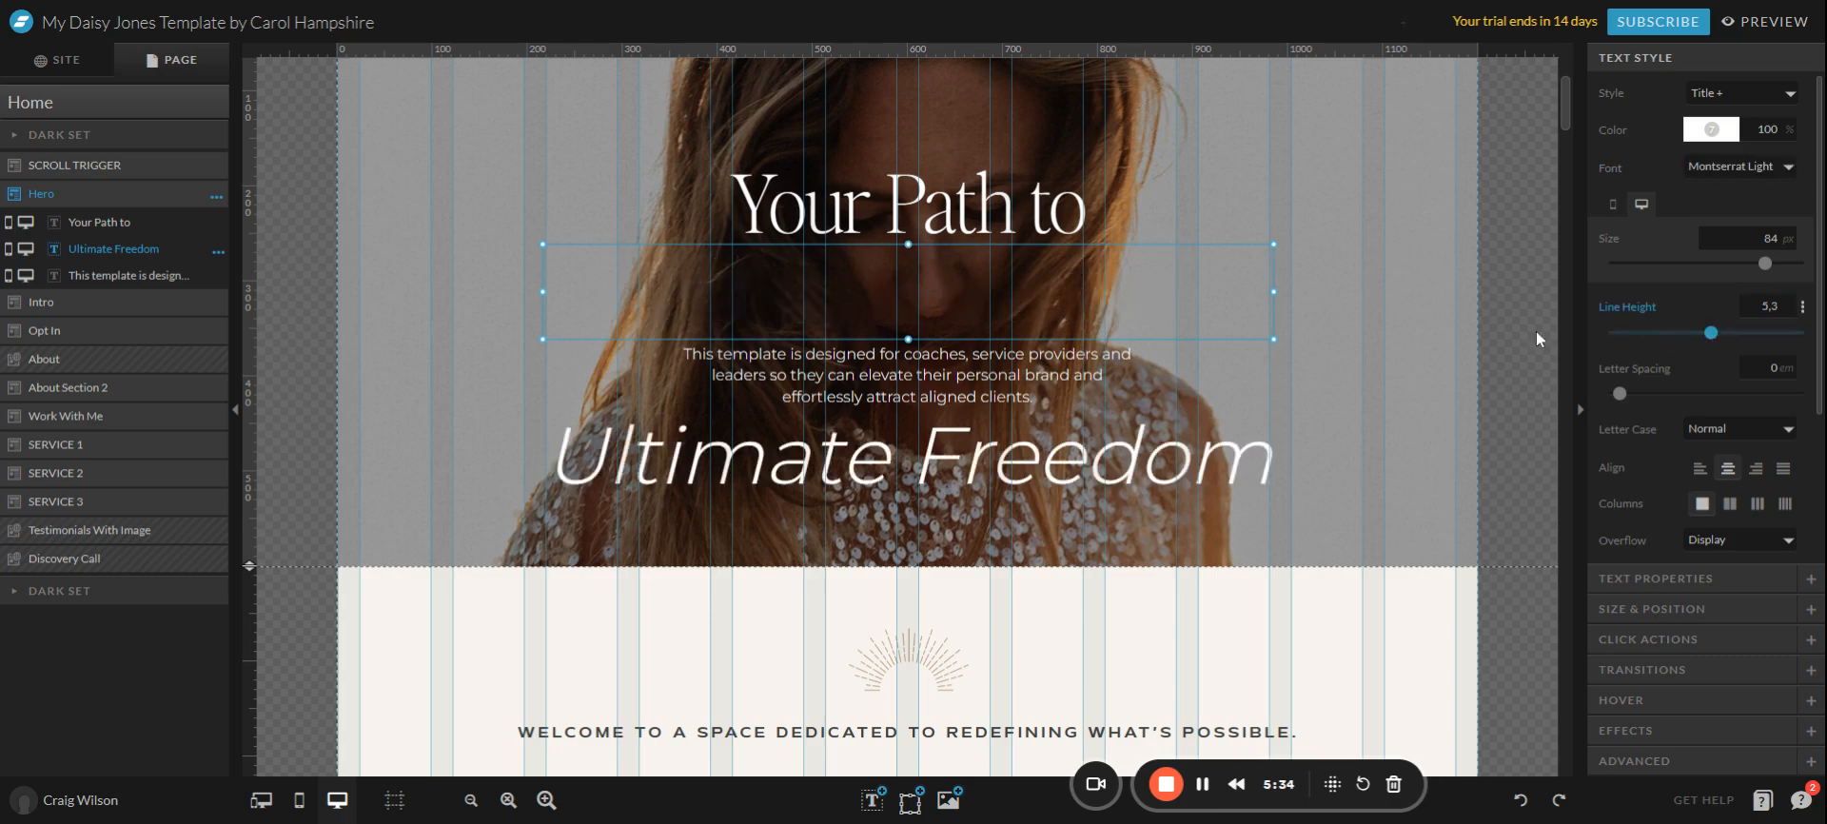
key(ctrl+z)
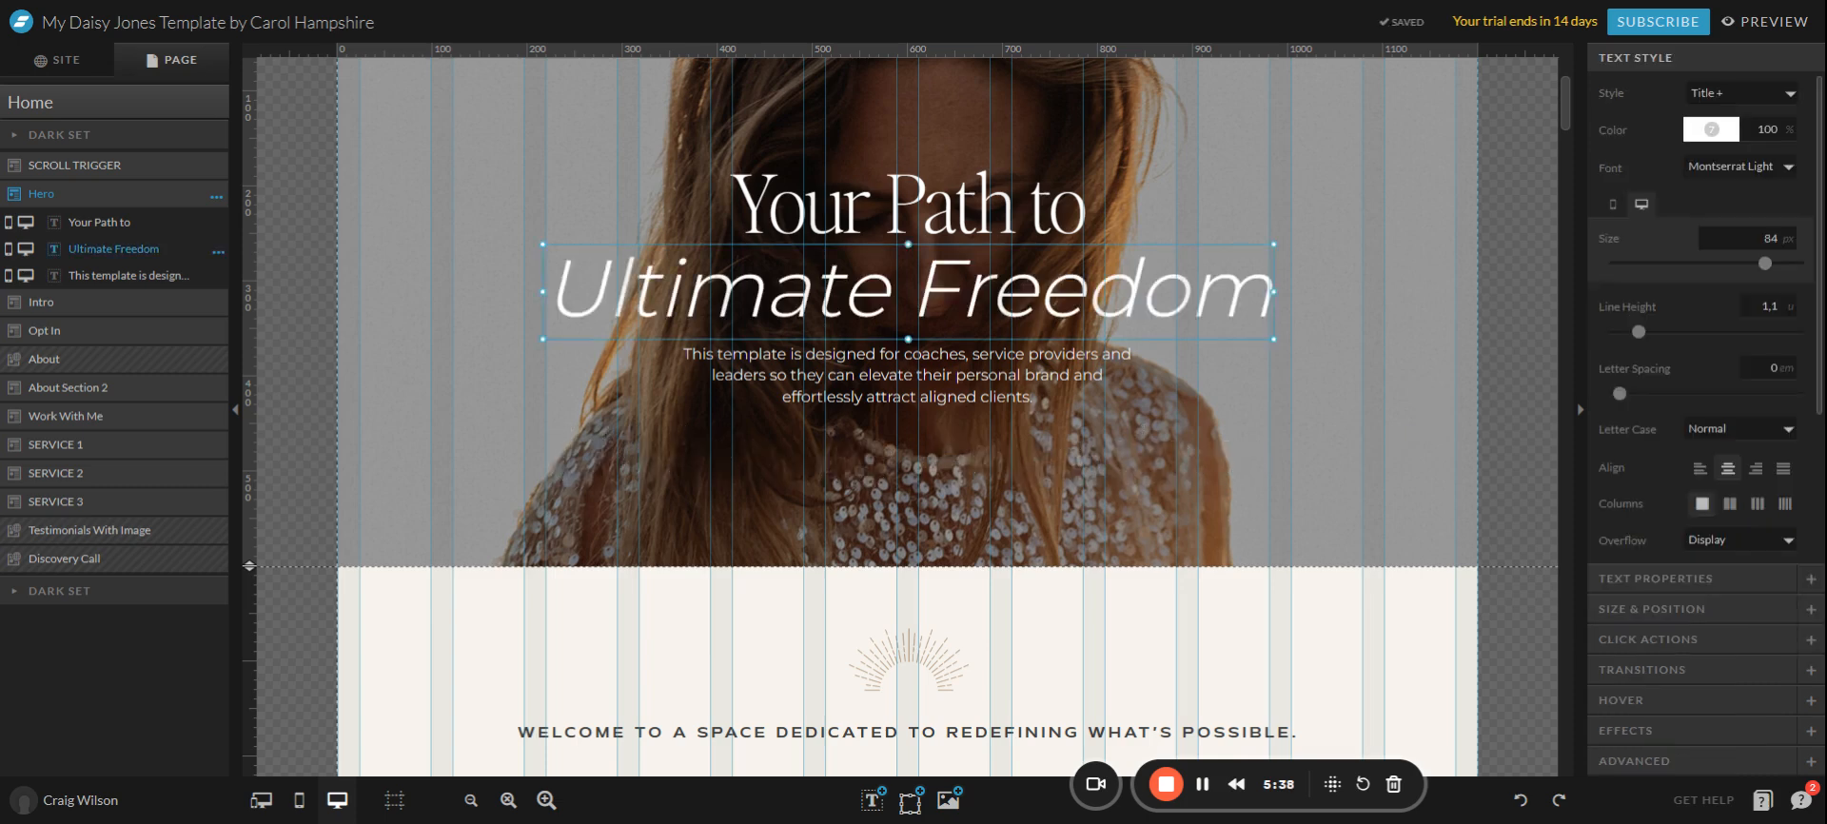
click(1350, 436)
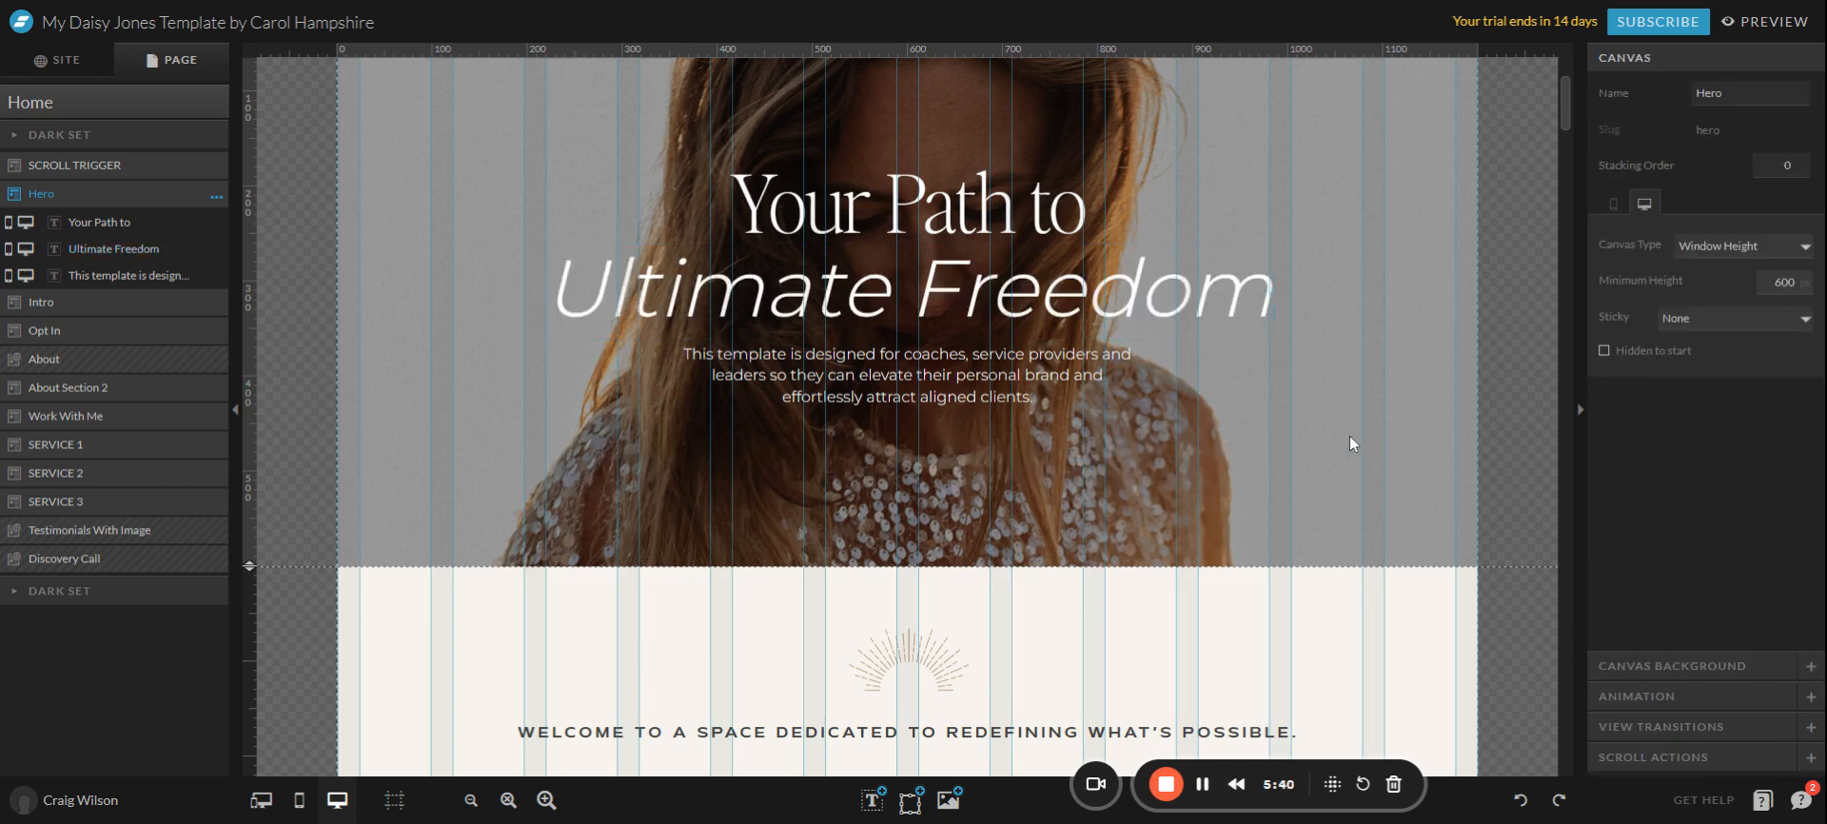
click(1260, 278)
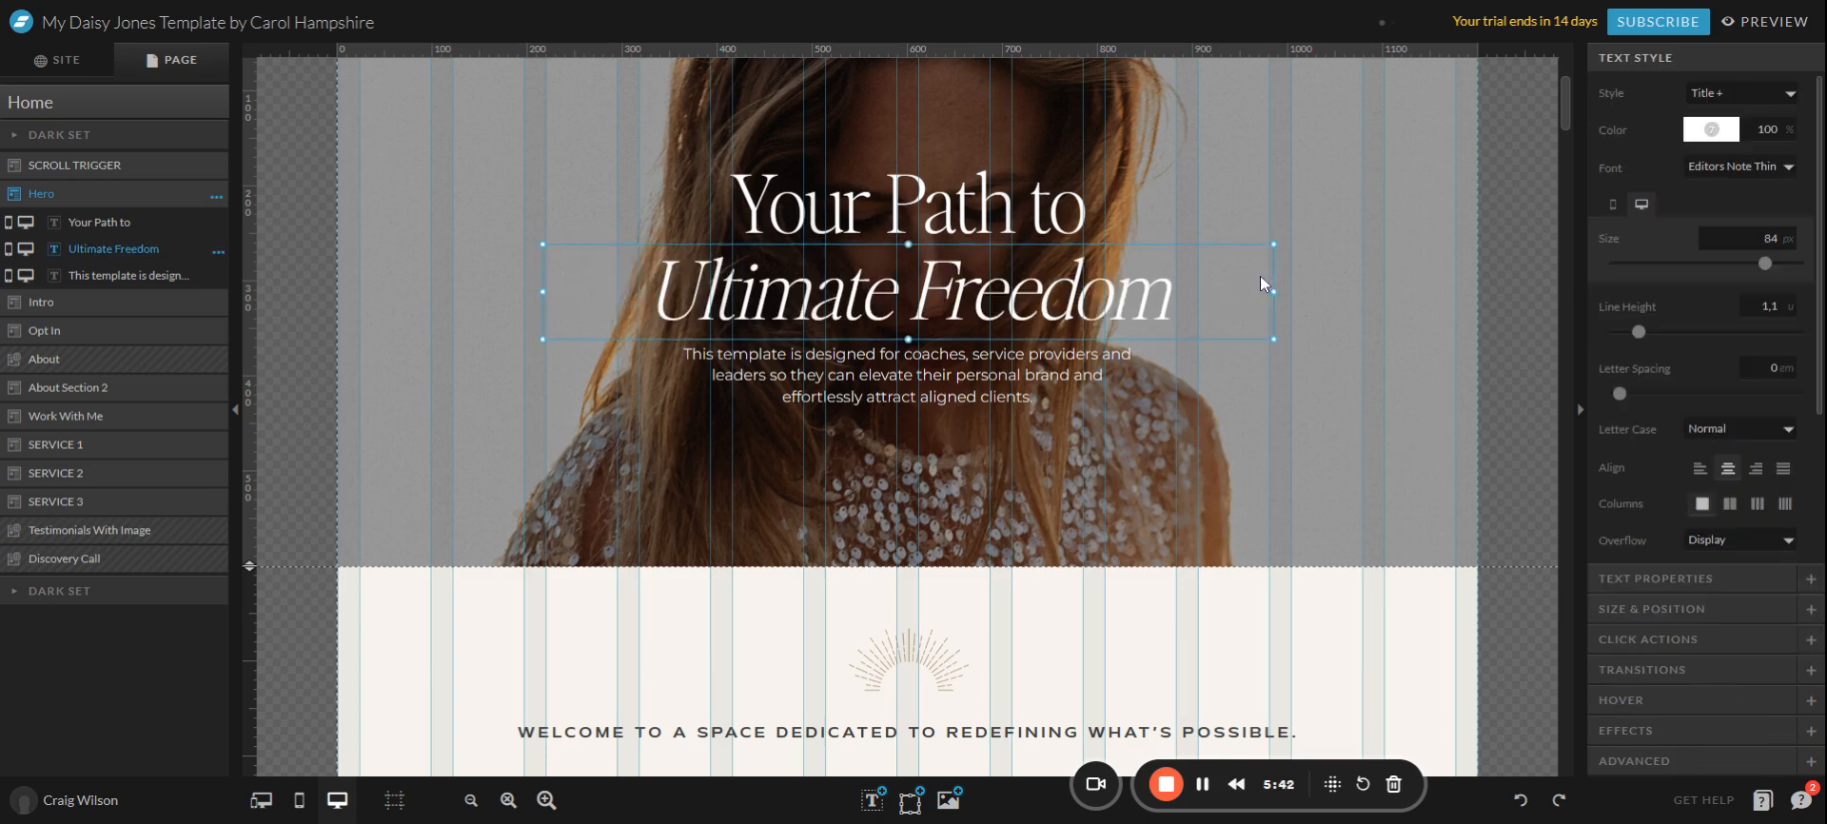
click(1304, 412)
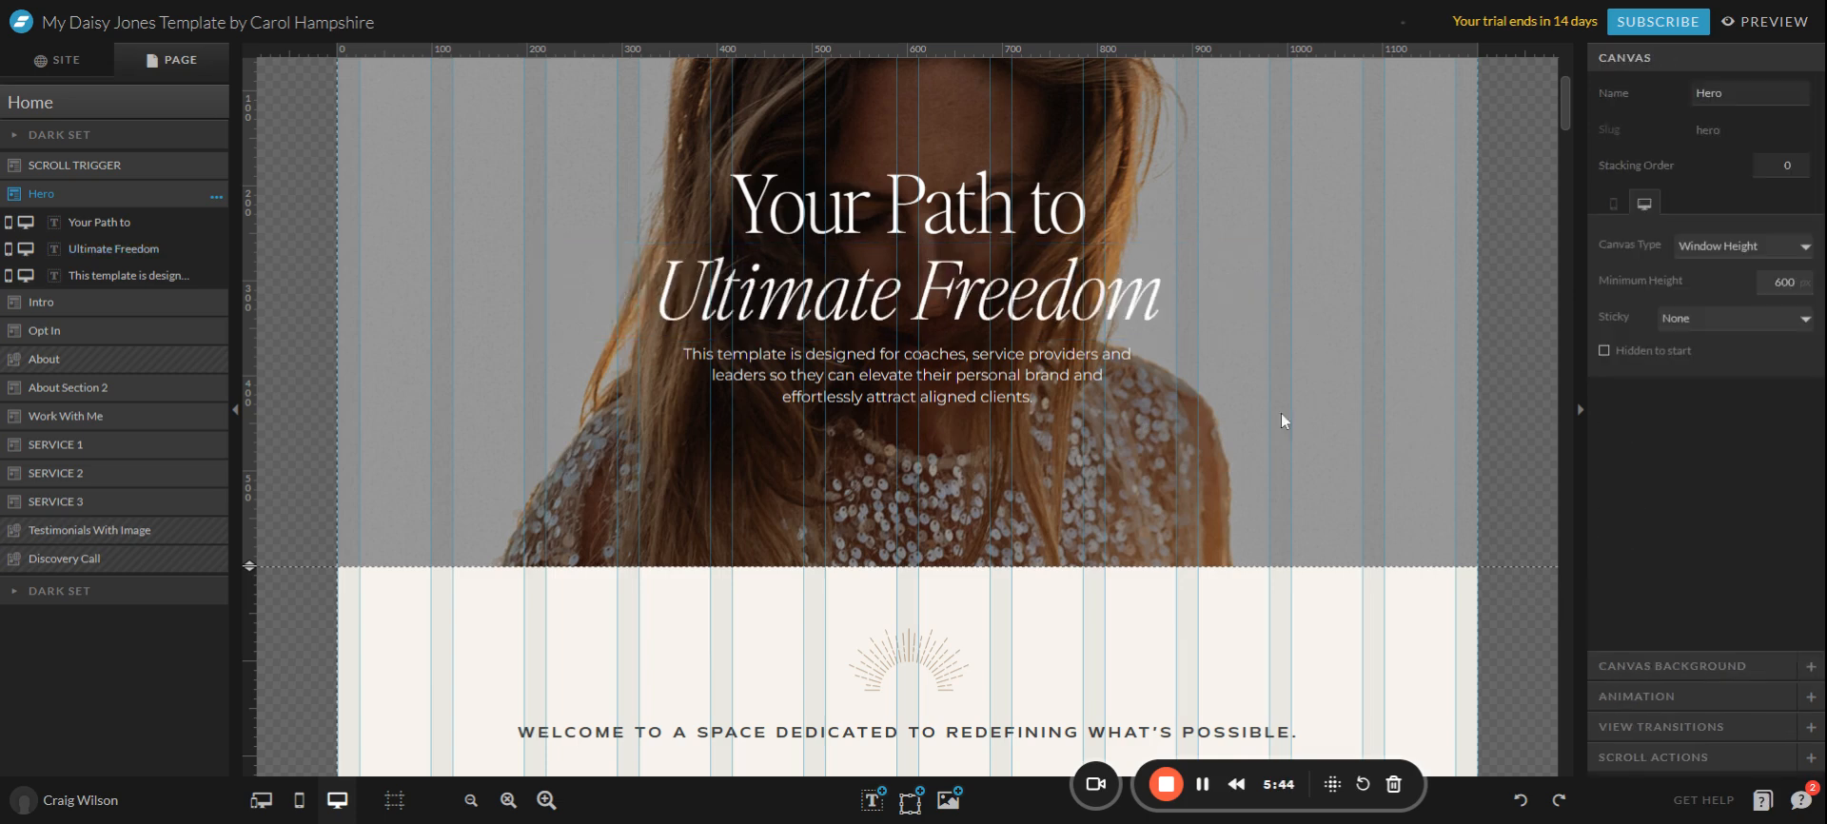
scroll(837, 416, down, 5)
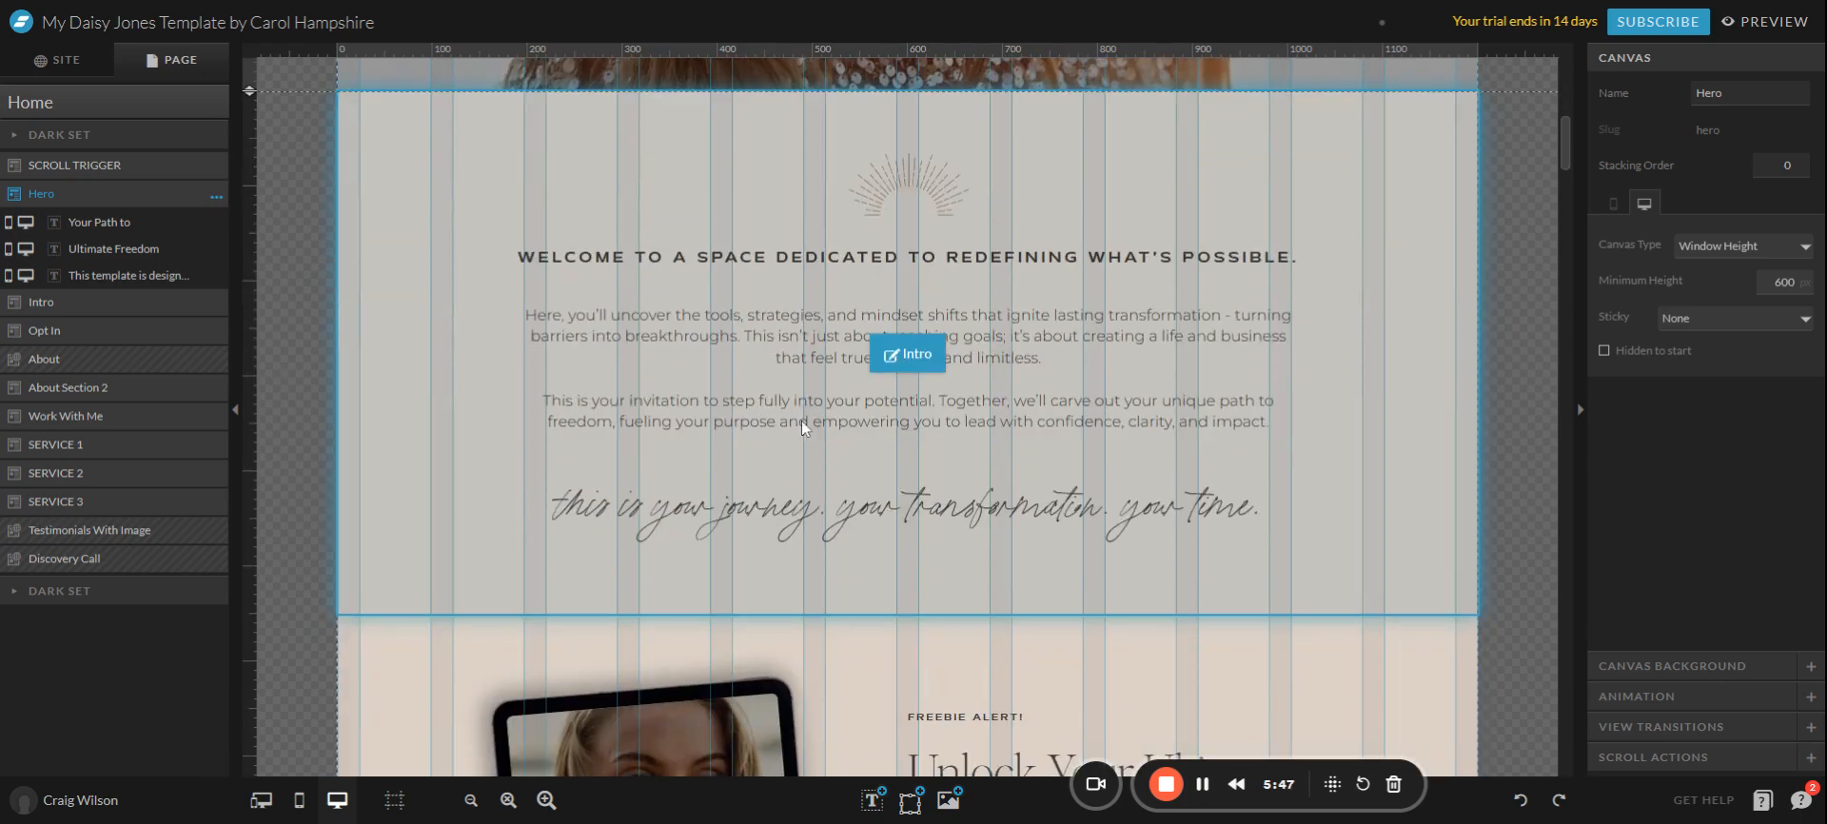
Delete the Intro's two-paragraph body text box, keeping the welcome heading and script tagline.
click(802, 421)
click(1005, 409)
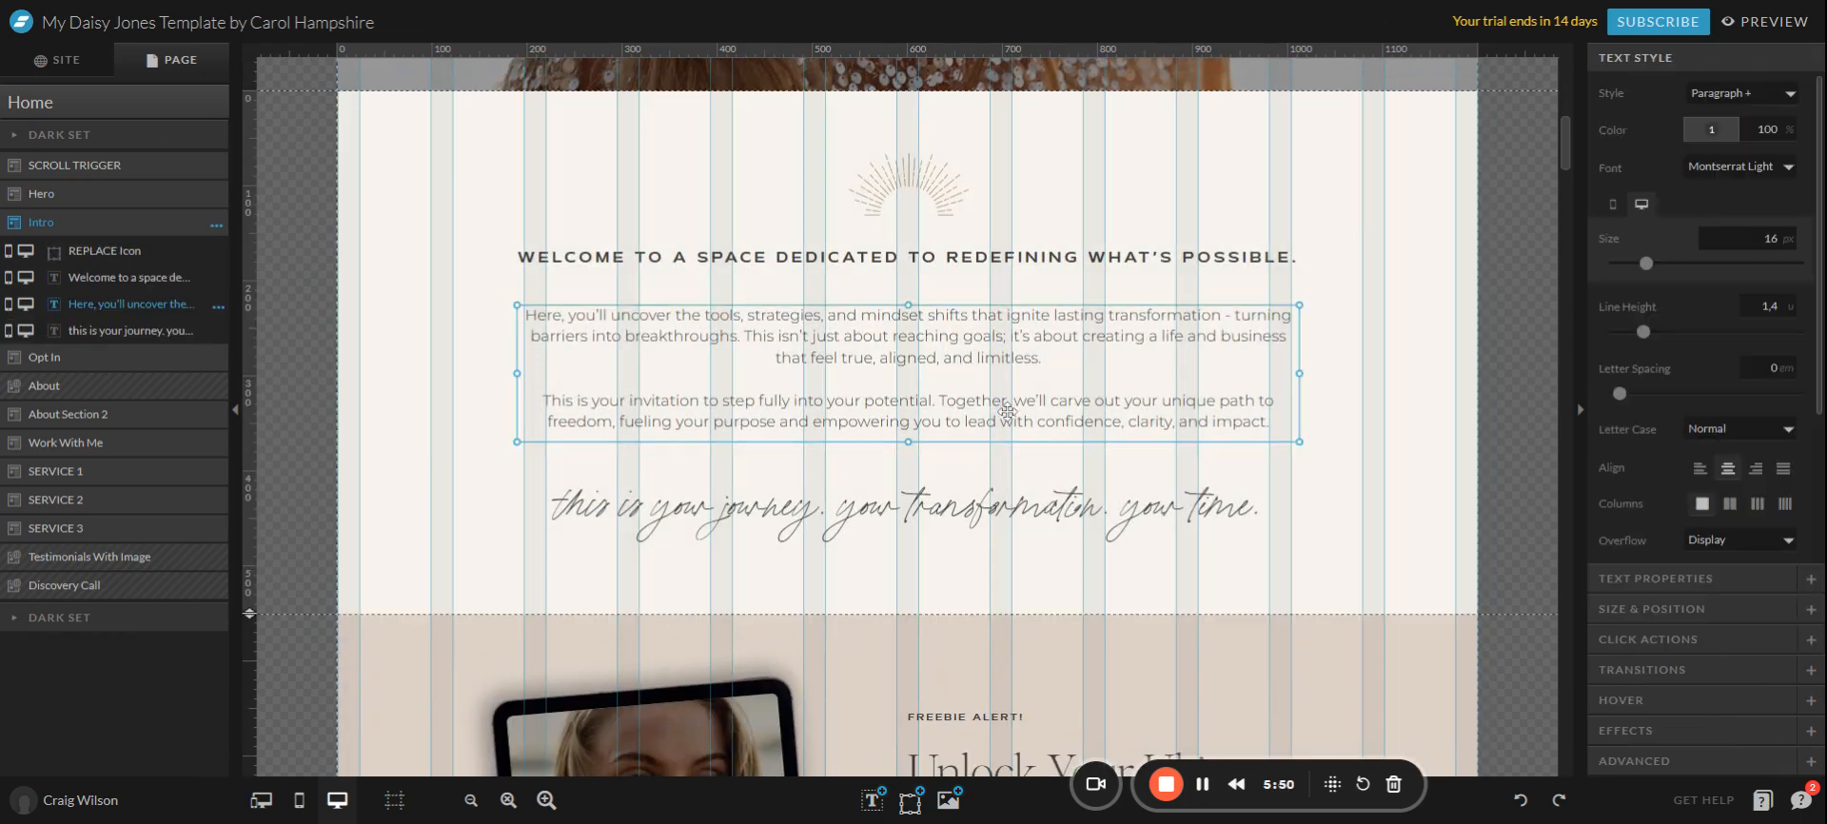
click(1058, 416)
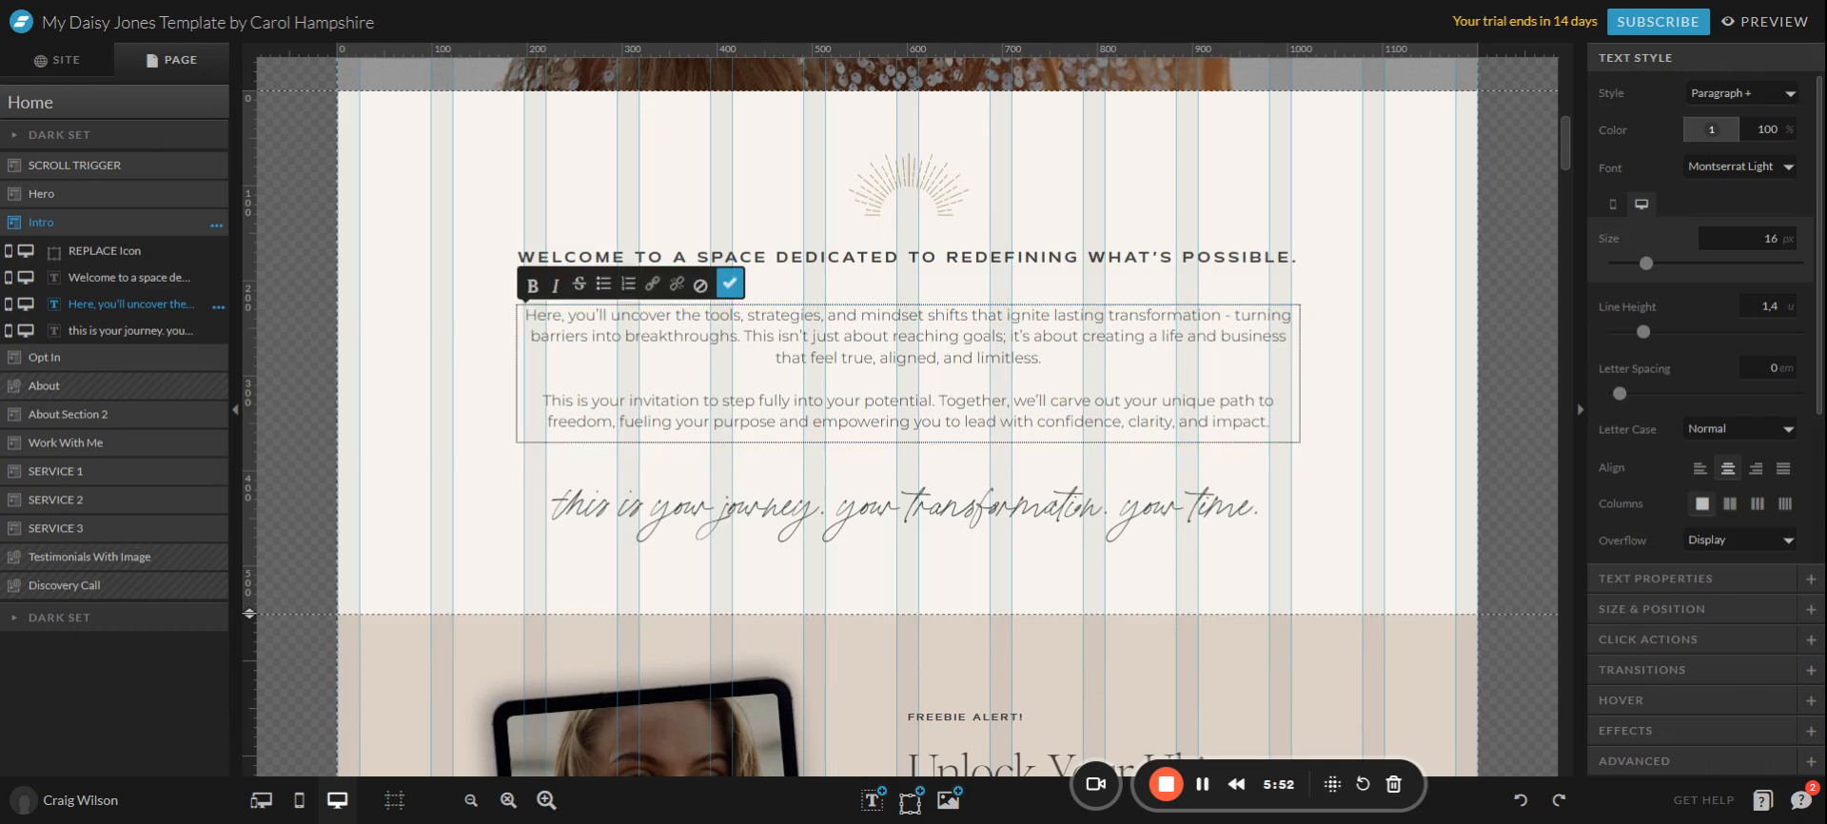
key(ctrl+a)
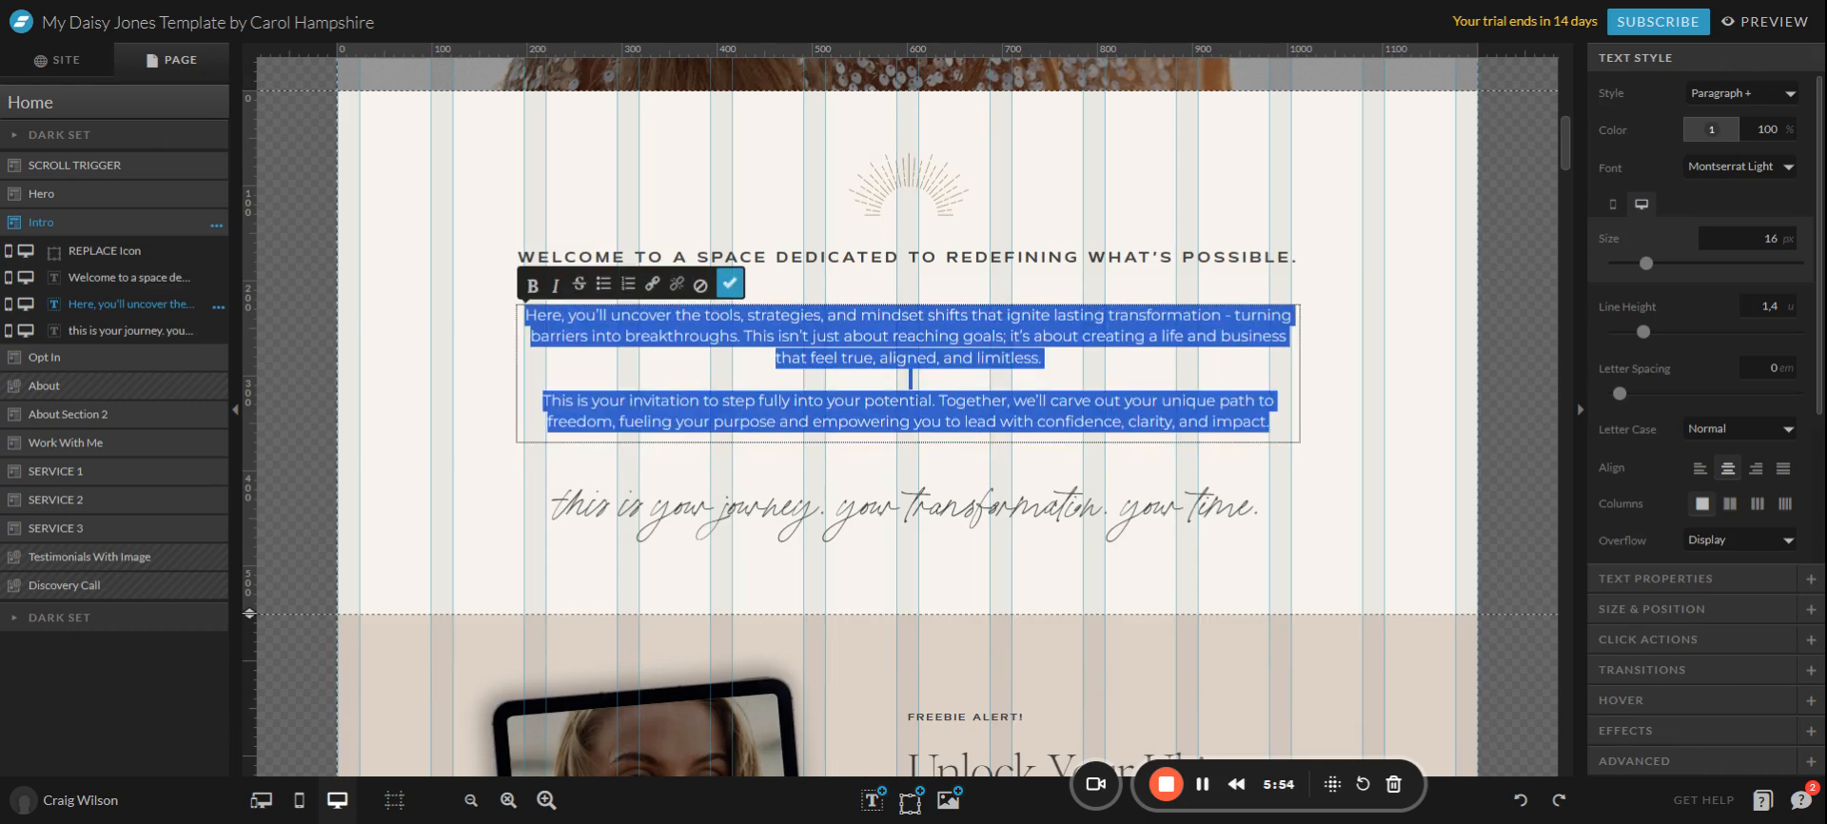
key(Escape)
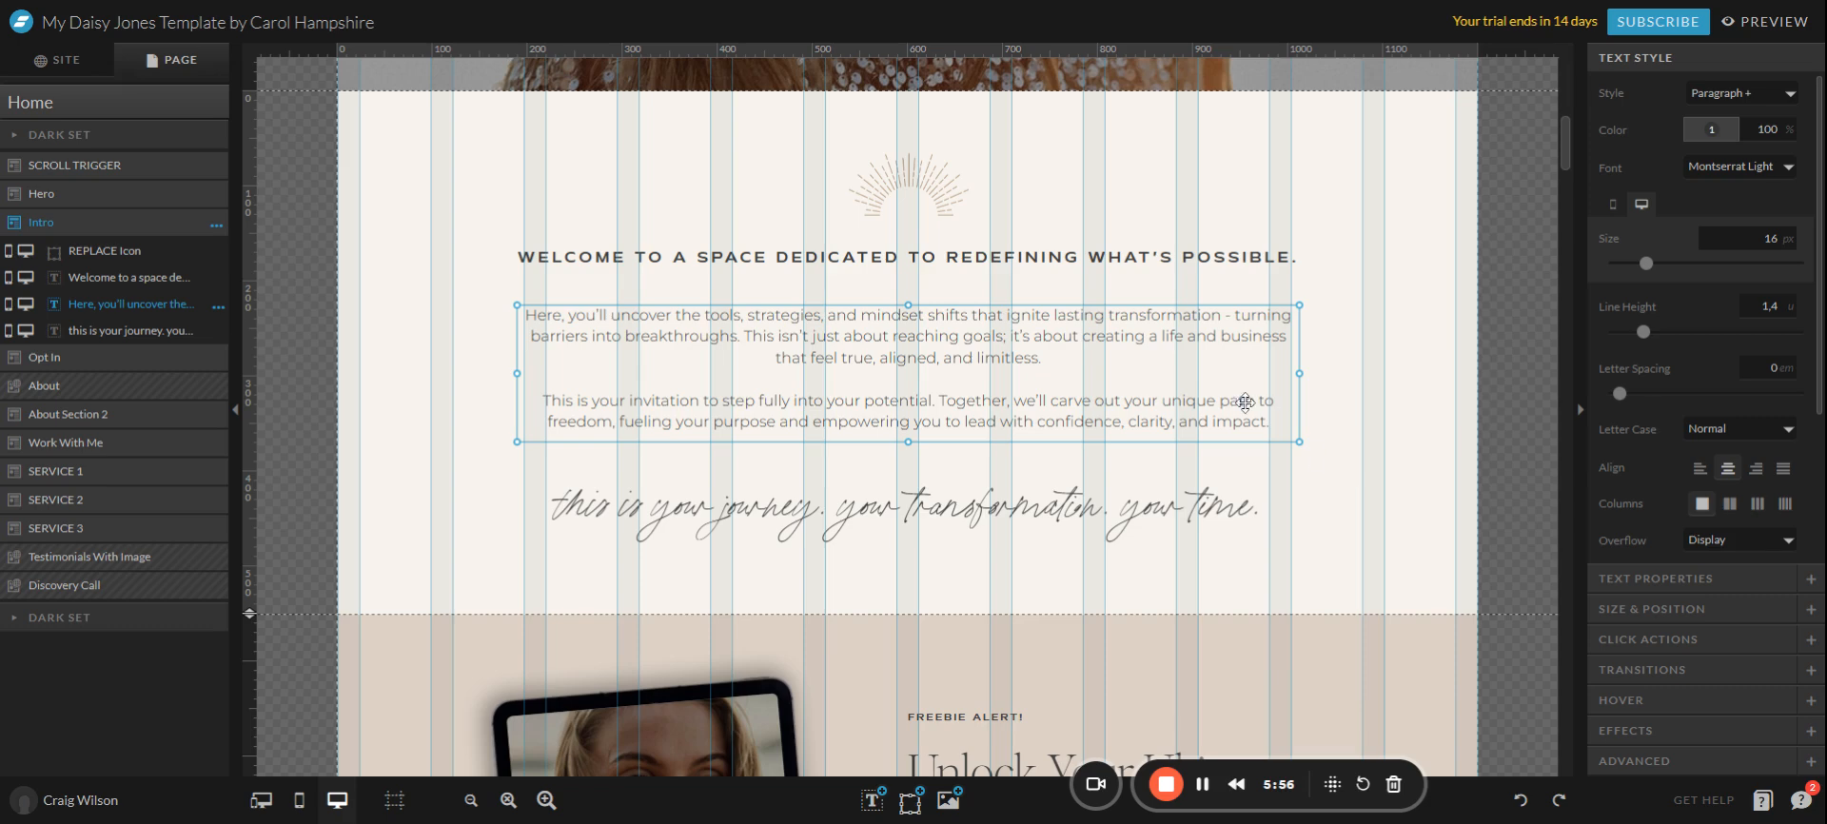
key(Delete)
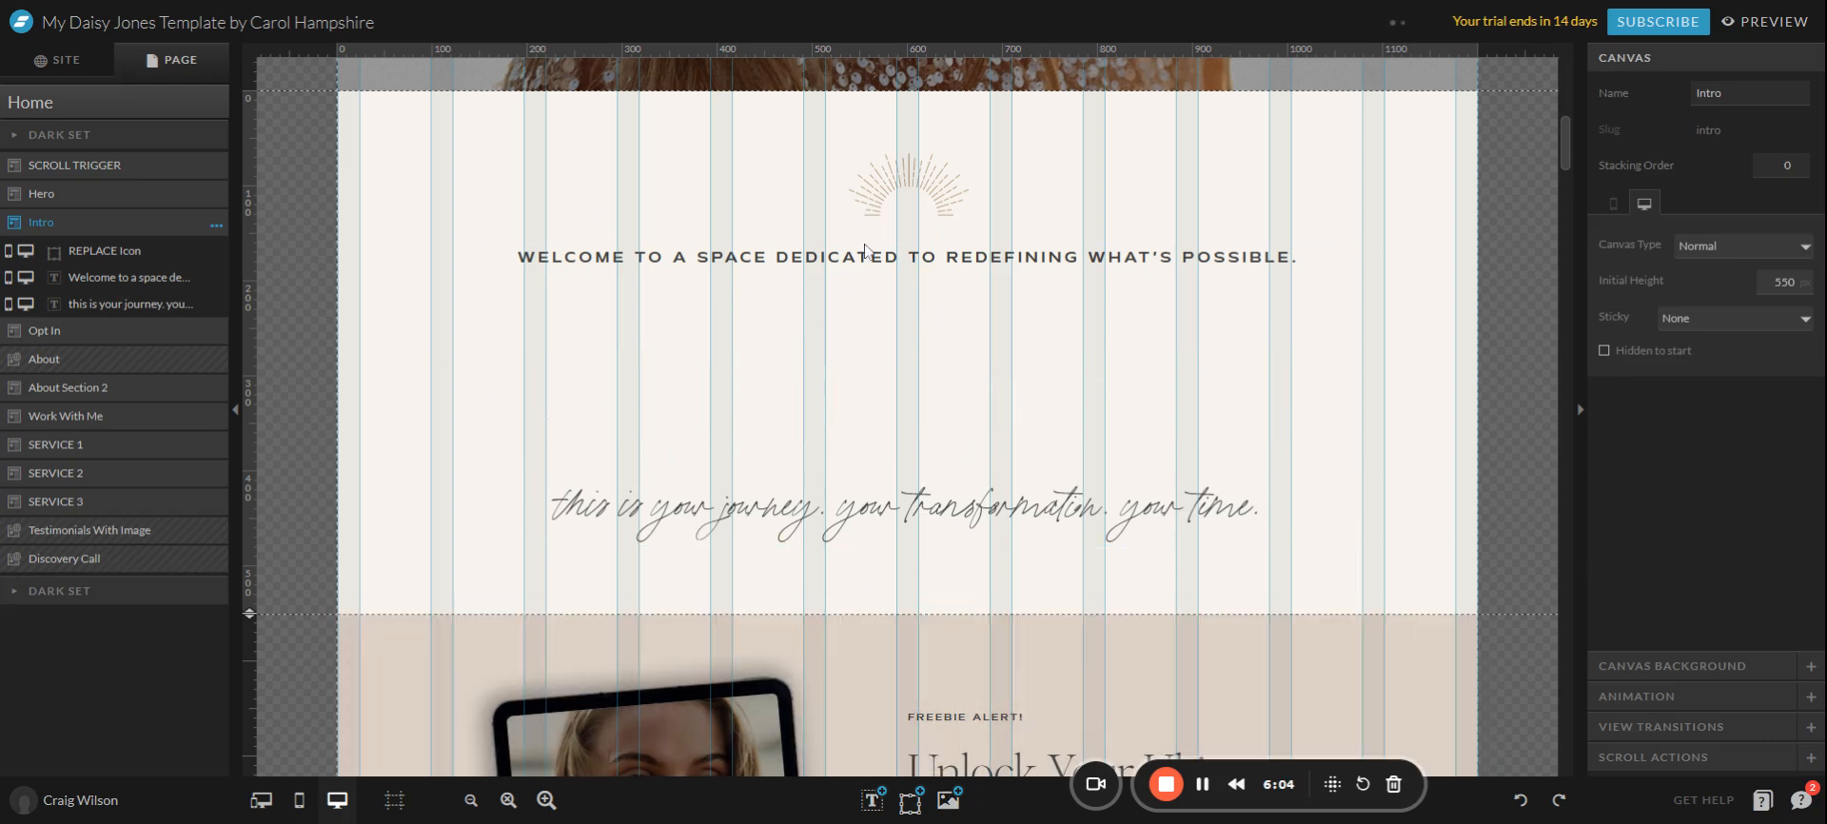
mouse_move(873, 804)
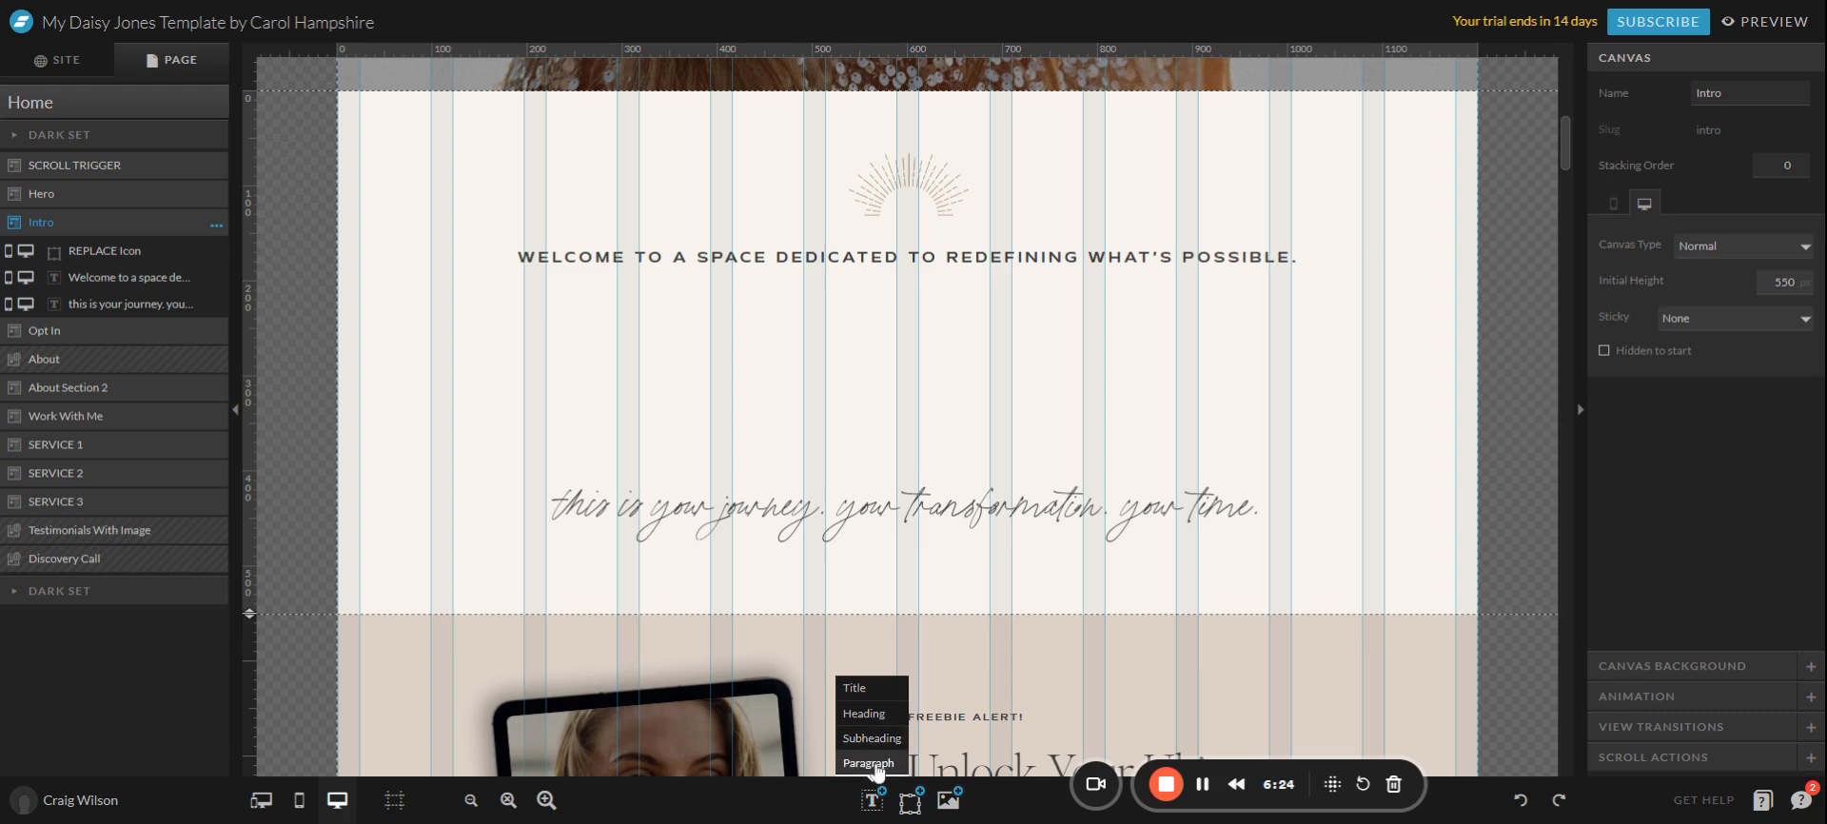
click(855, 687)
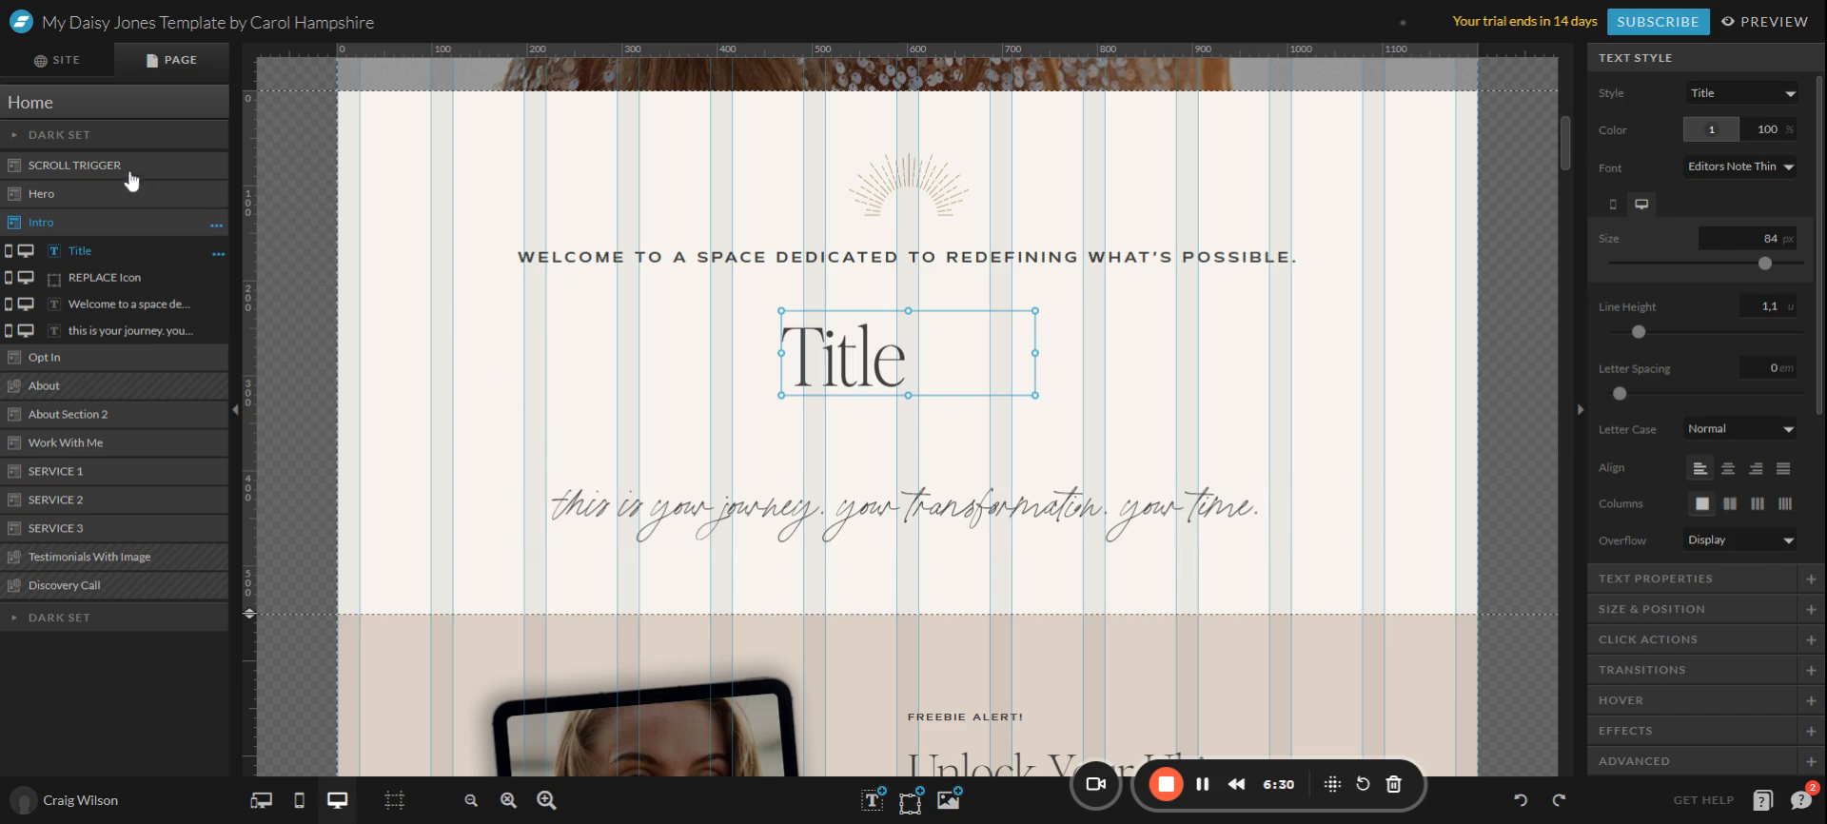
click(59, 60)
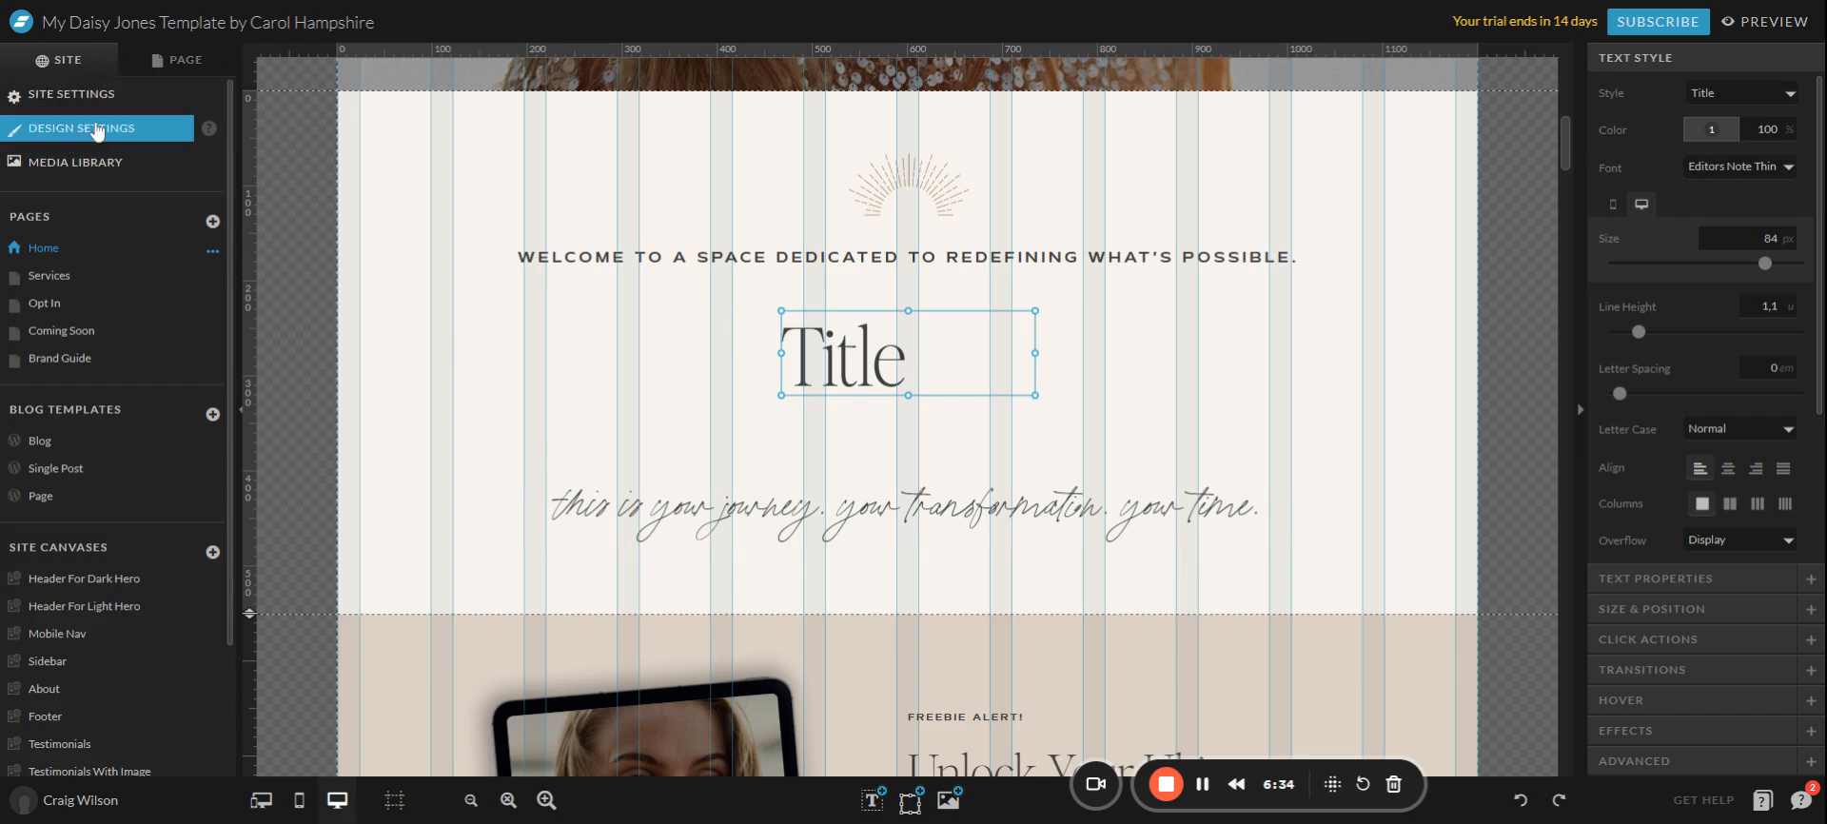
click(95, 128)
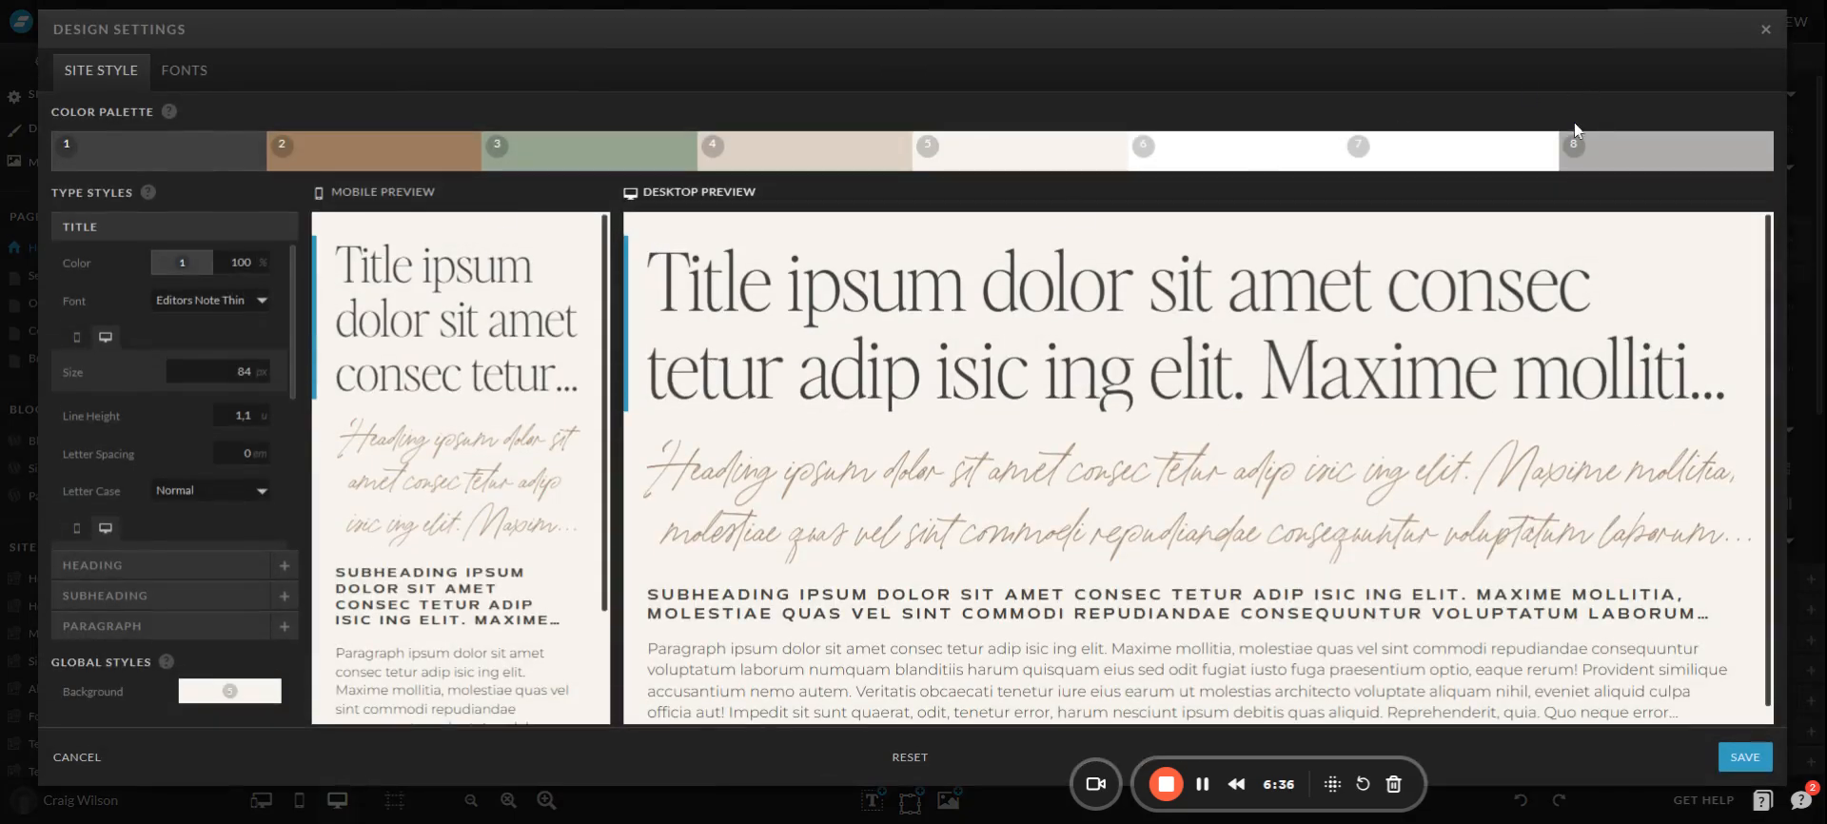
click(1765, 29)
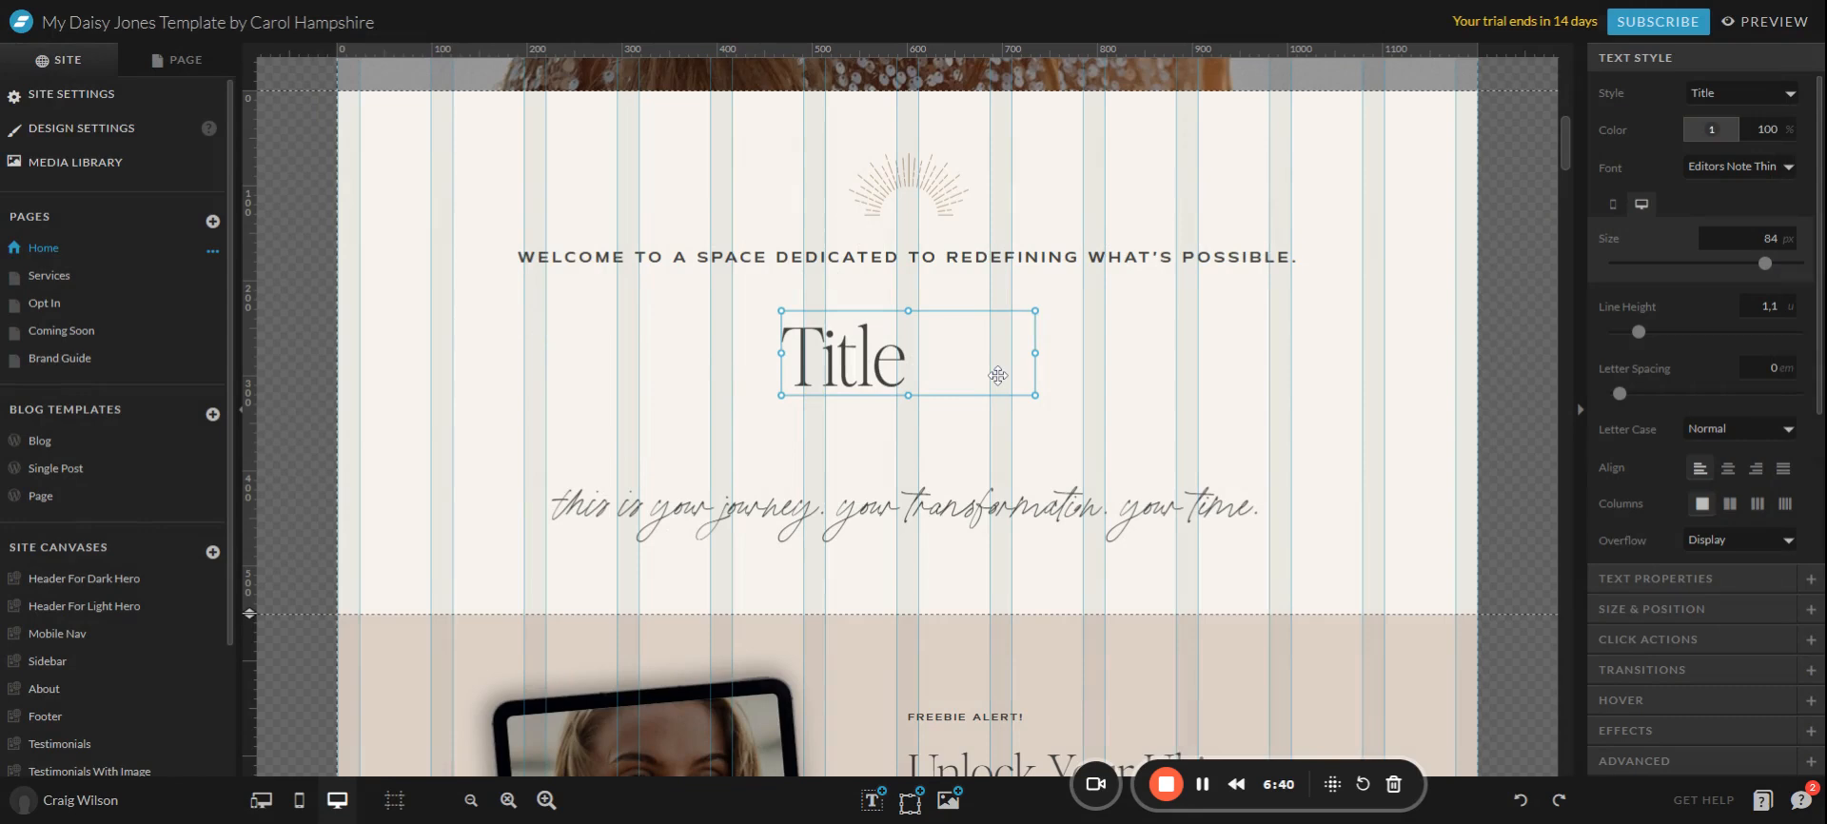
key(Delete)
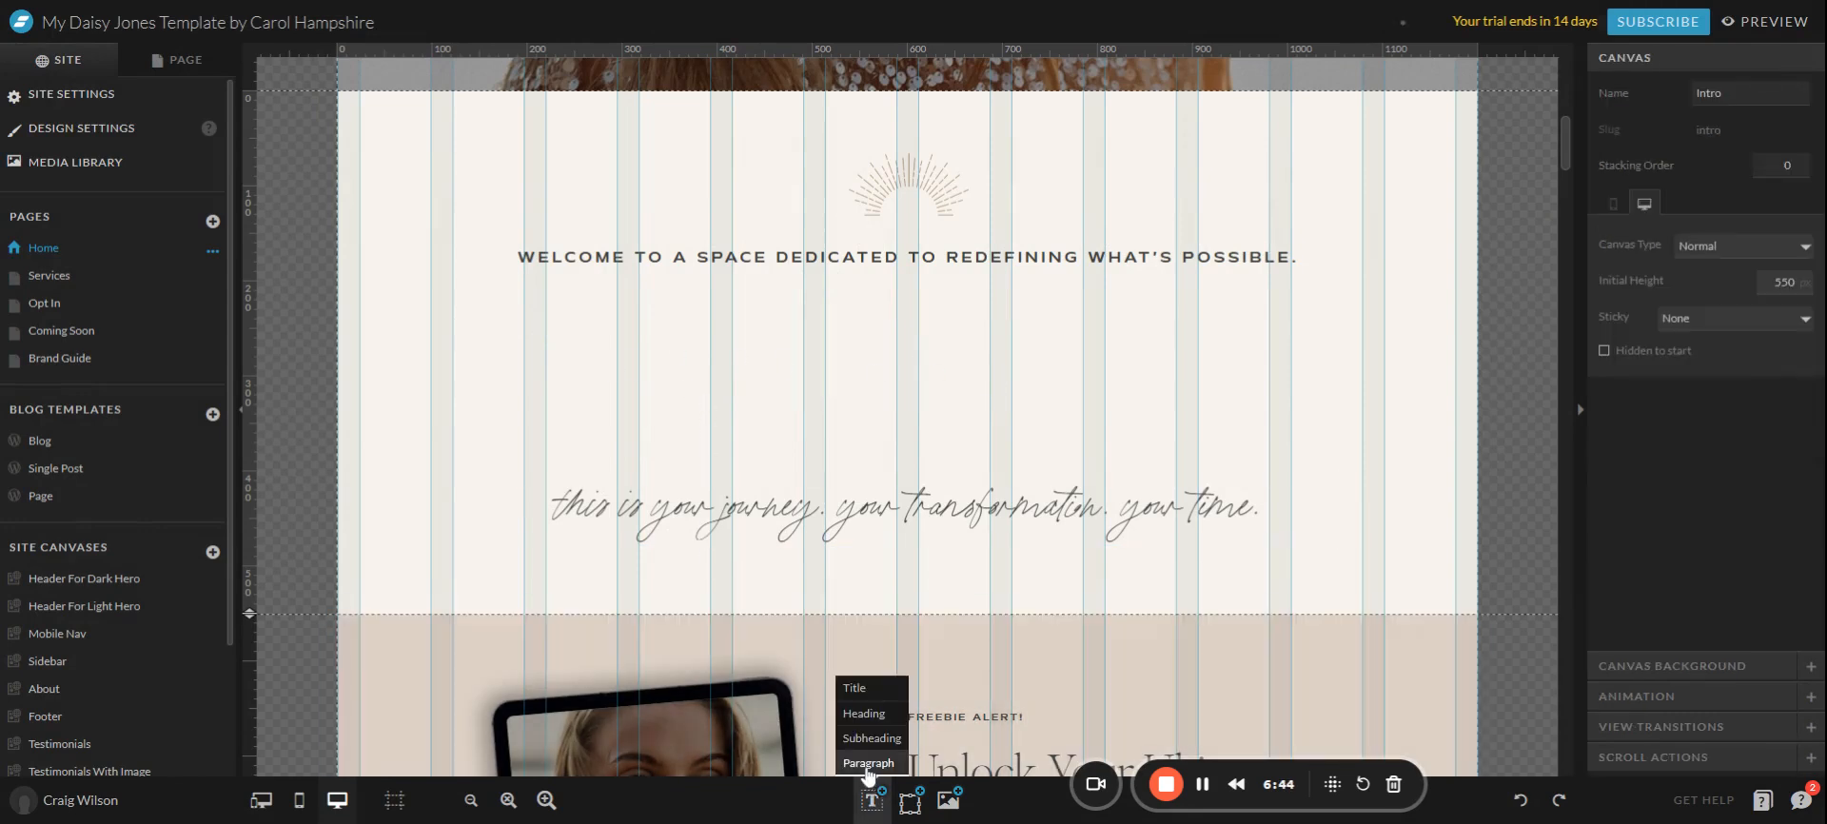
Add a Paragraph text box, widen it across the content area, centre its text and heighten it.
click(866, 752)
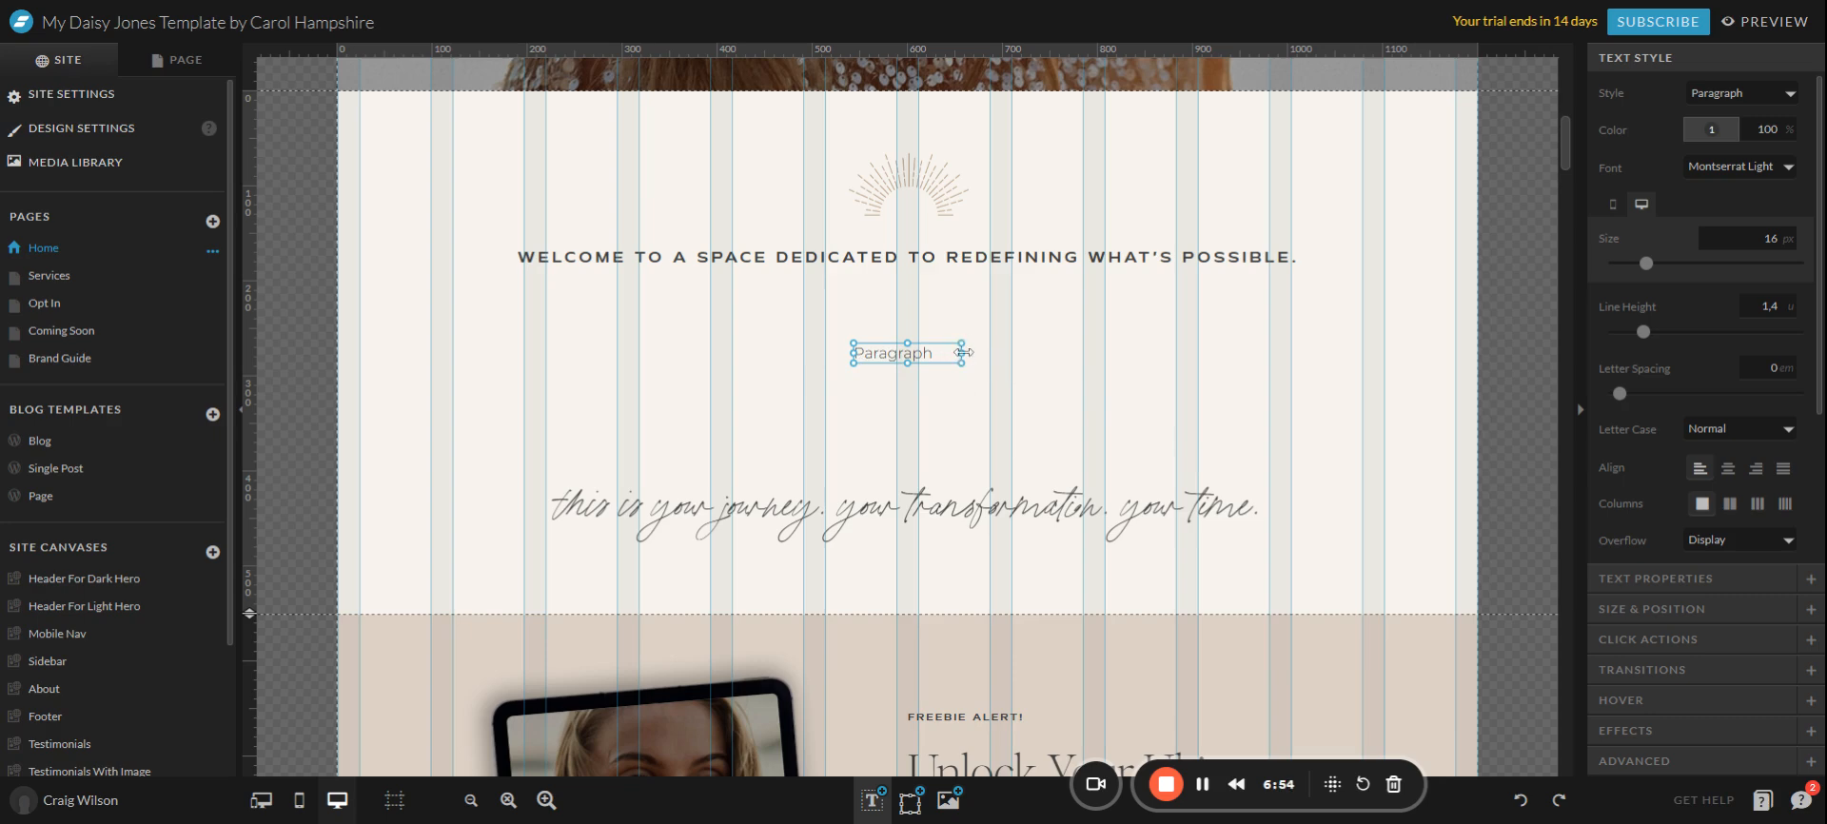
drag(963, 352, 1292, 361)
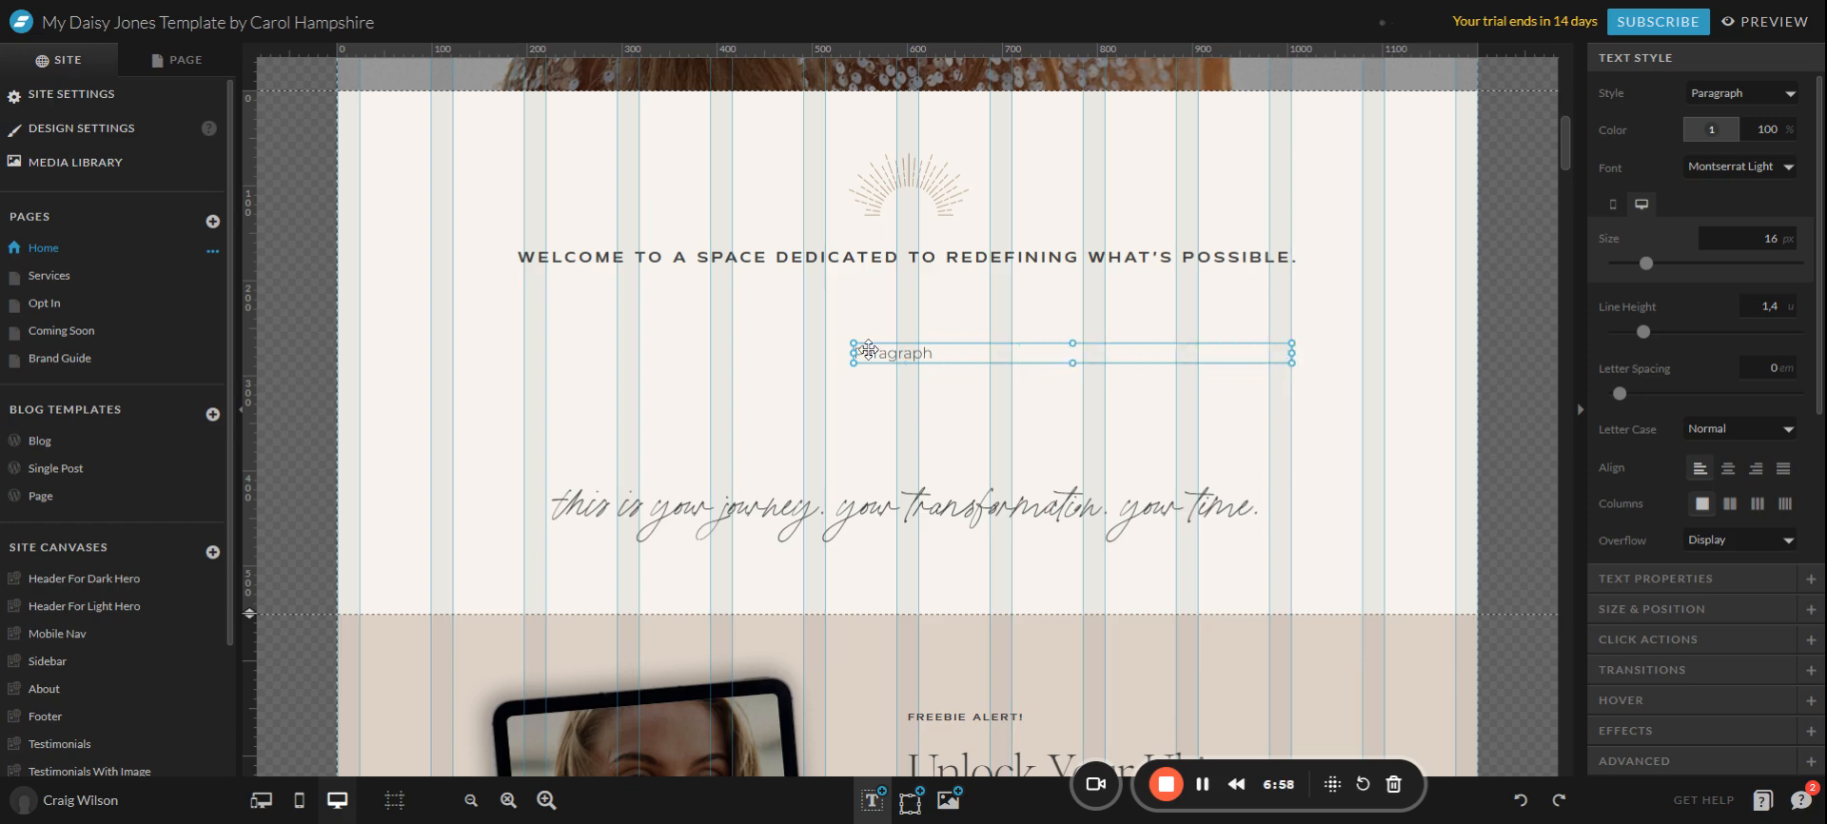
drag(854, 353, 531, 345)
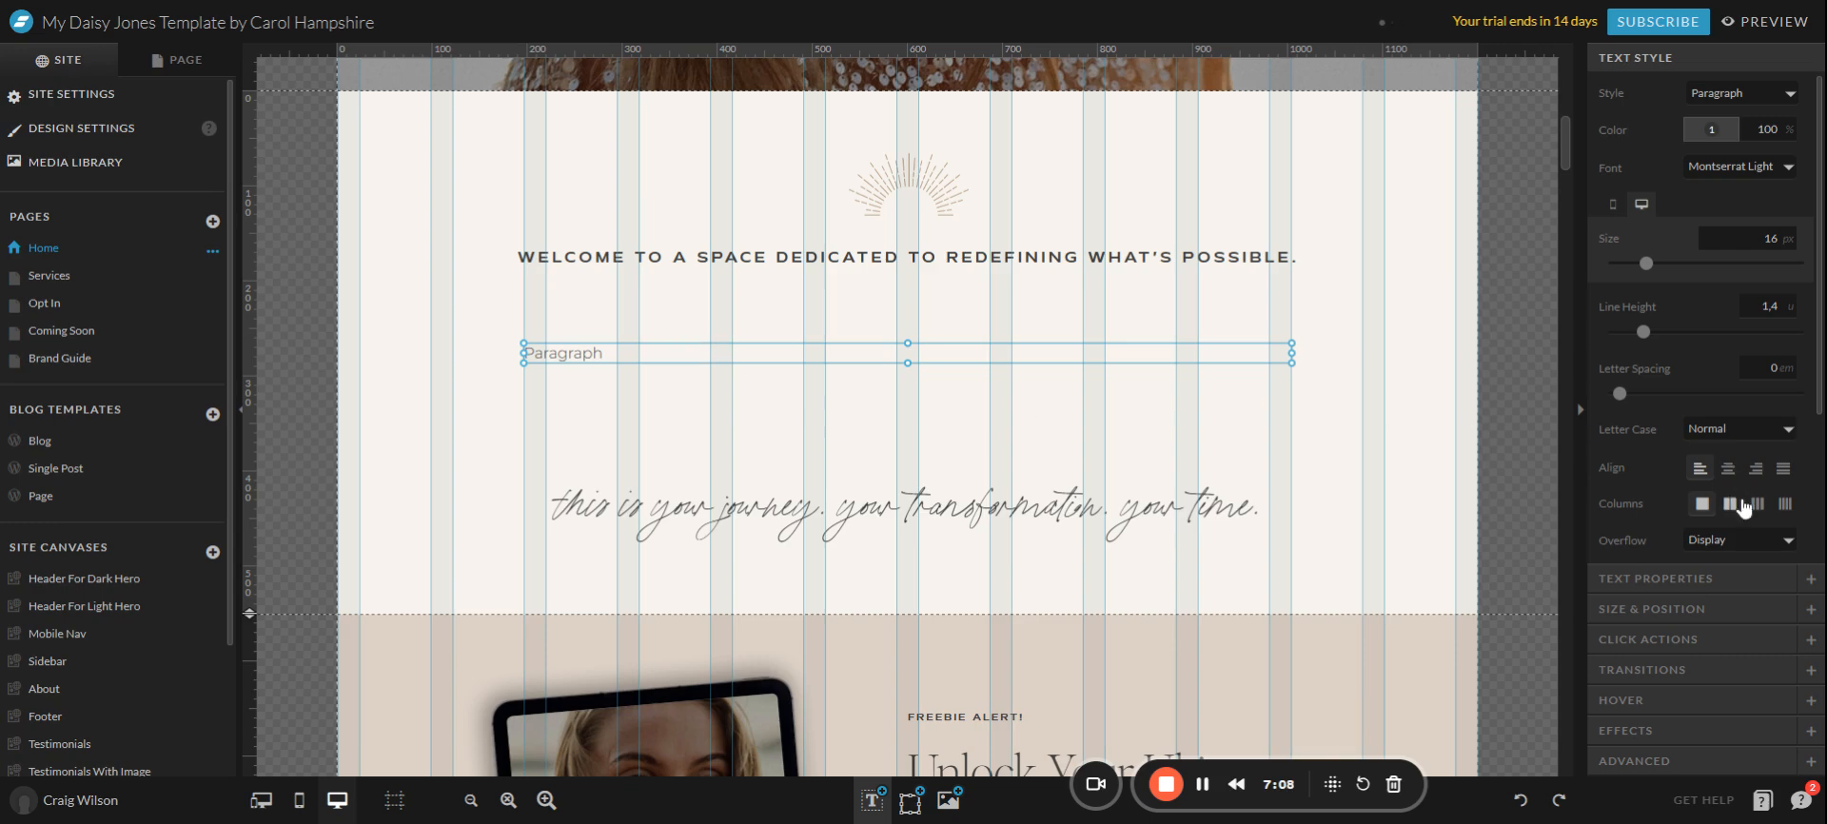
click(1728, 468)
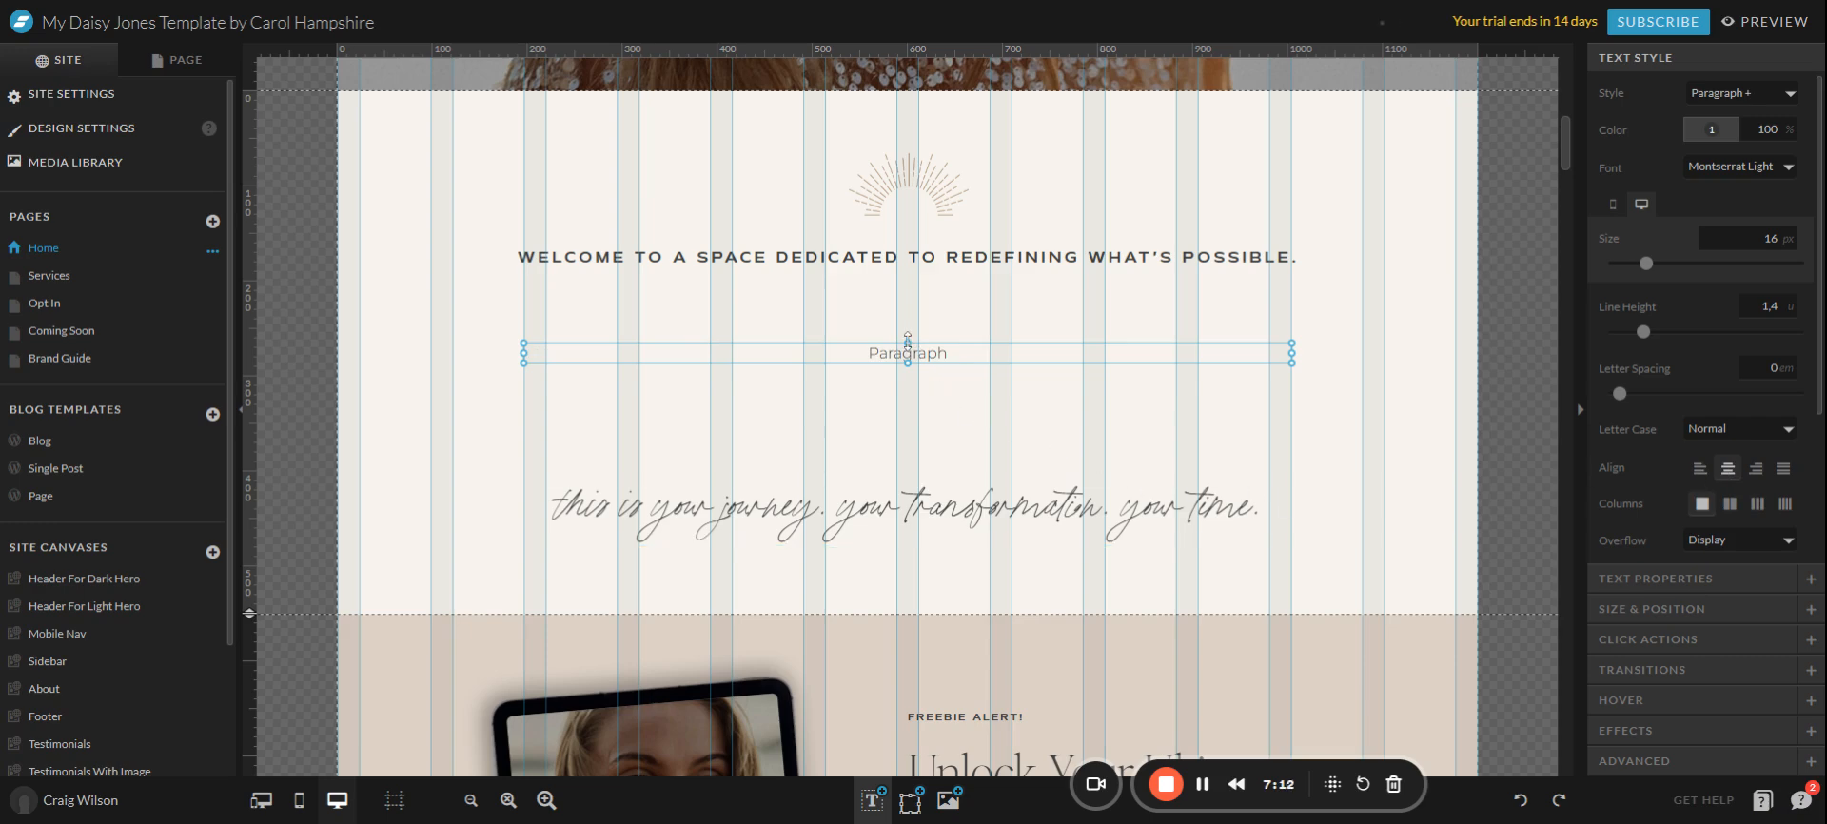
drag(907, 341, 911, 286)
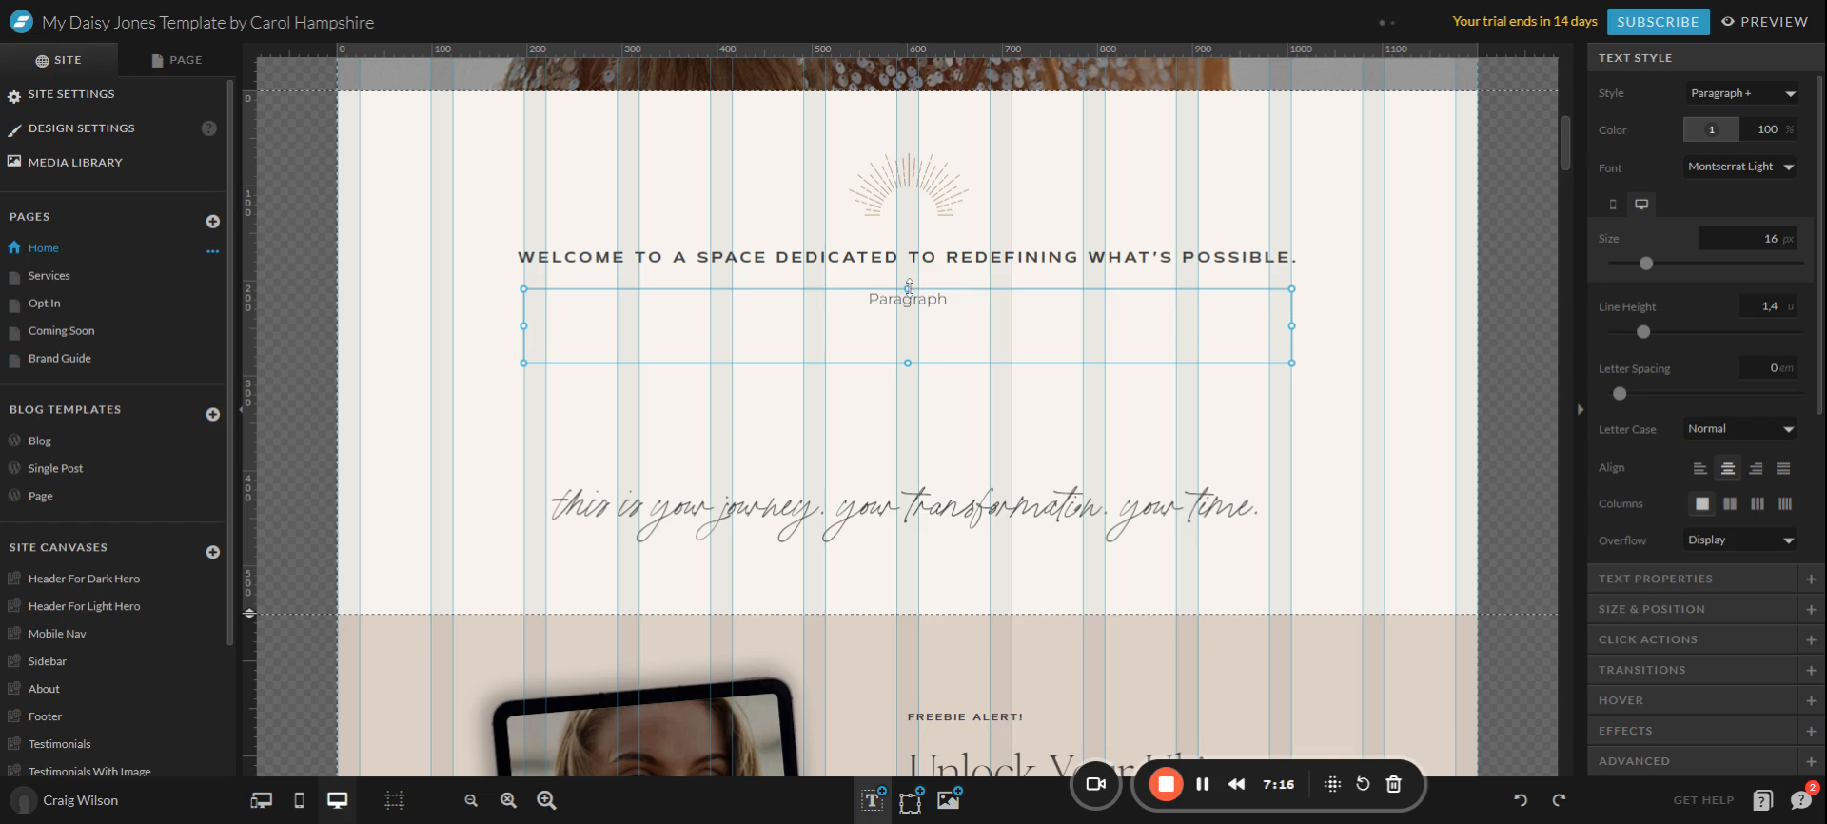
drag(907, 366, 907, 465)
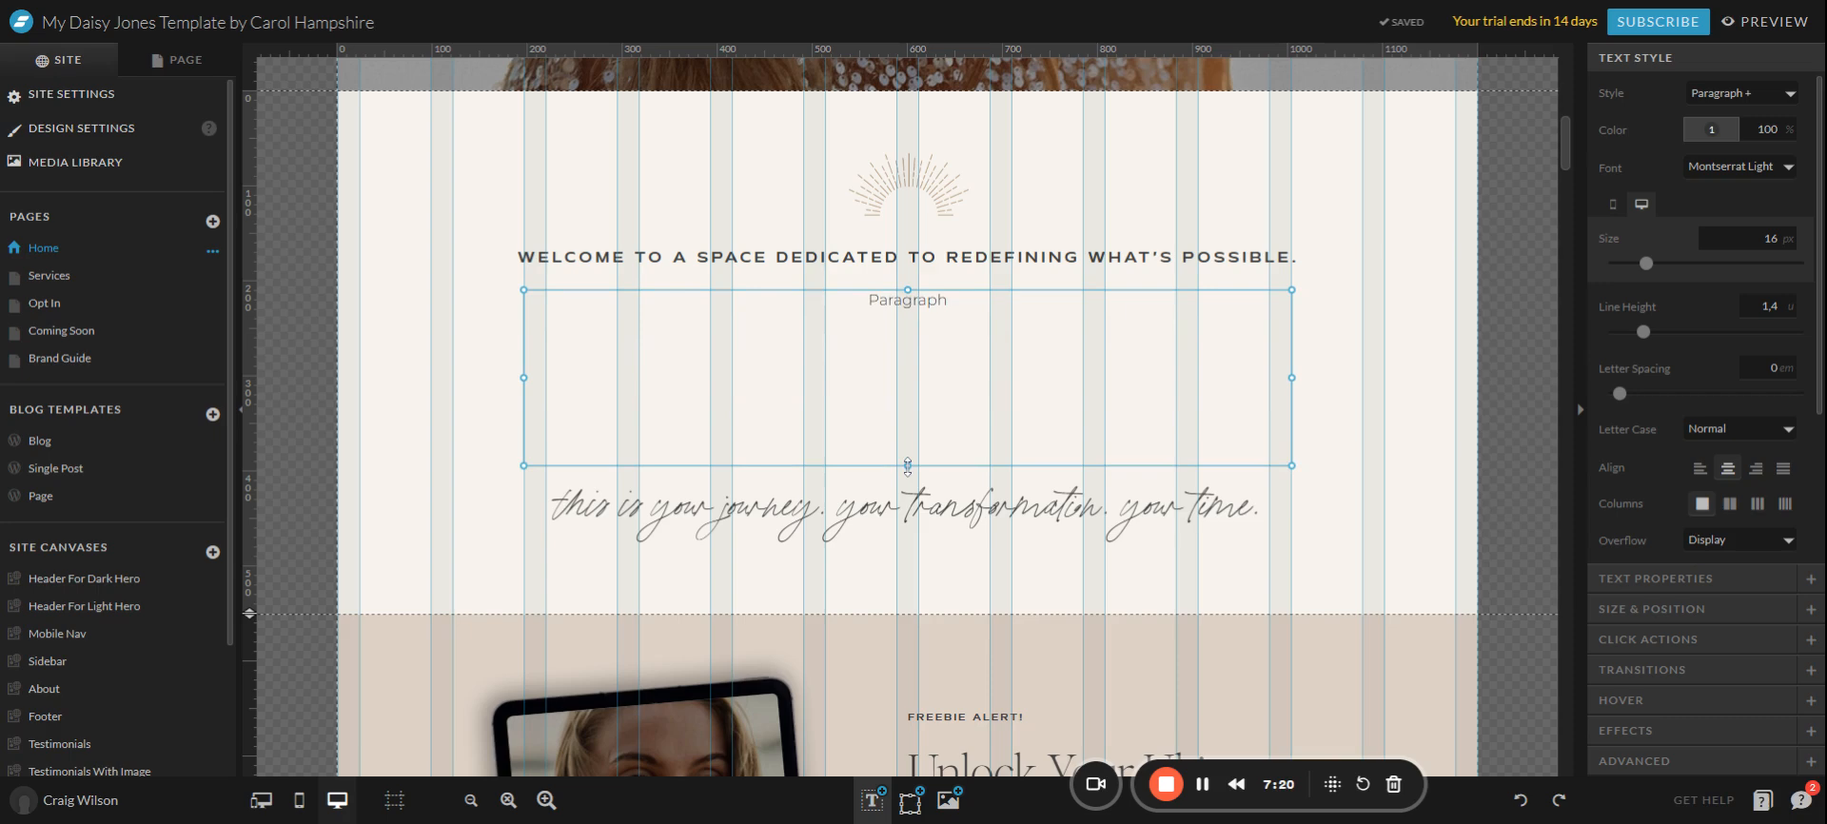
Swap the 'Paragraph' placeholder for the two-paragraph intro about tools, strategies and mindset shifts.
double_click(957, 340)
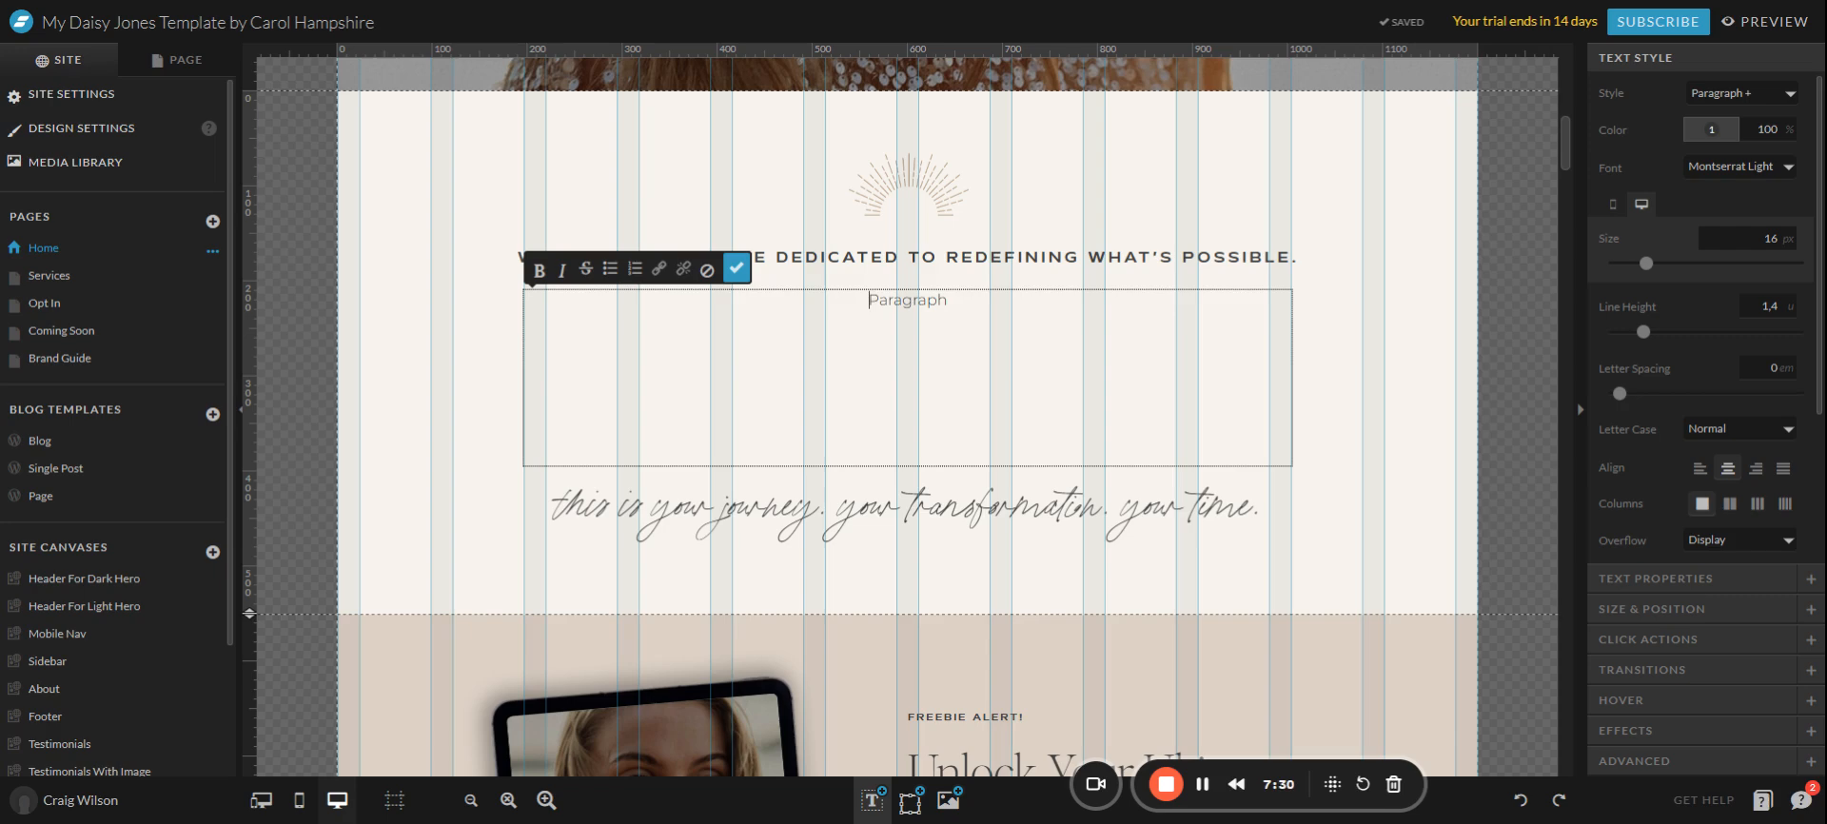
key(ctrl+a)
key(BackSpace)
text(Here, you'll uncover the tools, strategies, and mindset shifts that ignite lasting transformation - turning barriers into breakthroughs. This isn't just about reaching goals; it's about creating a life and business that feel true, aligned, and limitless.  This is your invitation to step fully into your potential. Together, we'll carve out your unique path to freedom, fueling your purpose and empowering you to lead with confidence, clarity, and impact.)
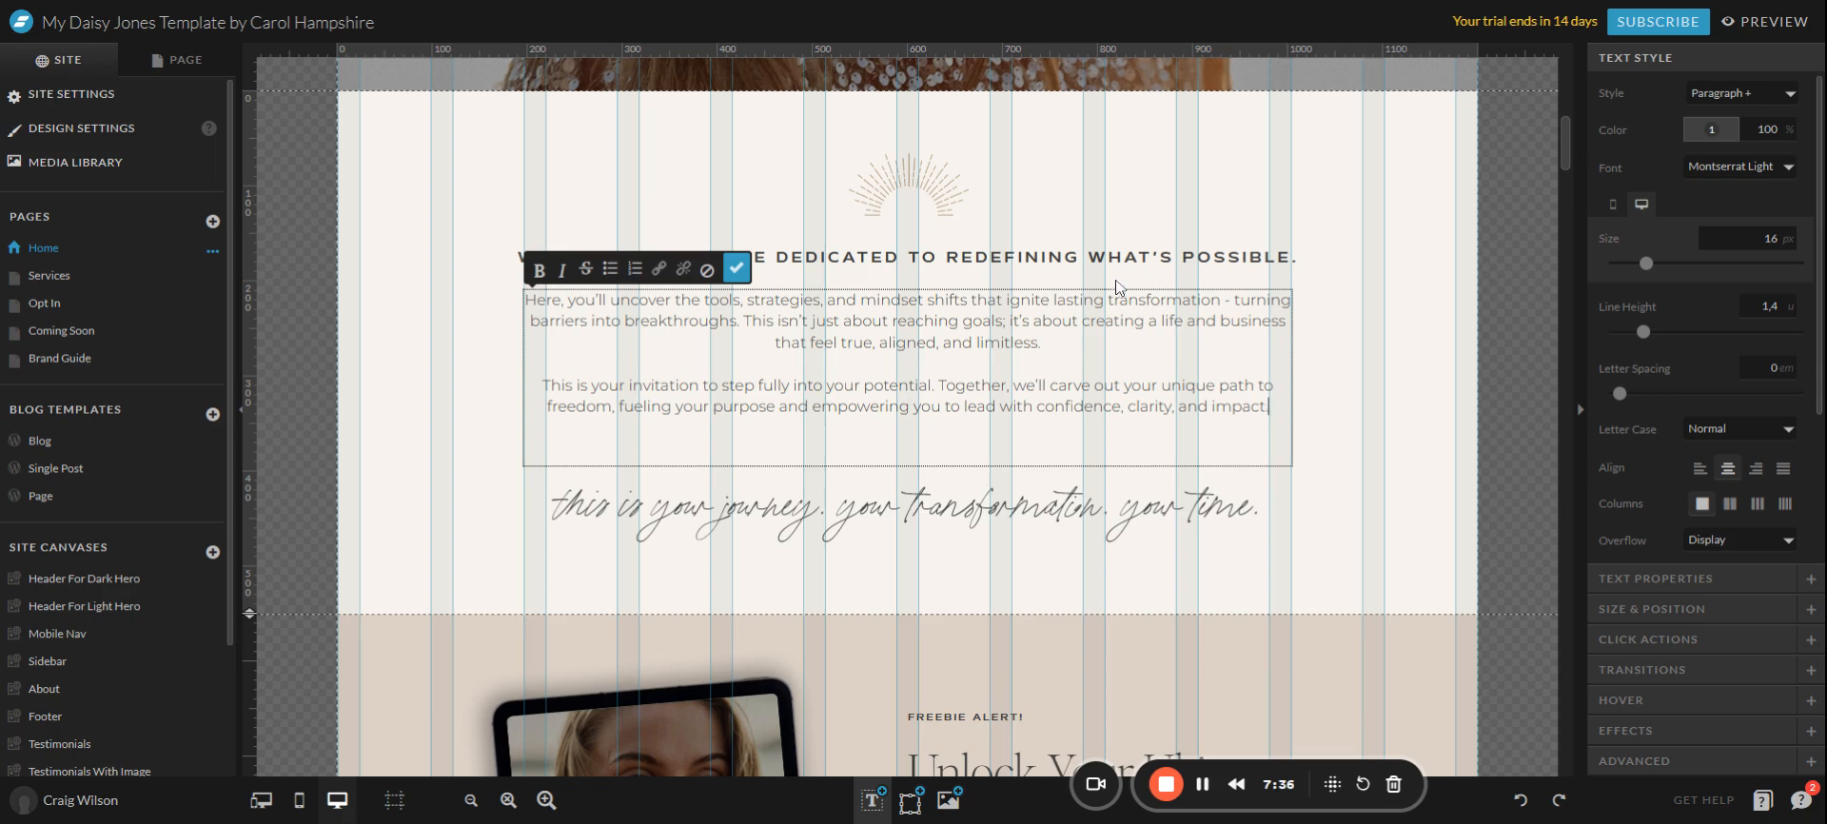
click(1321, 373)
click(954, 408)
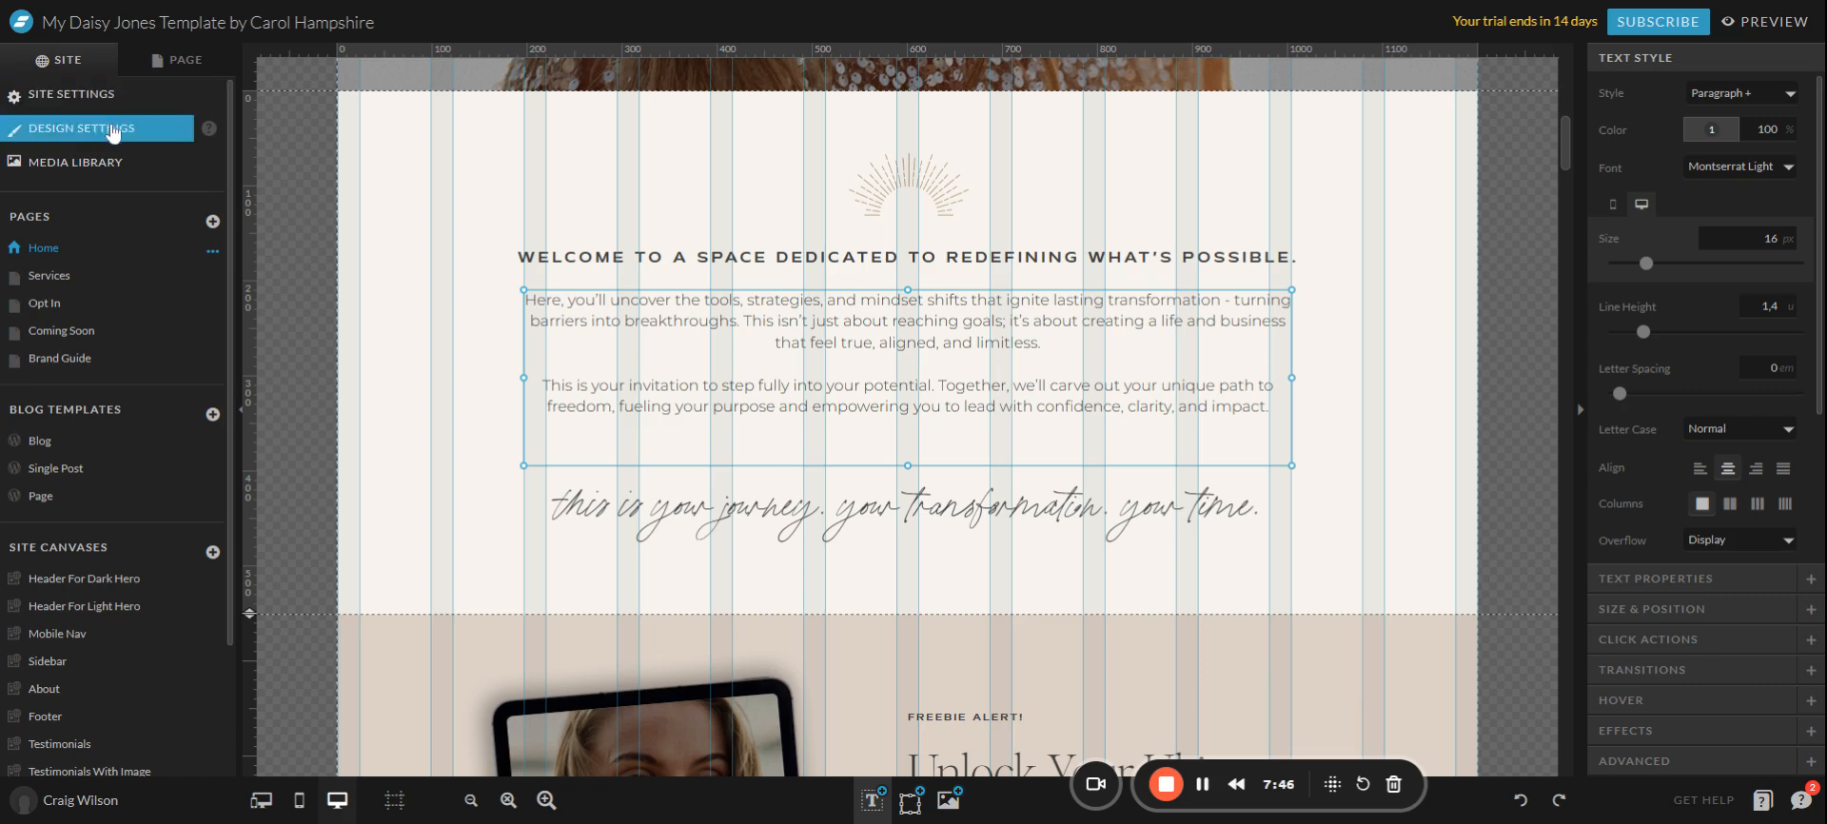
With the Home page layer list showing, try the intro text at 18 px, then return it to 16 px.
click(181, 65)
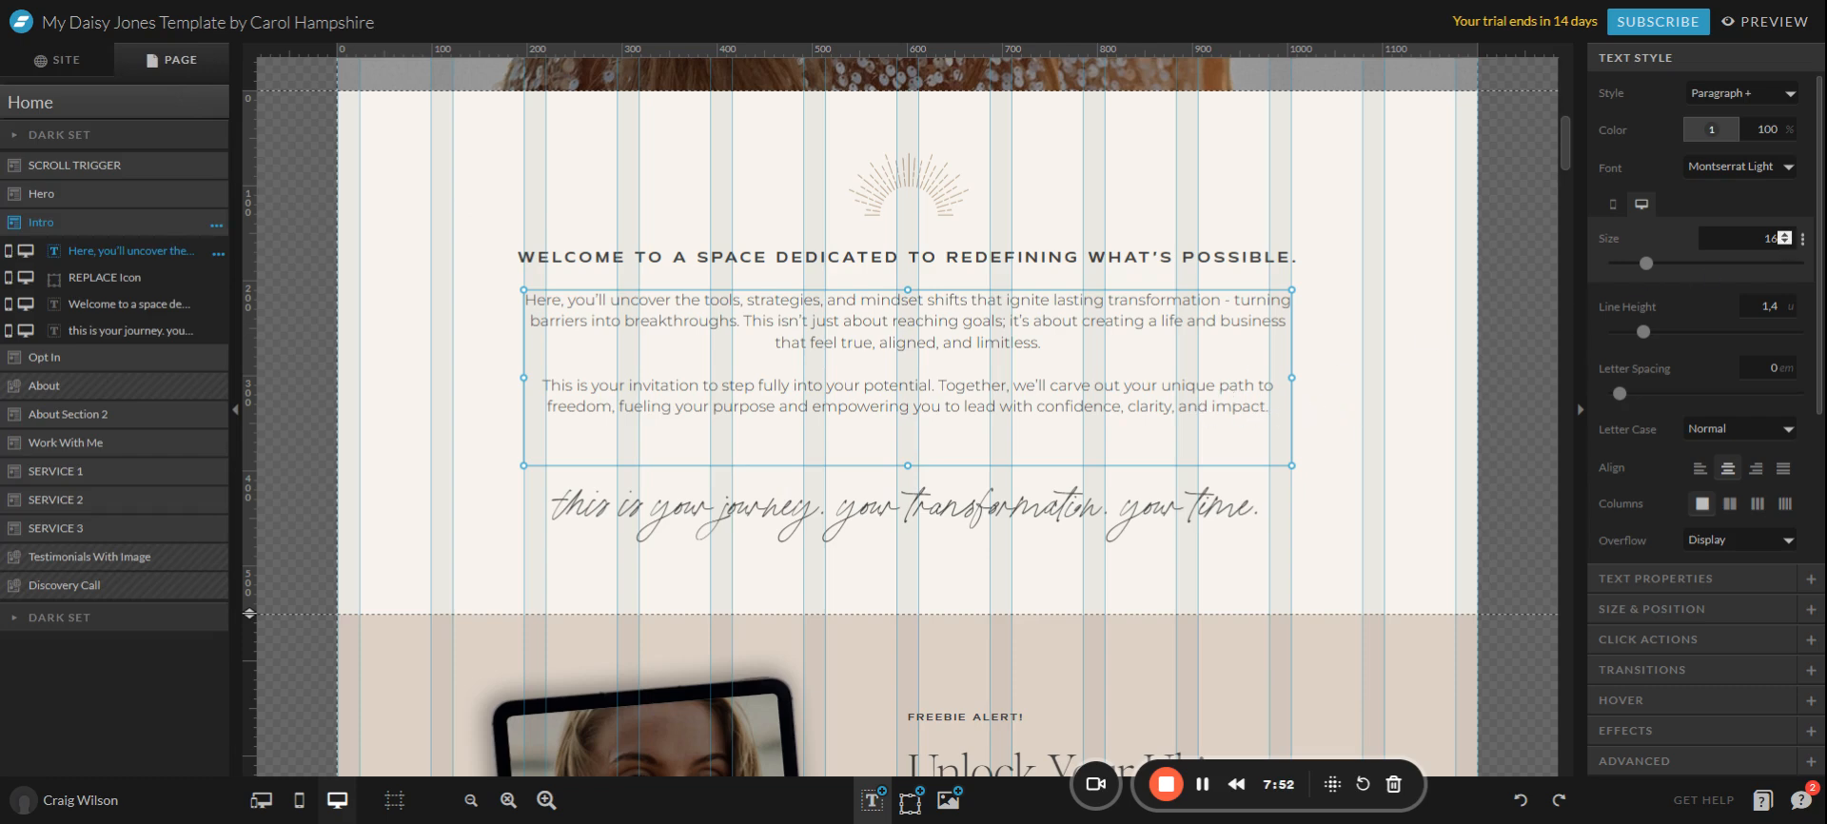
click(1788, 235)
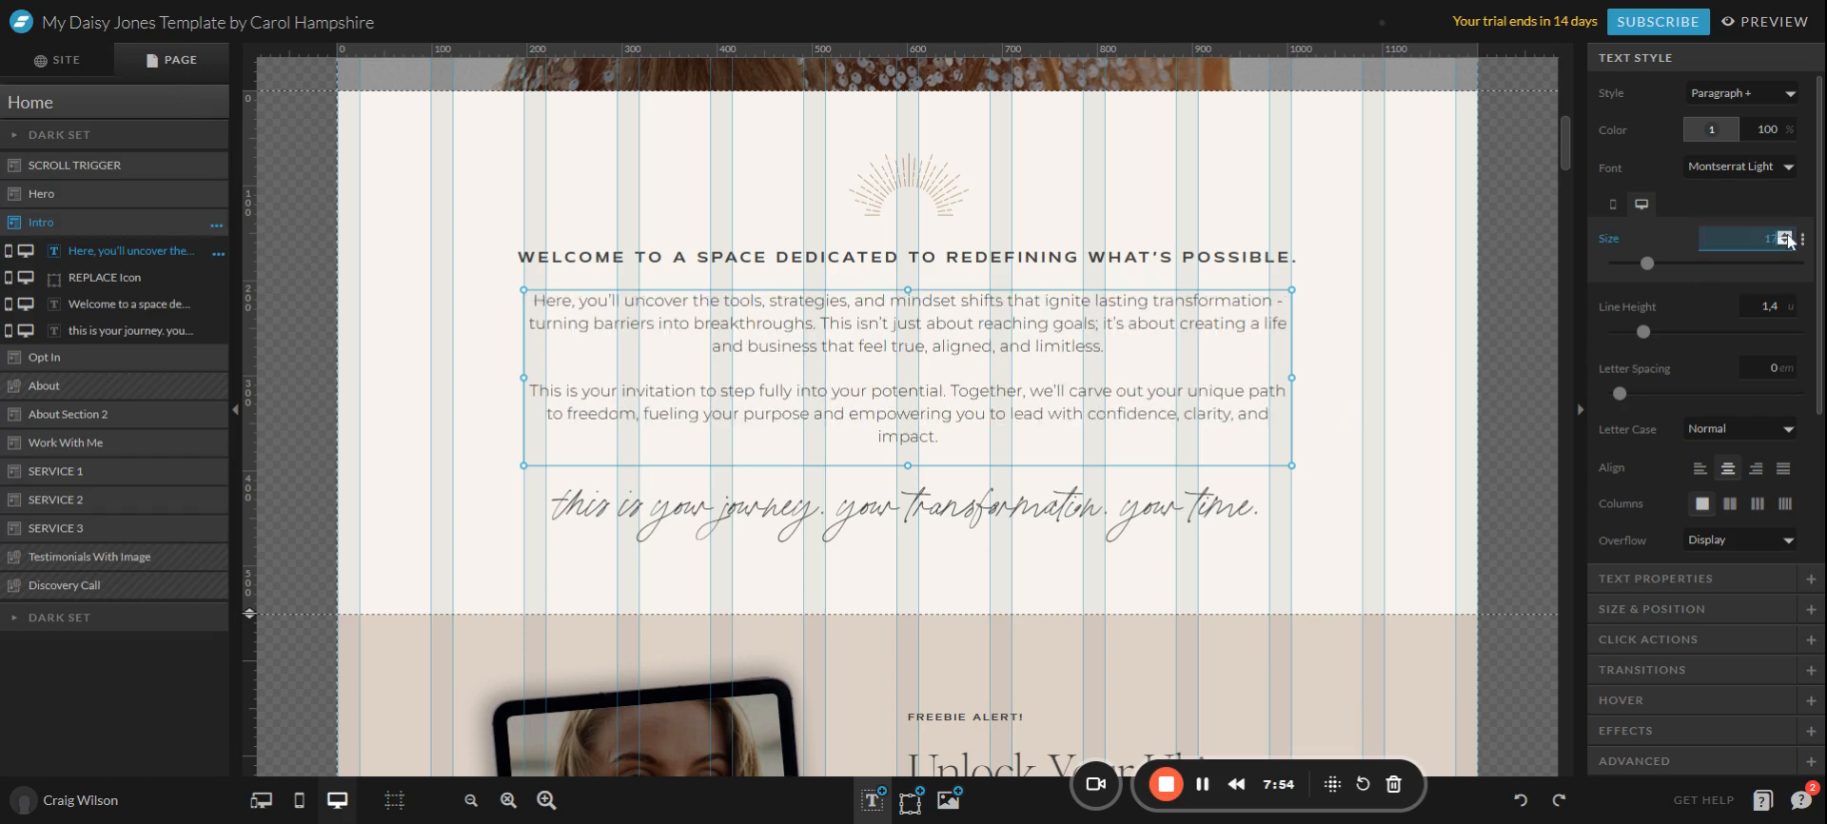
click(1788, 235)
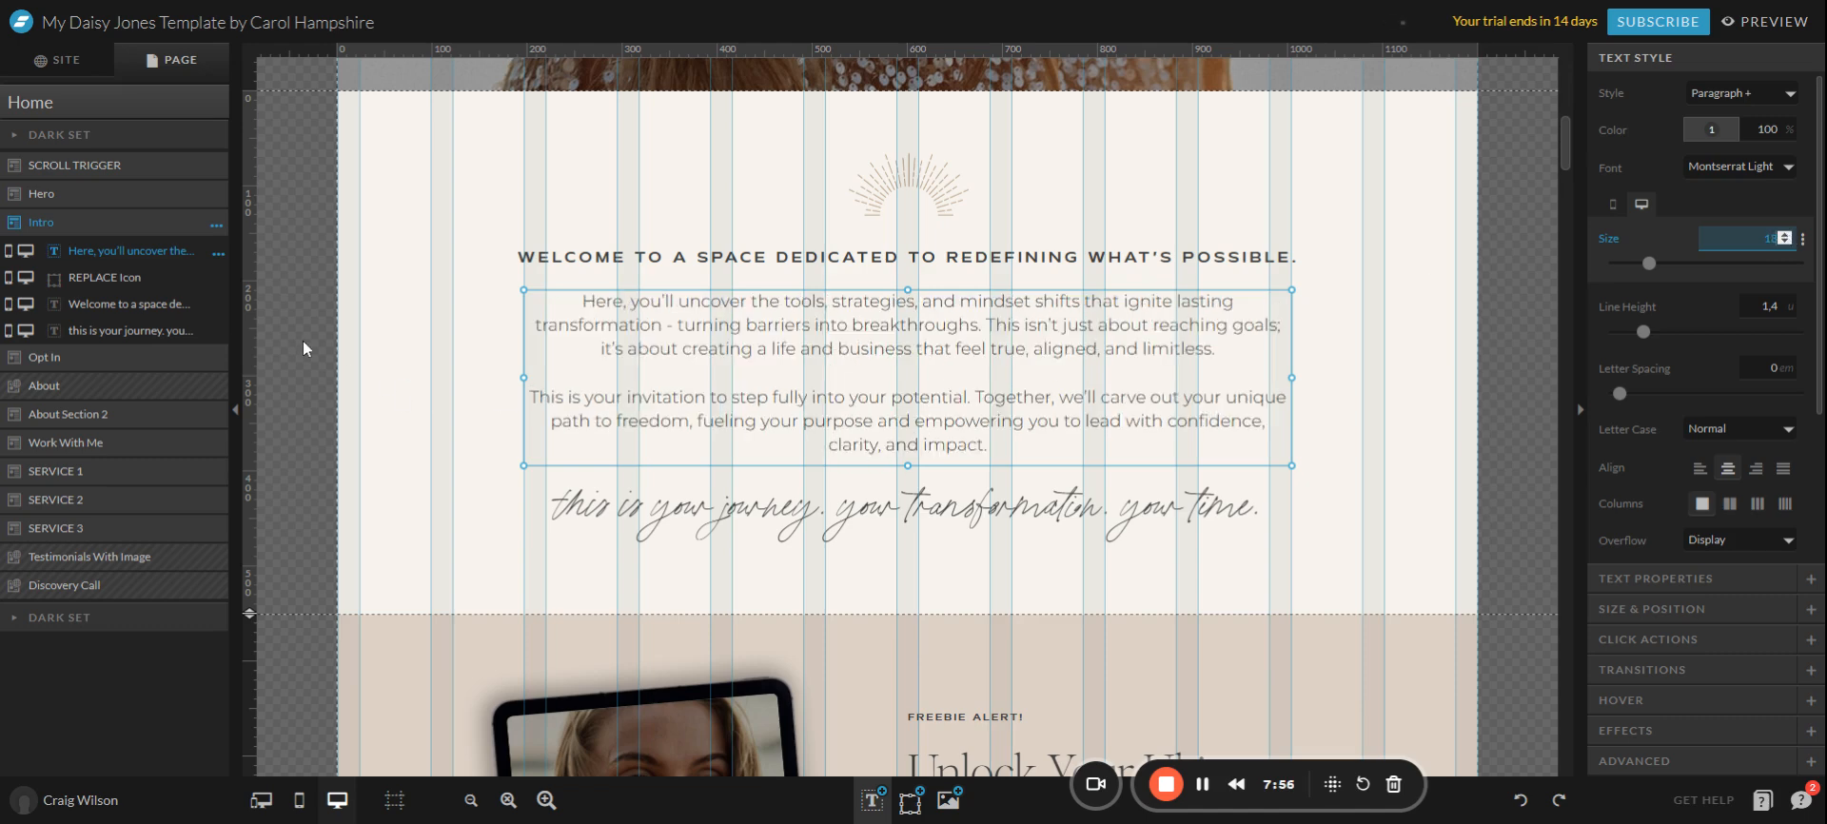
click(1787, 243)
click(1786, 242)
Reselect the intro paragraph and pull its bottom edge up to fit the text.
click(1321, 367)
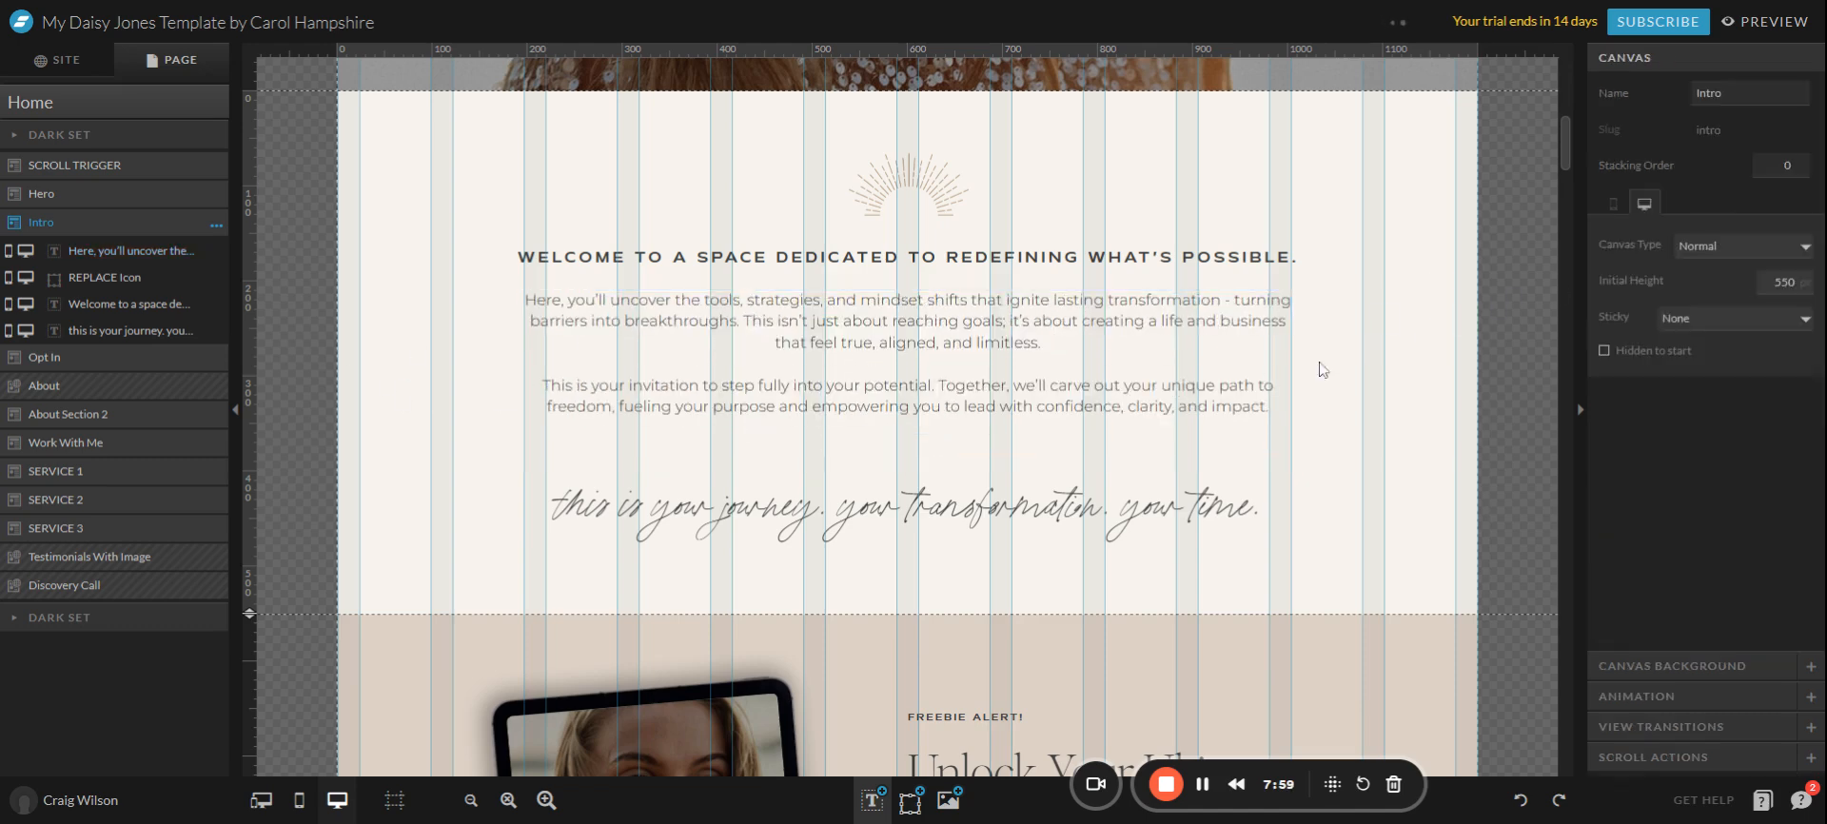
click(1025, 436)
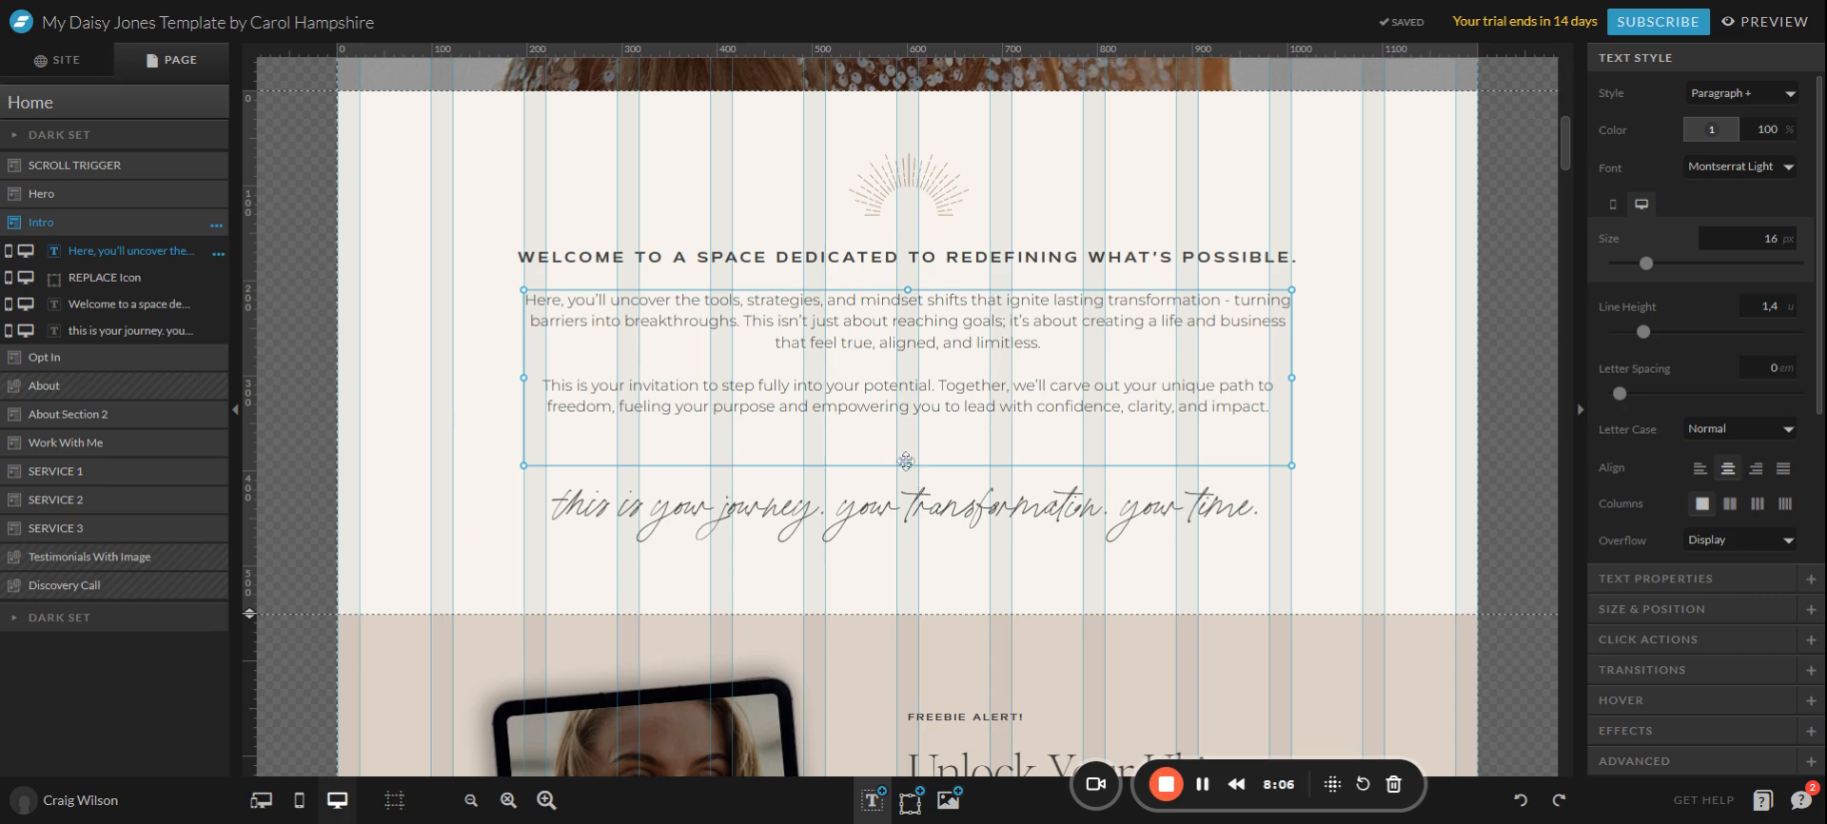
drag(905, 461, 904, 427)
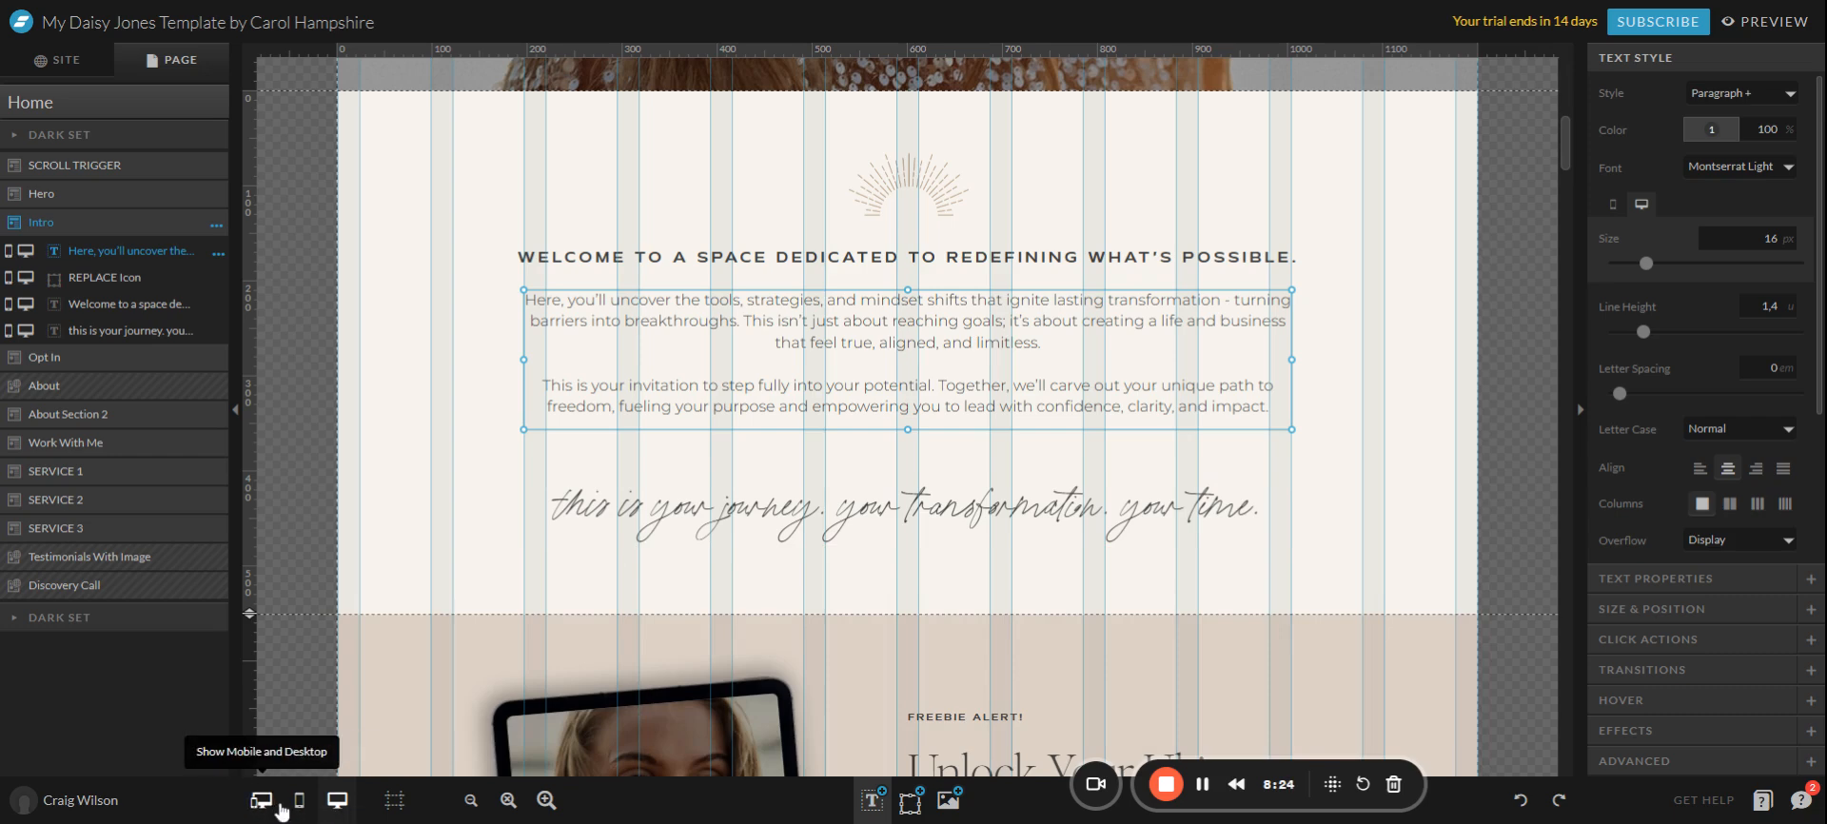
Compare the intro text in the side-by-side mobile and desktop views, then show only the mobile layout.
click(261, 802)
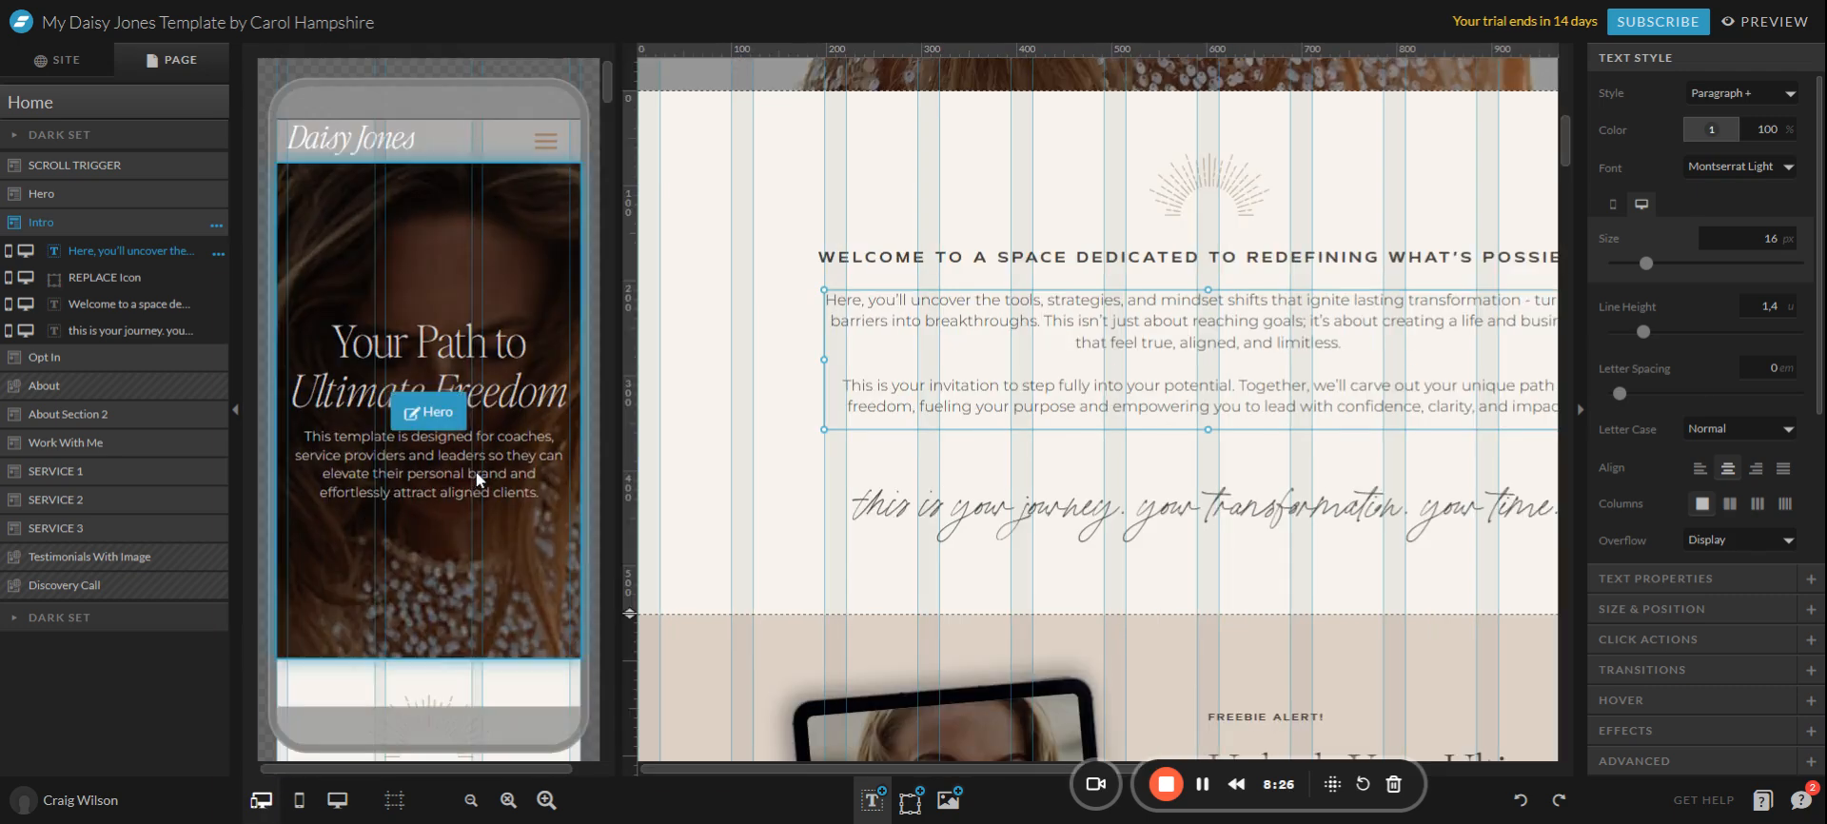
scroll(482, 476, down, 5)
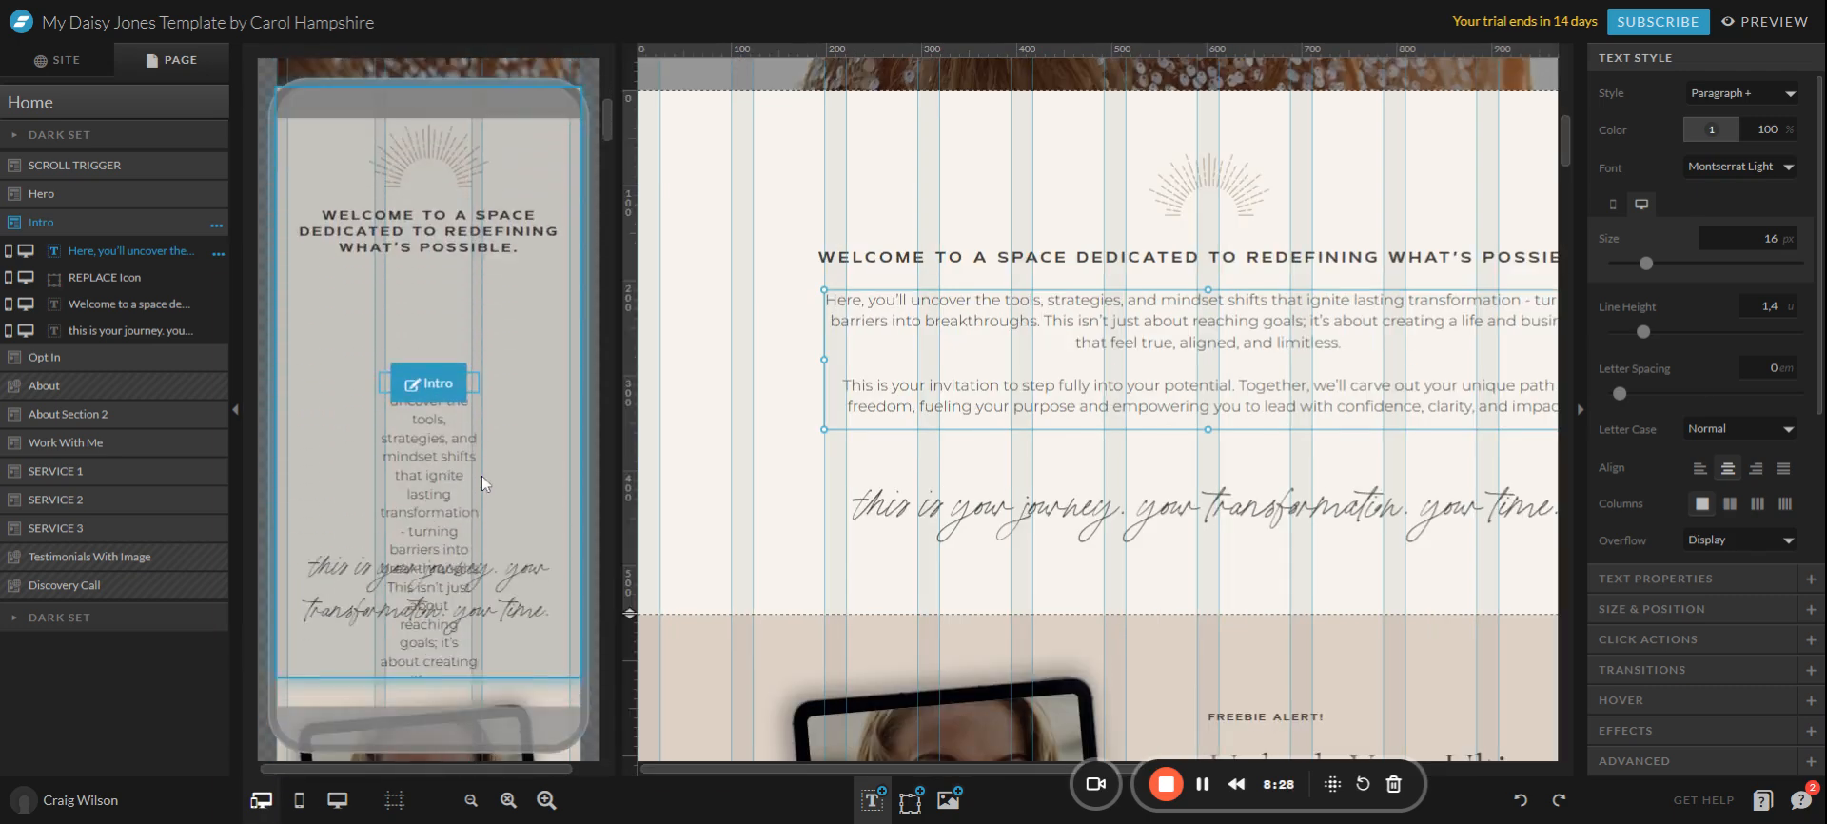
click(531, 459)
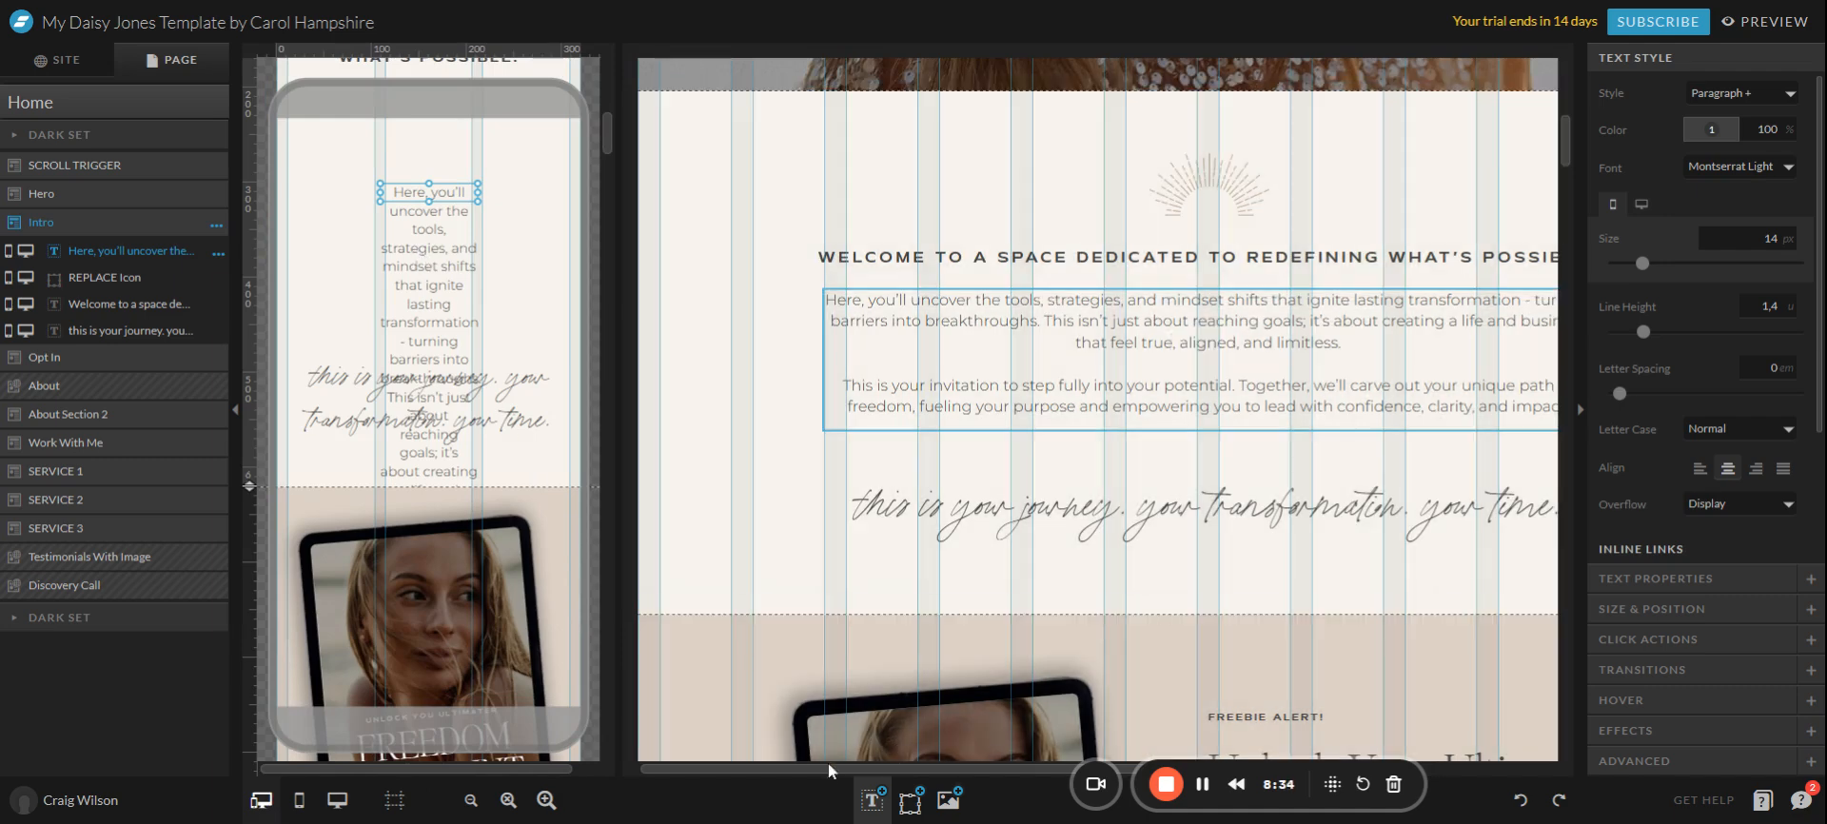
drag(813, 769, 891, 779)
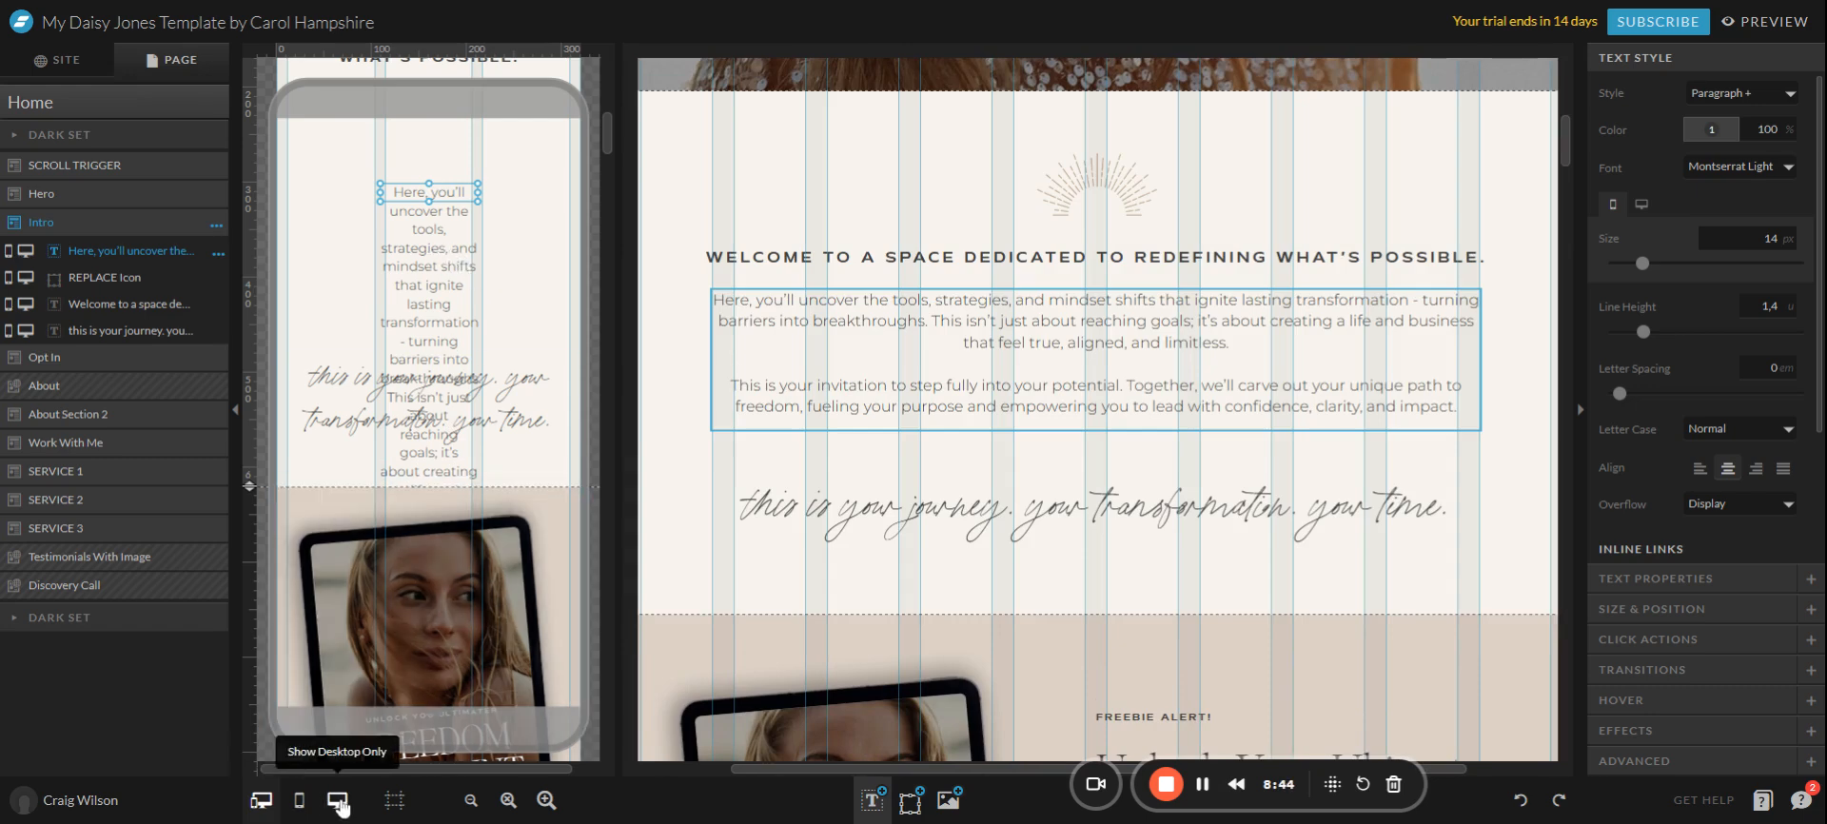
scroll(997, 371, up, 1)
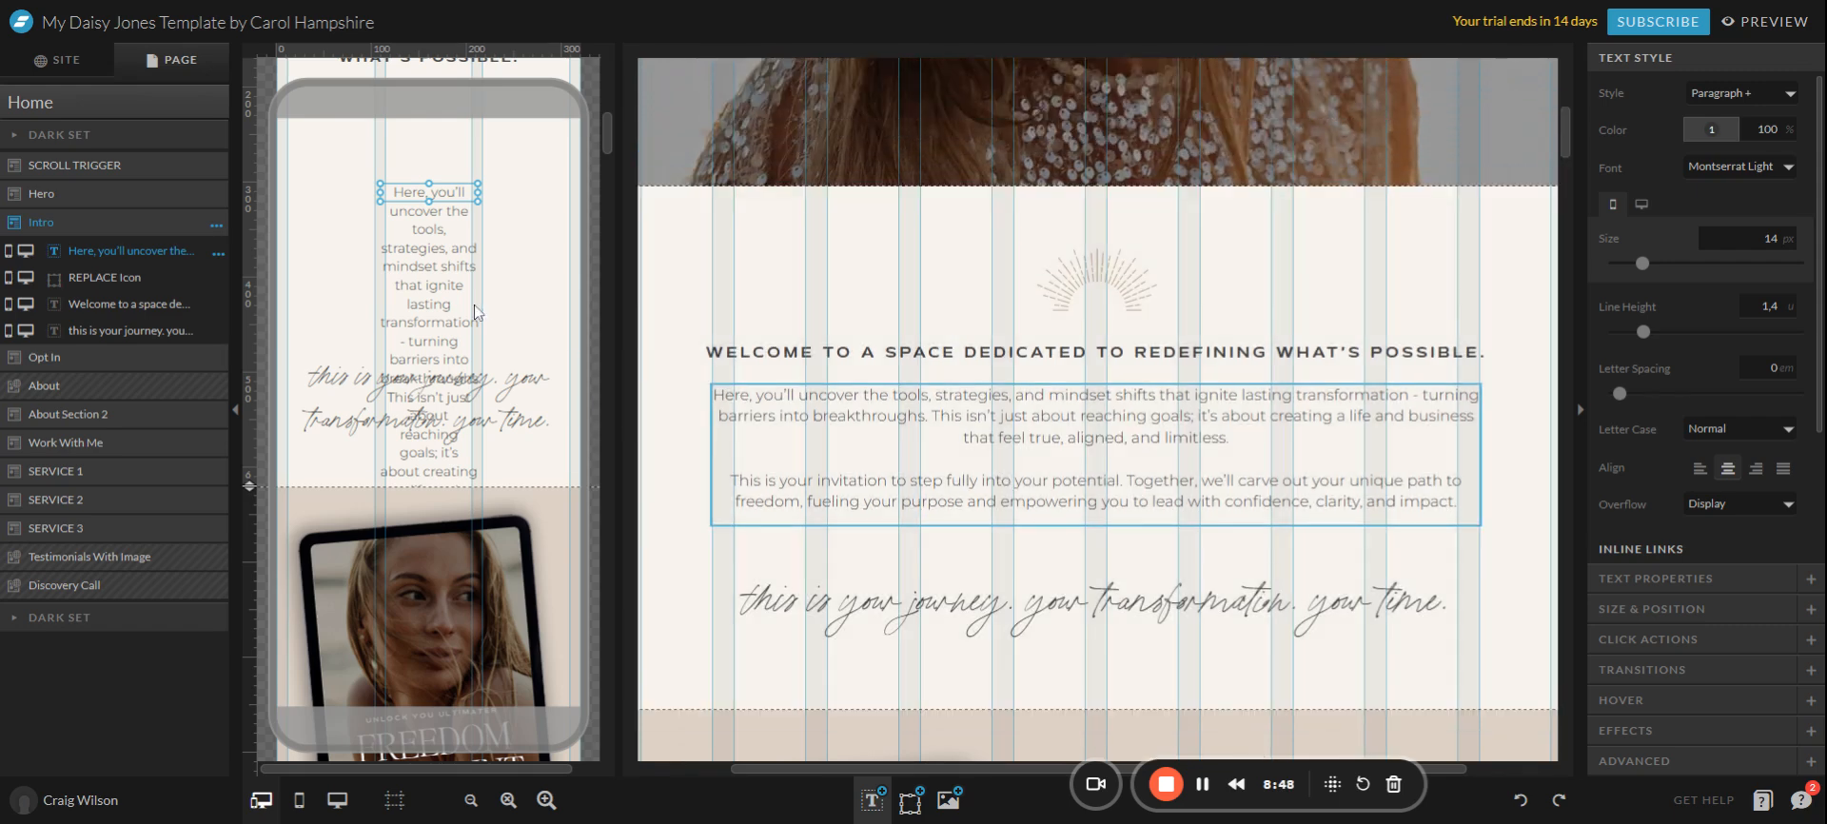
scroll(481, 327, up, 2)
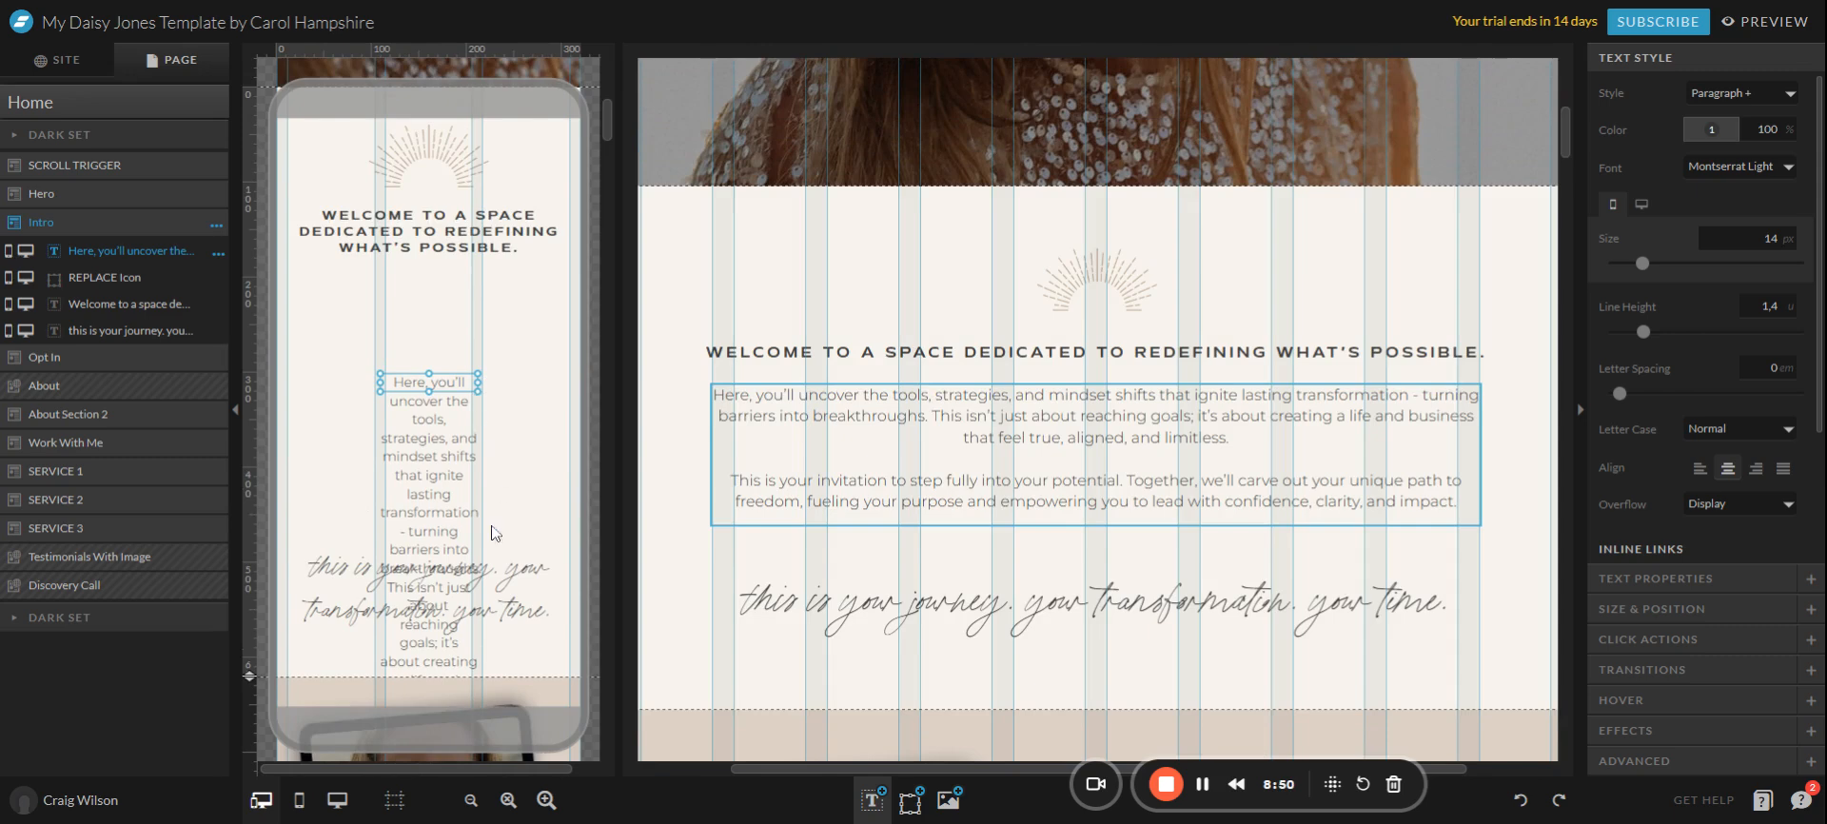
click(298, 802)
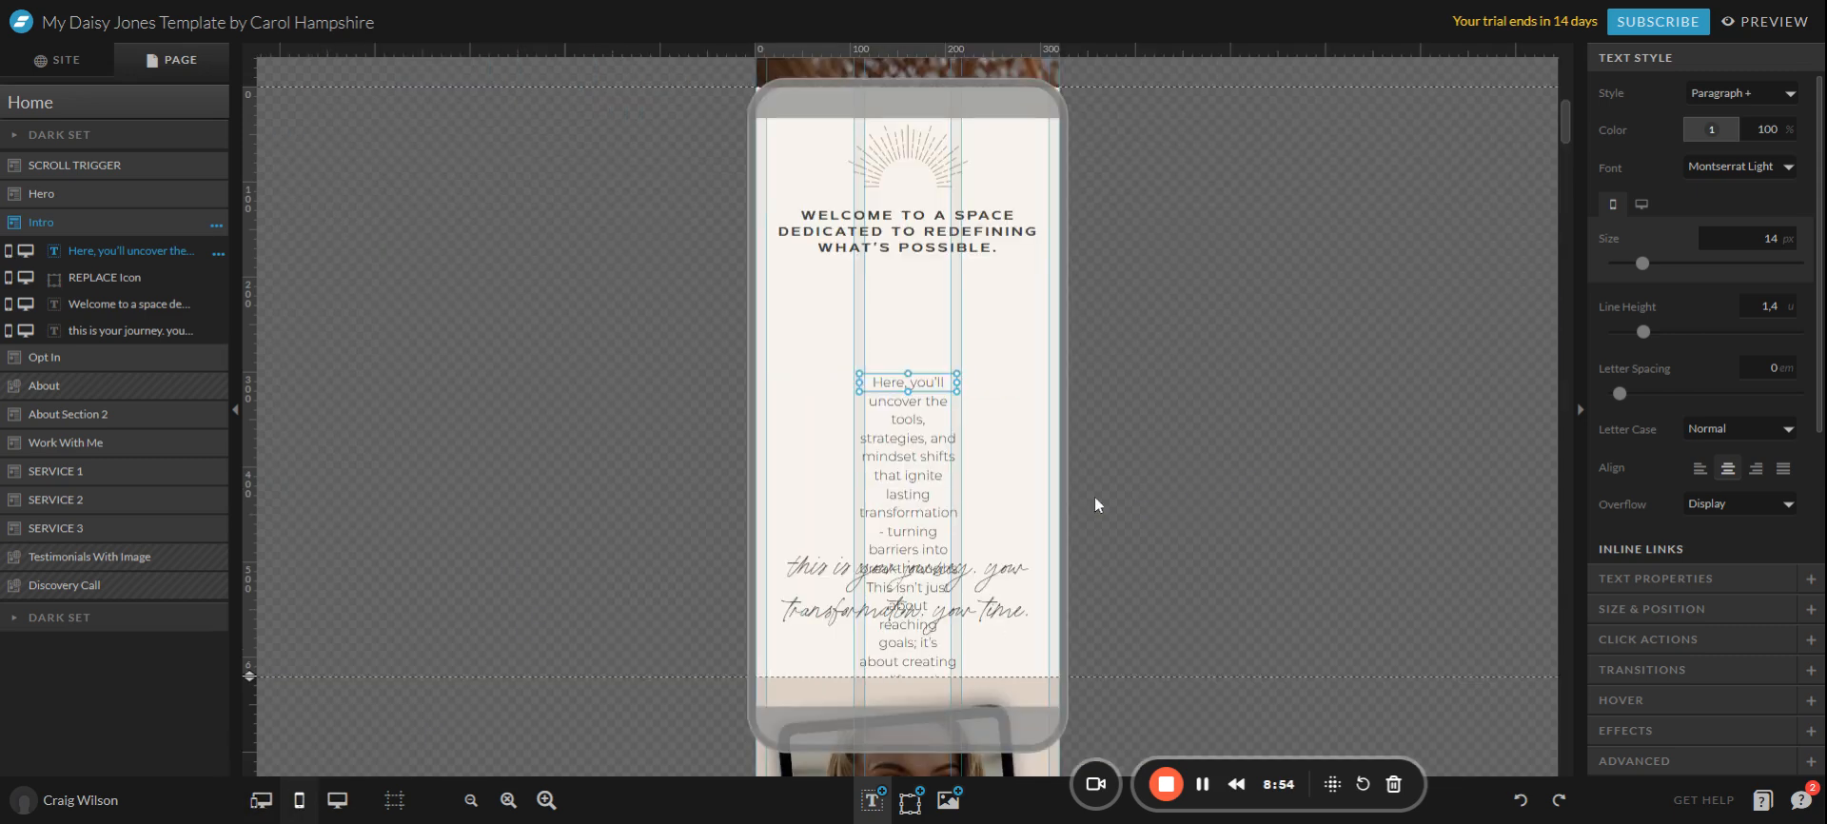
Move the mobile intro paragraph up under the welcome heading, checking the desktop view.
drag(923, 389, 923, 305)
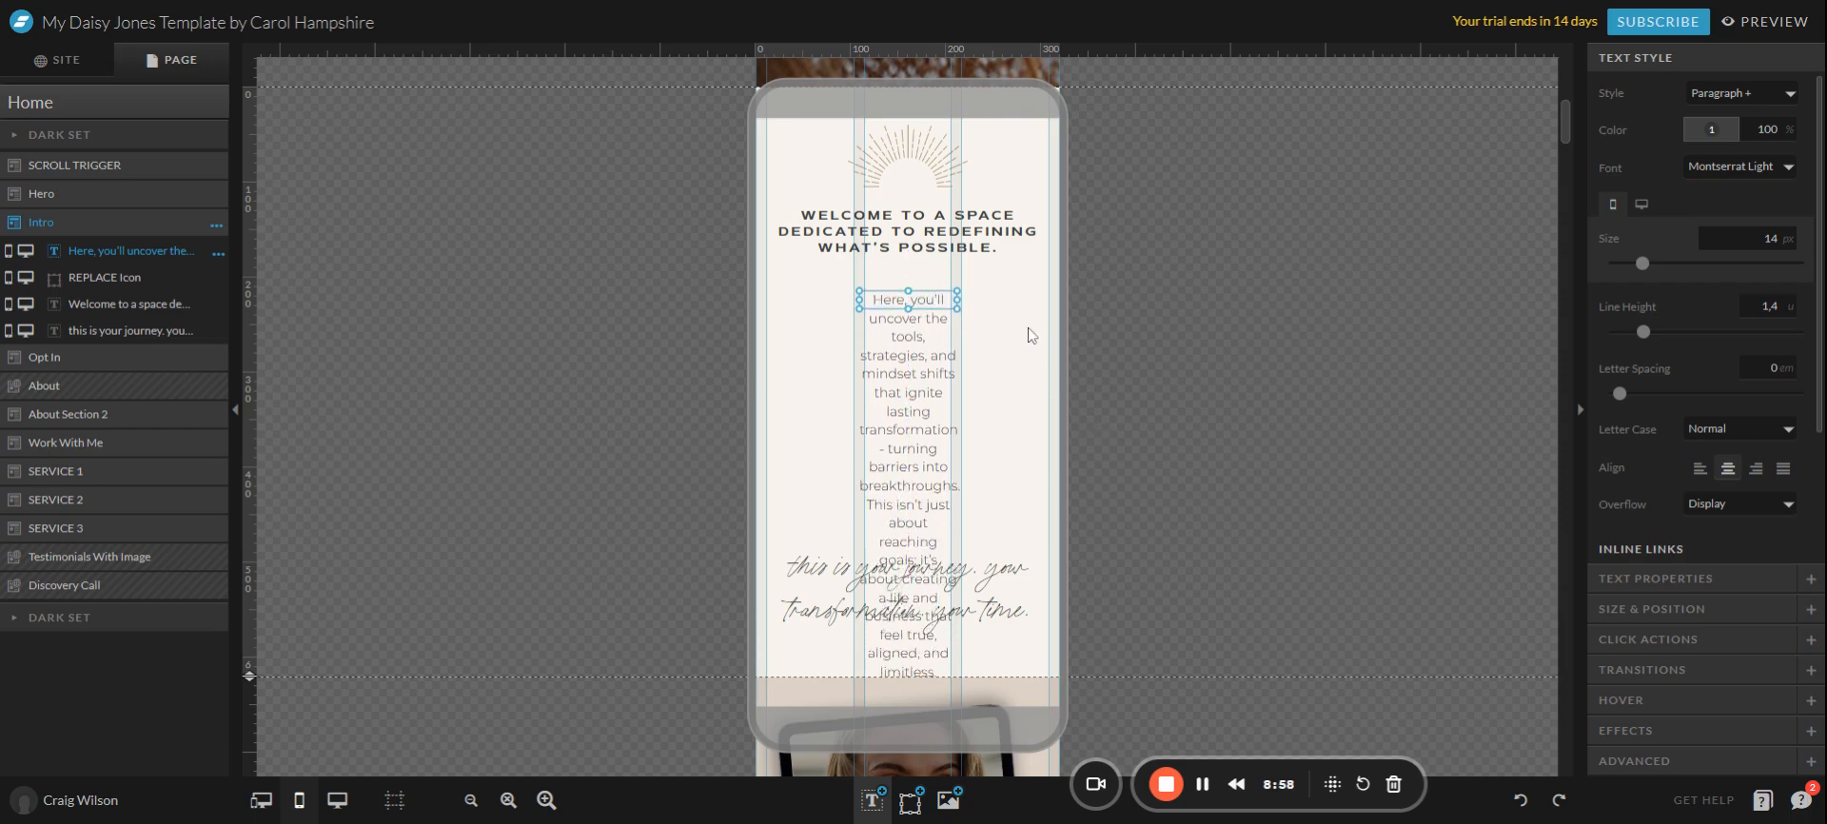
click(337, 800)
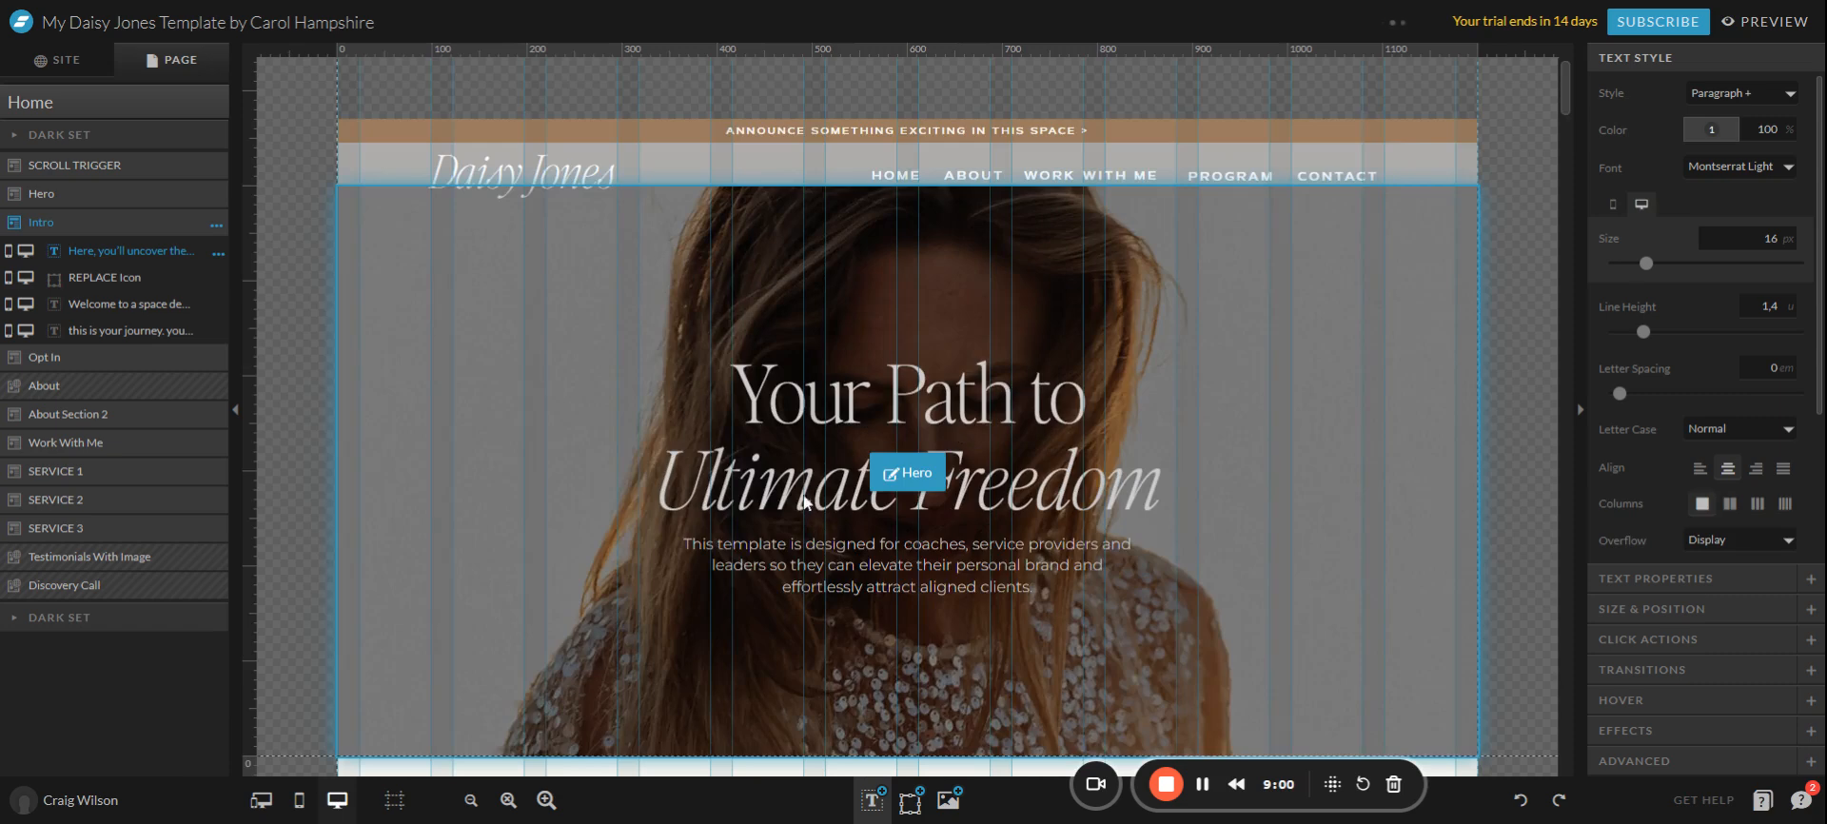
scroll(571, 666, down, 5)
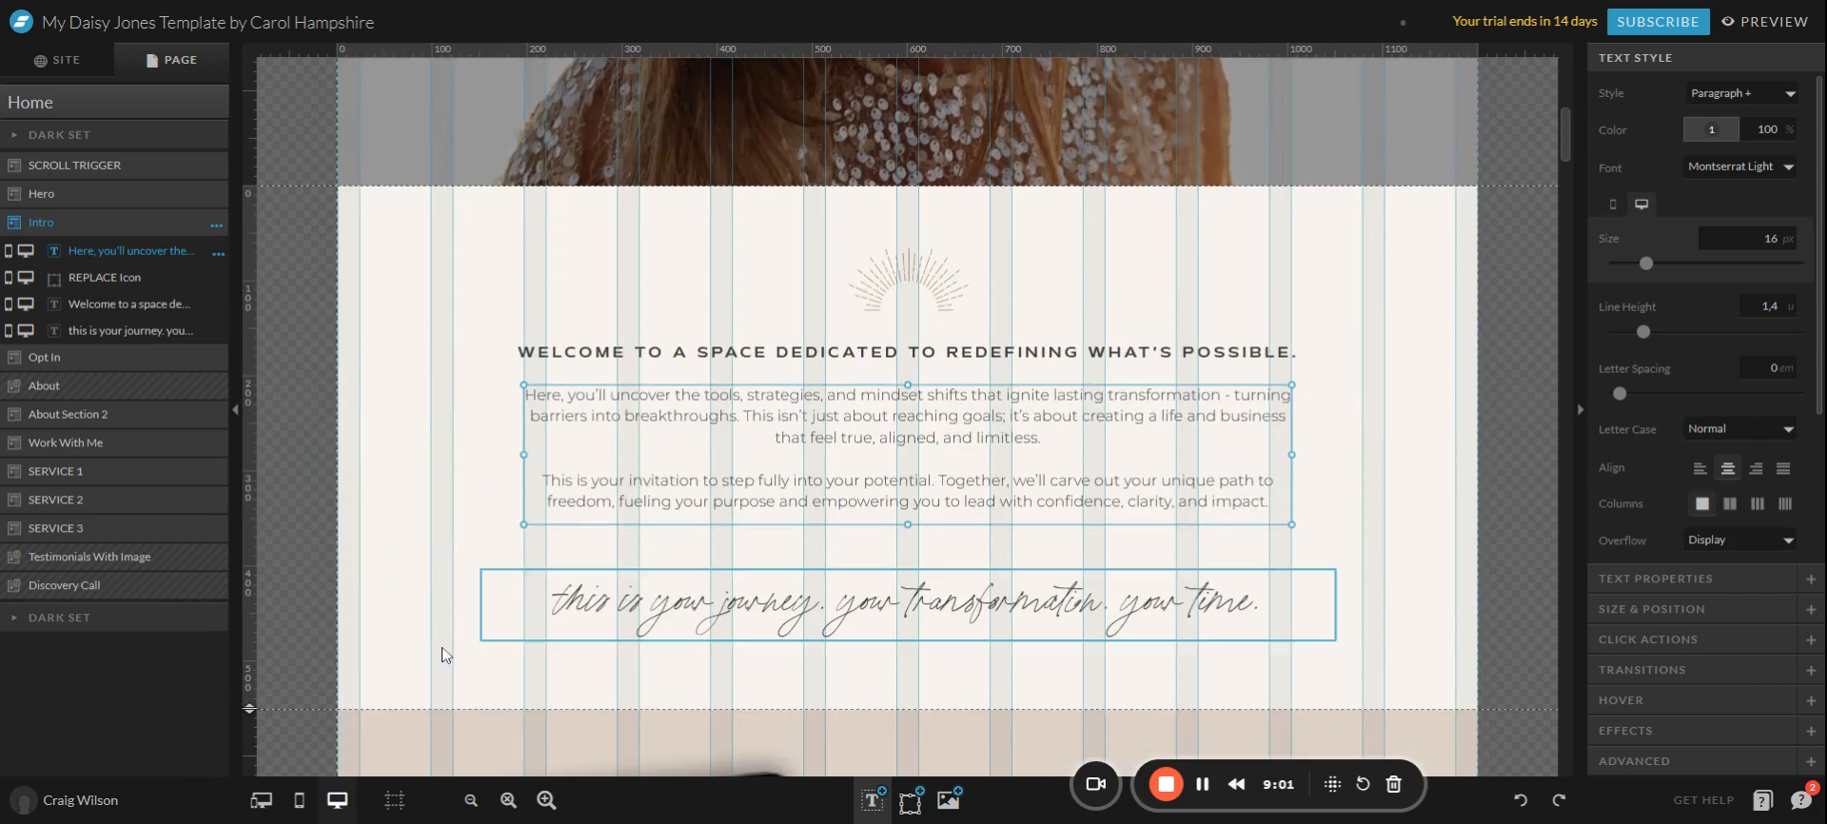
click(299, 800)
scroll(921, 514, down, 2)
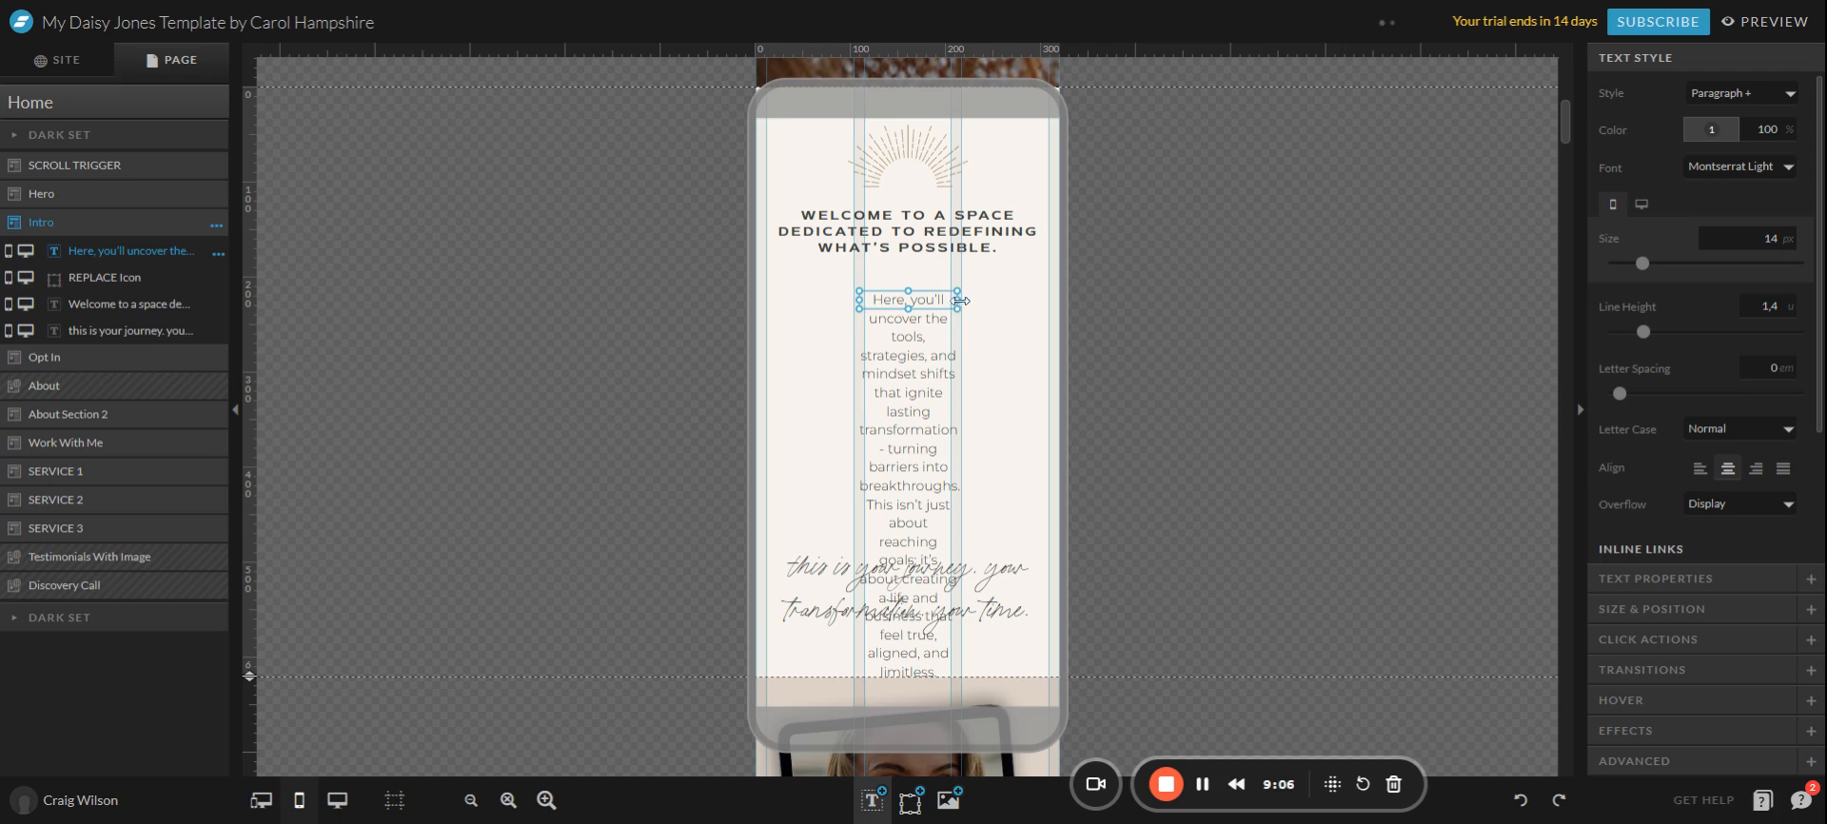
Widen the mobile intro box on both sides and extend it to enclose all the text.
drag(961, 301, 1050, 300)
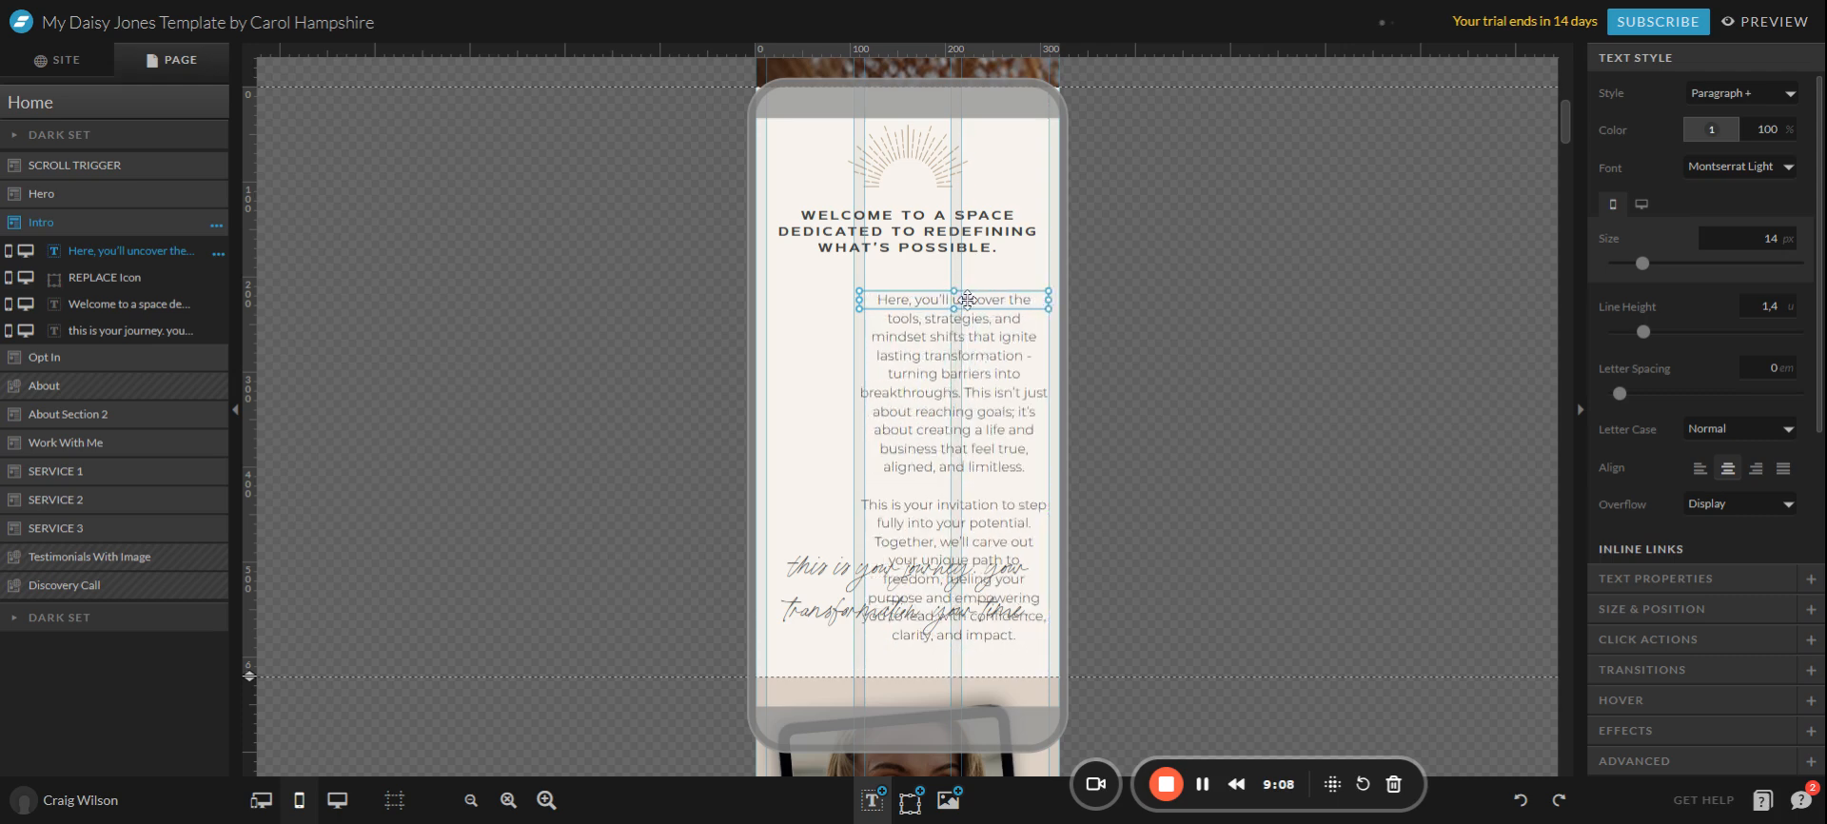
drag(861, 302, 767, 300)
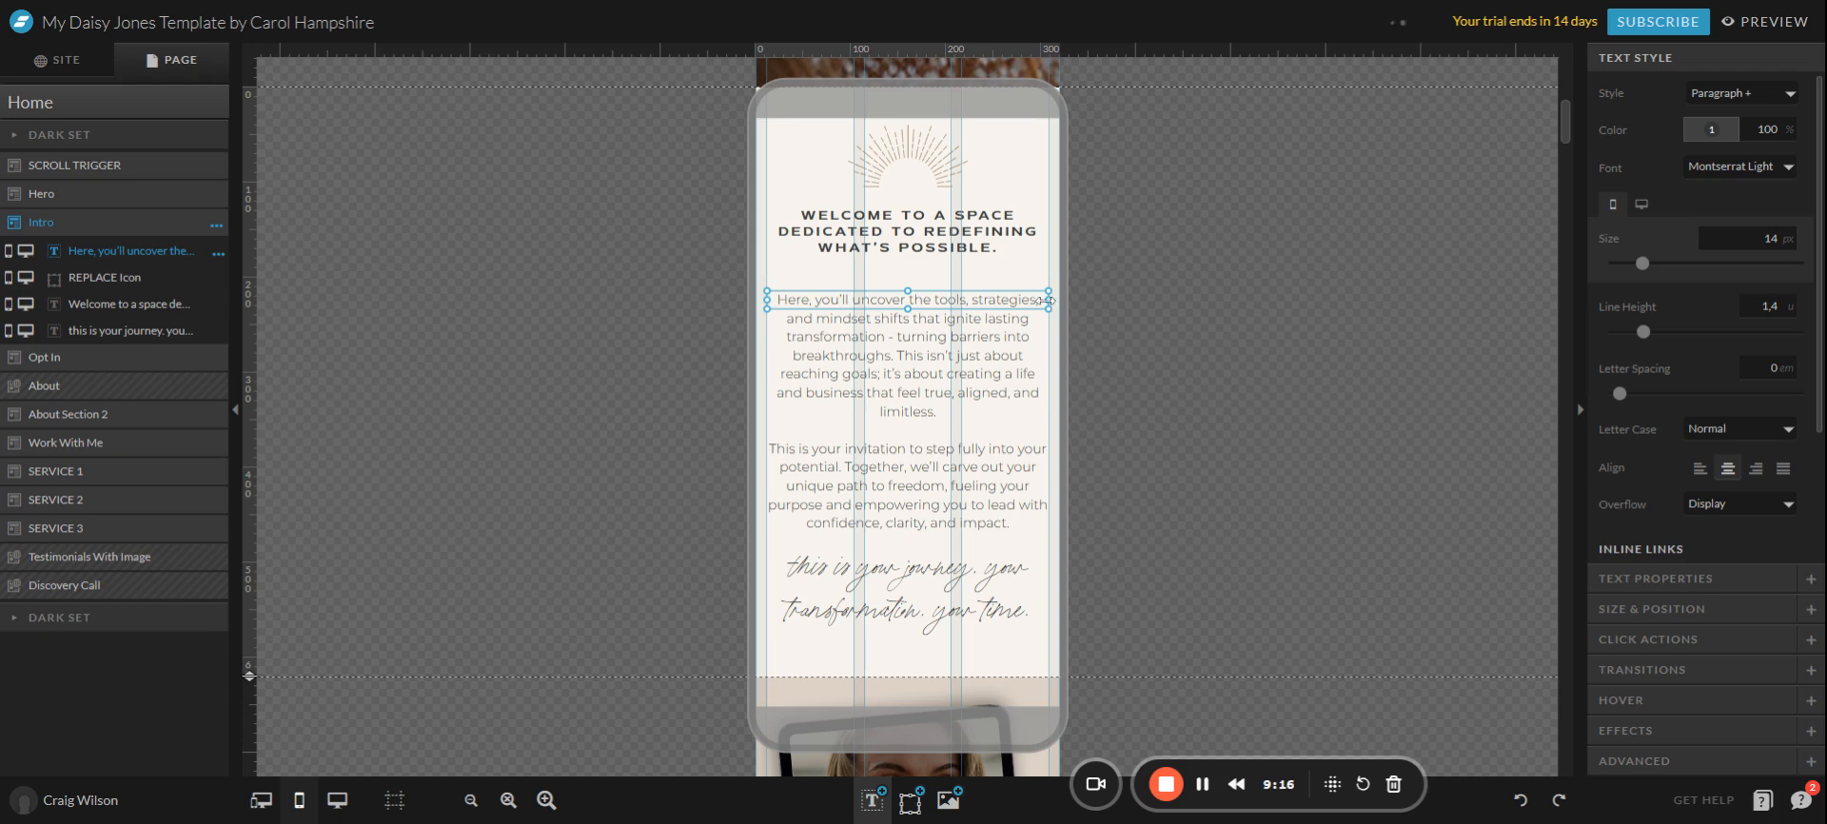
drag(1049, 301, 1060, 302)
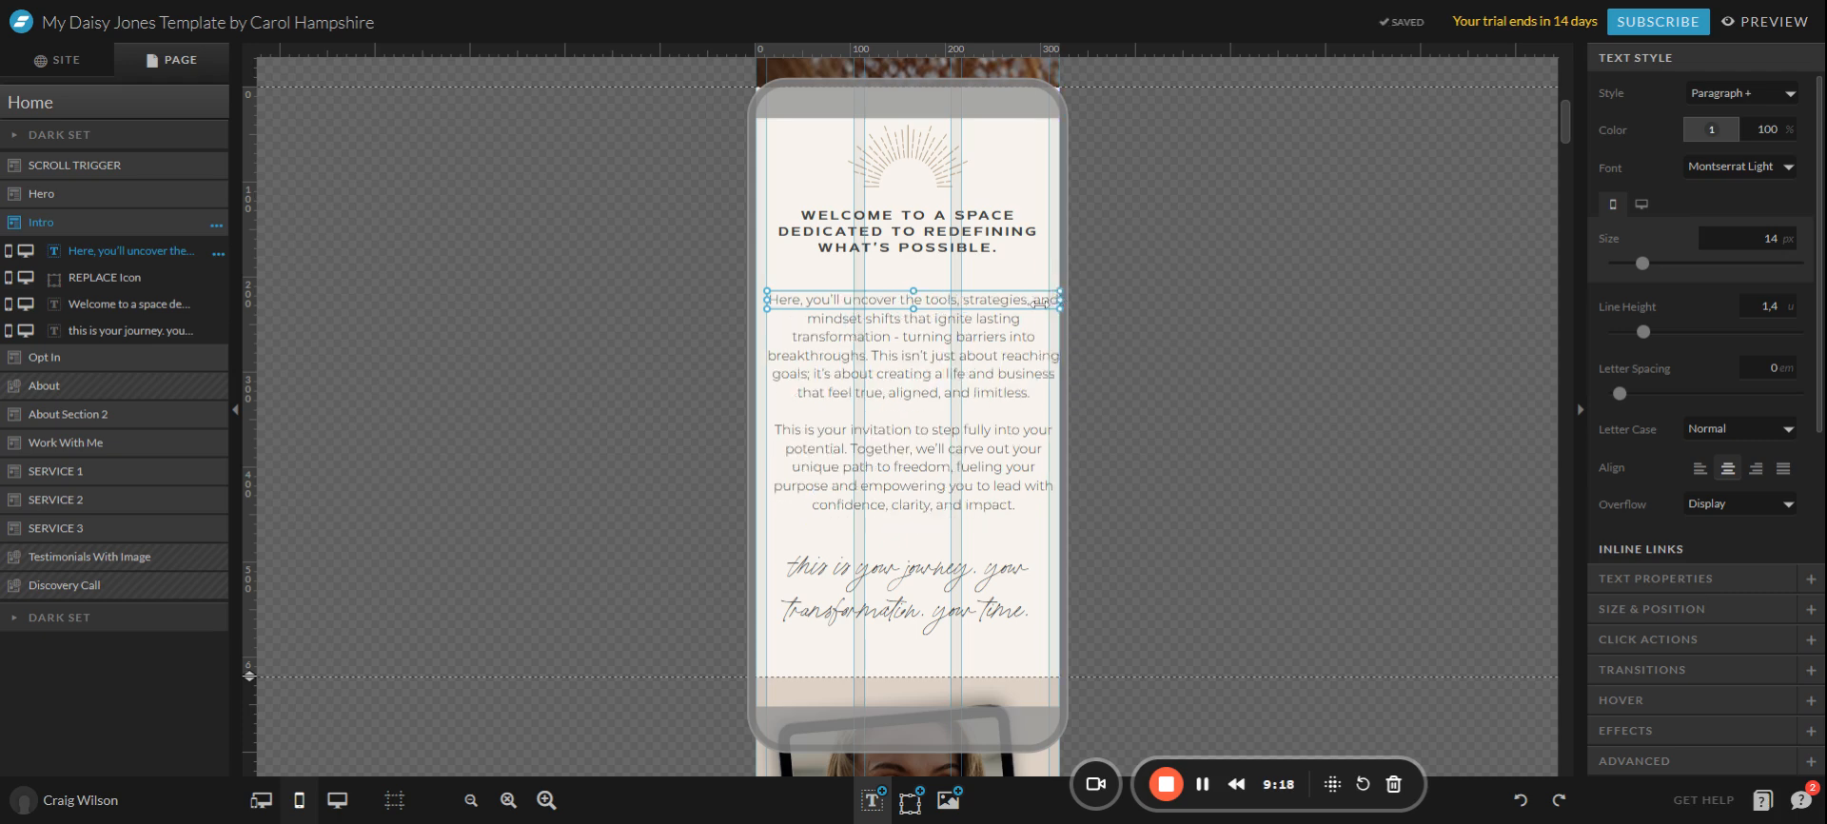
drag(768, 301, 755, 300)
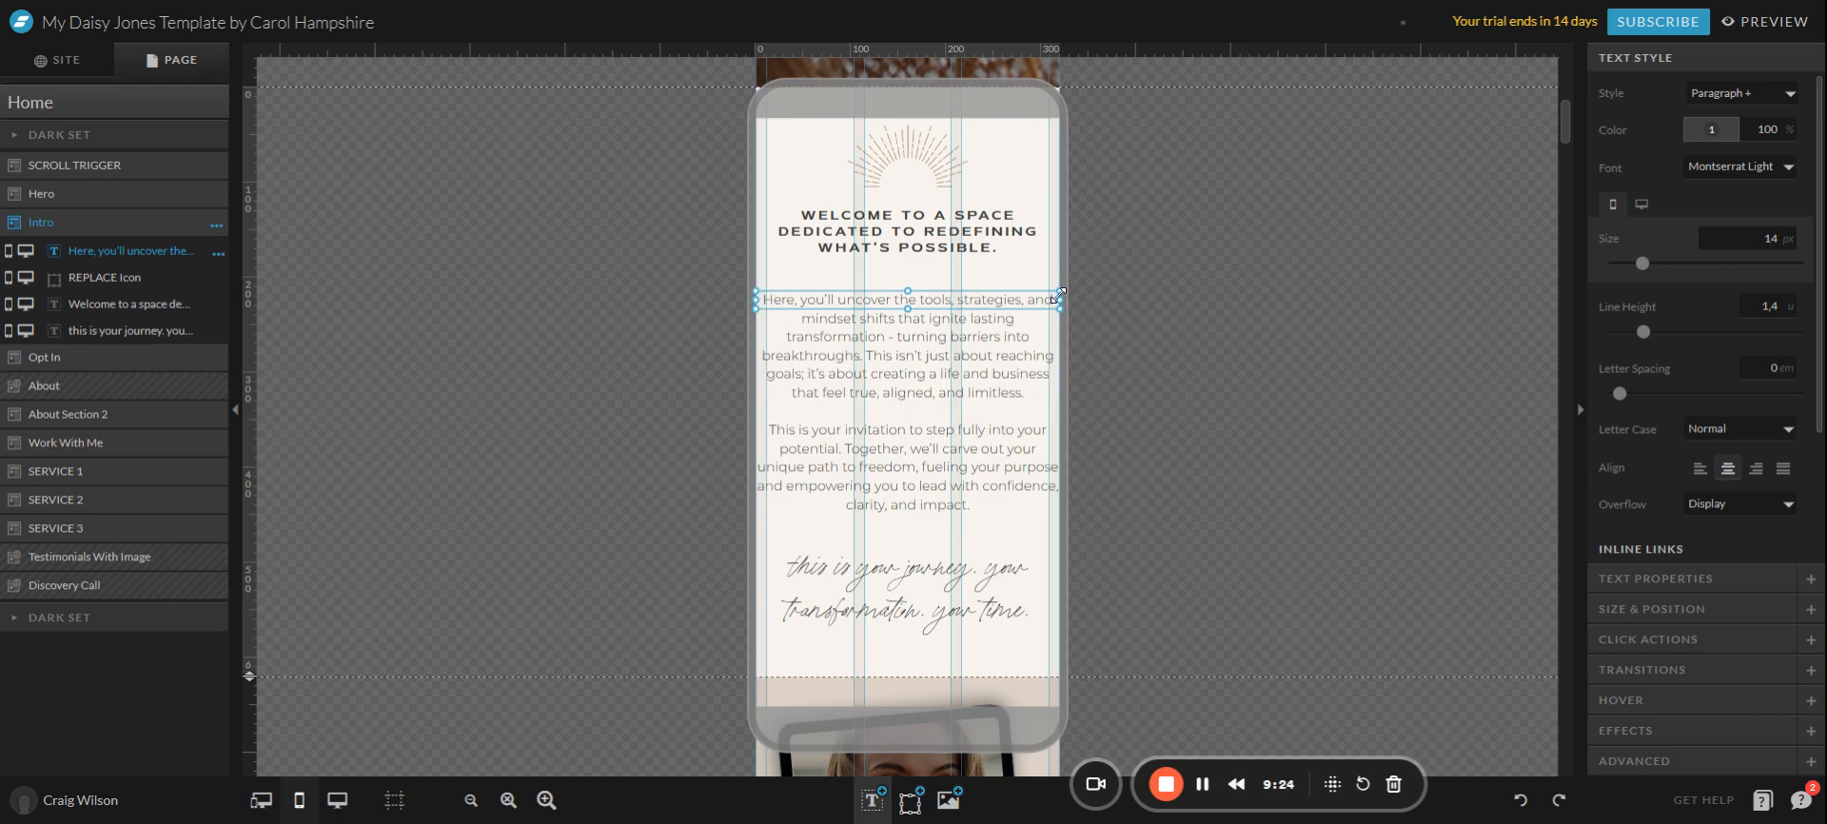
drag(1061, 299, 1055, 299)
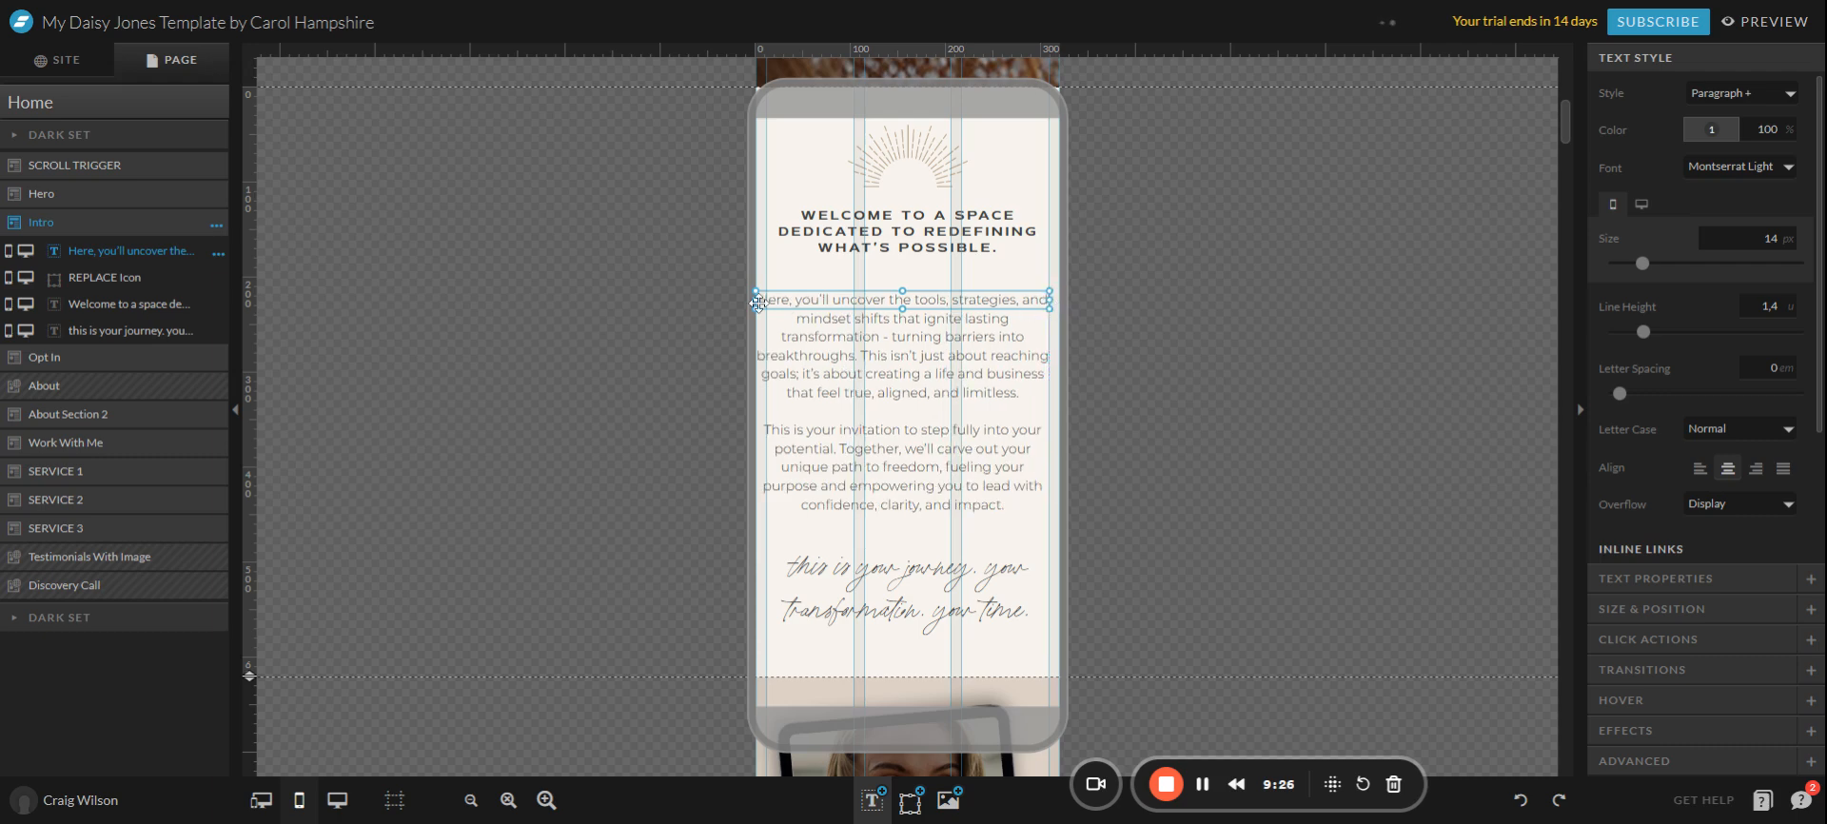
drag(758, 302, 766, 302)
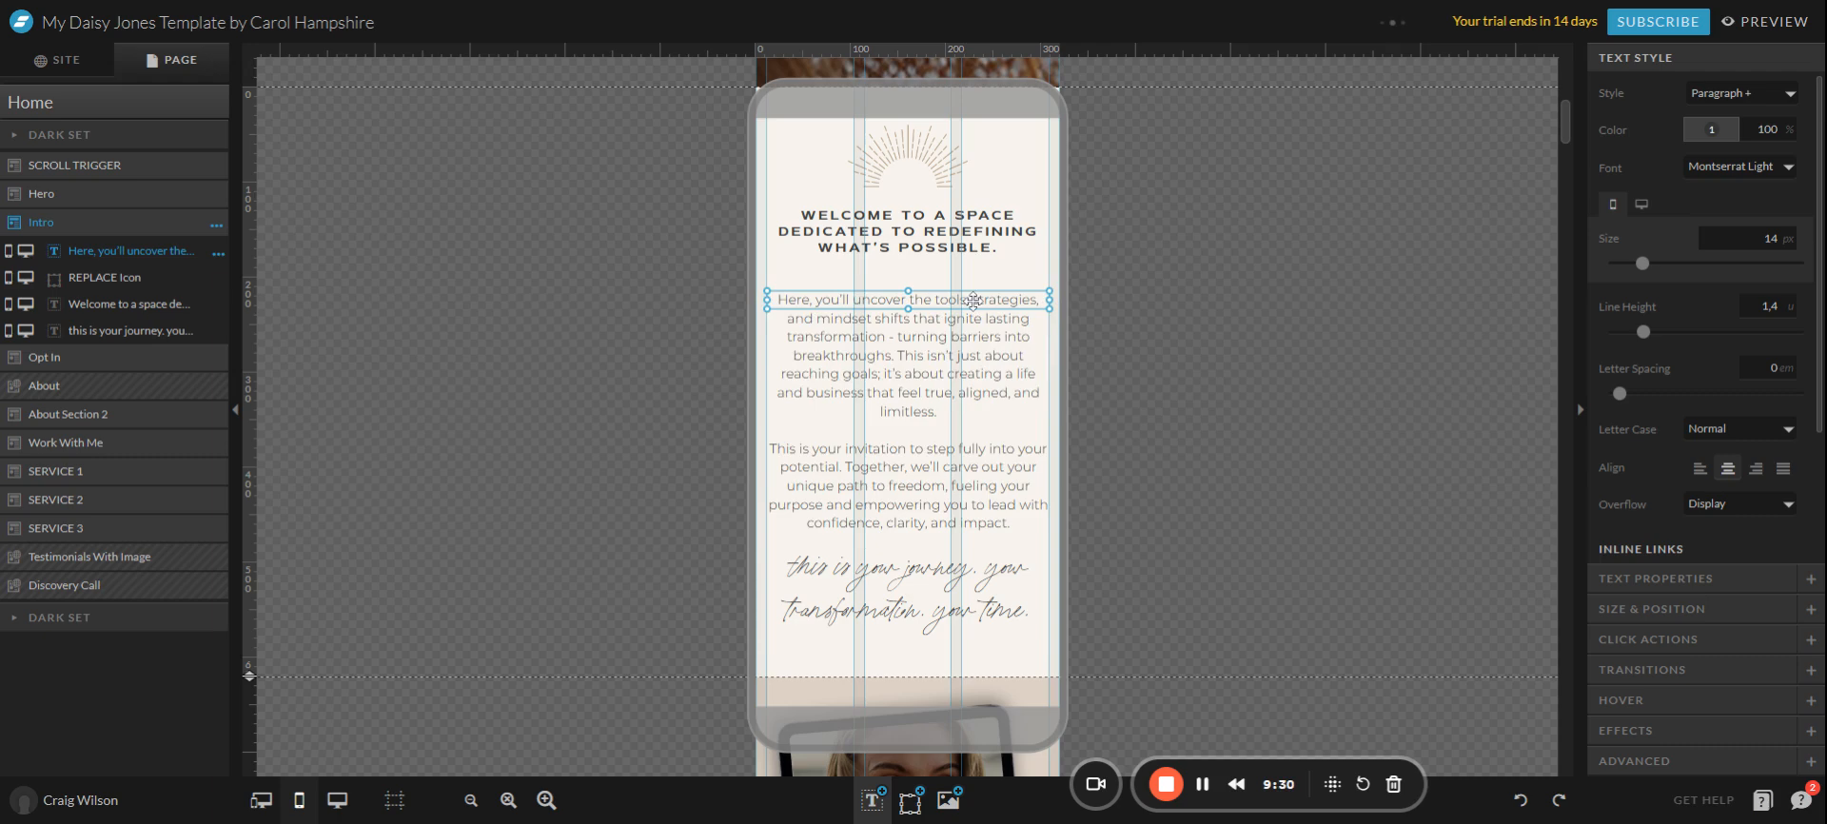
drag(909, 312, 916, 548)
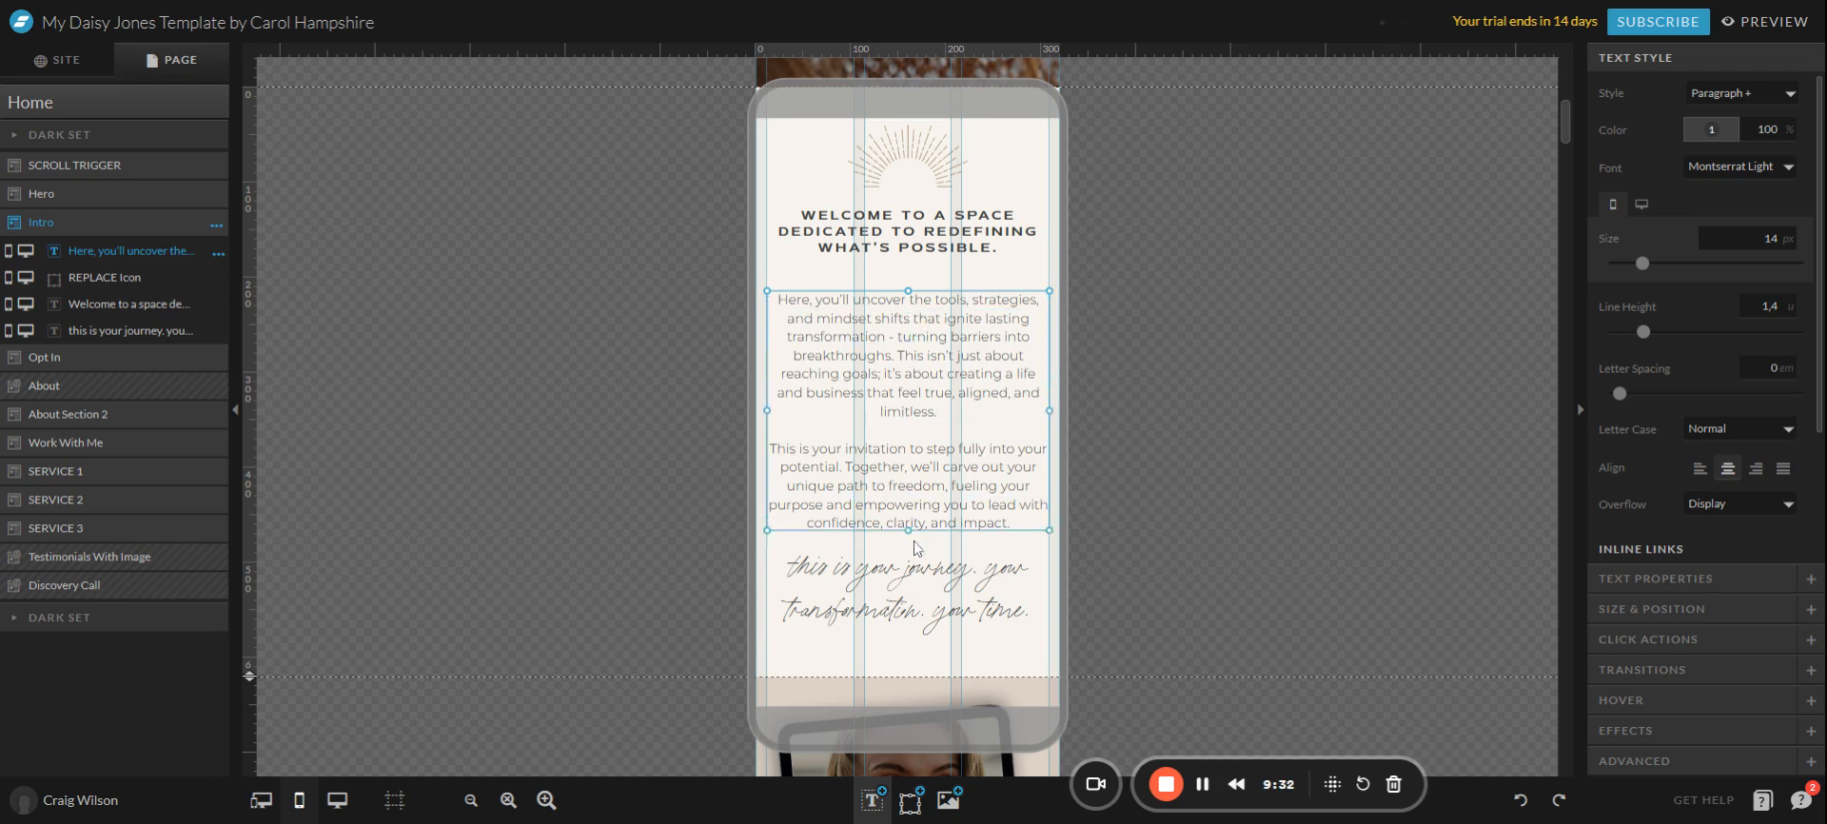
Trim the paragraph box's top and bottom edges and raise the paragraph about 16 px.
double_click(917, 335)
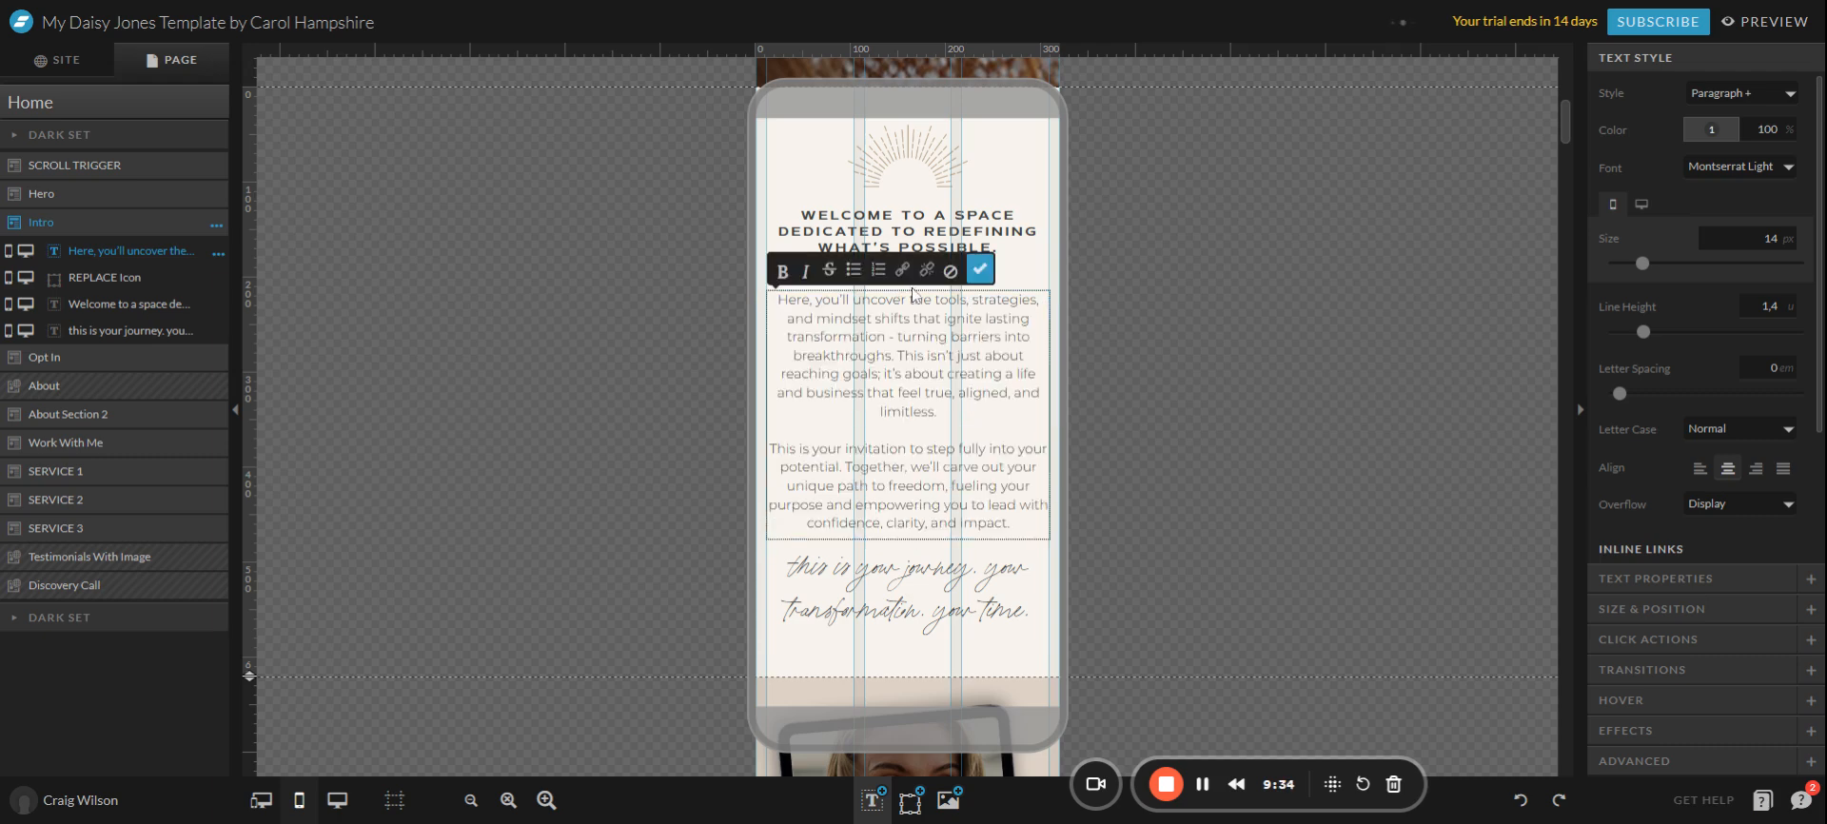
click(1156, 371)
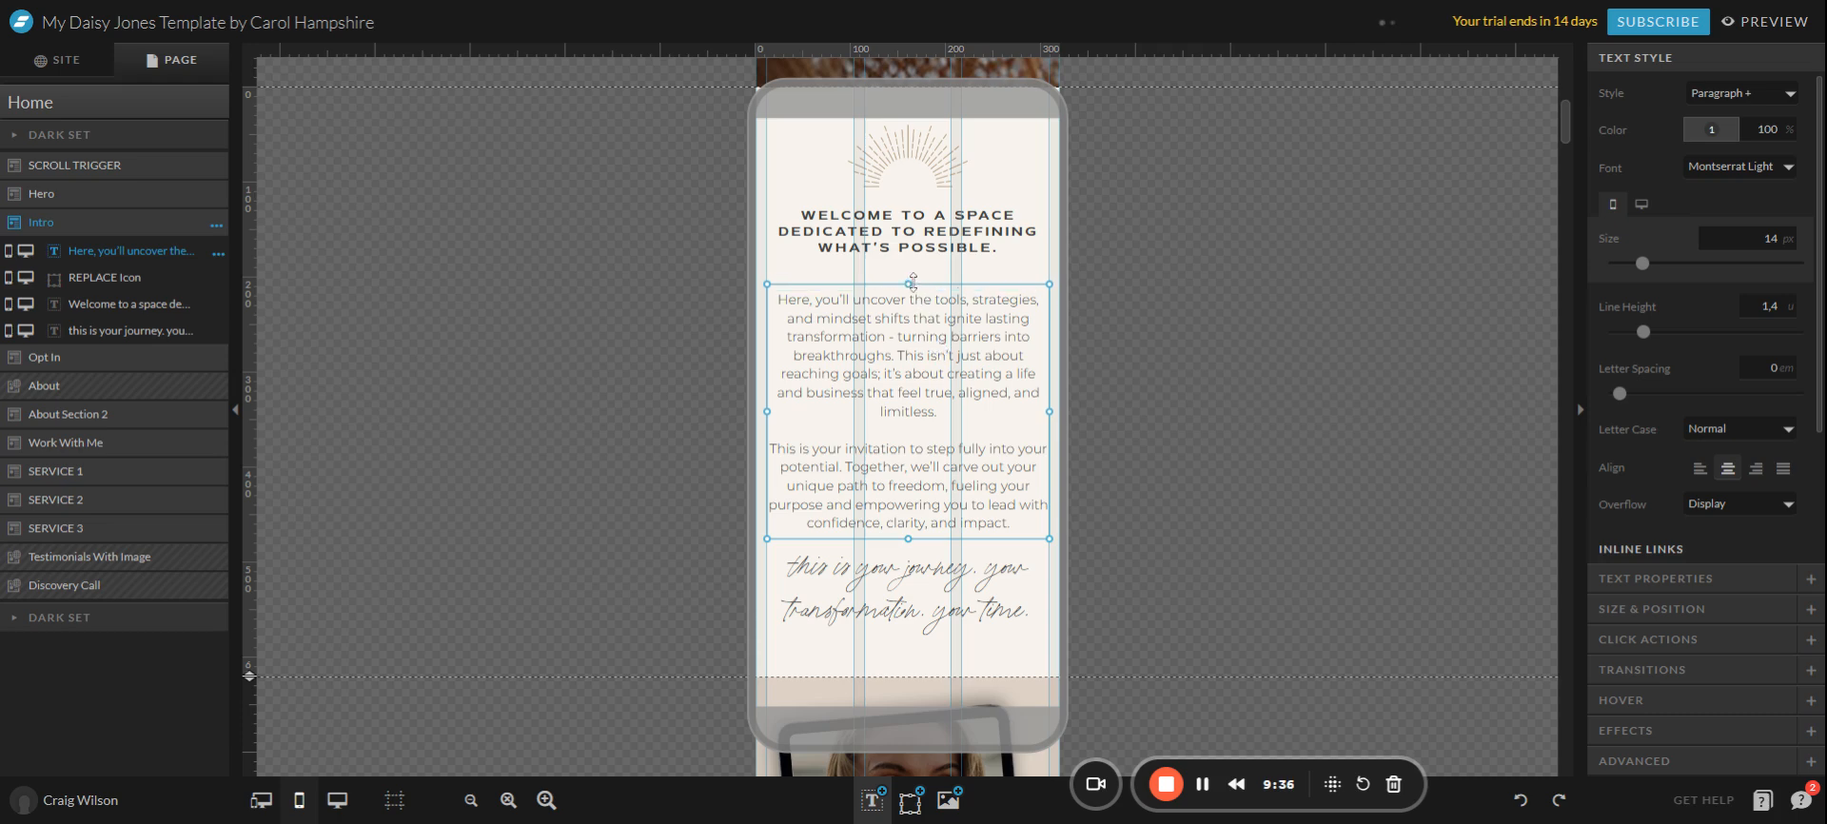
drag(911, 290, 911, 272)
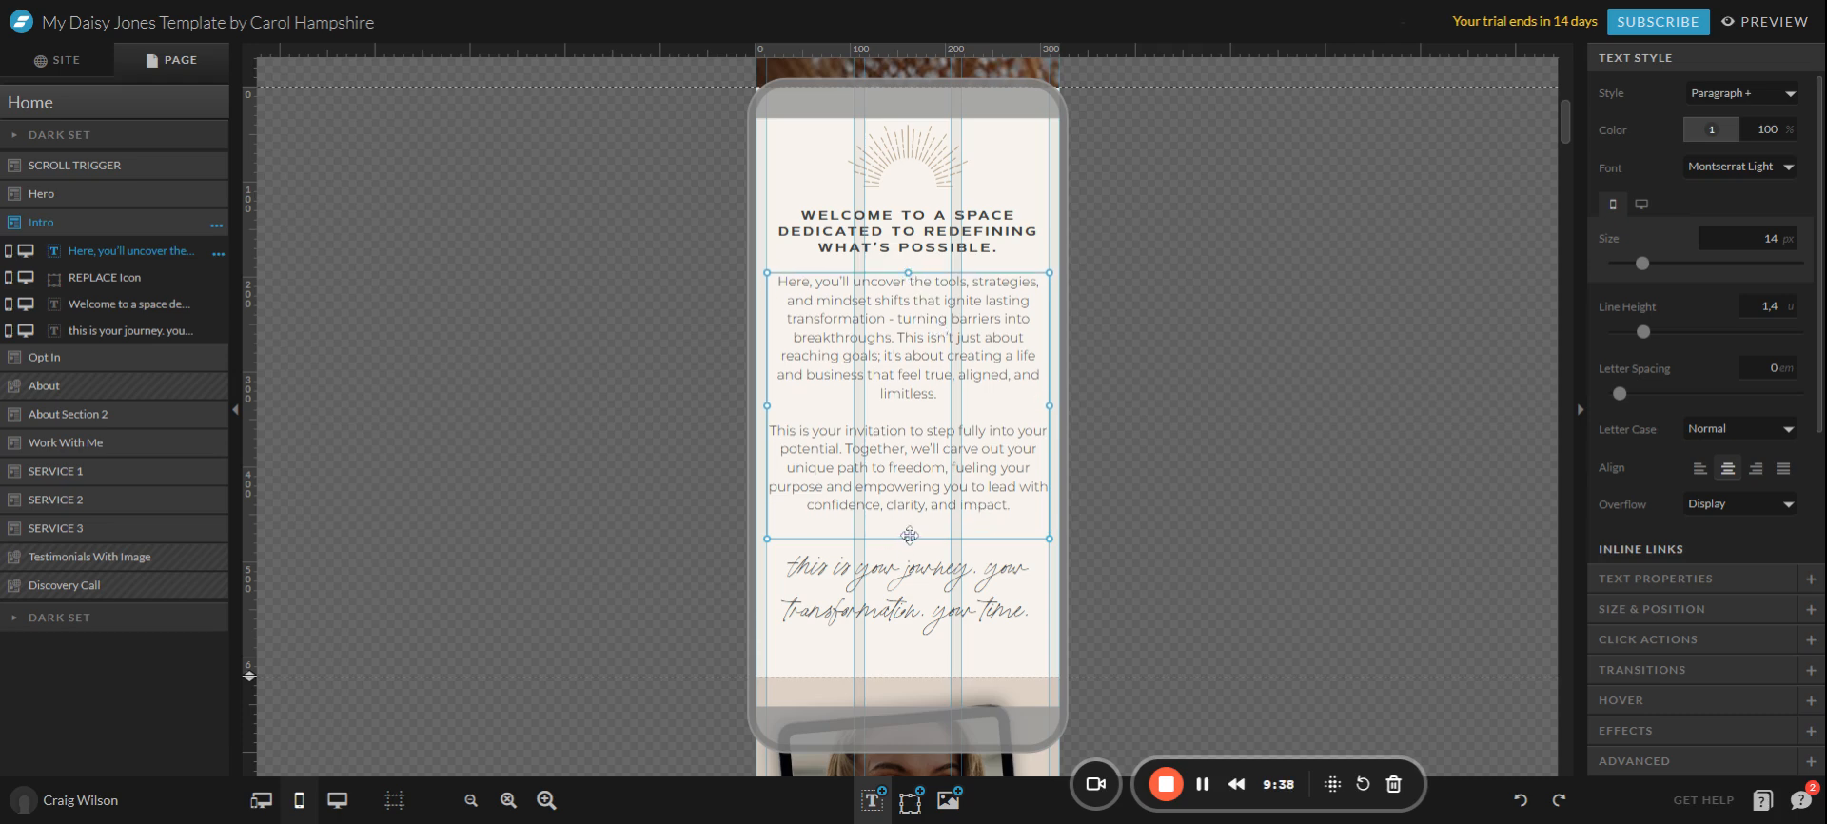
drag(910, 538, 908, 521)
click(1266, 471)
drag(983, 388, 981, 368)
click(1204, 390)
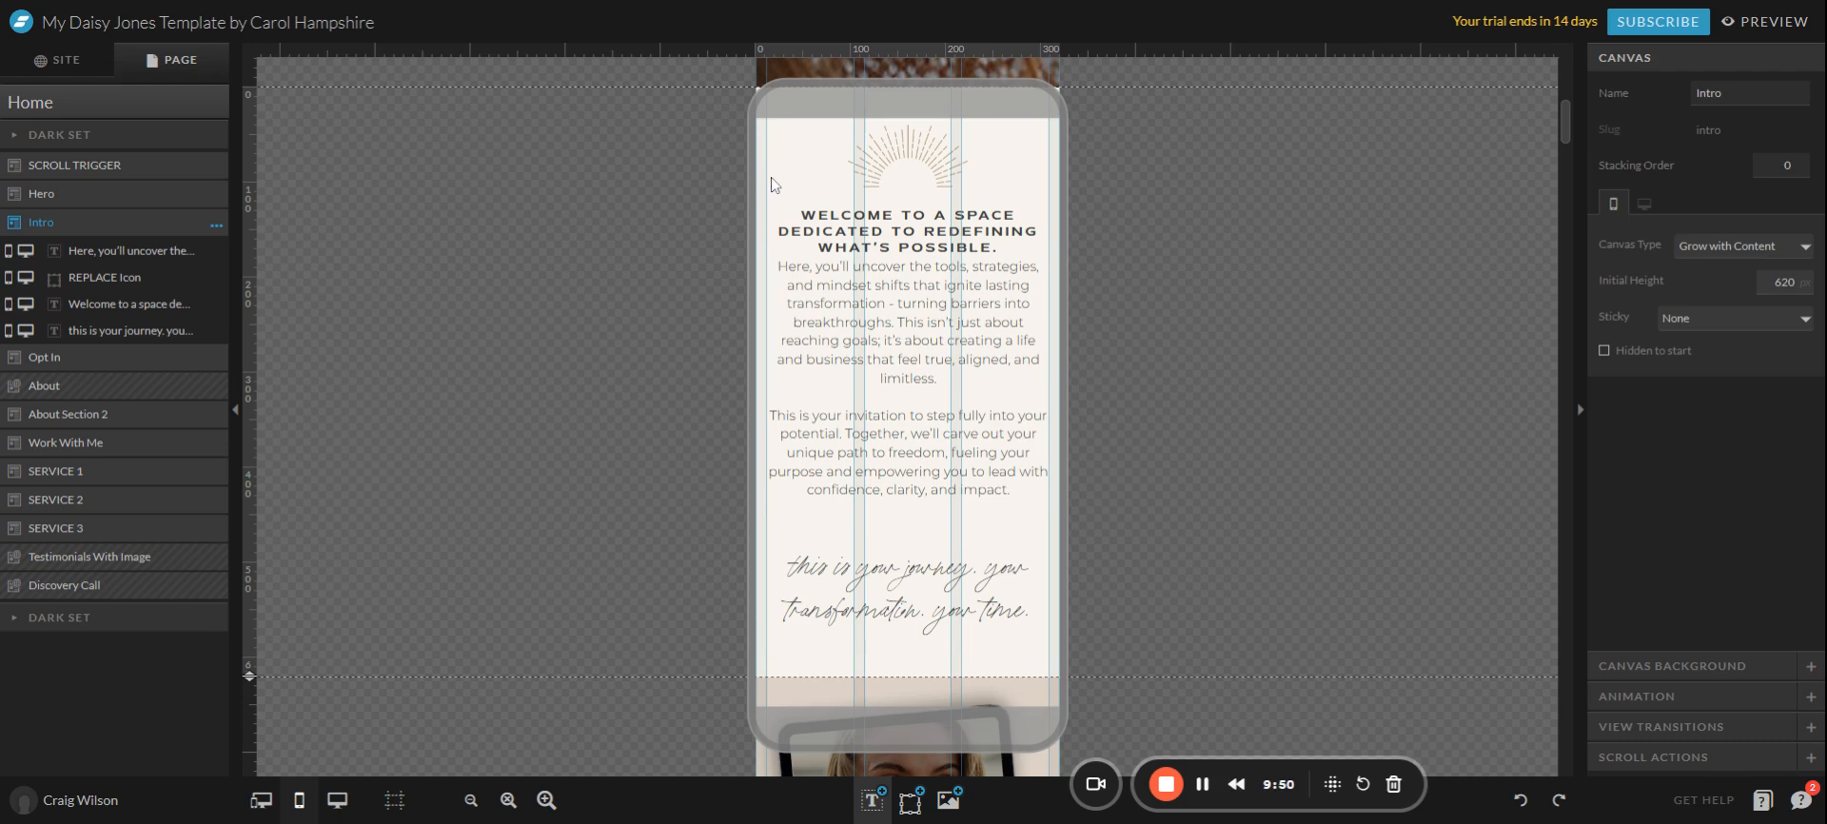
drag(773, 197, 796, 657)
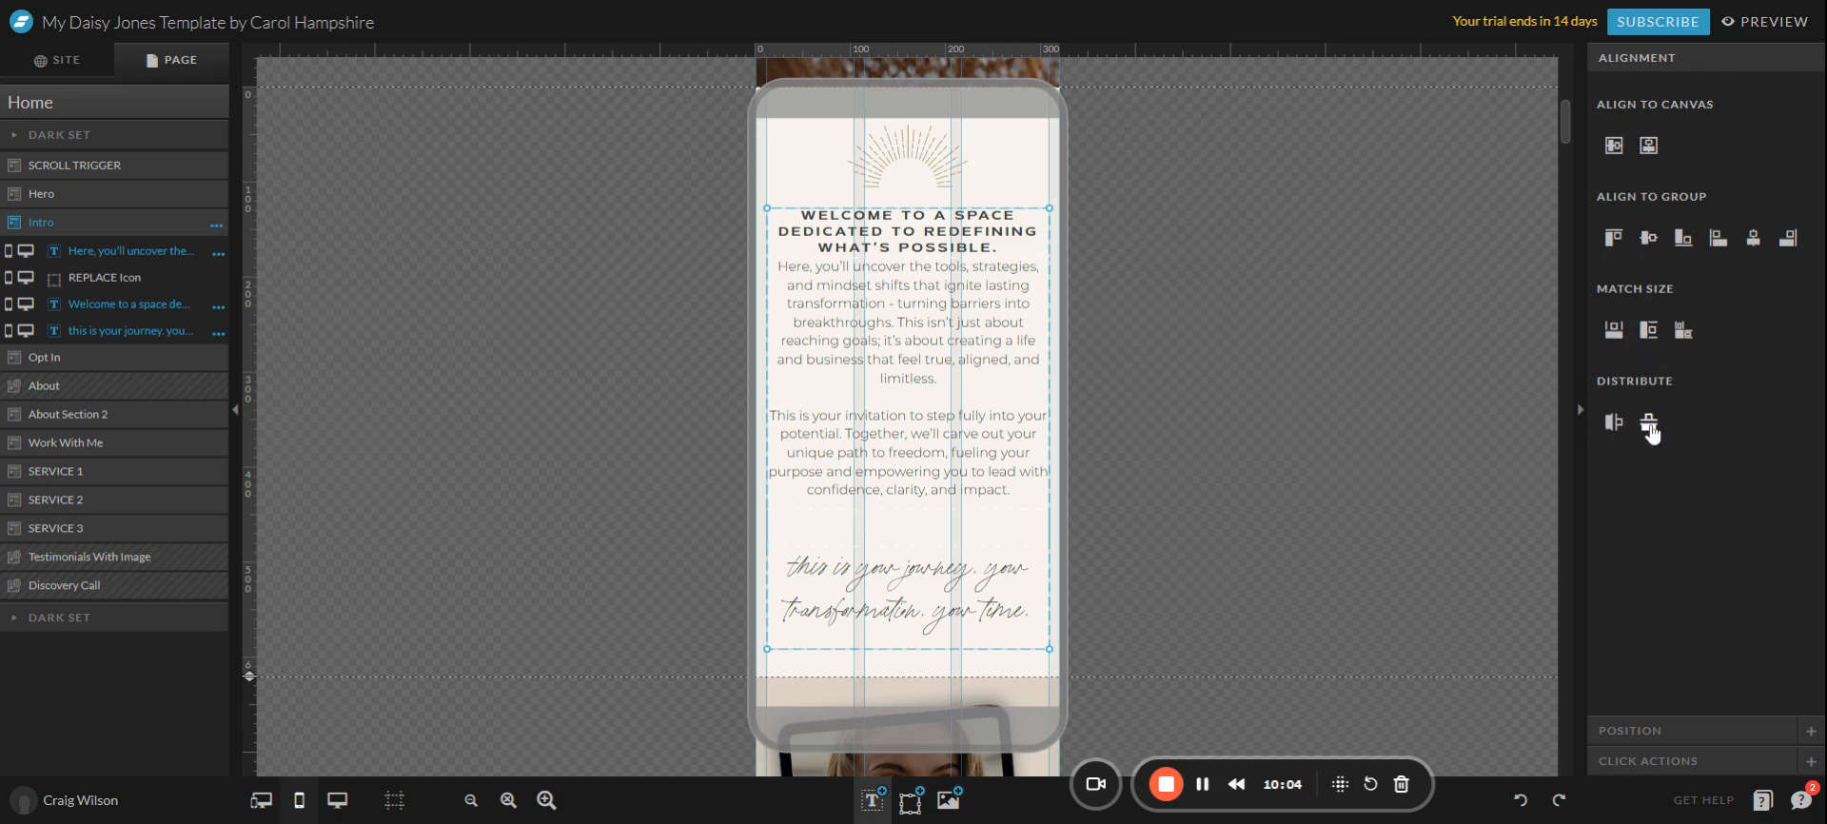
click(1203, 513)
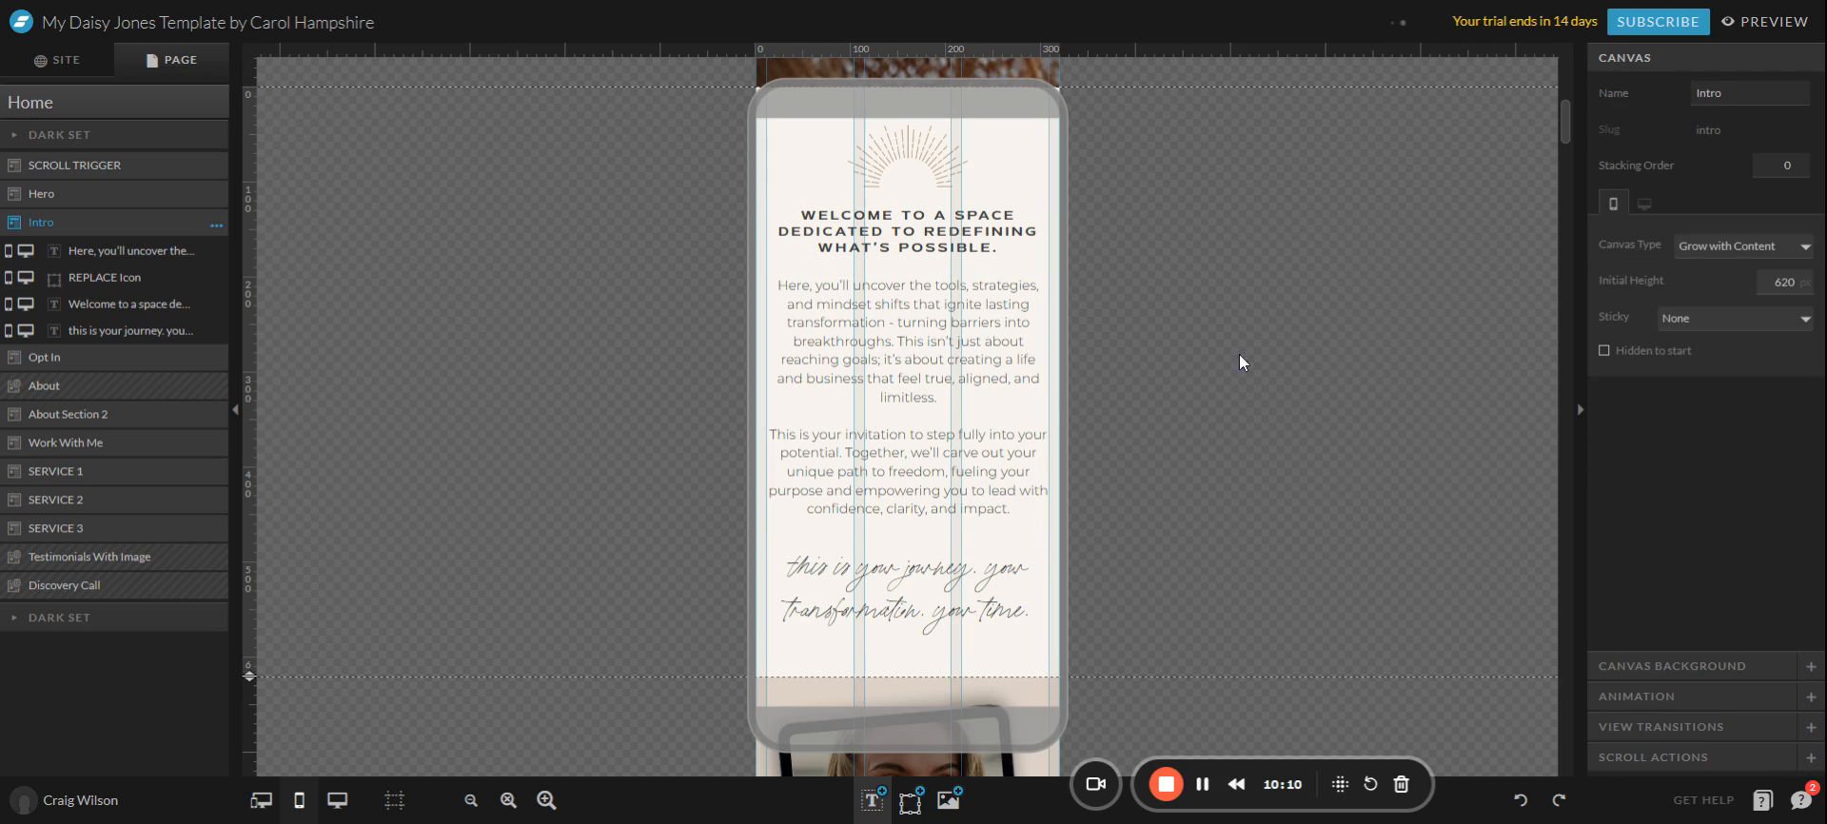
Narrow the intro paragraph to 280 px wide and centre it horizontally on the canvas.
click(904, 465)
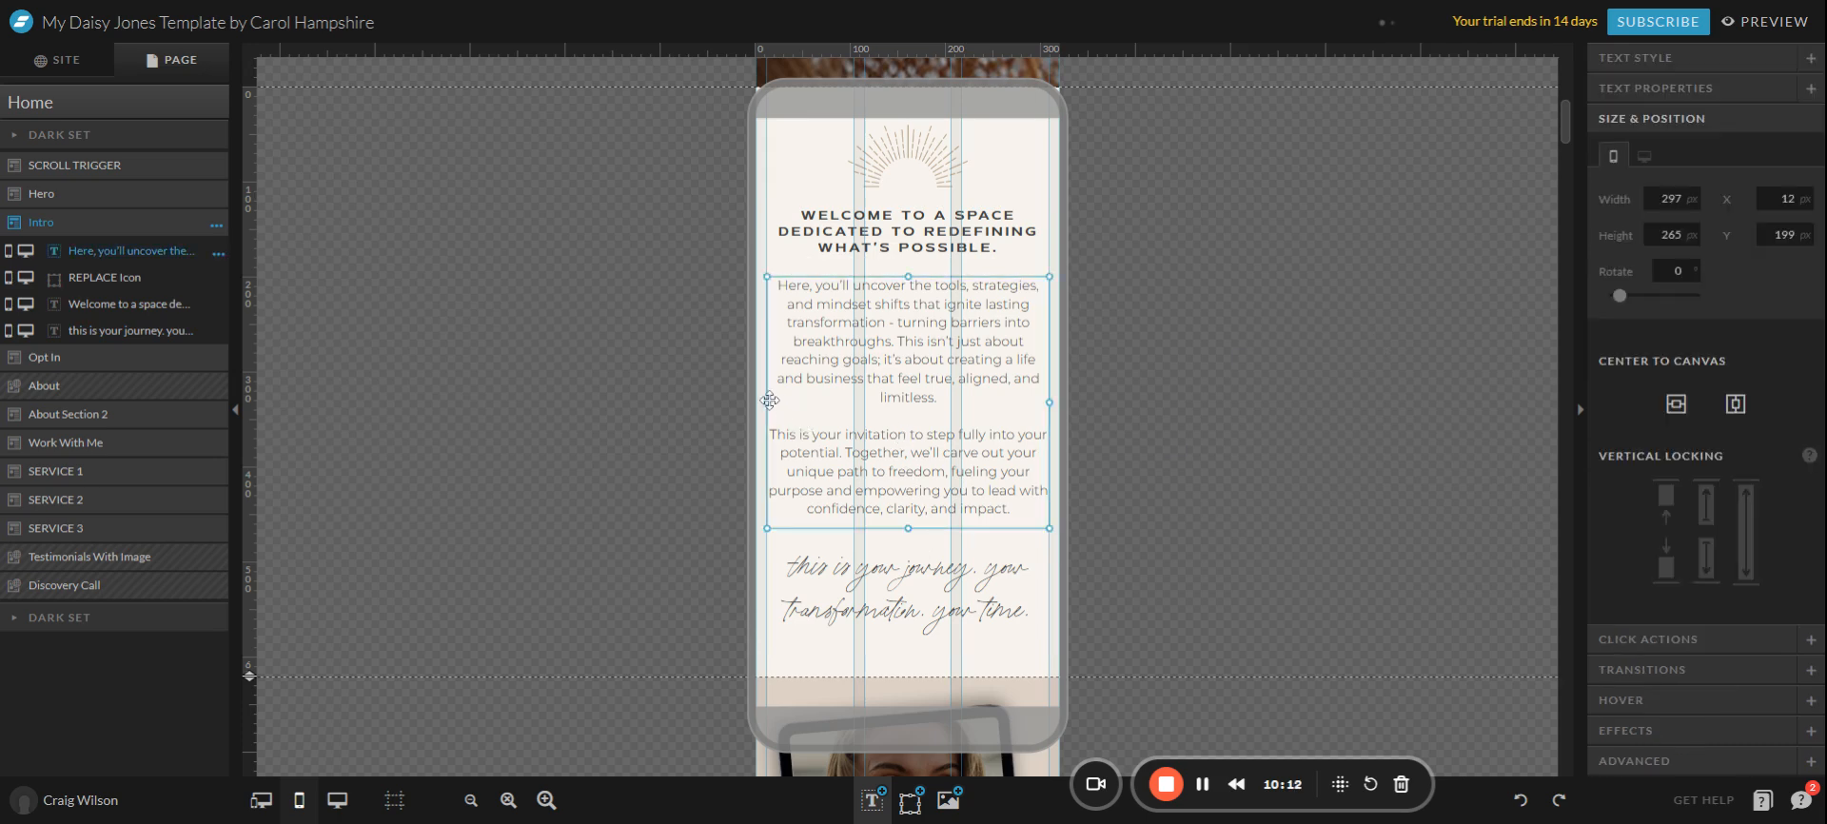
drag(770, 399, 786, 399)
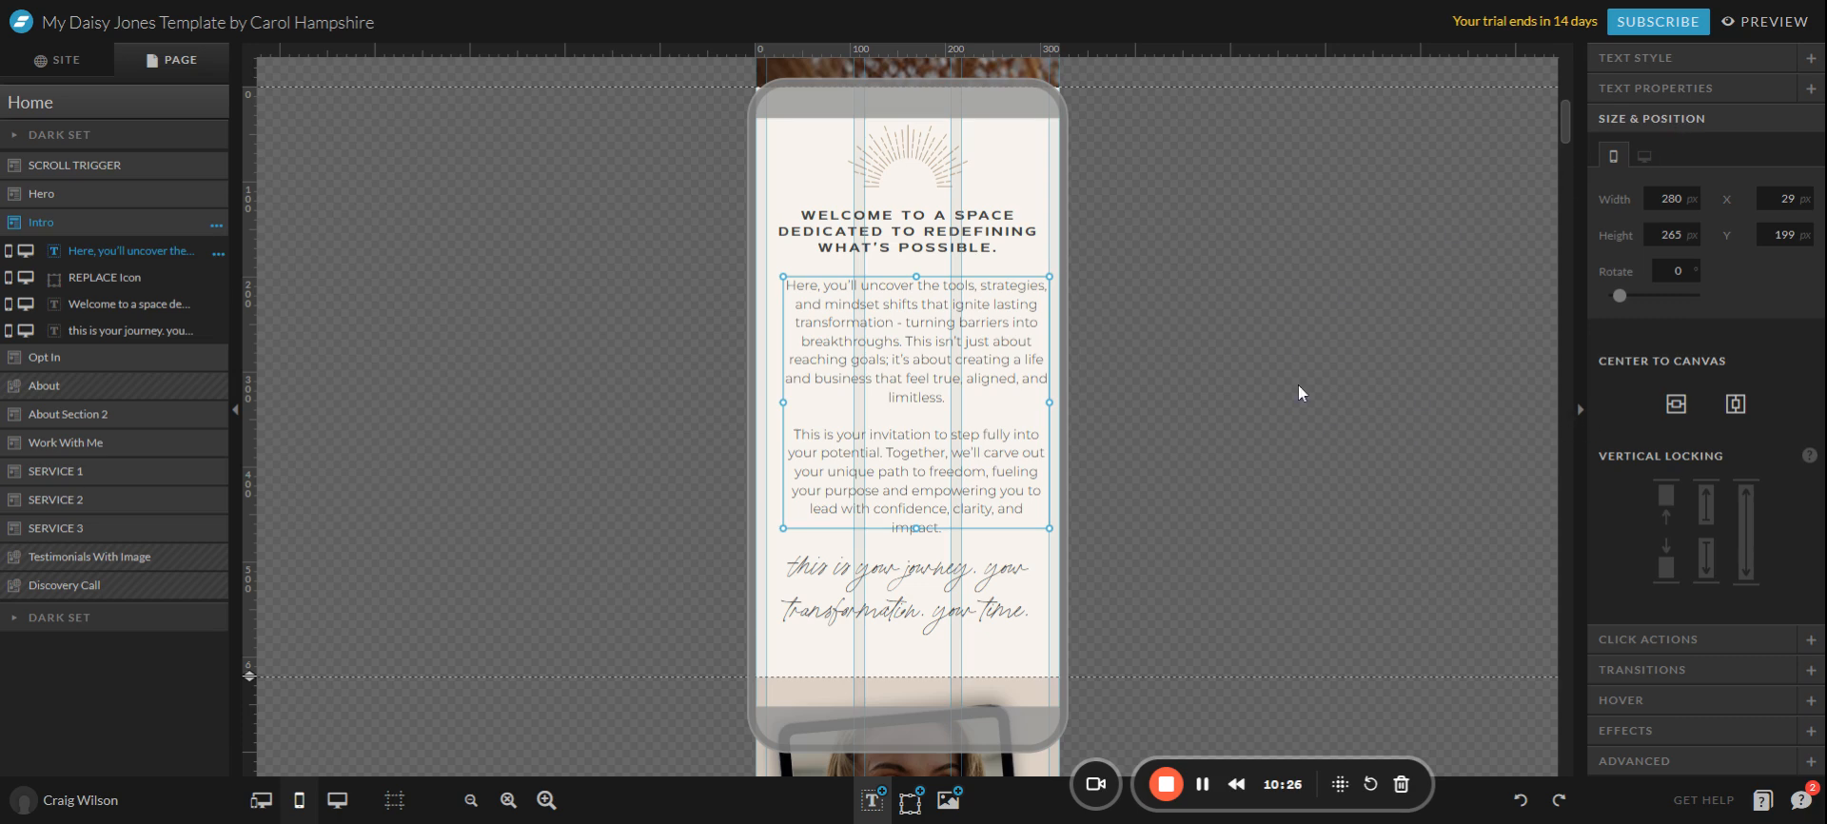
click(1736, 406)
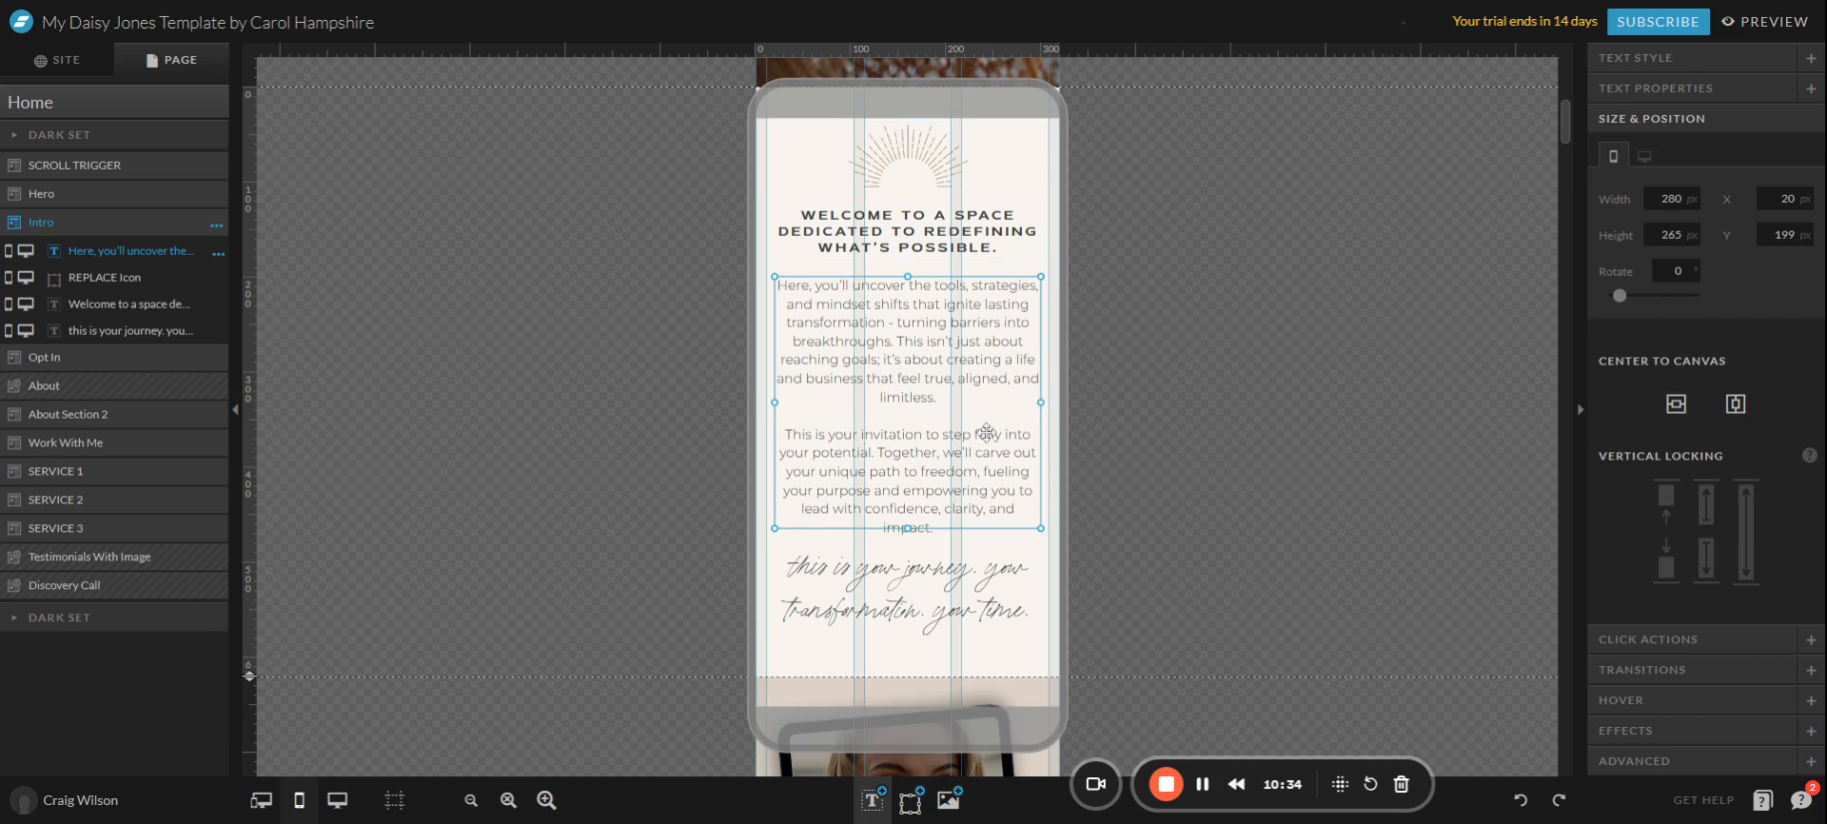
In the desktop layout, centre the intro paragraph on the canvas and nudge it down along the centre guide.
click(337, 800)
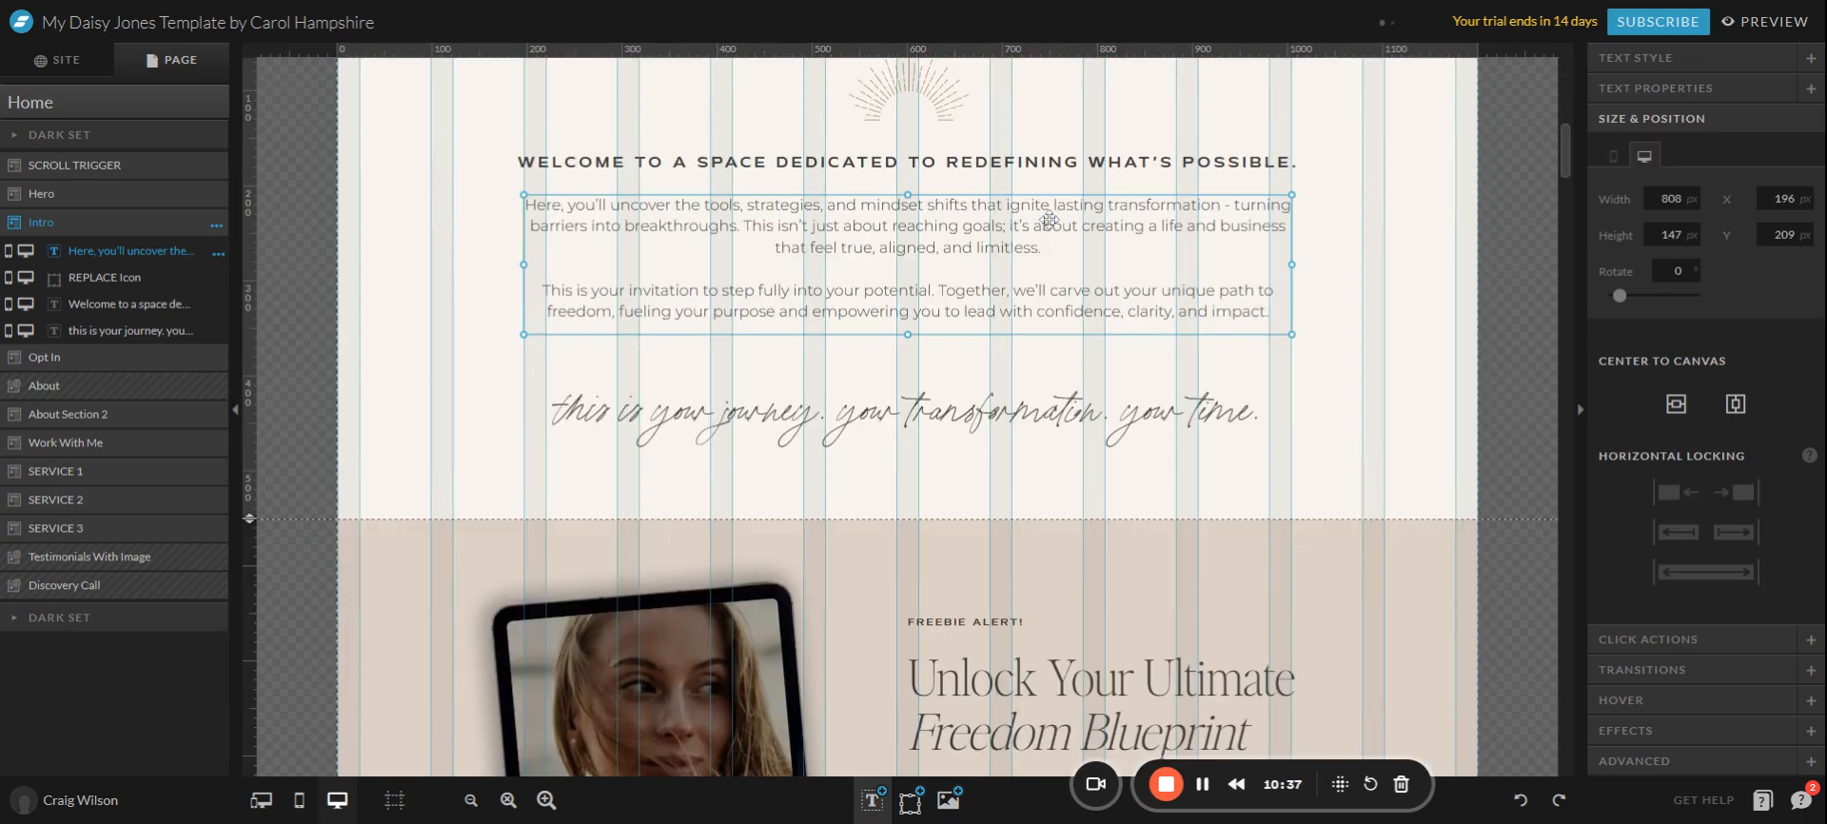
drag(1051, 220, 887, 223)
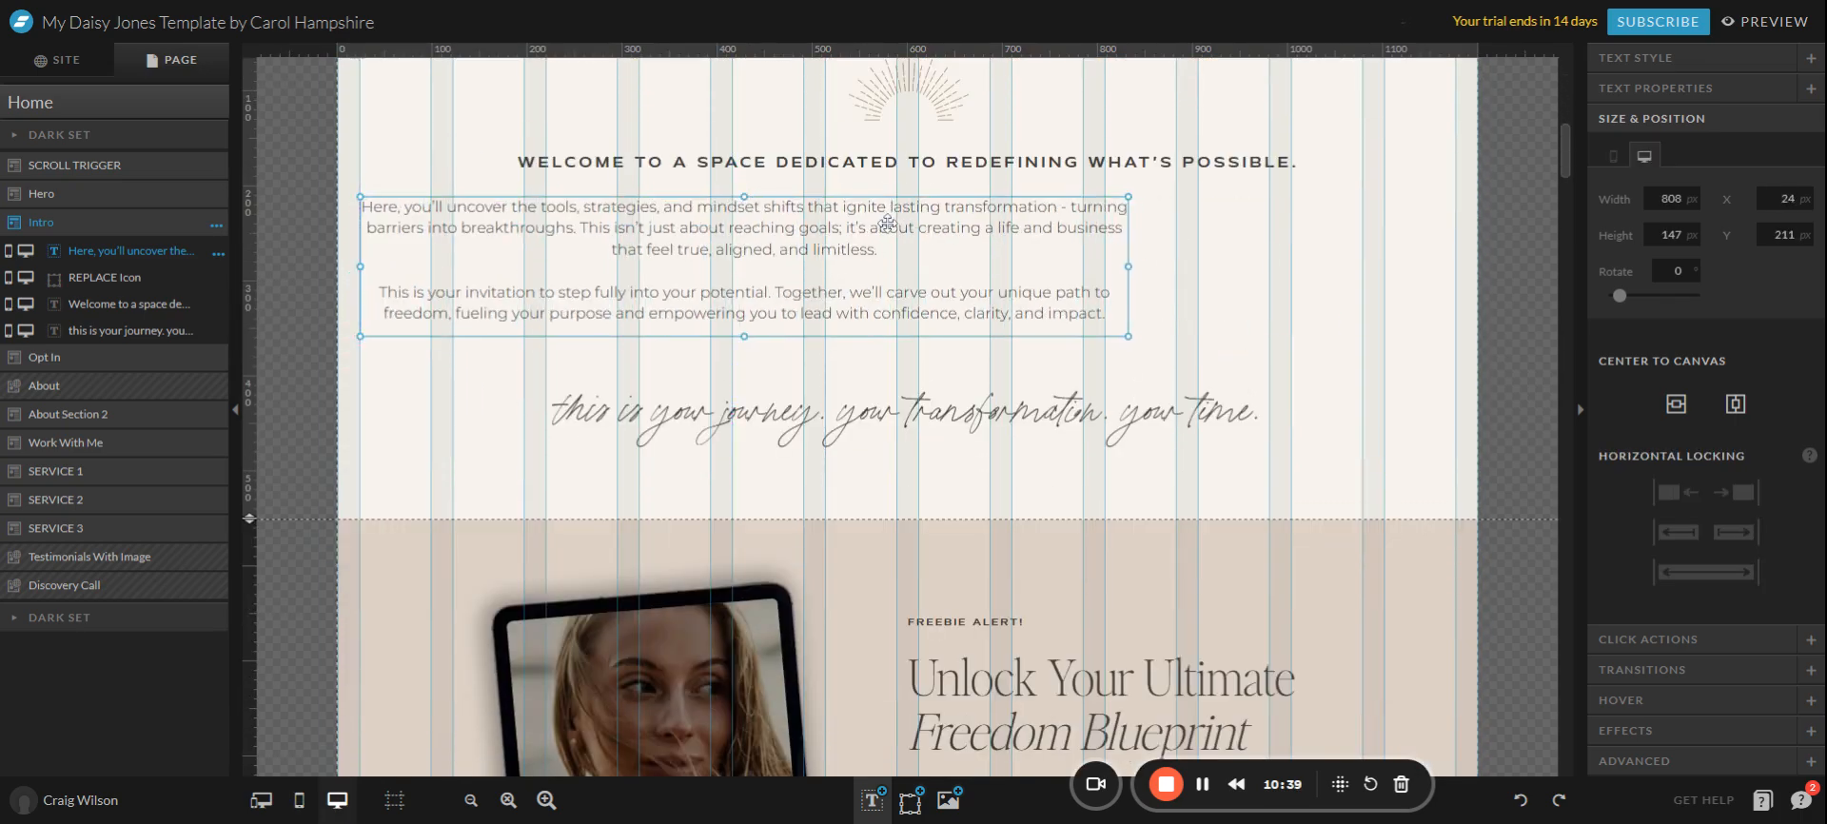
click(1736, 405)
click(1677, 408)
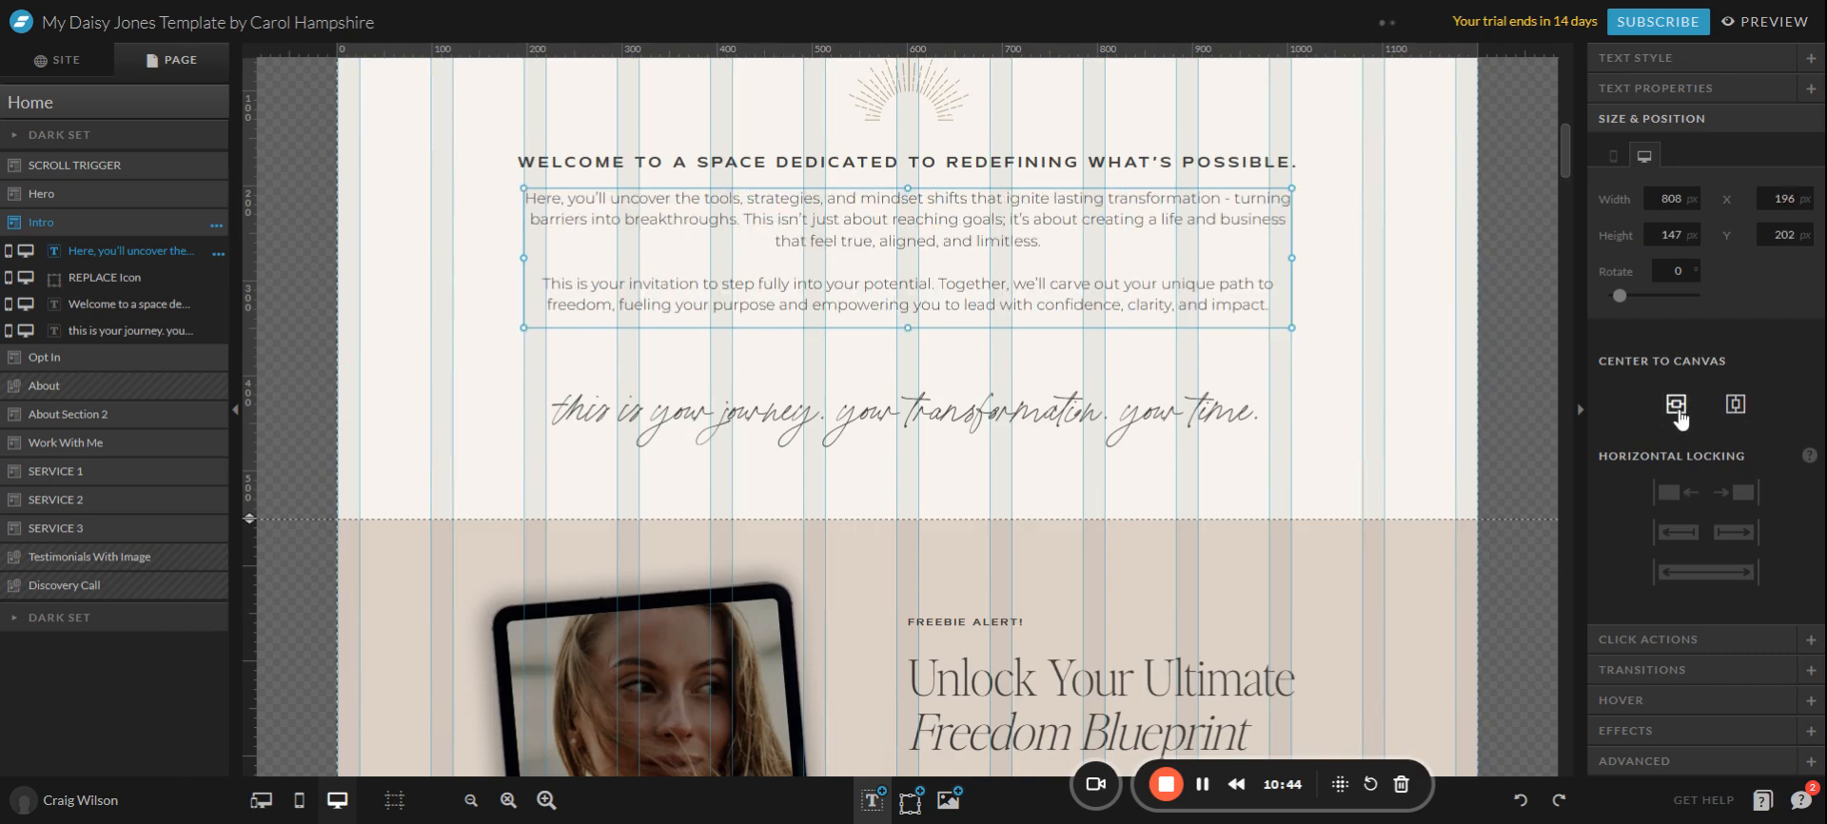
scroll(1410, 347, up, 1)
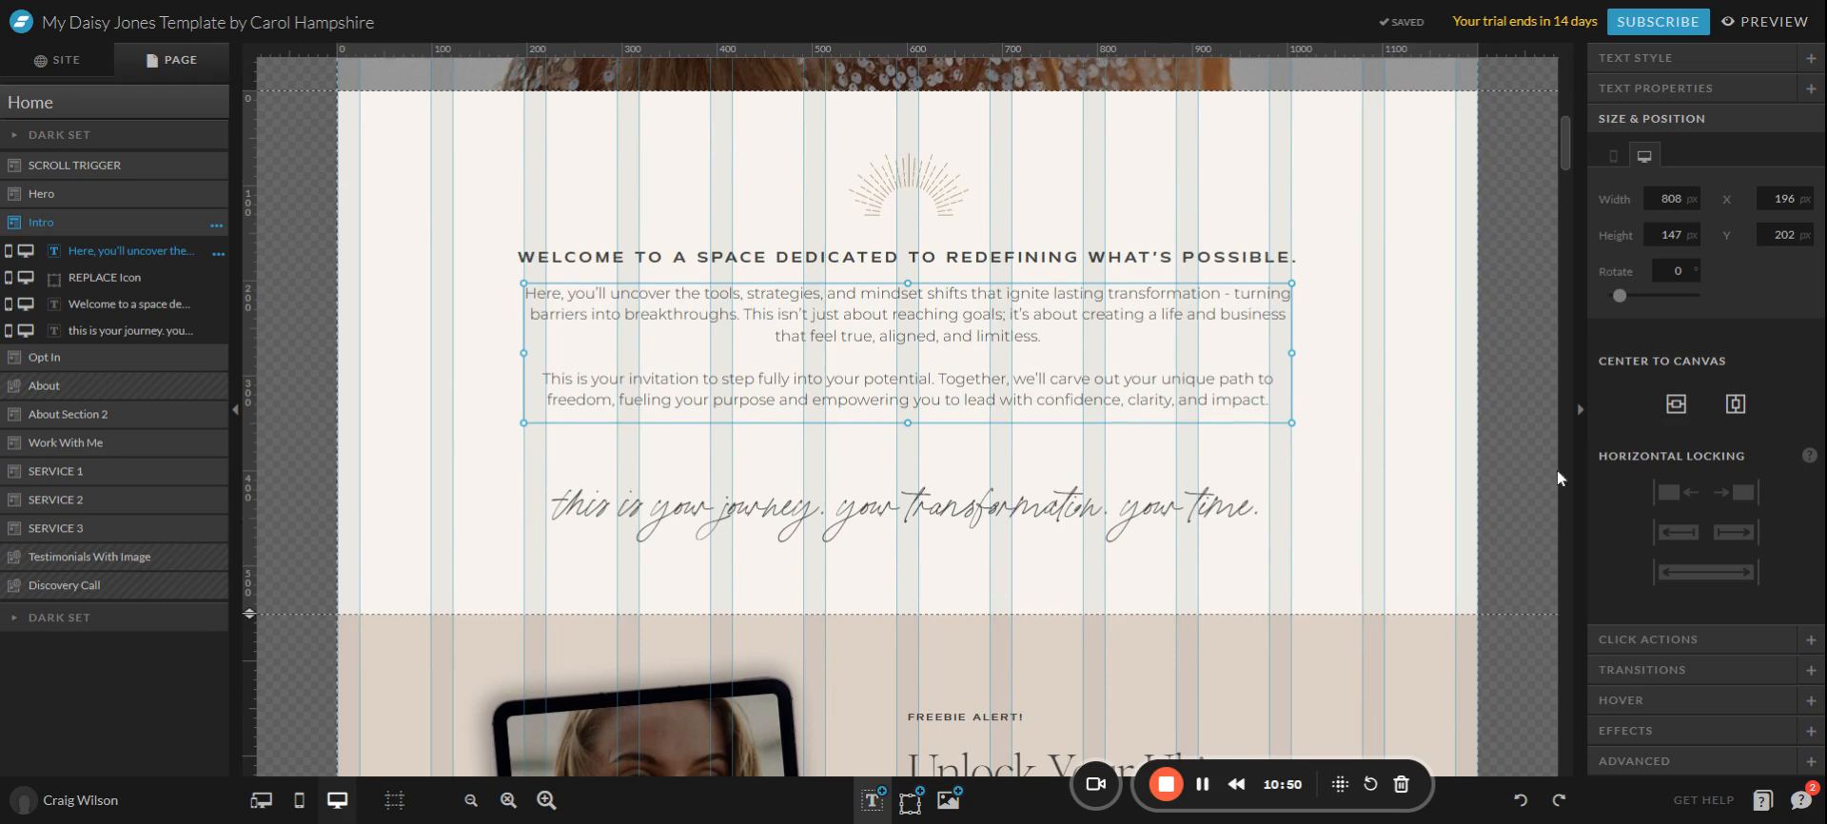
drag(854, 387, 849, 404)
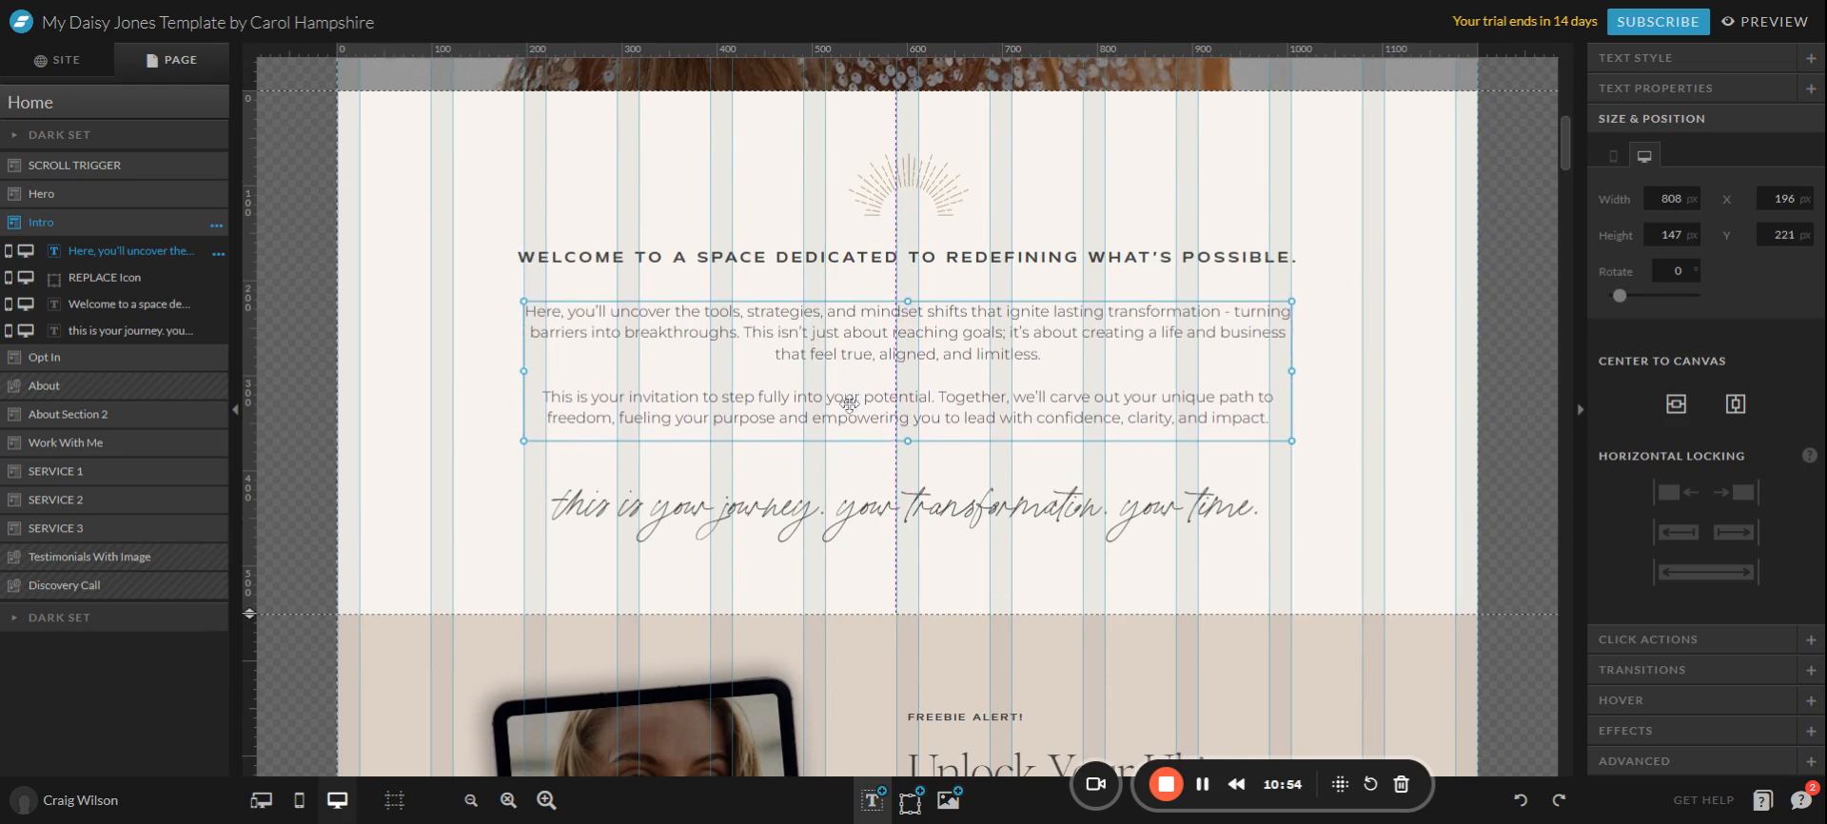
Check the alignment of the heading, paragraph and script text as a group.
click(1413, 365)
drag(1385, 565, 1186, 265)
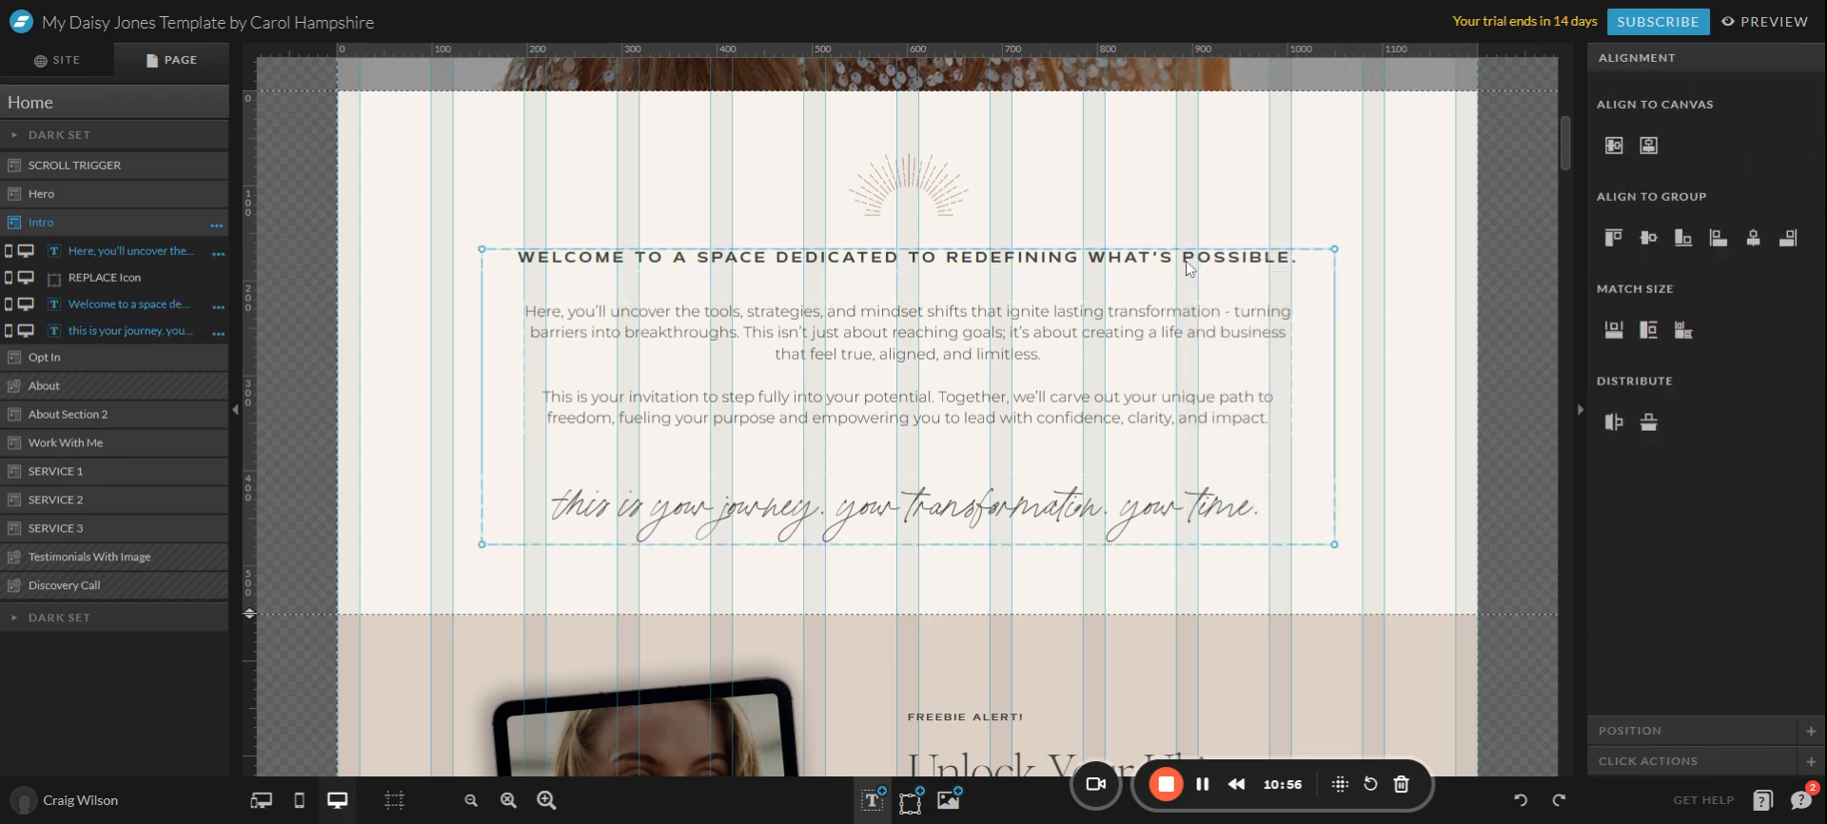
click(1428, 435)
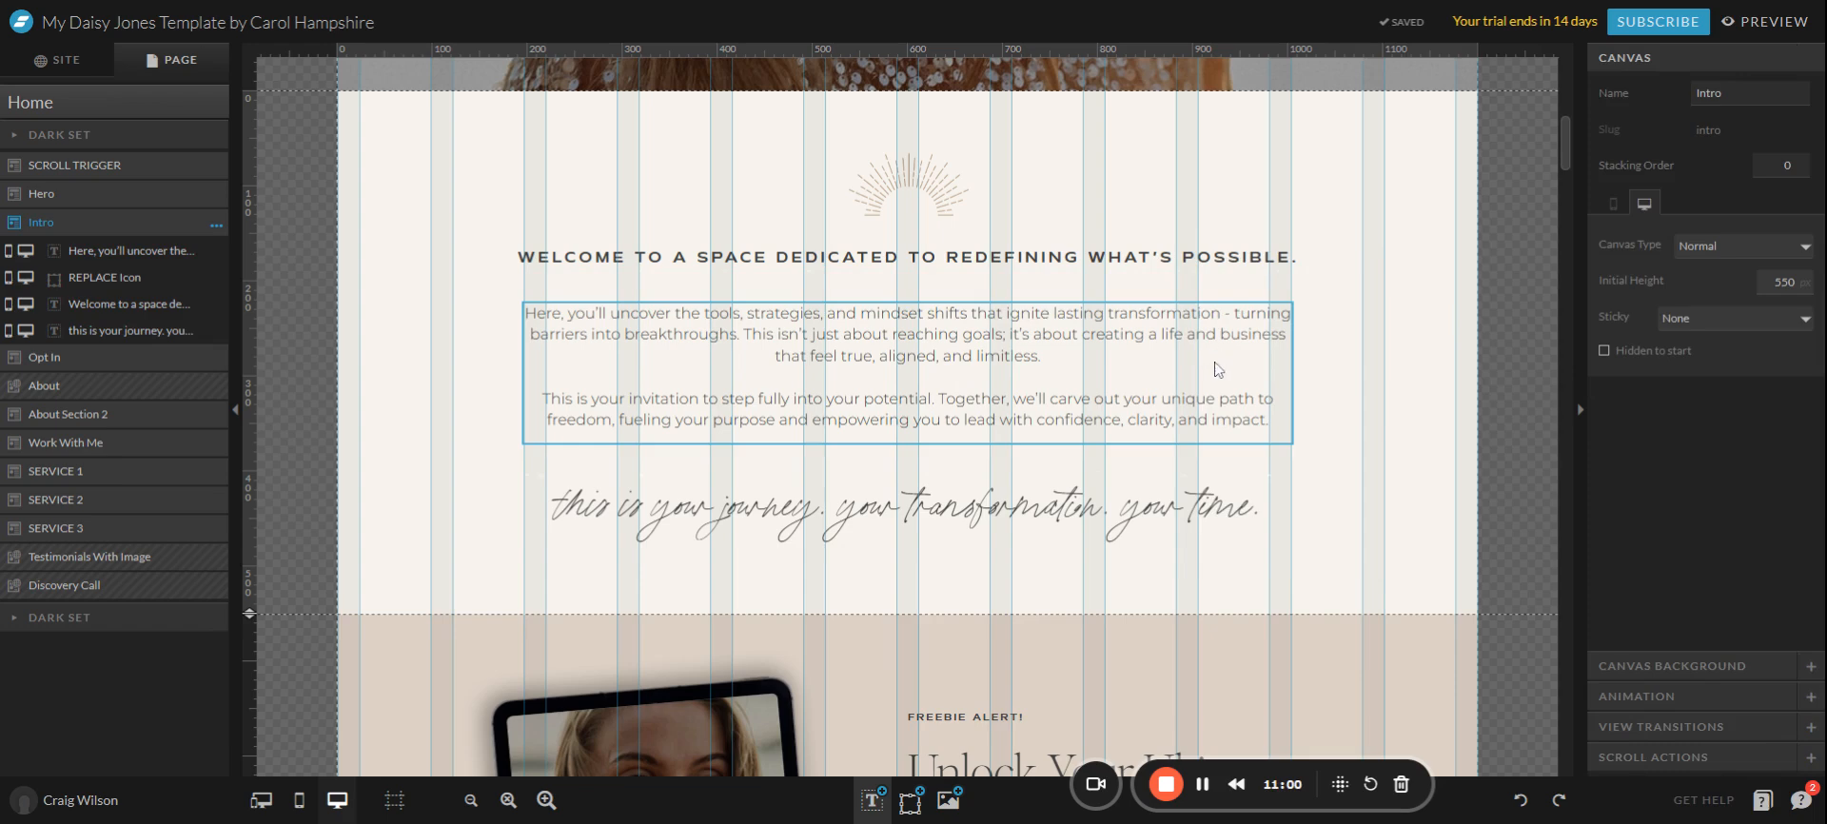
scroll(1216, 369, up, 5)
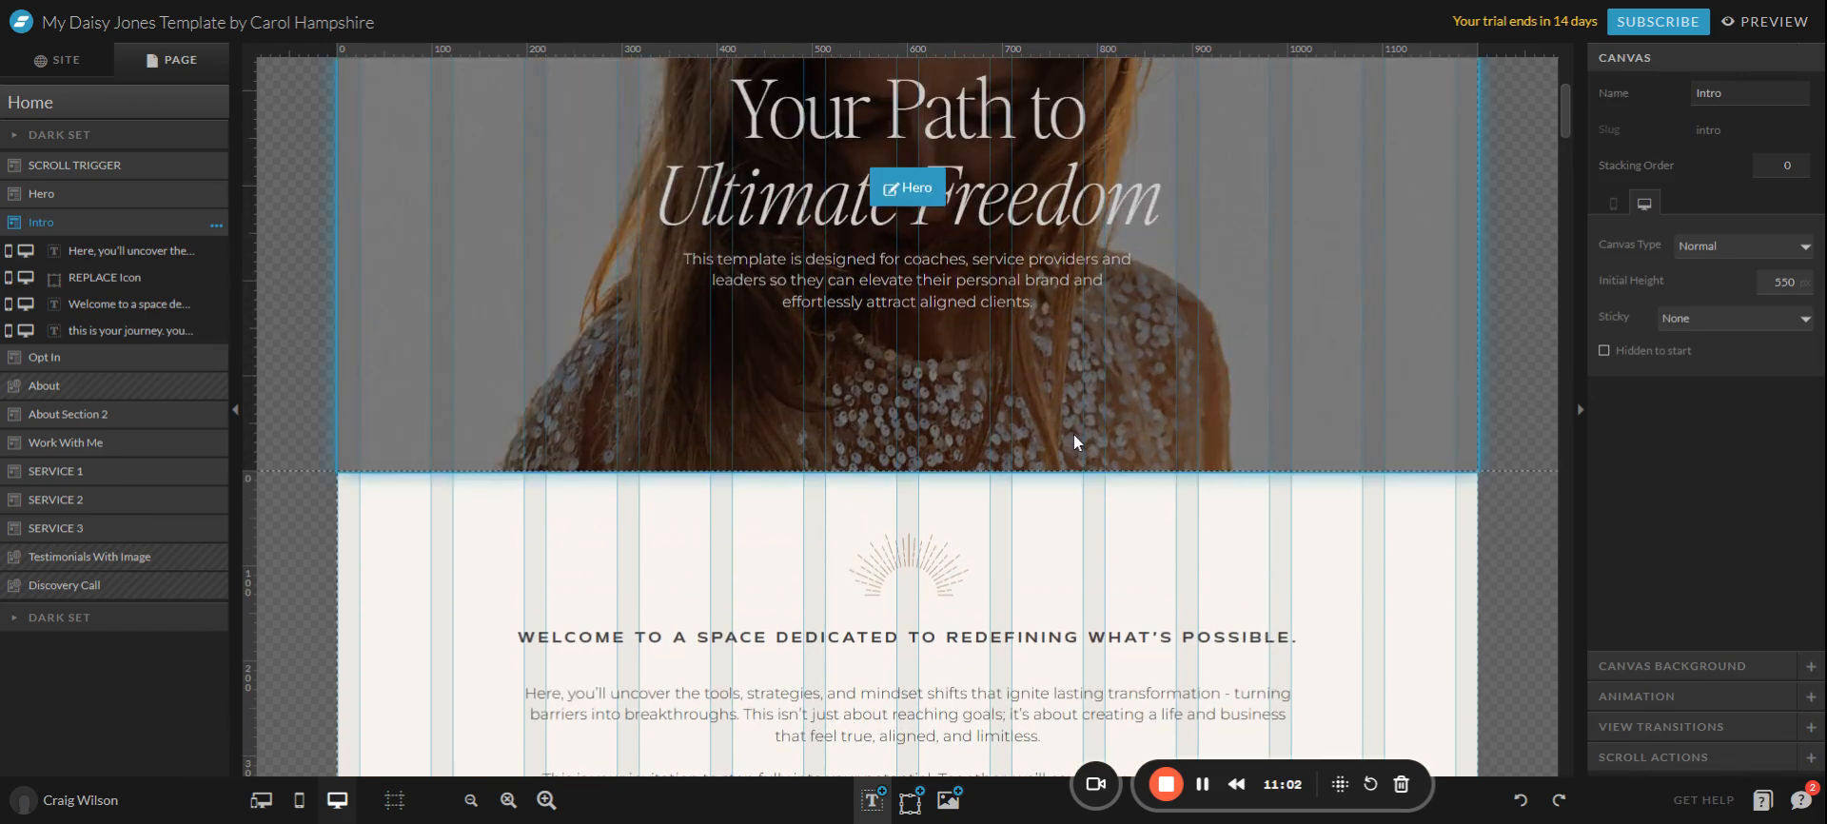
scroll(1073, 432, down, 4)
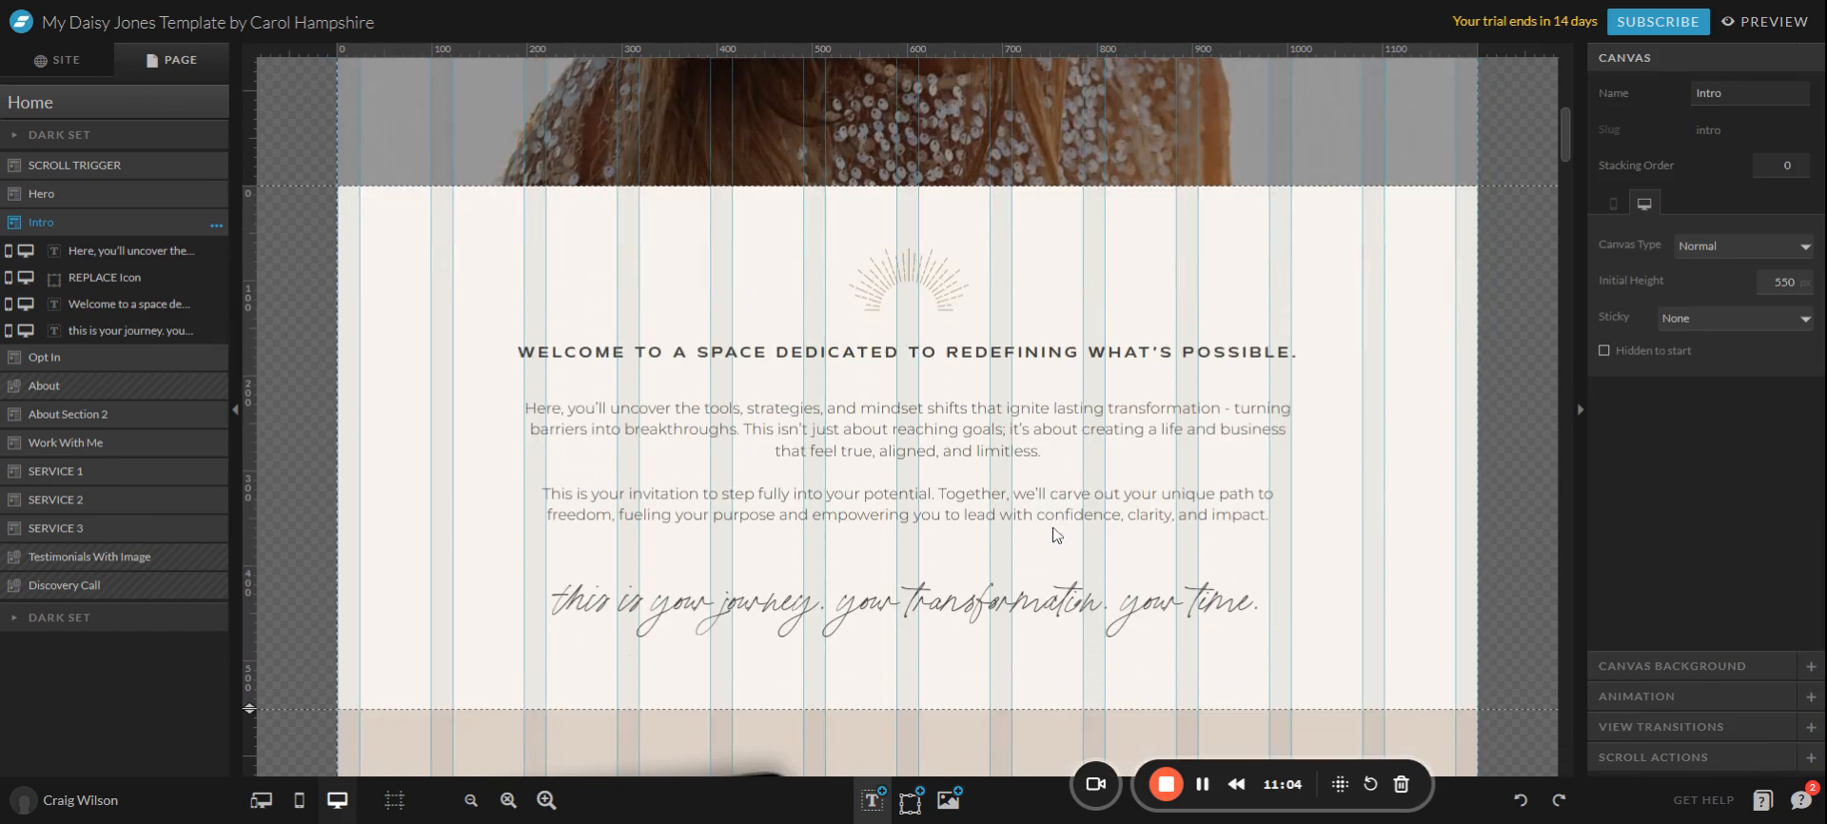
Colour the script line with the brown palette colour and keep it centre-aligned.
click(1064, 605)
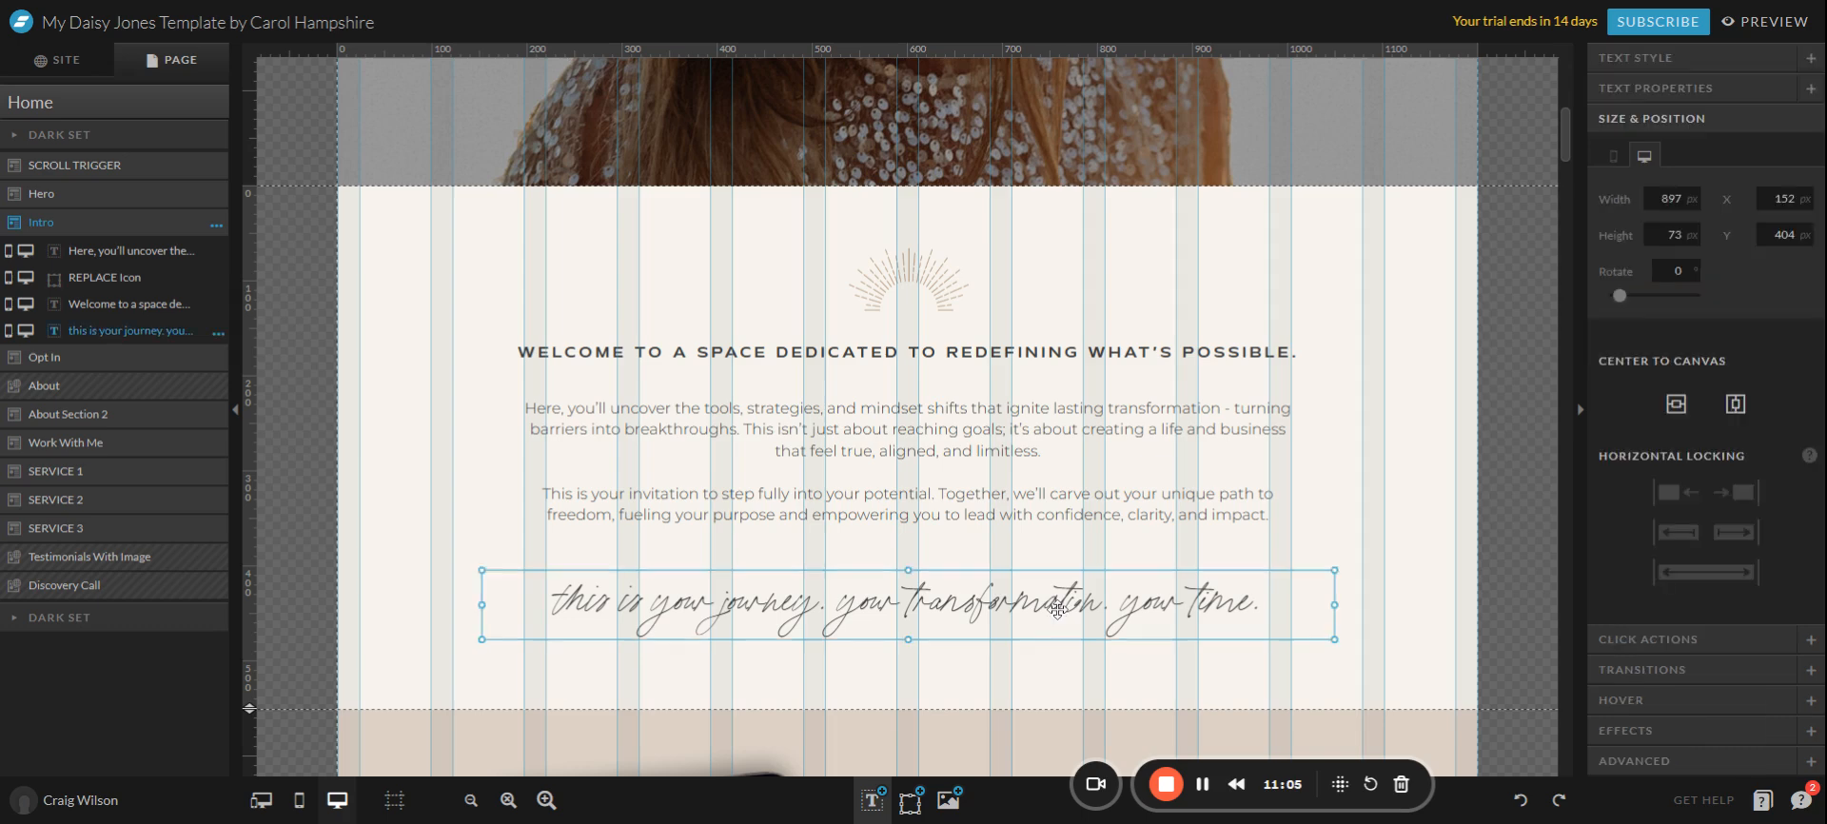
click(1672, 66)
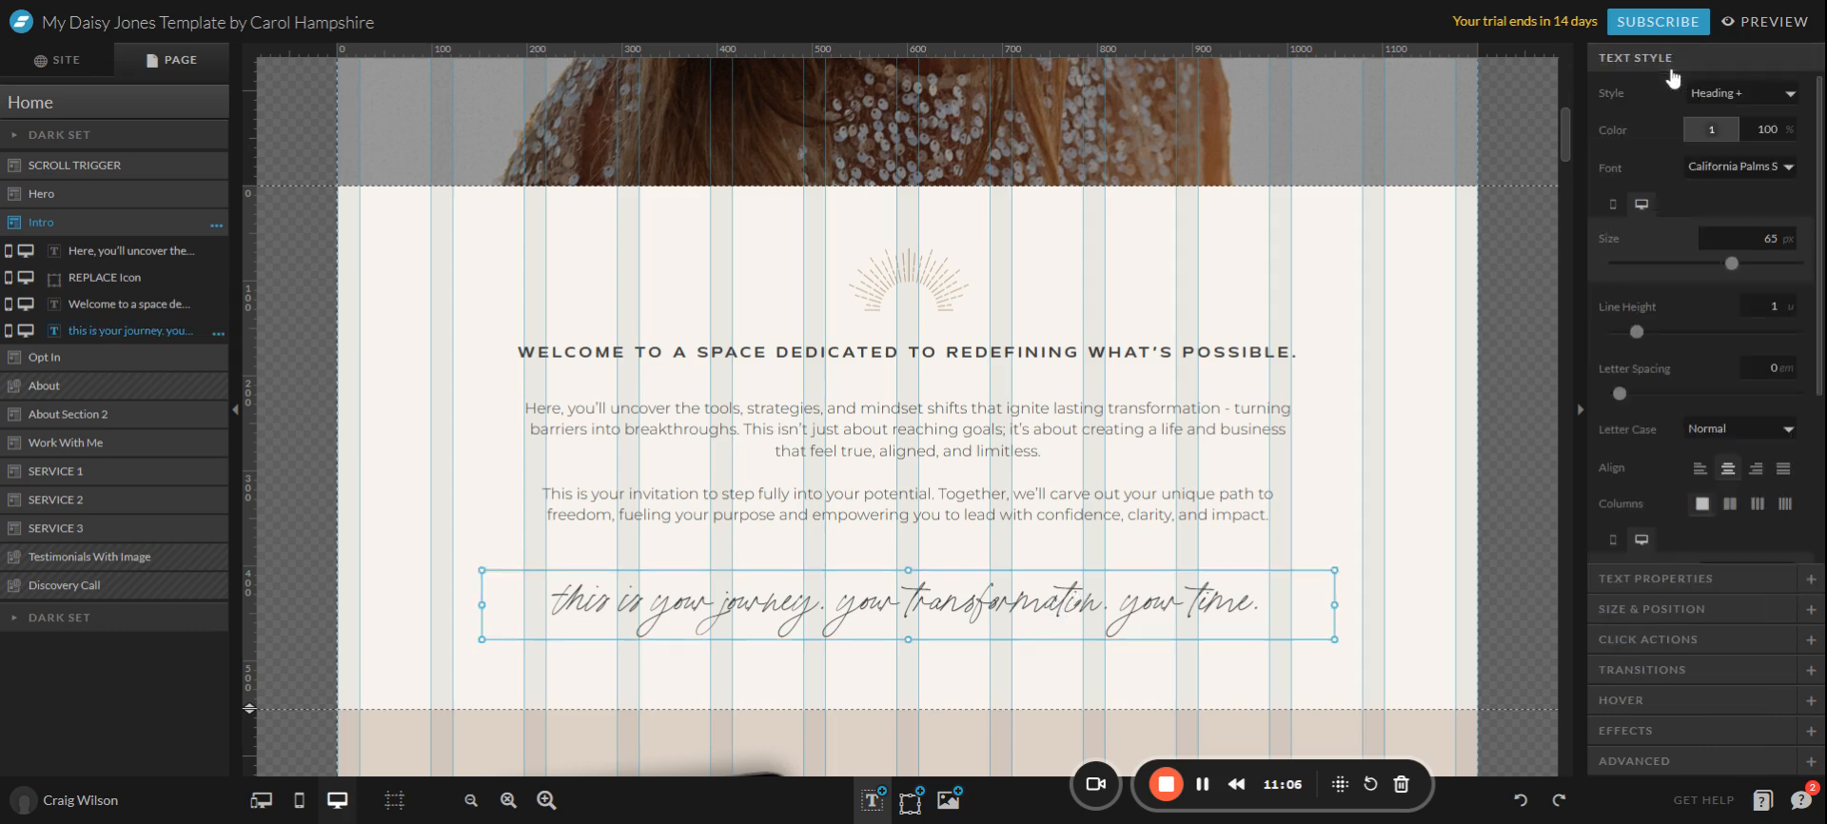
click(1691, 131)
click(1629, 200)
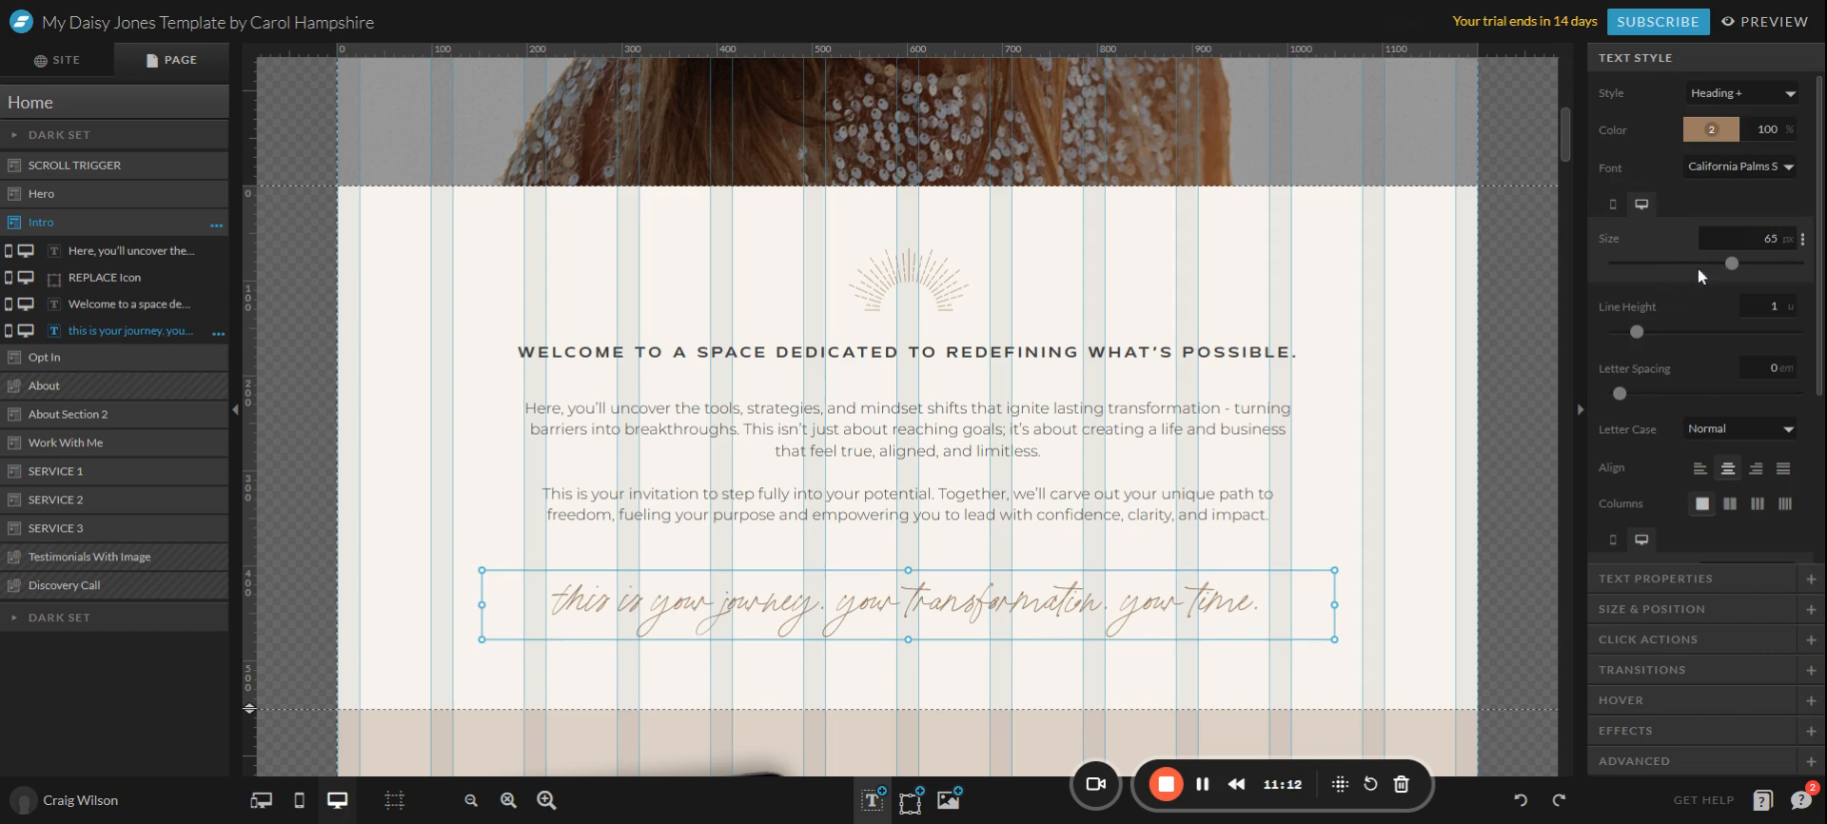
scroll(1622, 415, down, 1)
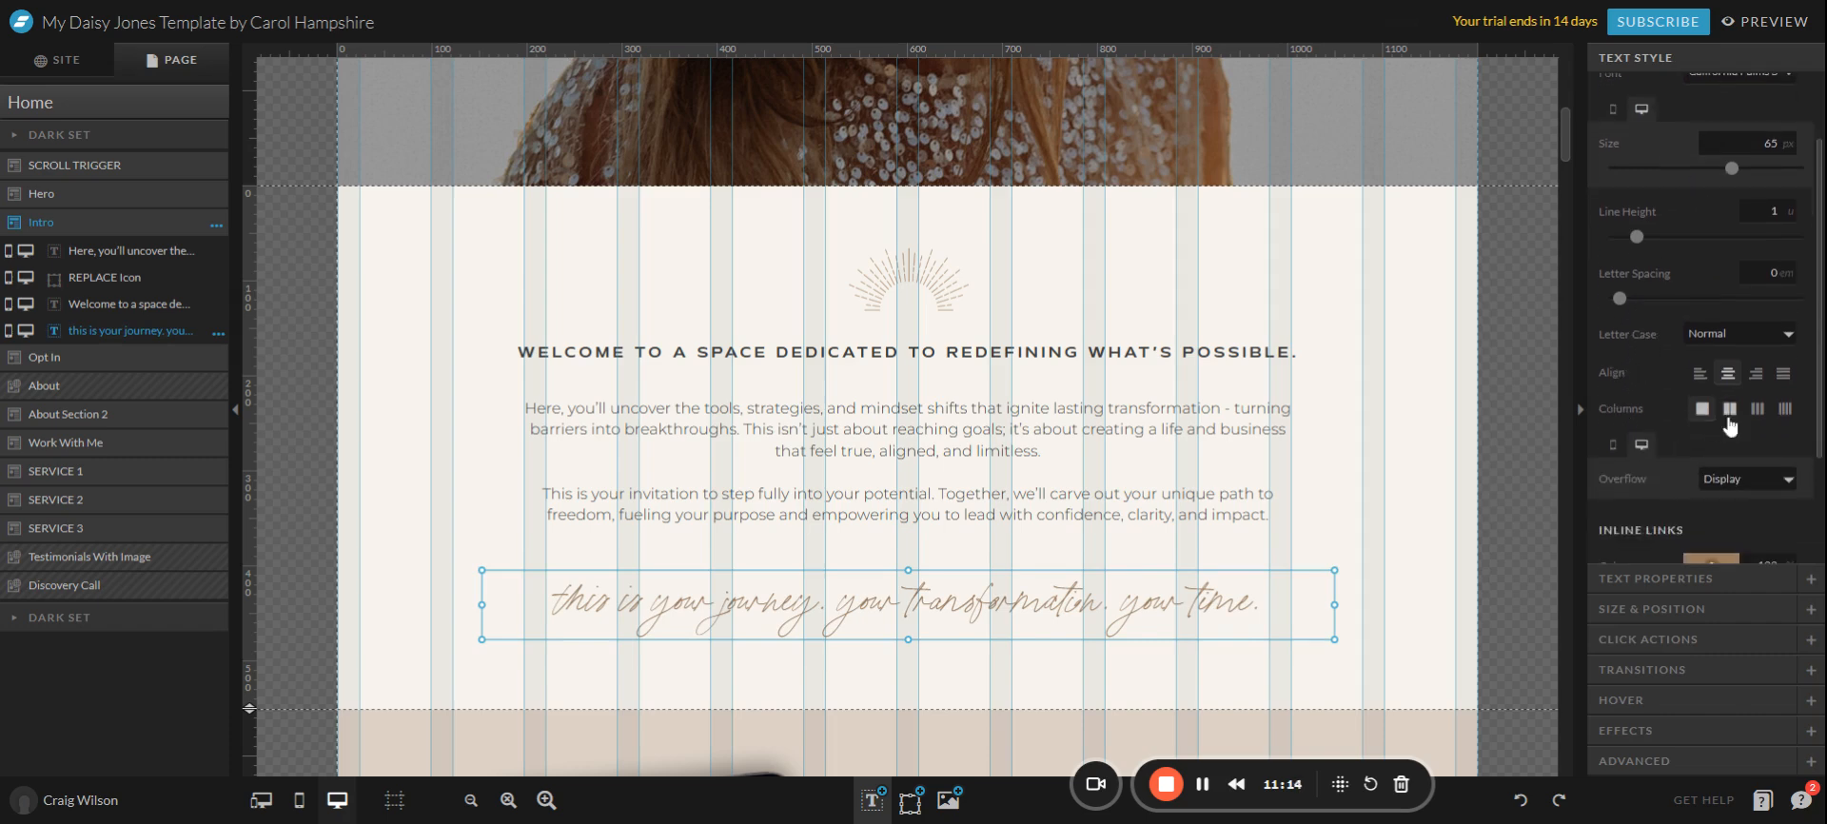
click(1699, 375)
click(1728, 375)
Try two columns on the intro paragraph, then return it to a single column.
click(1070, 422)
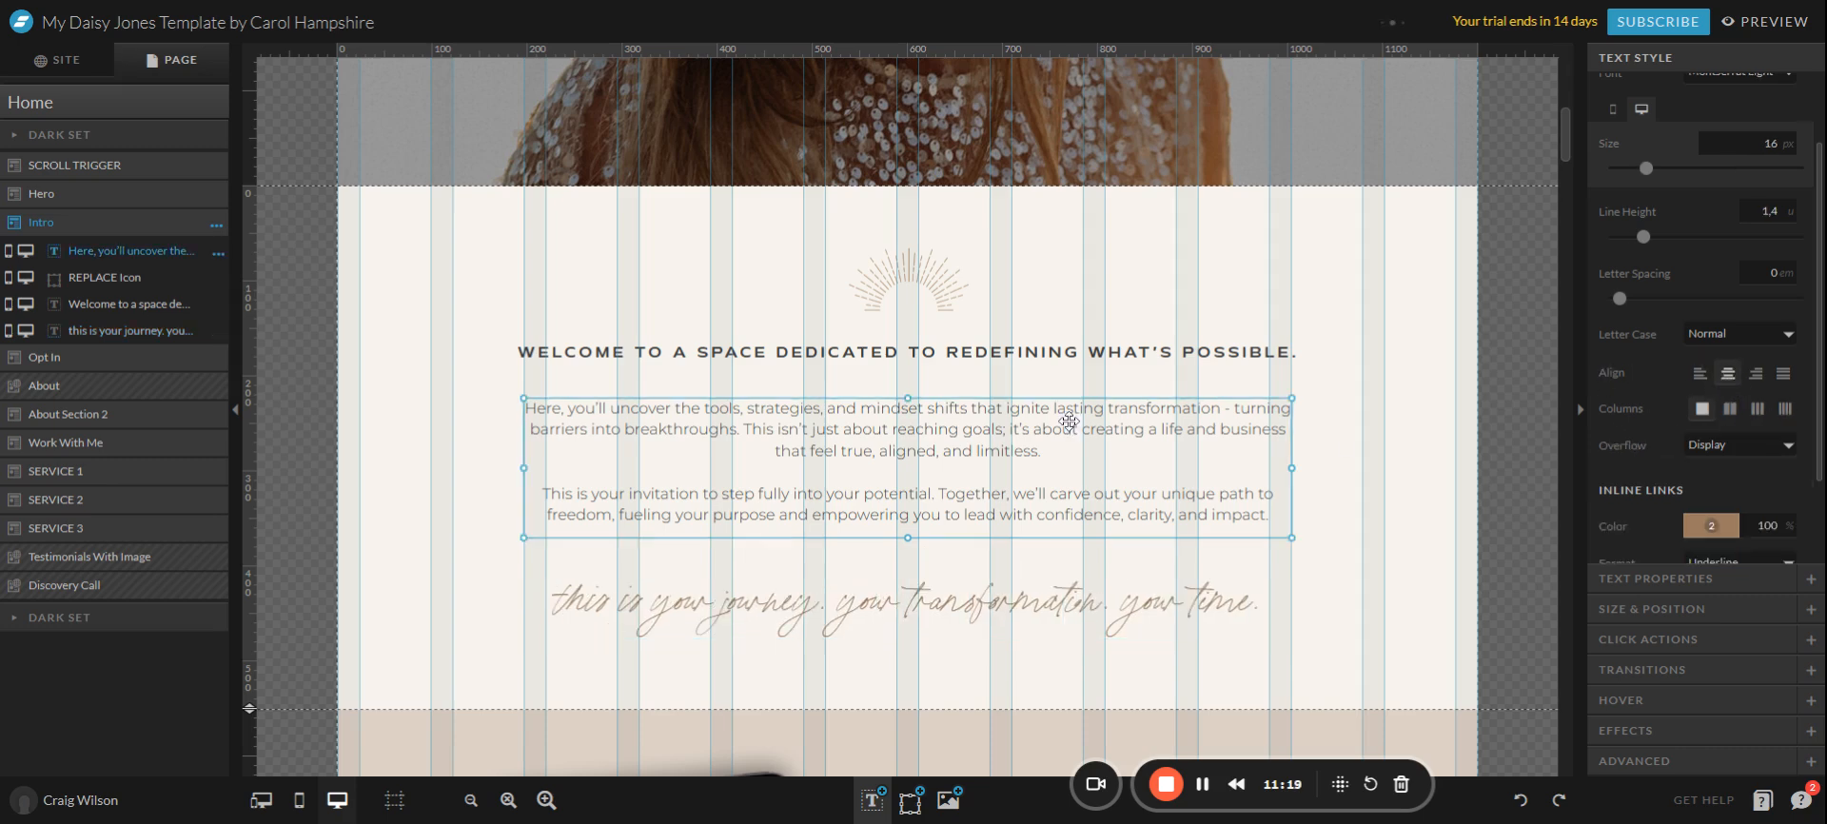
click(1730, 410)
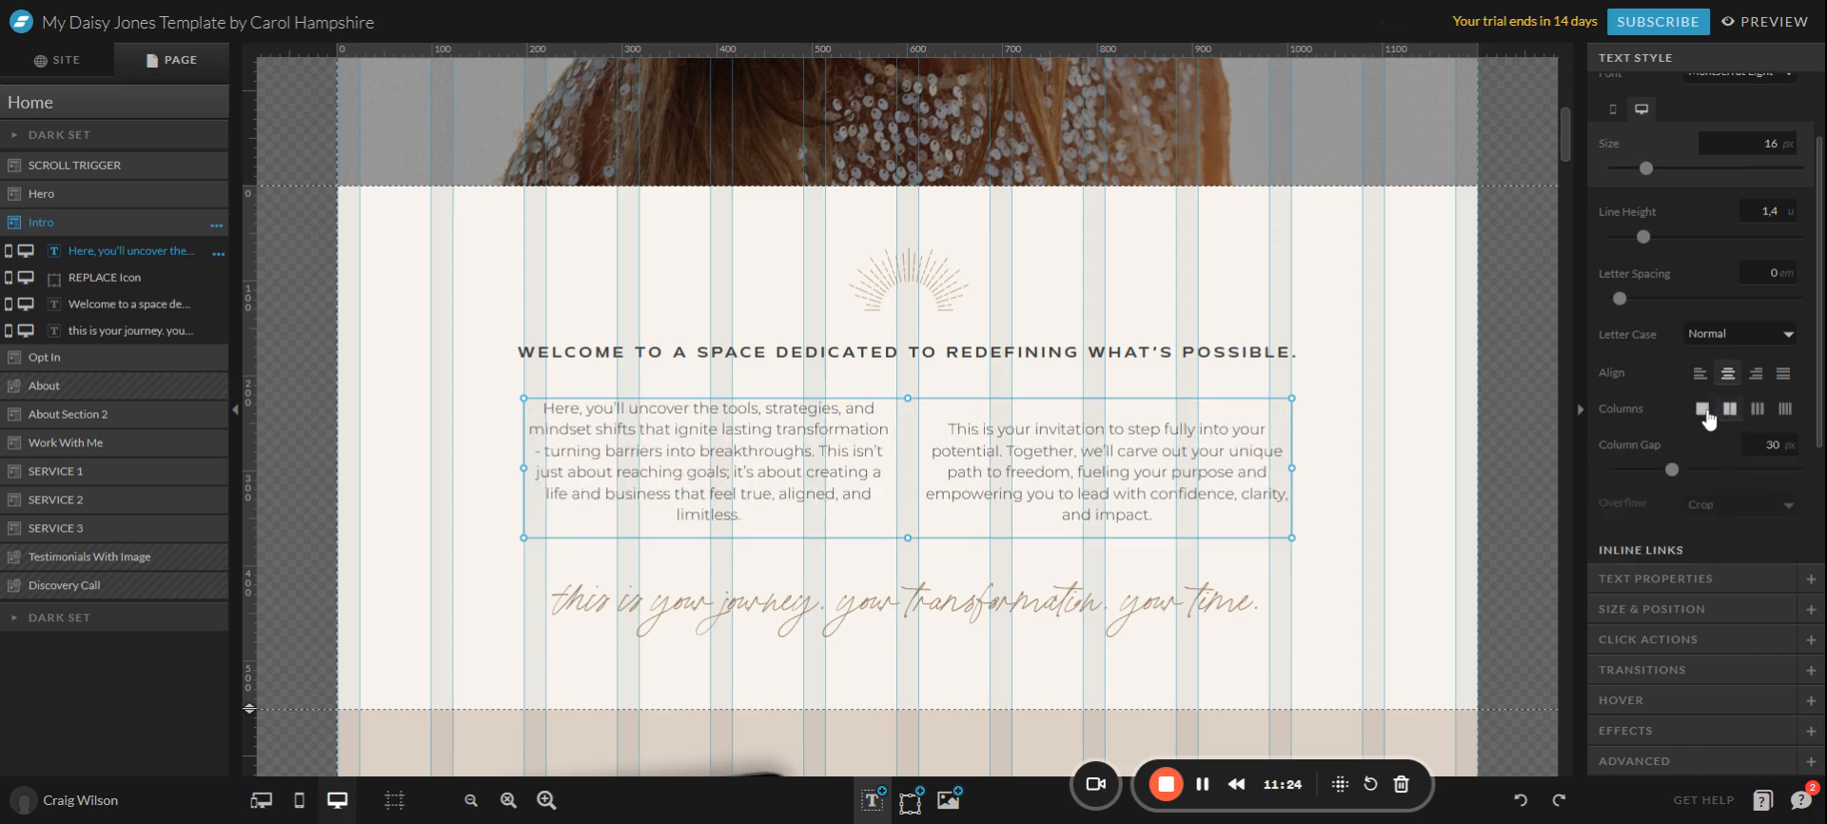
click(1703, 411)
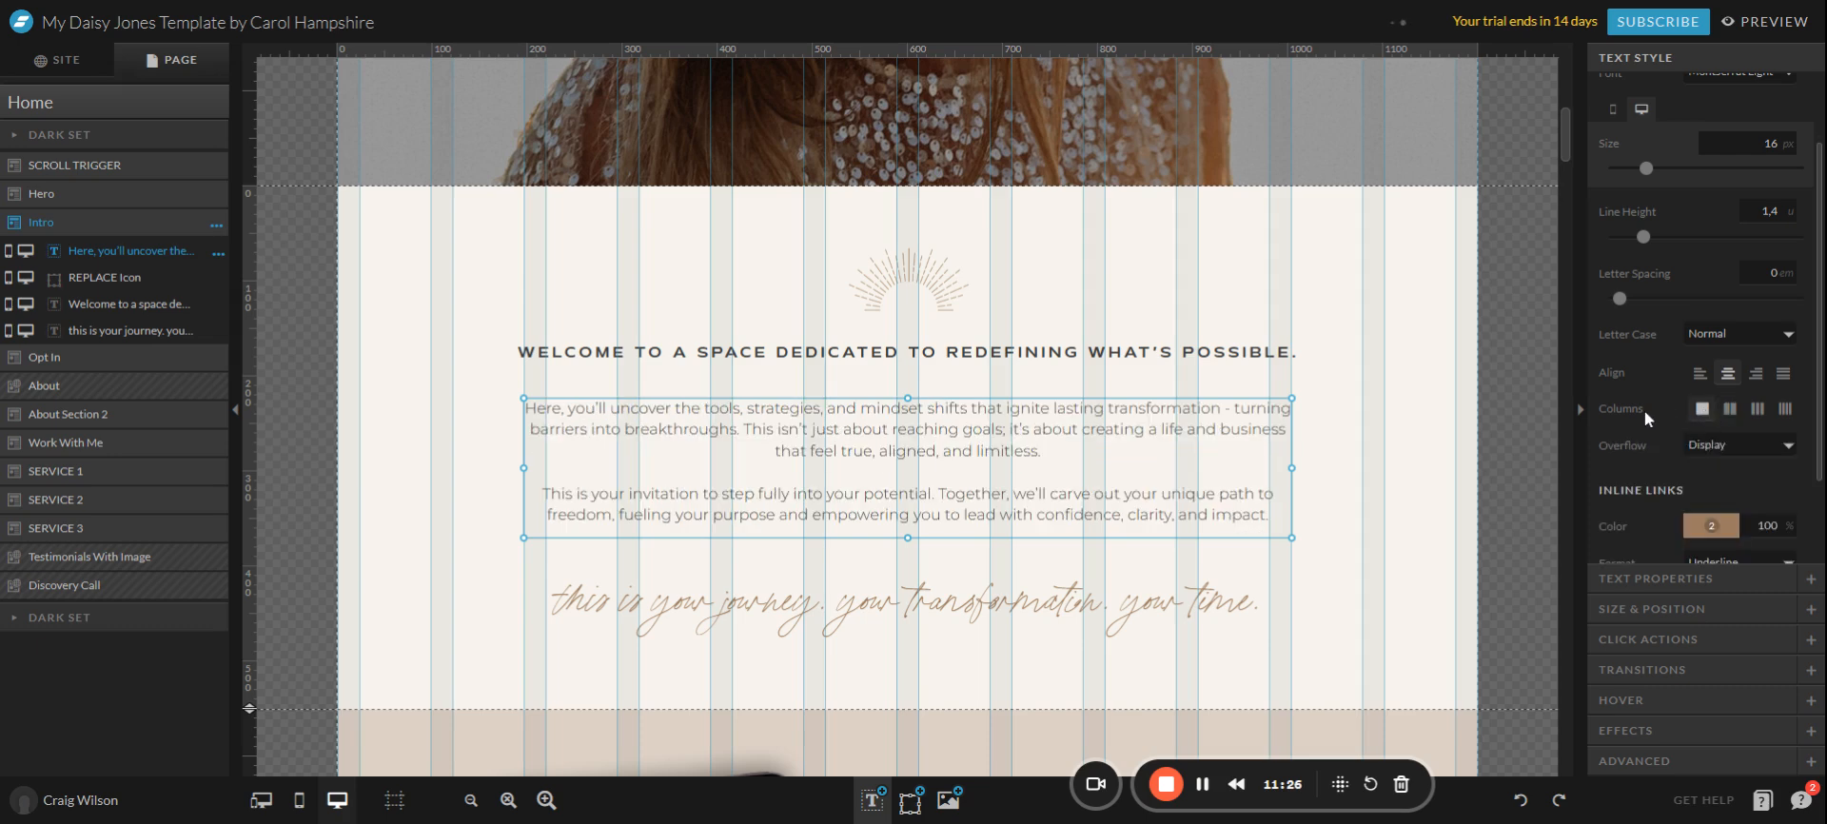
scroll(1644, 409, up, 2)
scroll(854, 428, up, 2)
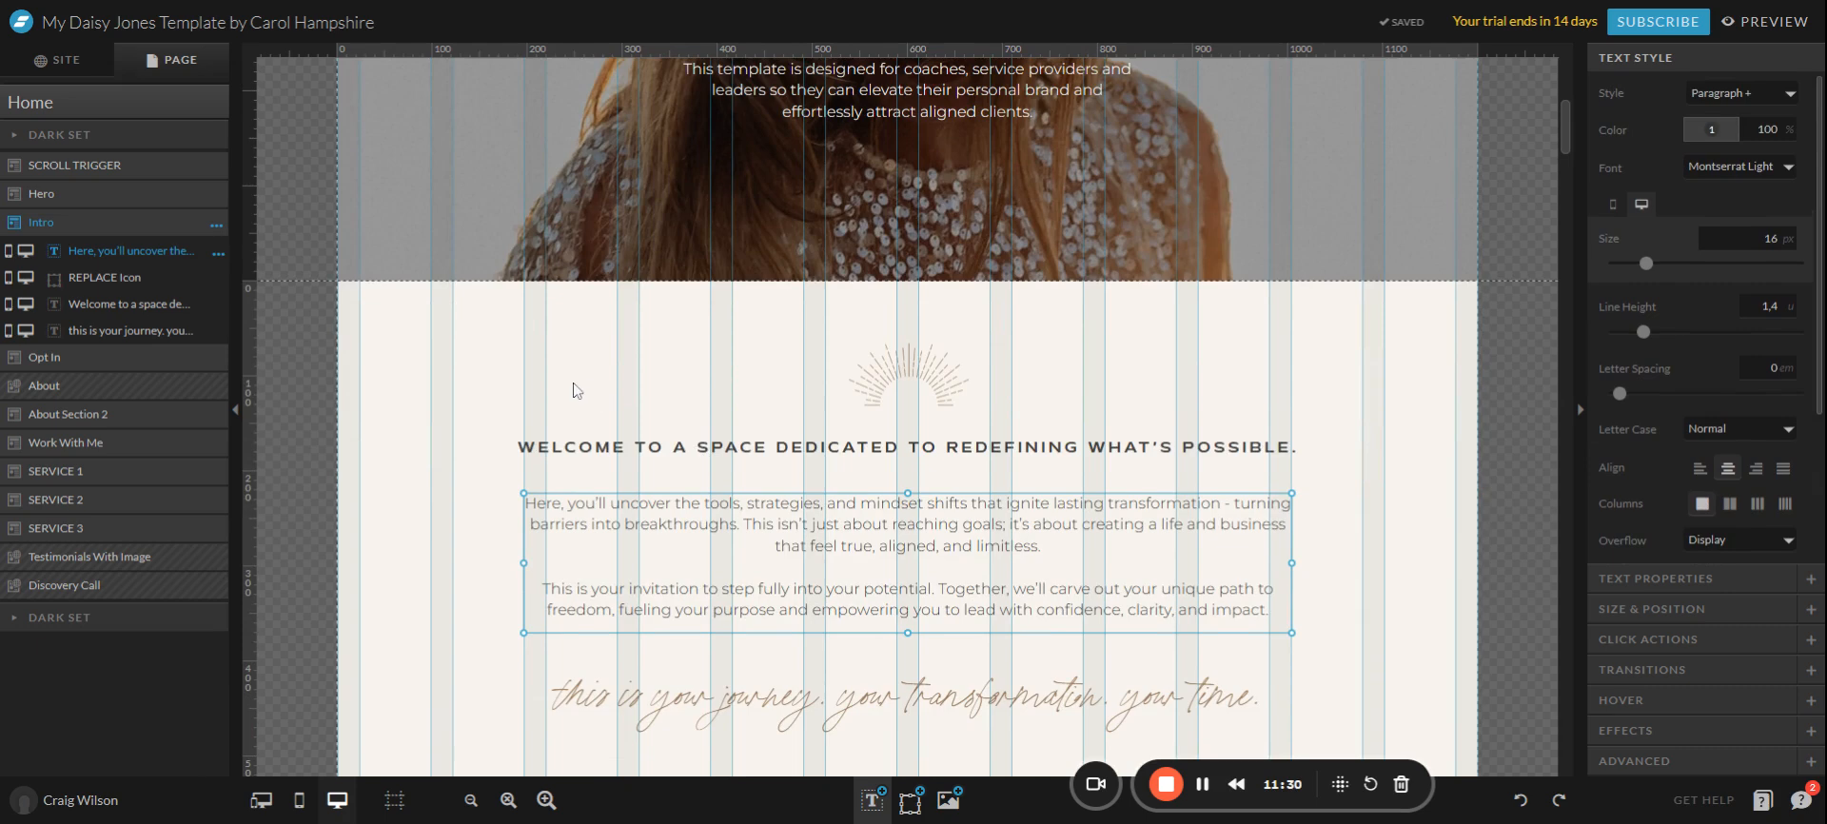
Deselect the intro text and scroll through the Home page sections to review them.
scroll(664, 533, up, 2)
scroll(663, 533, up, 2)
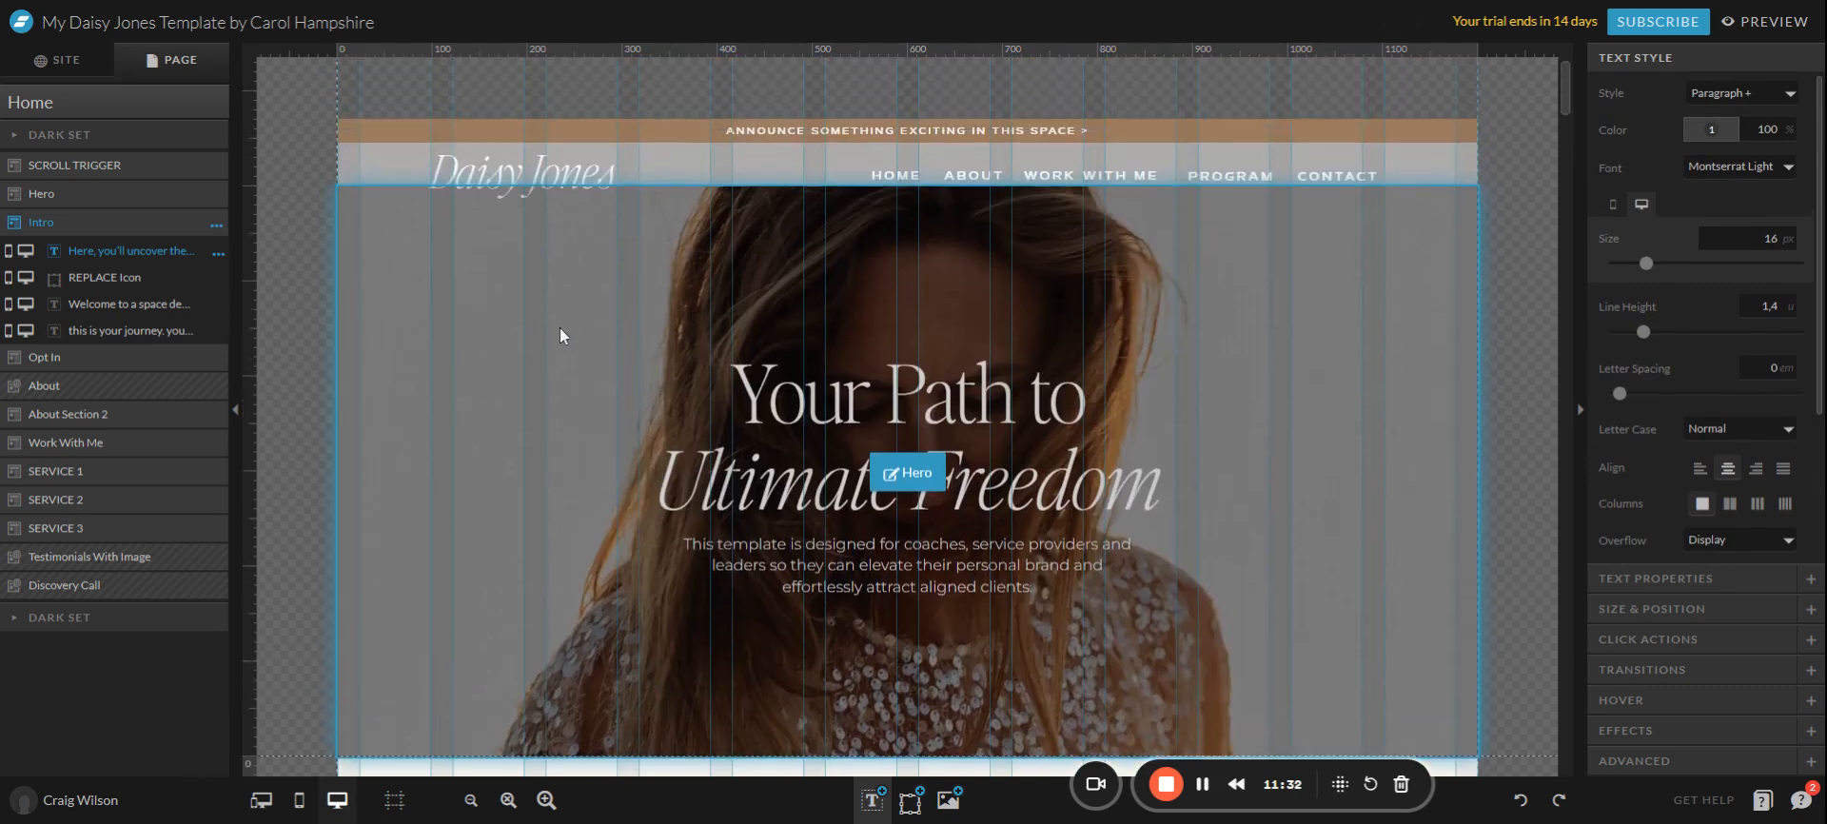
scroll(559, 330, up, 3)
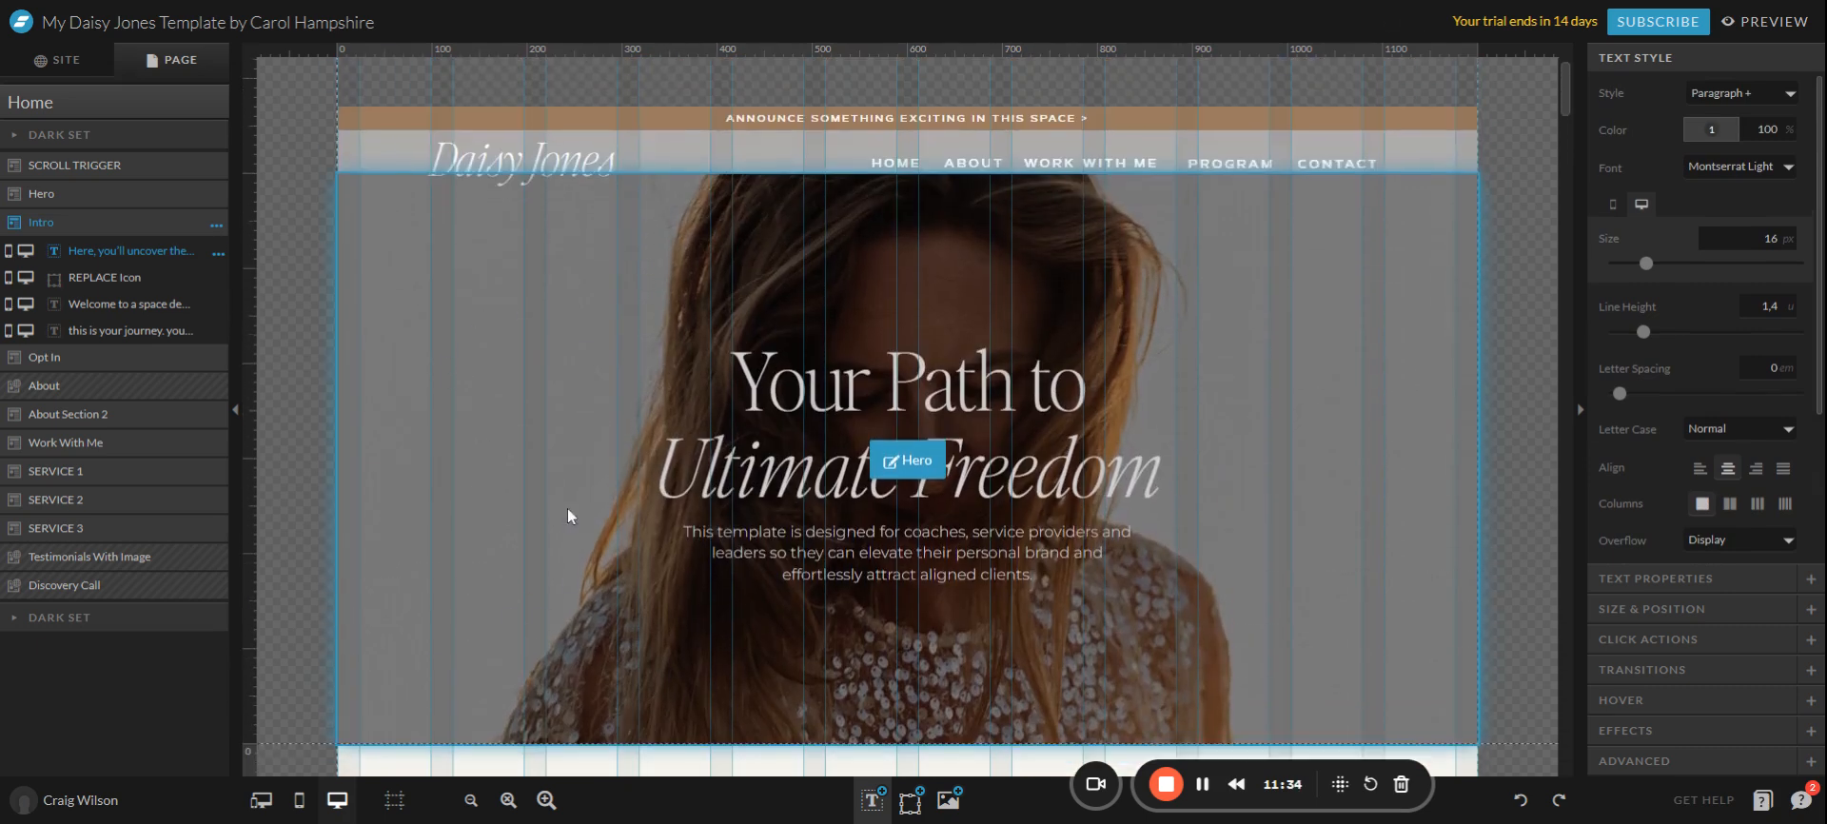
scroll(567, 508, down, 6)
click(430, 509)
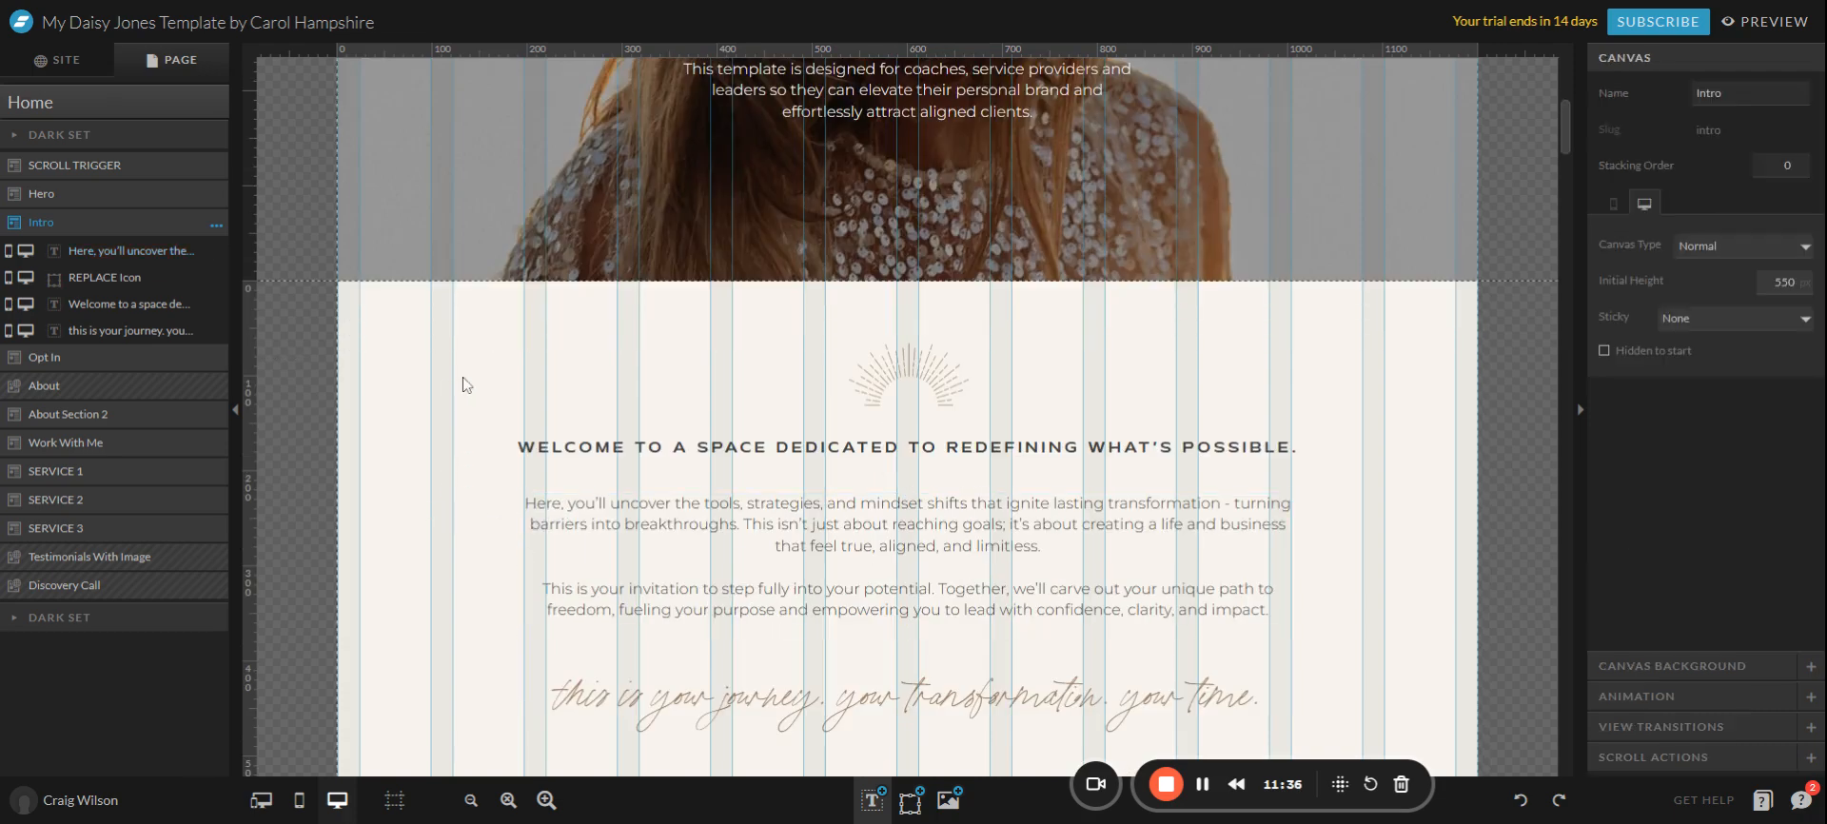
scroll(464, 384, down, 10)
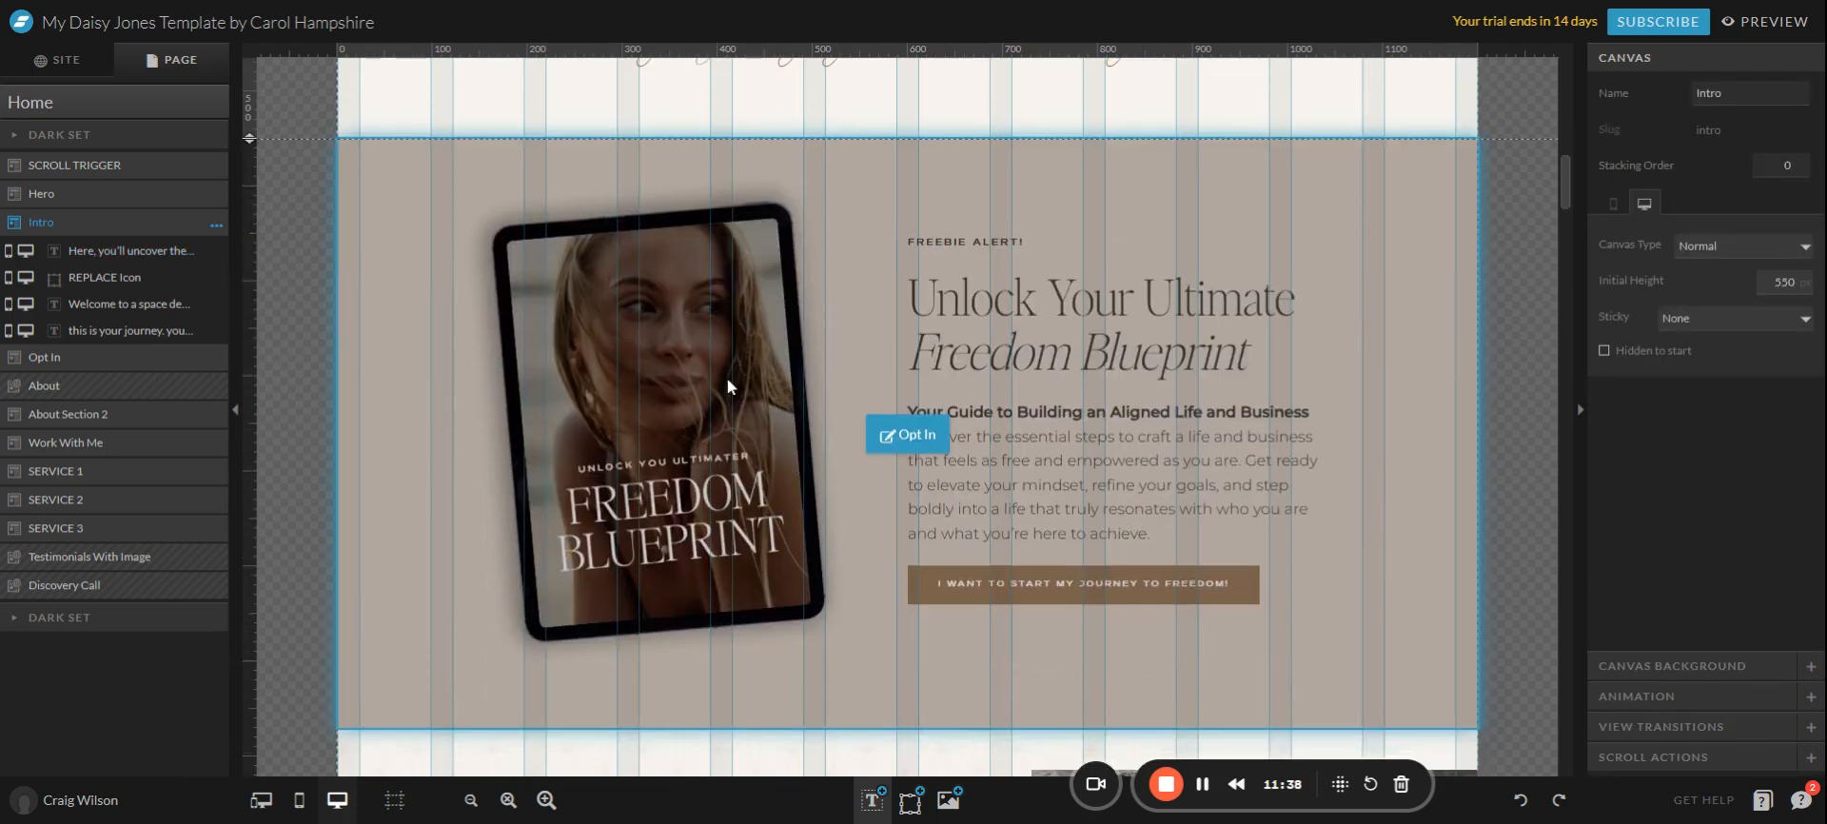
scroll(750, 436, down, 8)
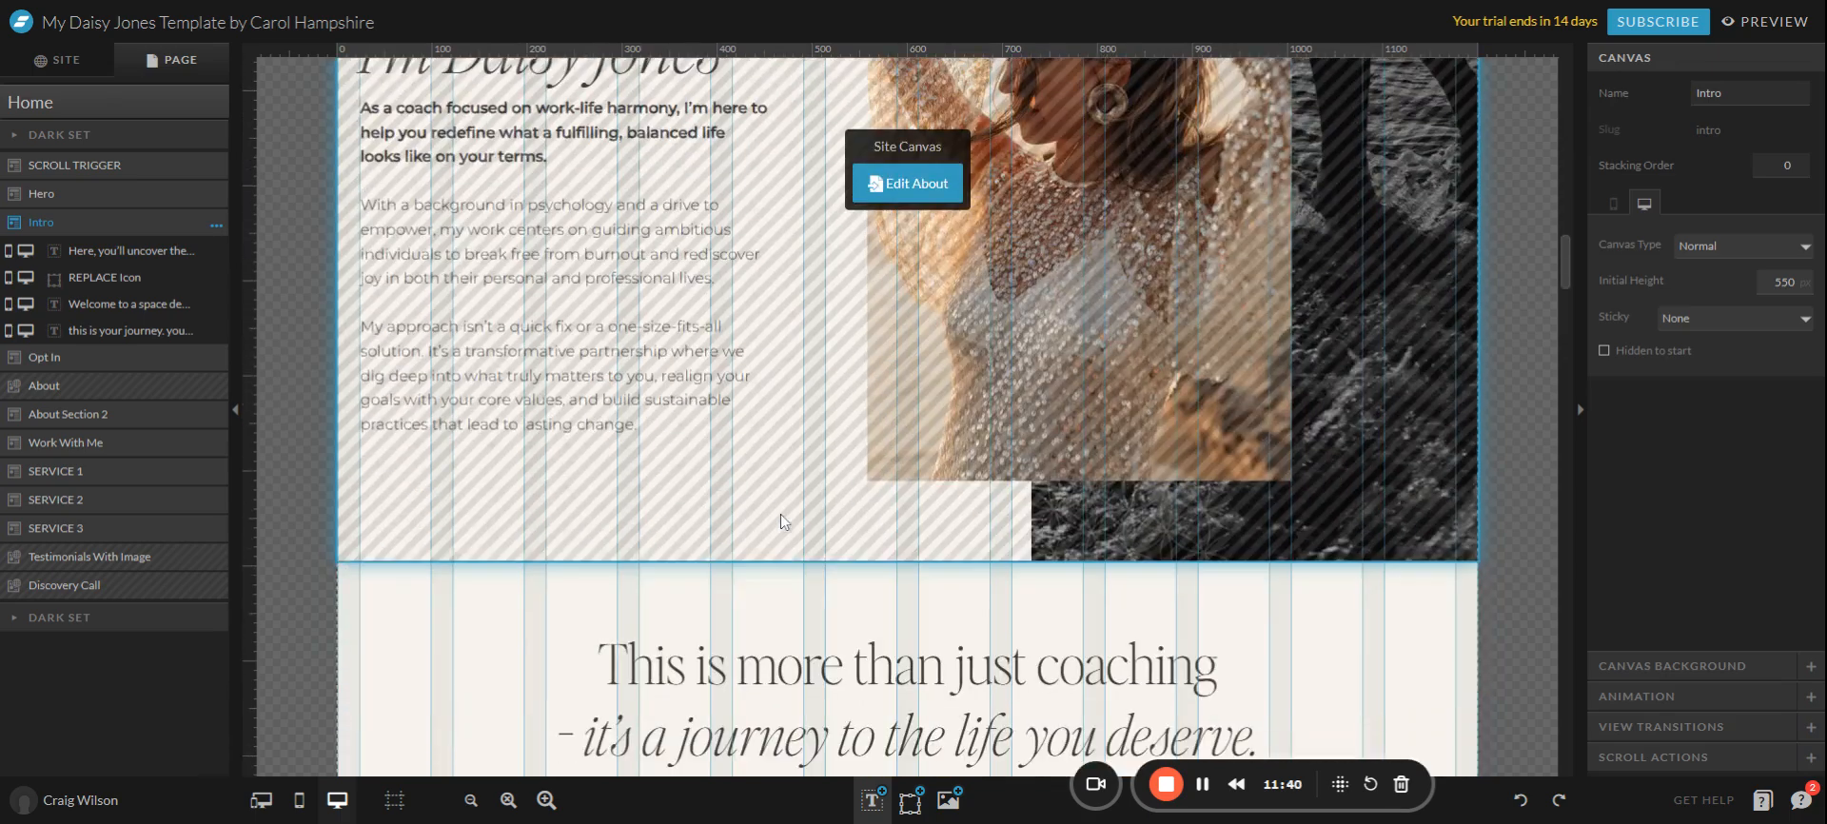
scroll(583, 512, down, 4)
scroll(531, 499, up, 12)
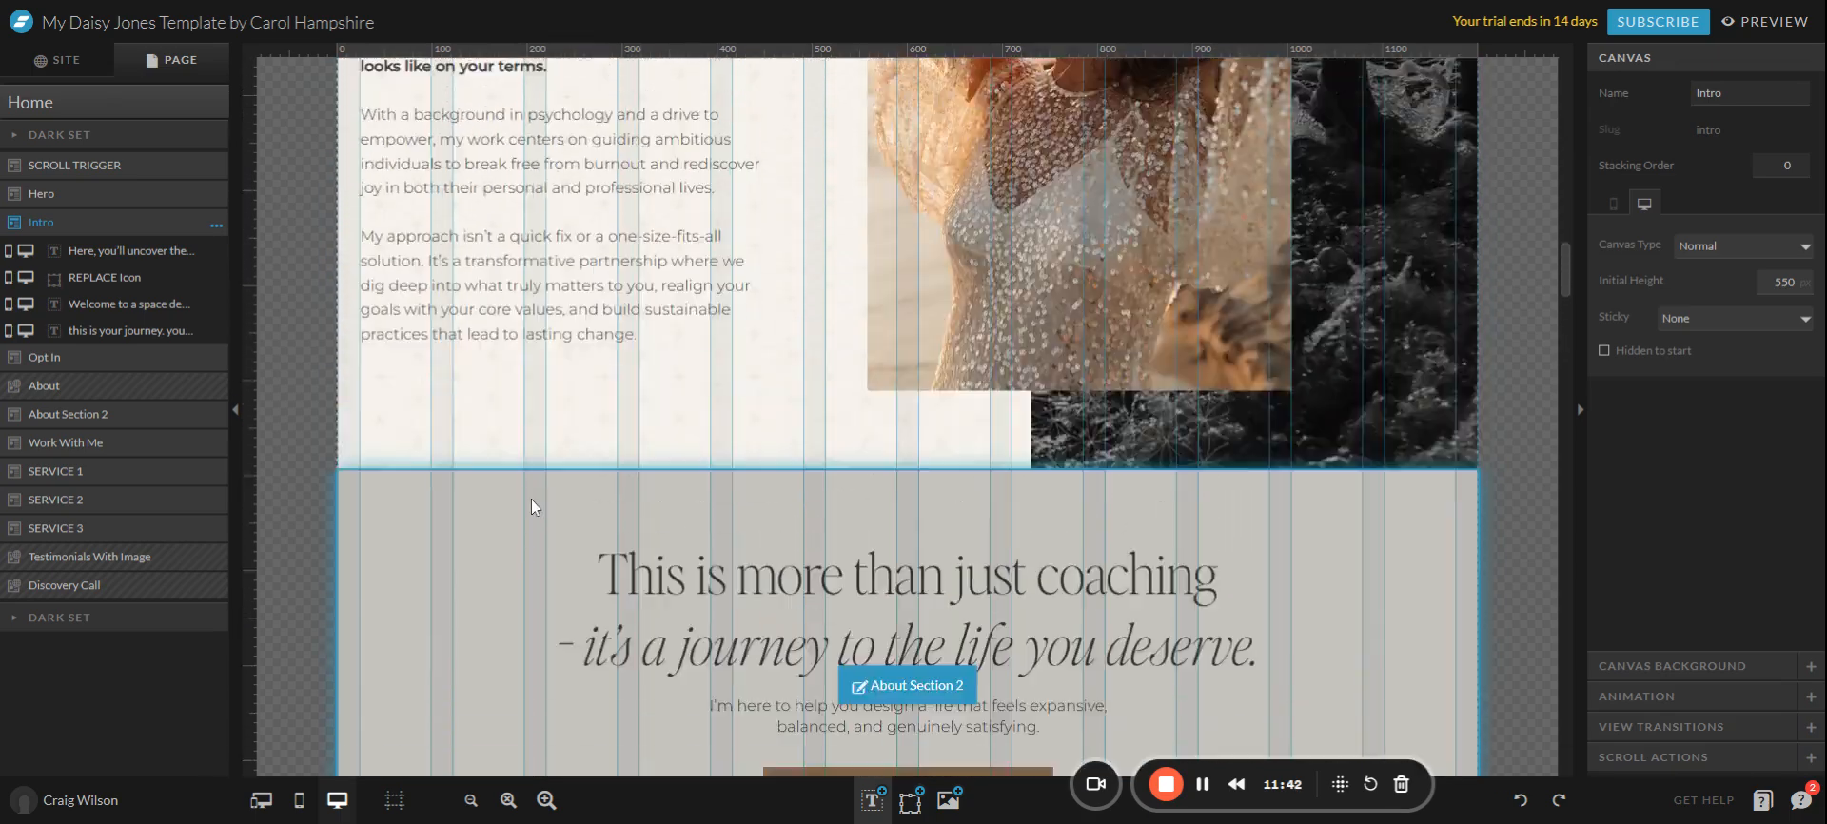
scroll(531, 499, up, 12)
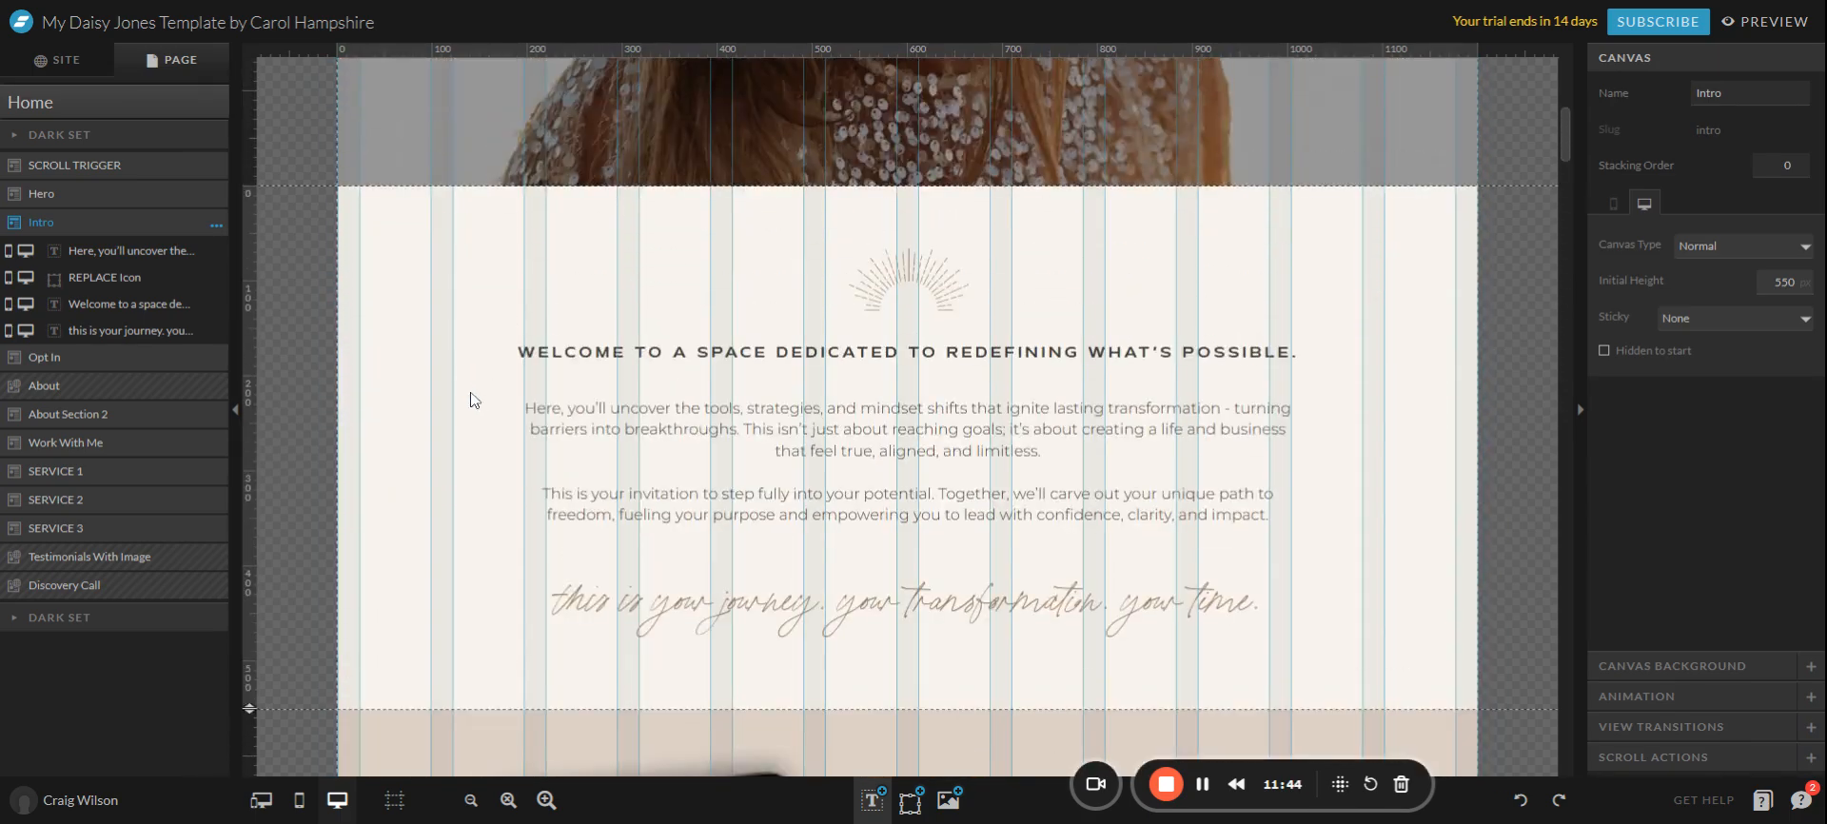
scroll(515, 550, up, 3)
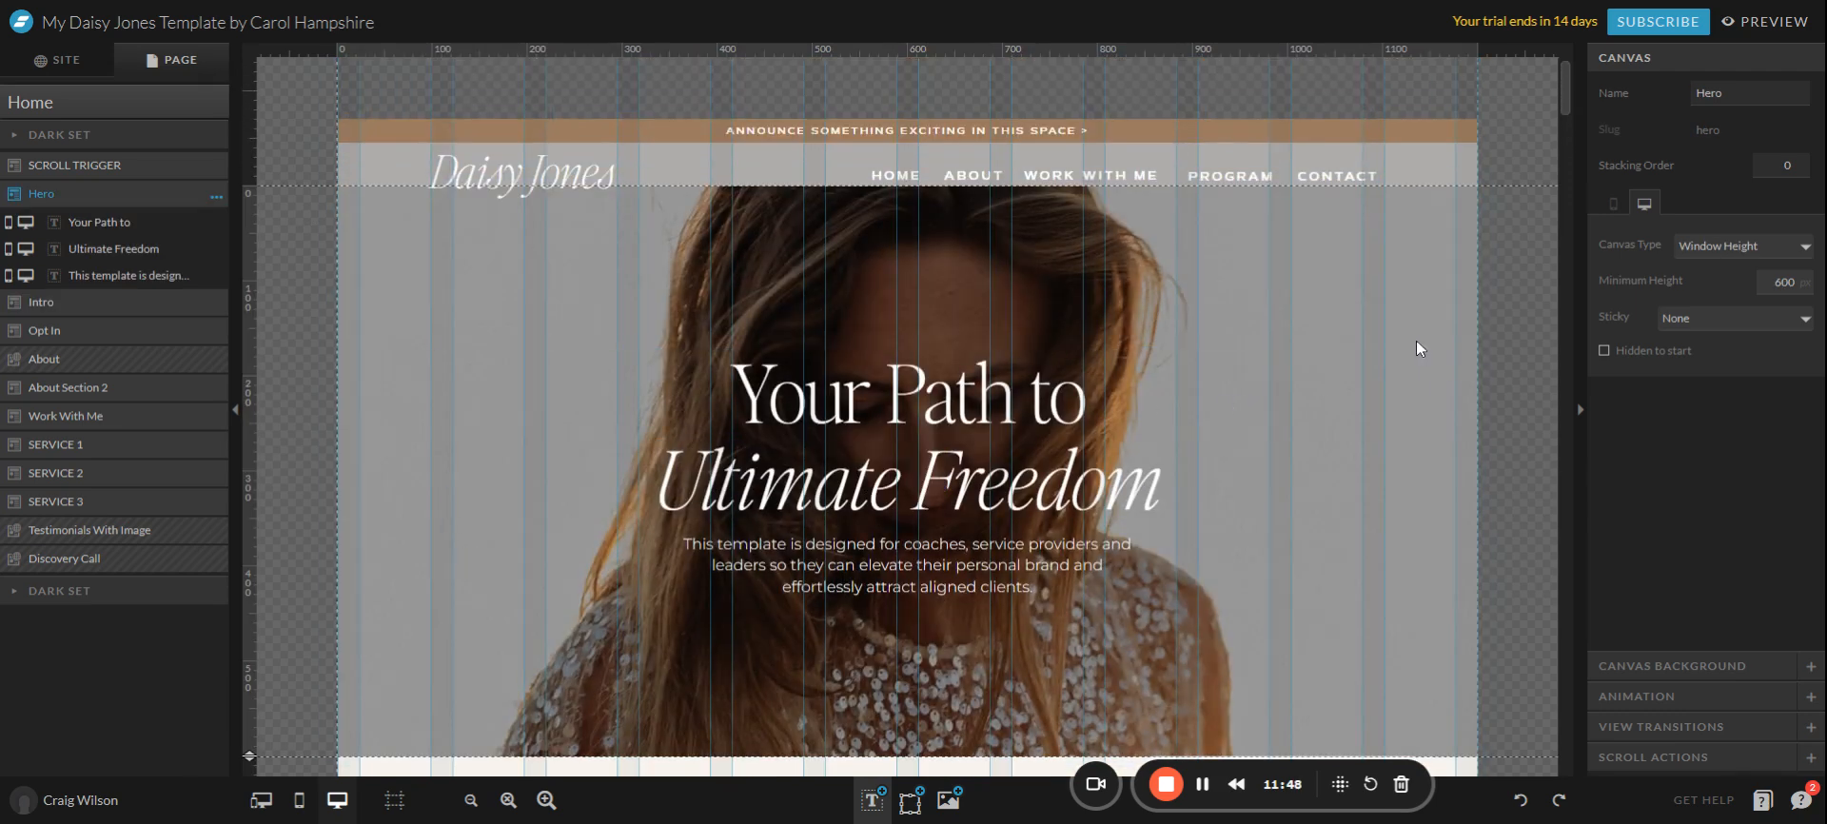
Select the Hero section to show its Canvas Background settings, after briefly checking the tablet photo.
click(1617, 666)
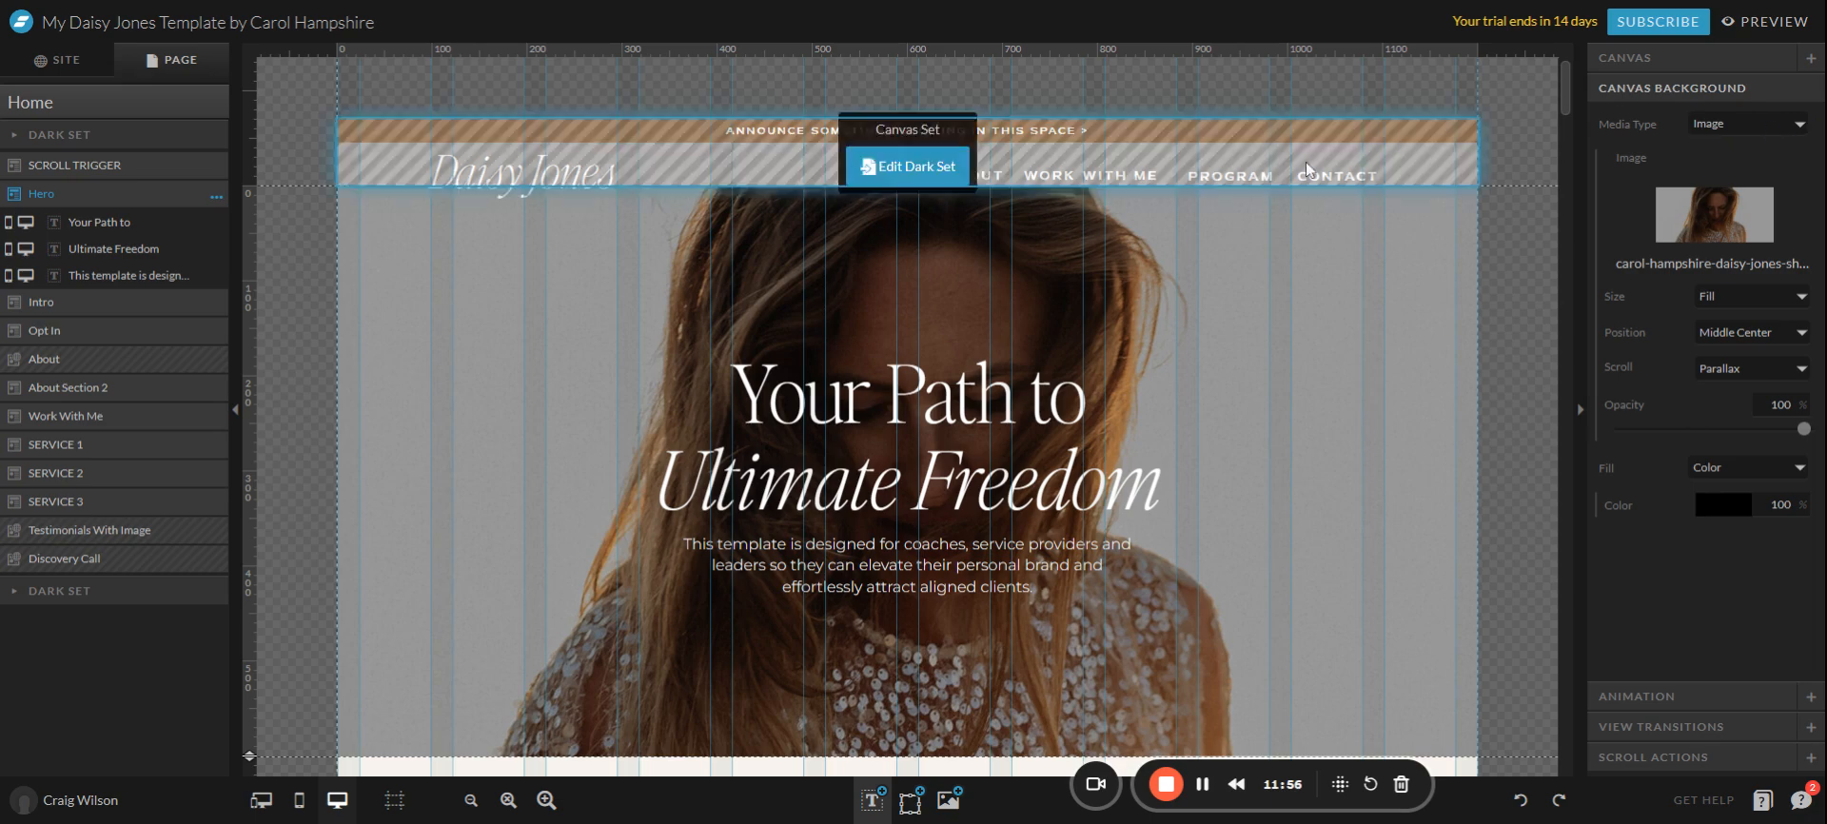
scroll(1363, 409, down, 5)
scroll(1363, 413, down, 7)
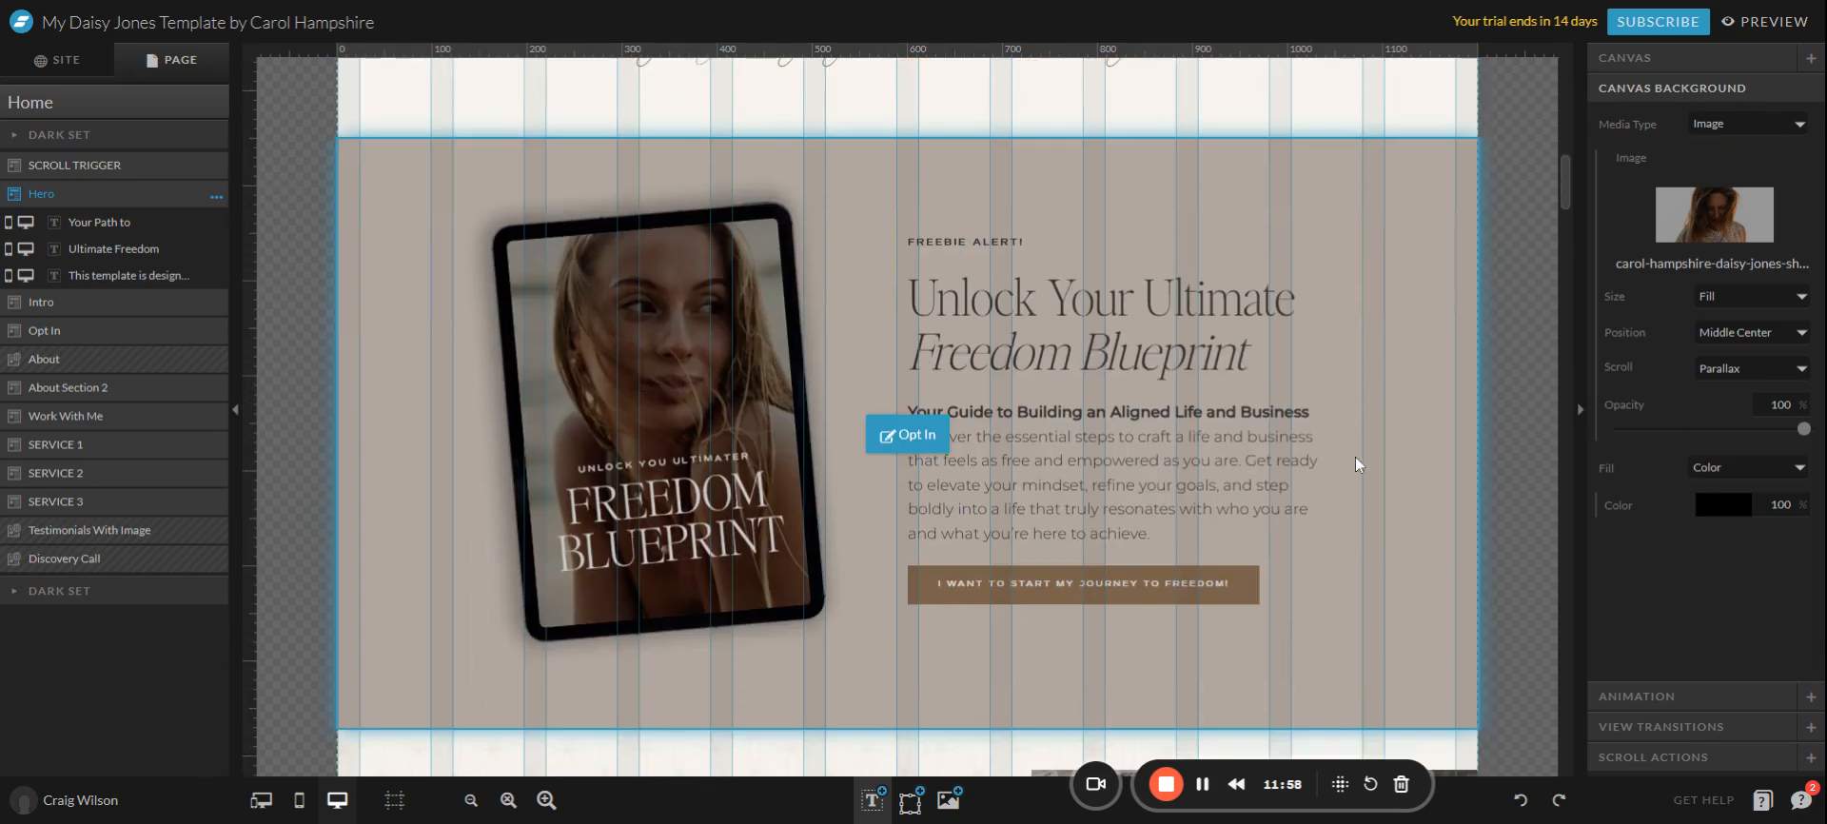
click(704, 415)
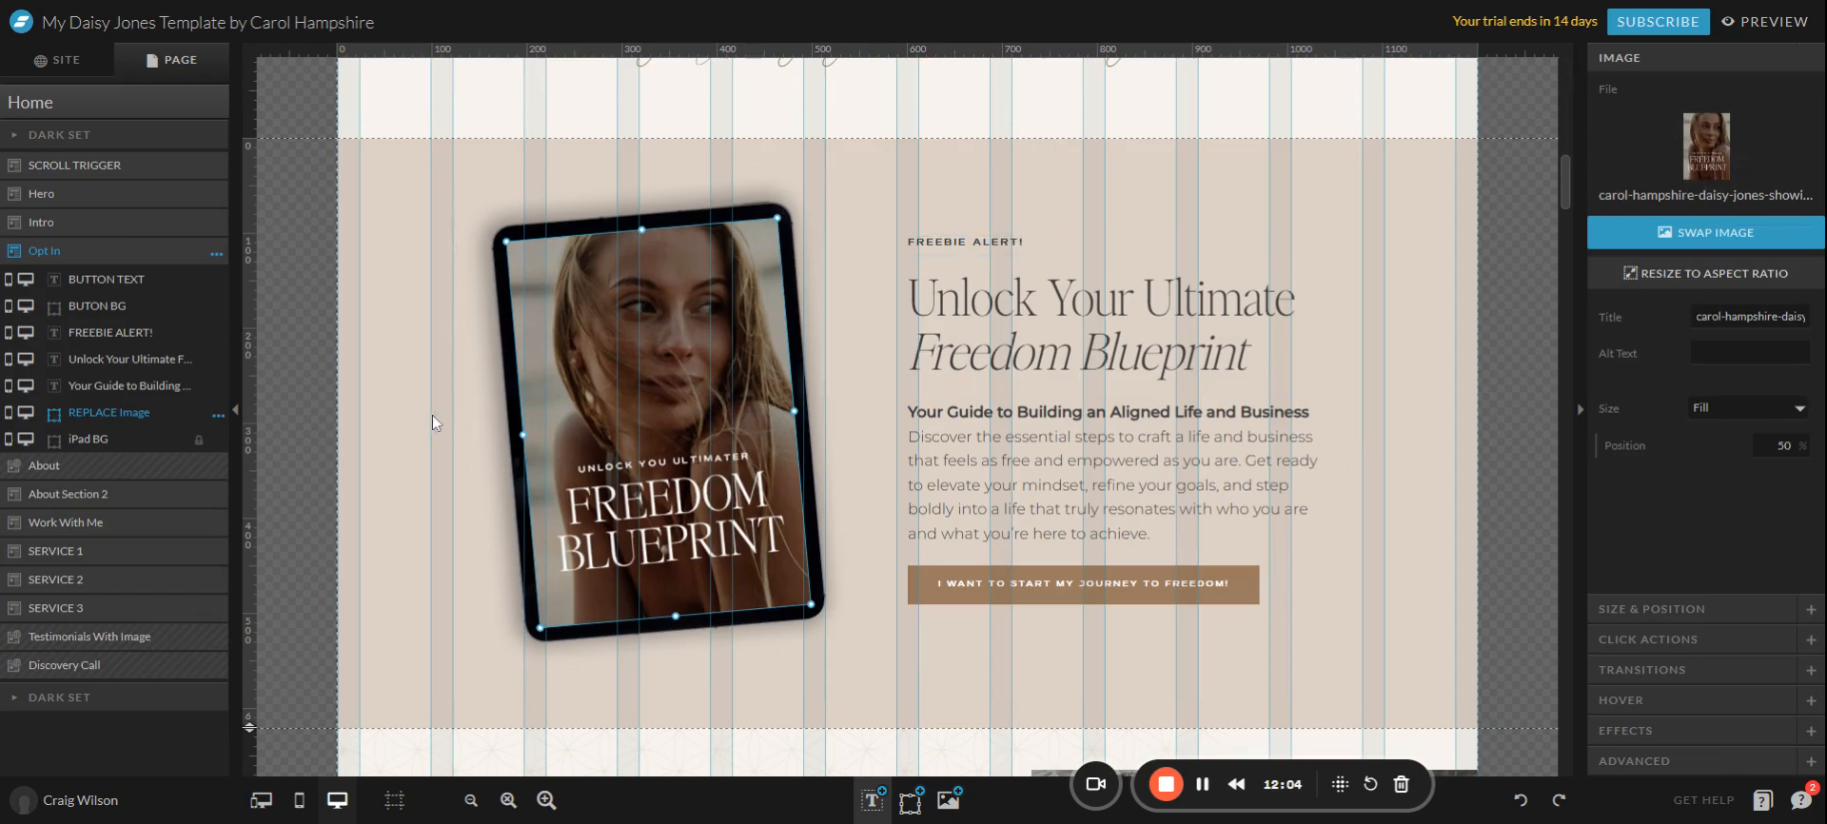
scroll(438, 420, down, 8)
scroll(440, 421, up, 10)
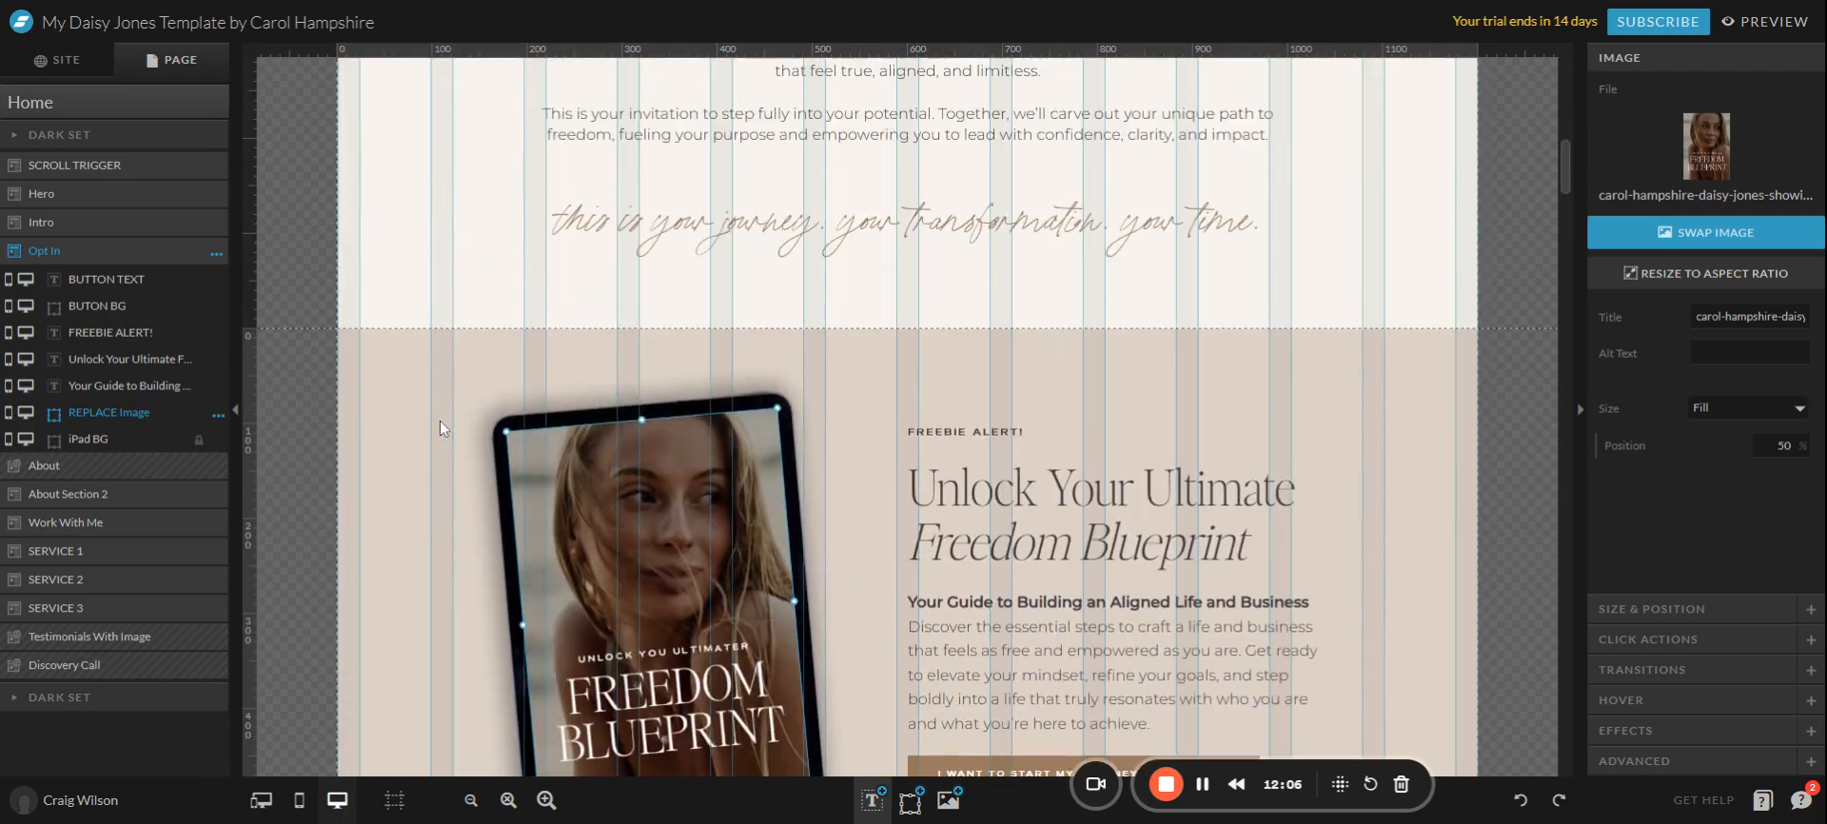
scroll(440, 420, up, 10)
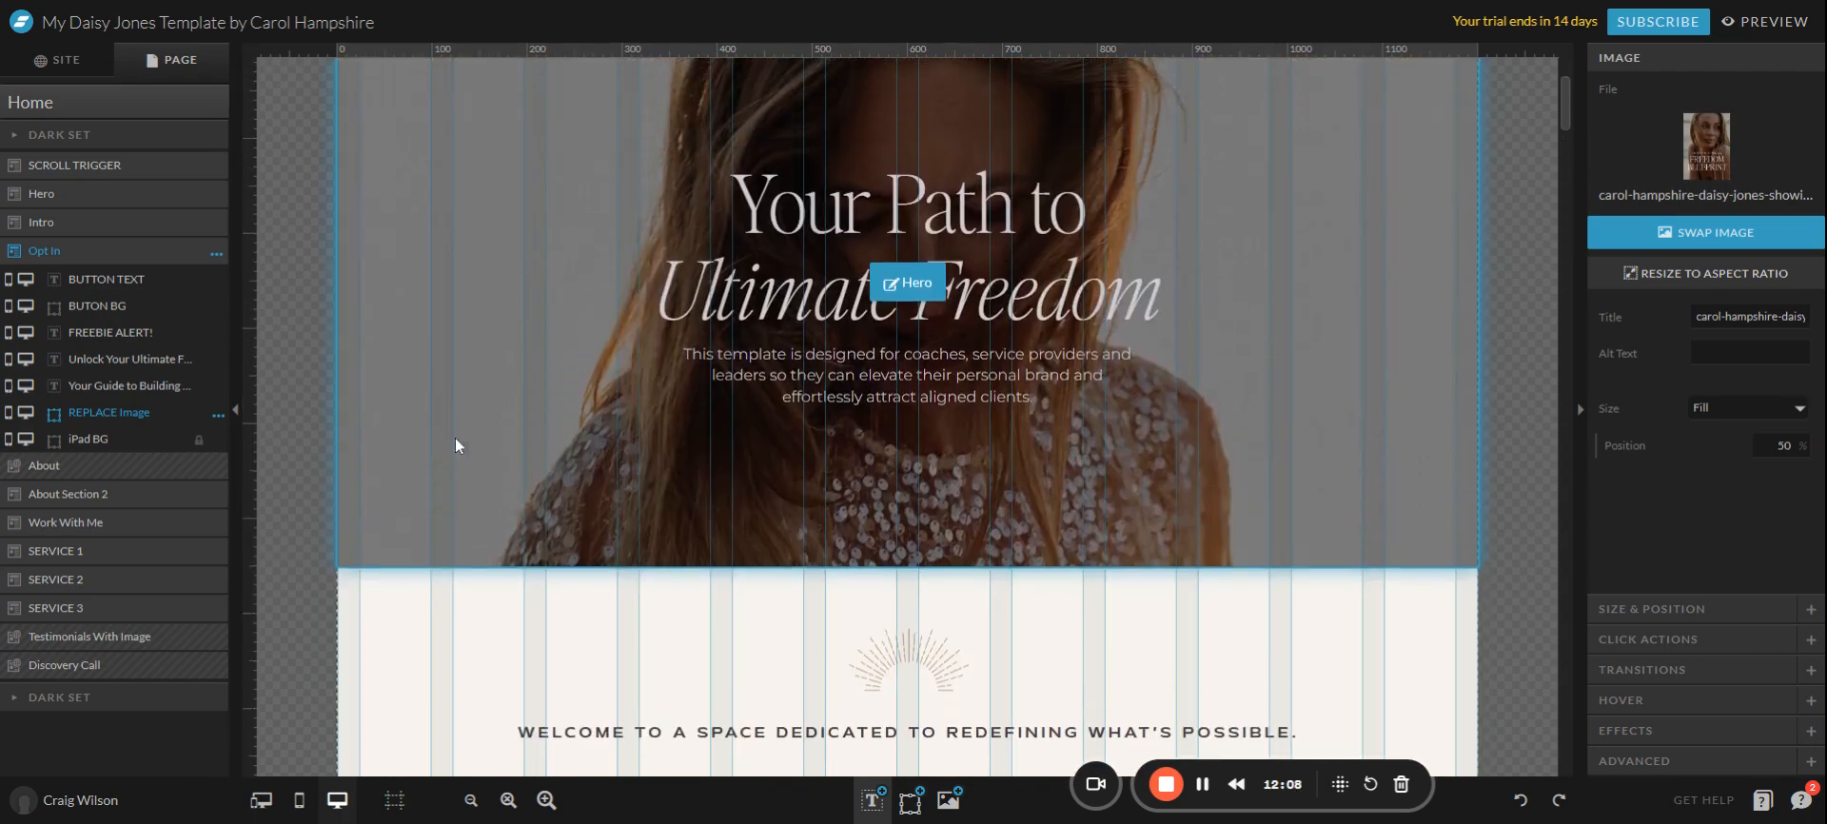
scroll(1286, 485, up, 2)
click(1287, 486)
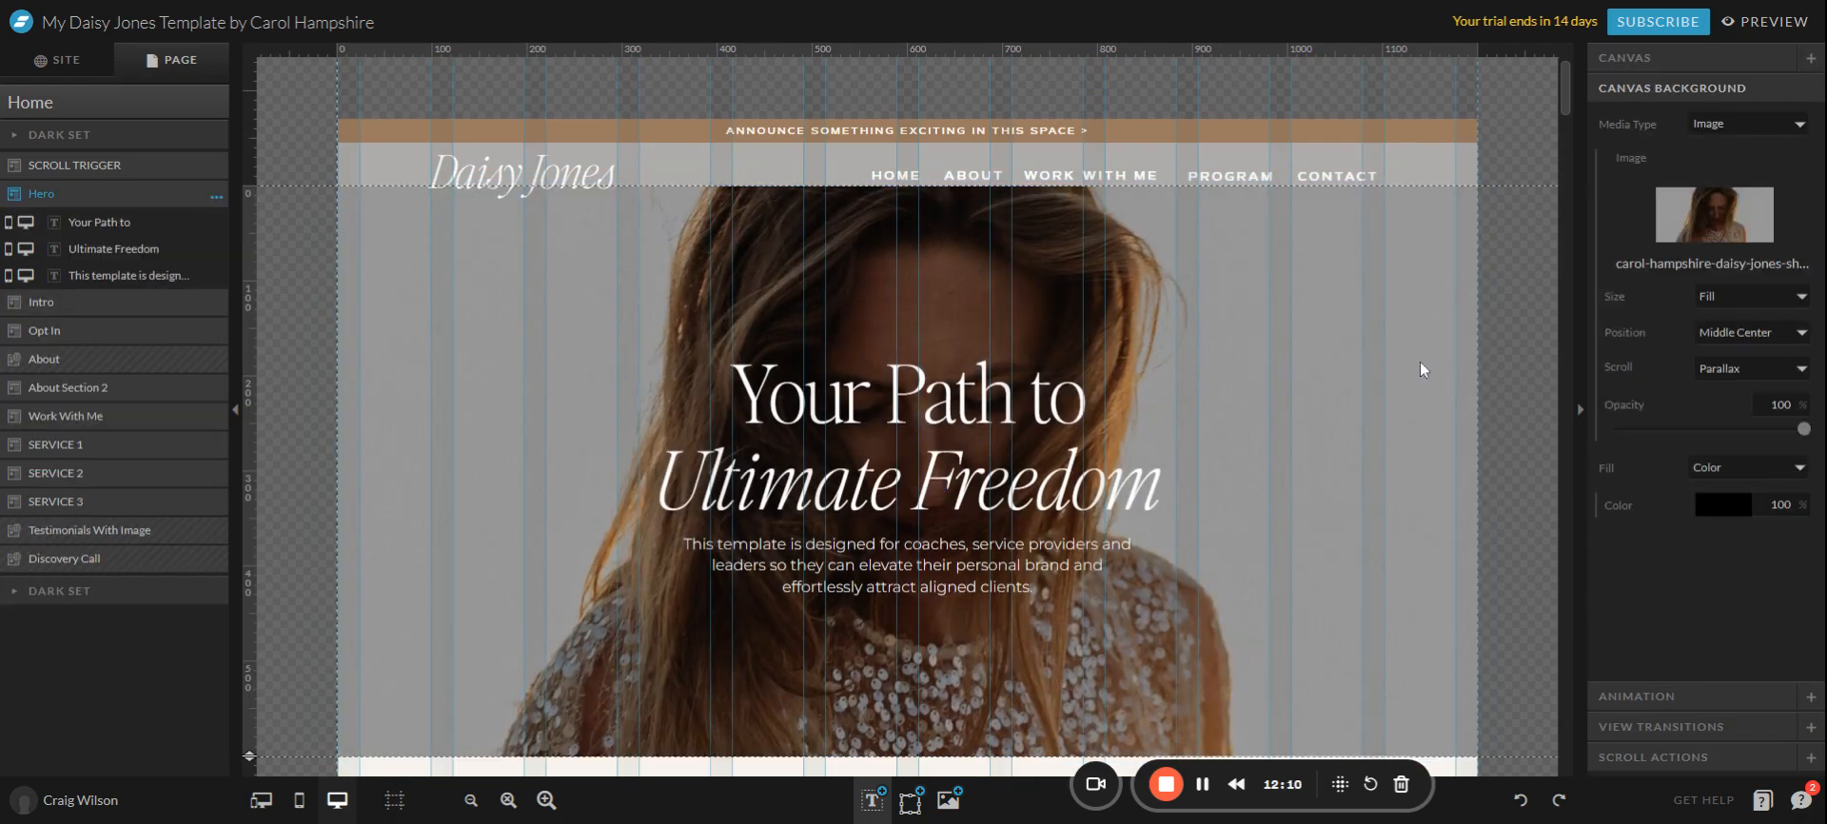
Upload a photo of a woman on a beach and set it as the Hero background.
click(1706, 232)
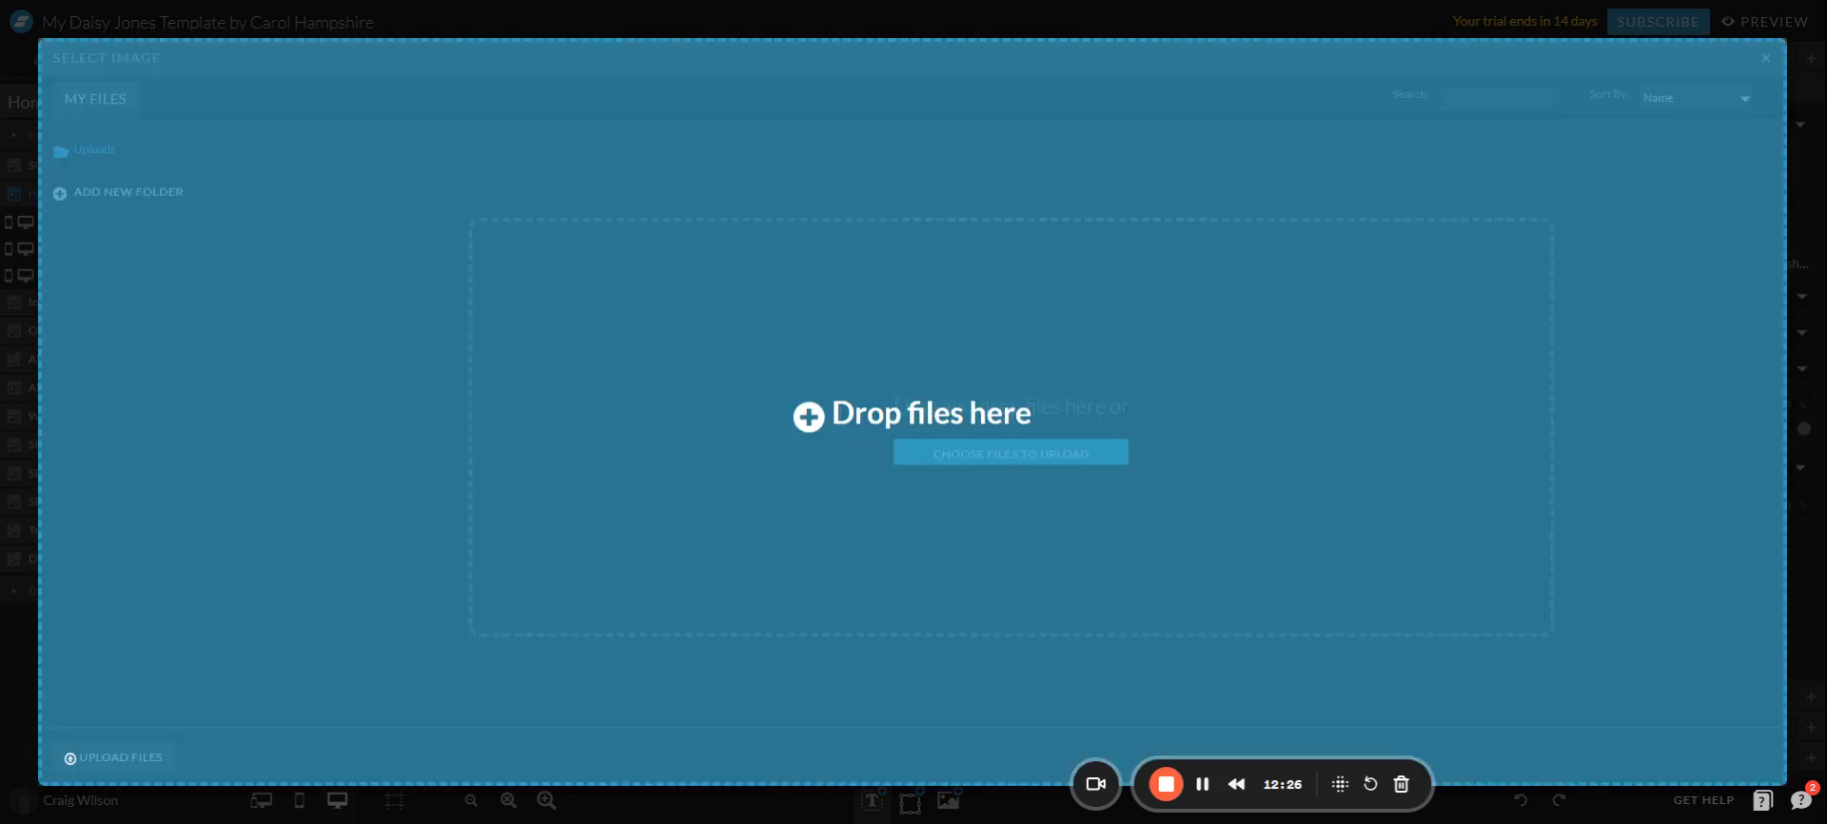
drag(577, 335, 571, 340)
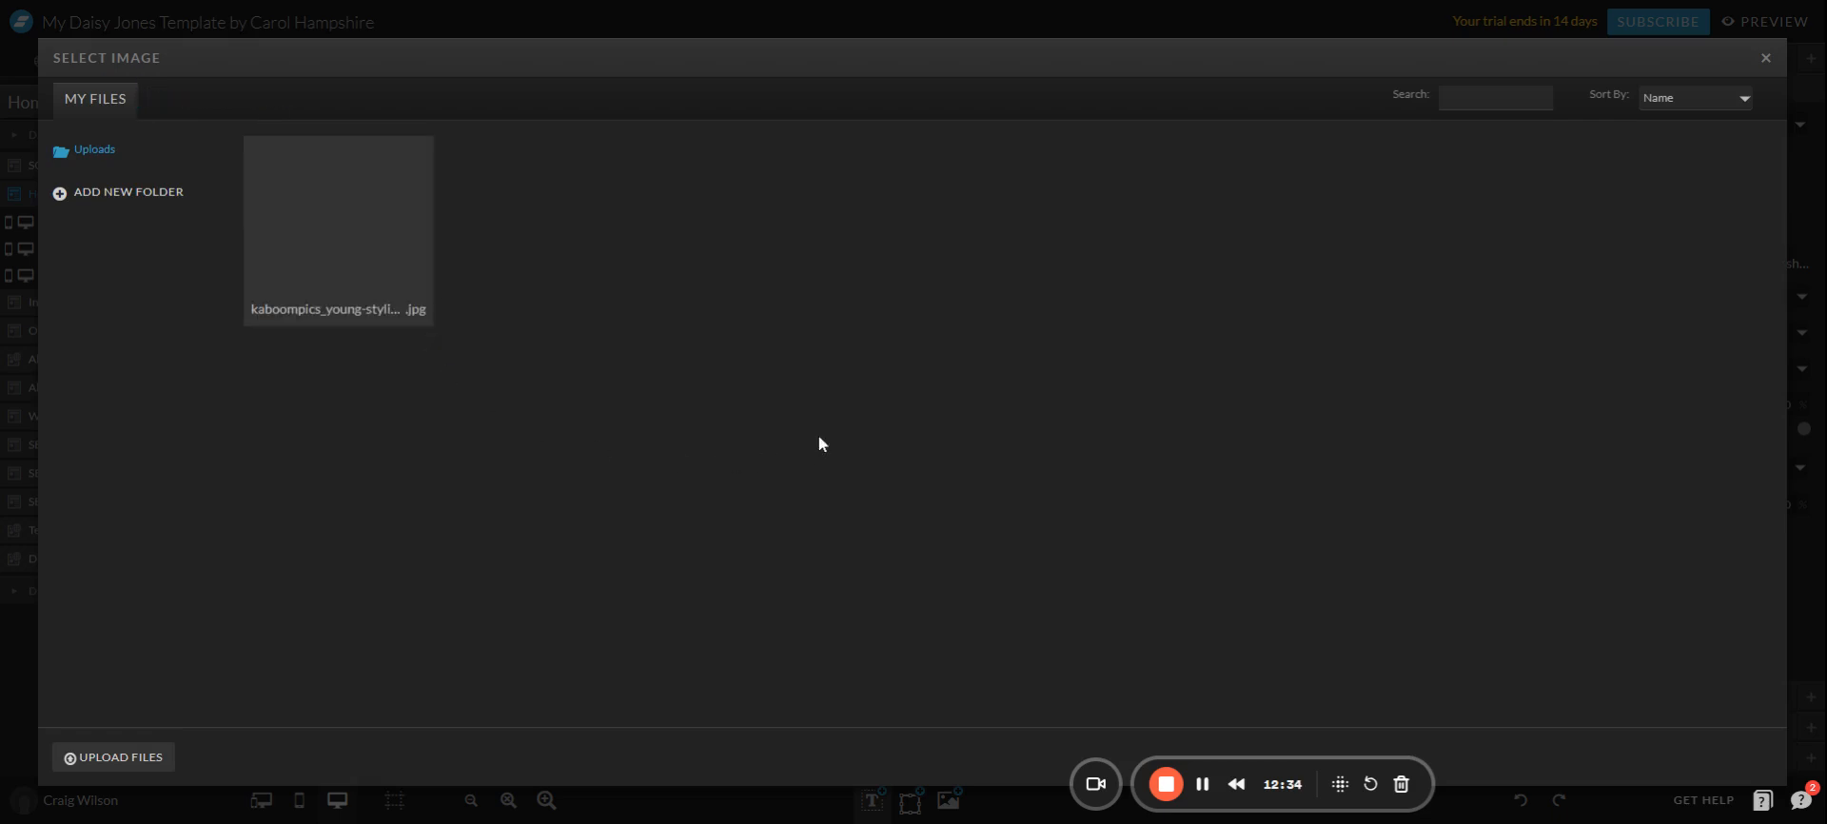
click(373, 238)
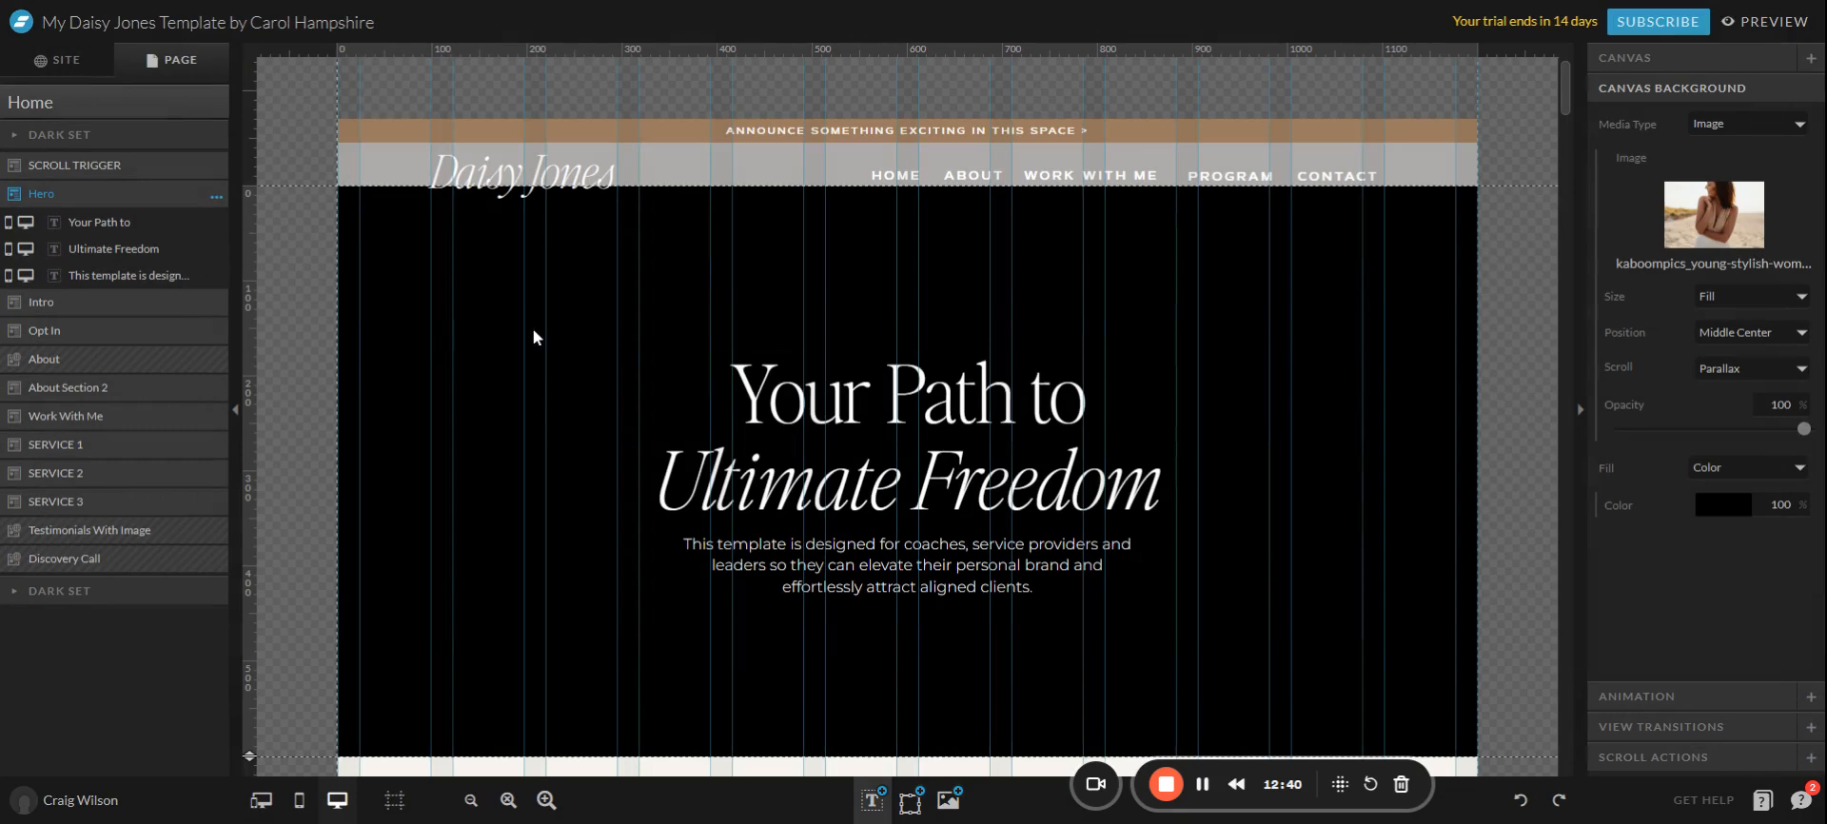
scroll(486, 333, down, 1)
scroll(440, 314, up, 1)
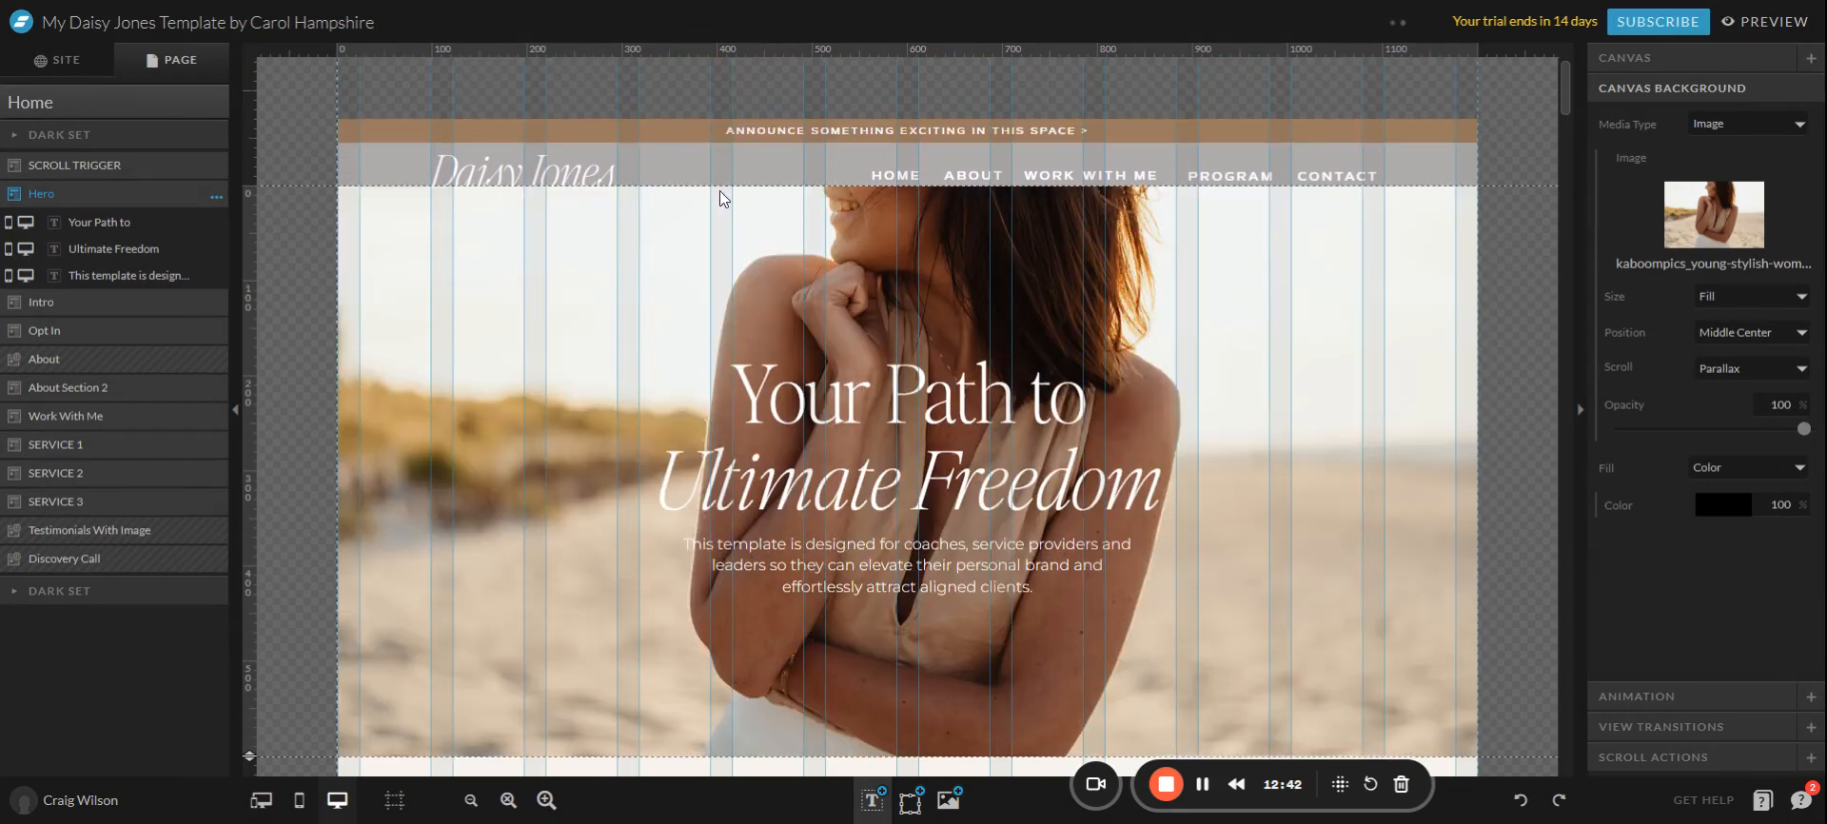
scroll(1399, 346, down, 1)
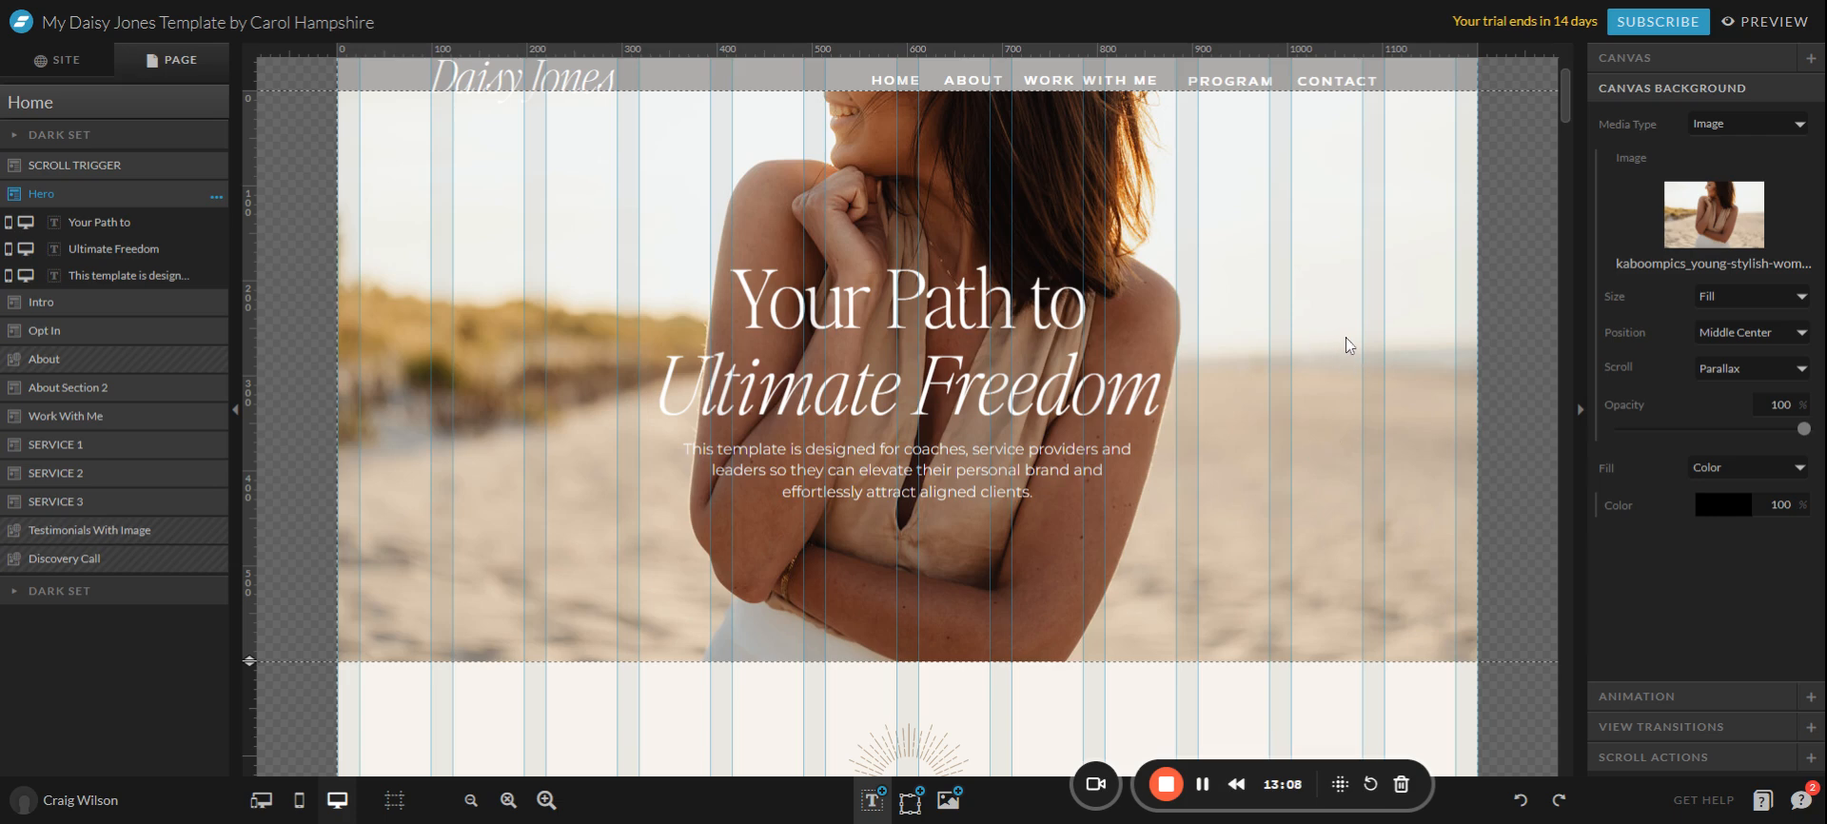
click(1762, 332)
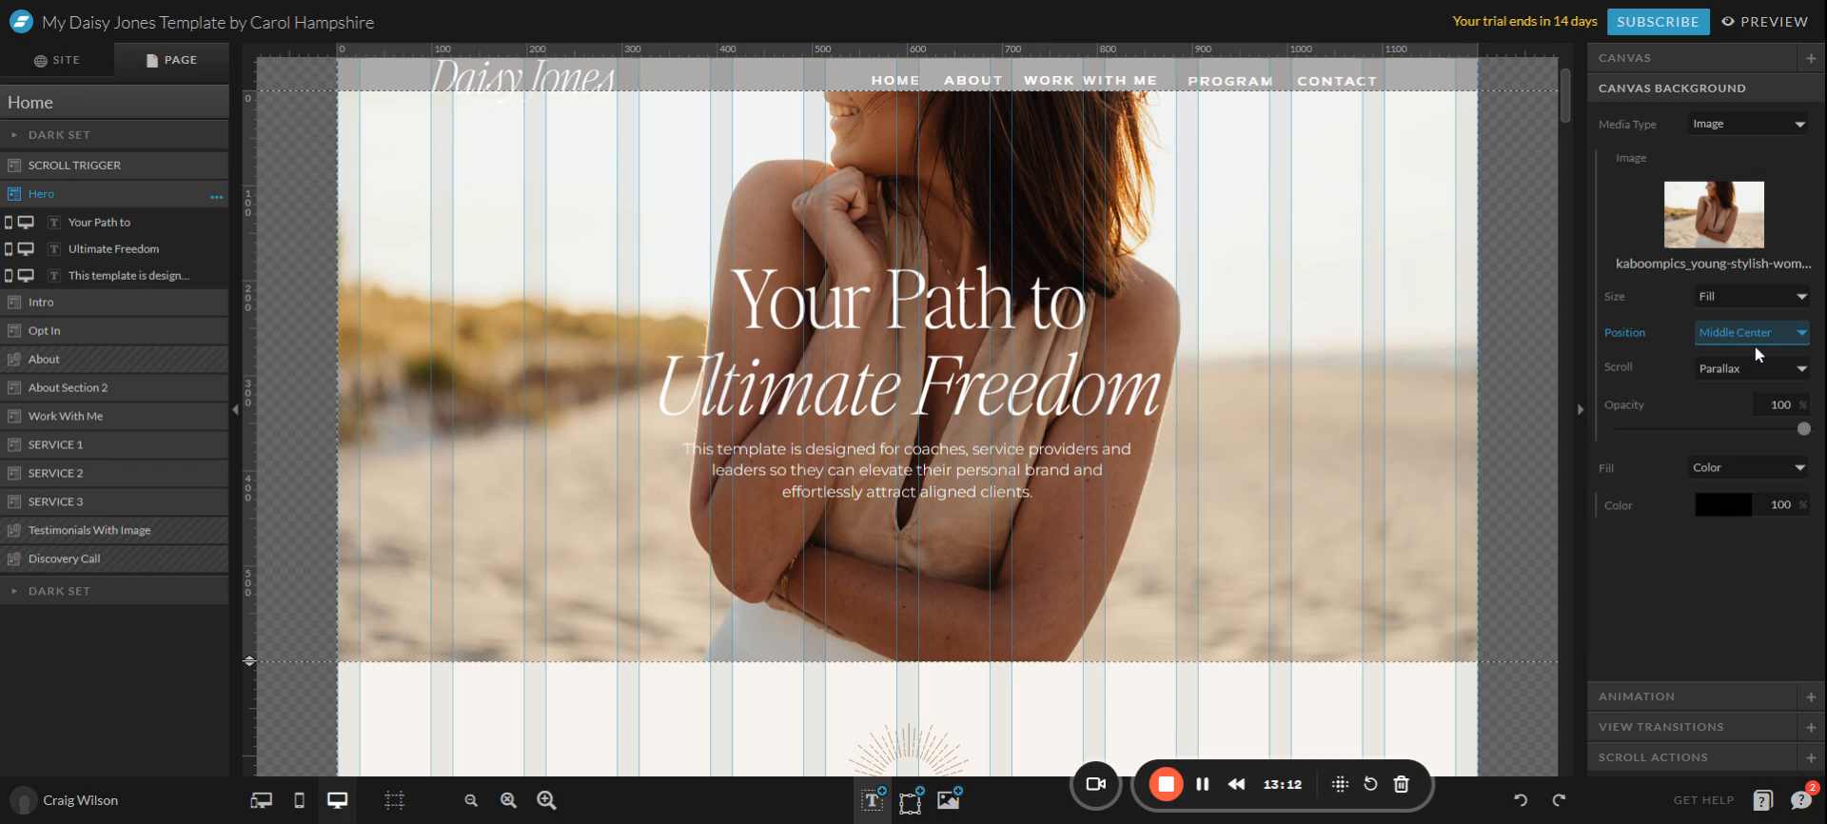
Position the hero beach photo at Top Center and lower its opacity to 40%.
click(1740, 369)
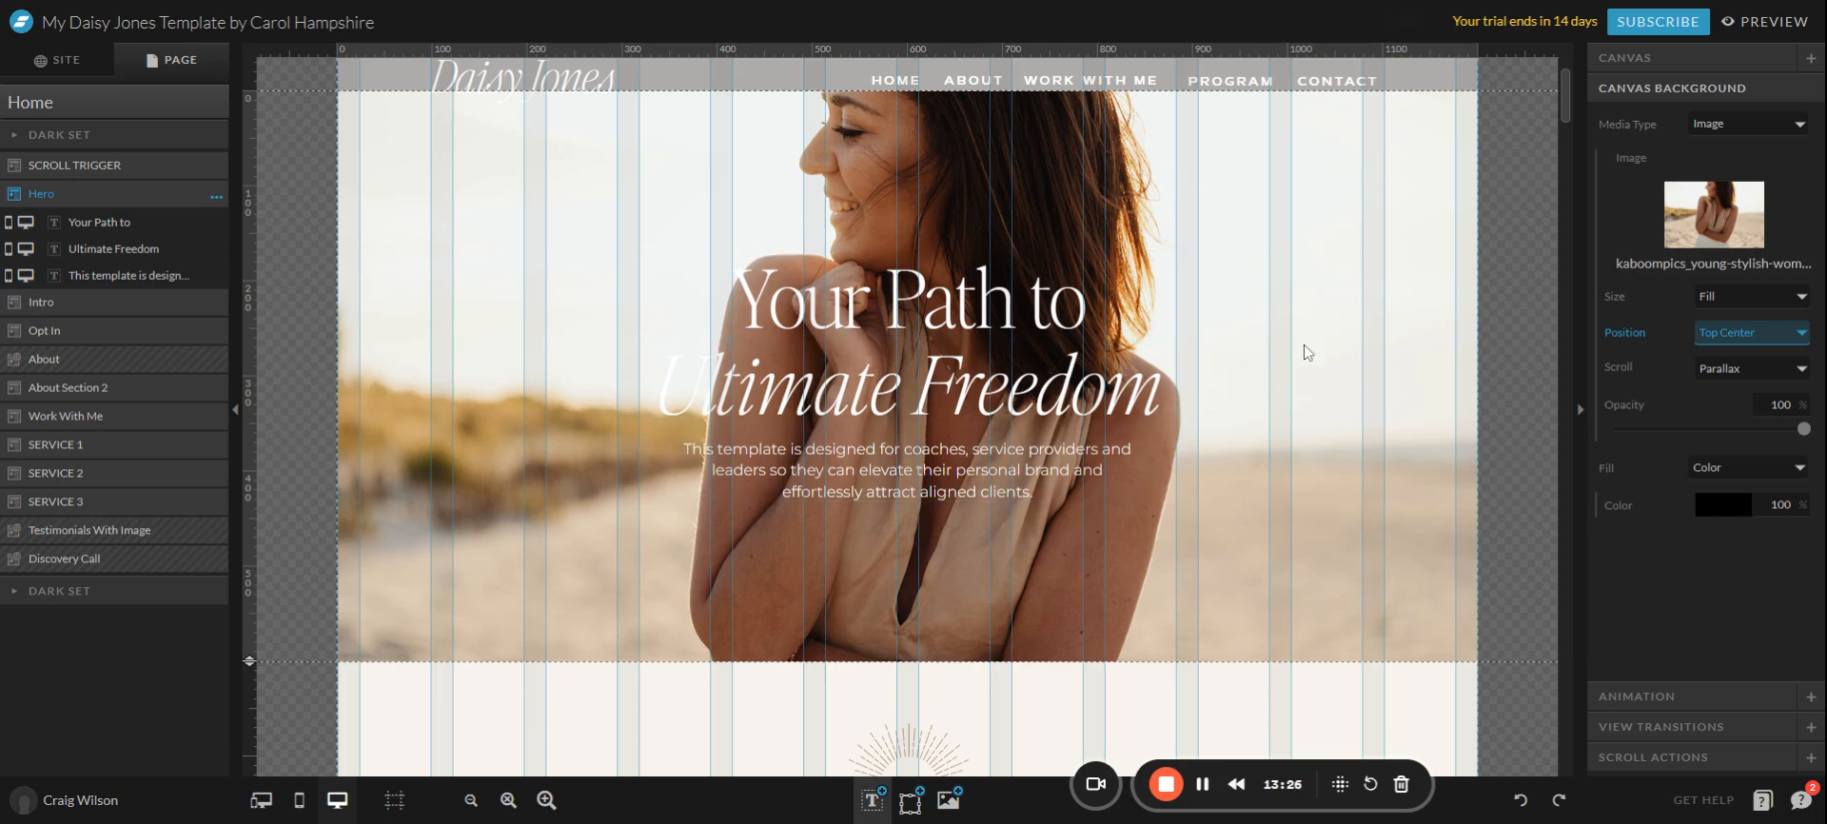
drag(1803, 429, 1709, 437)
drag(1710, 438, 1699, 438)
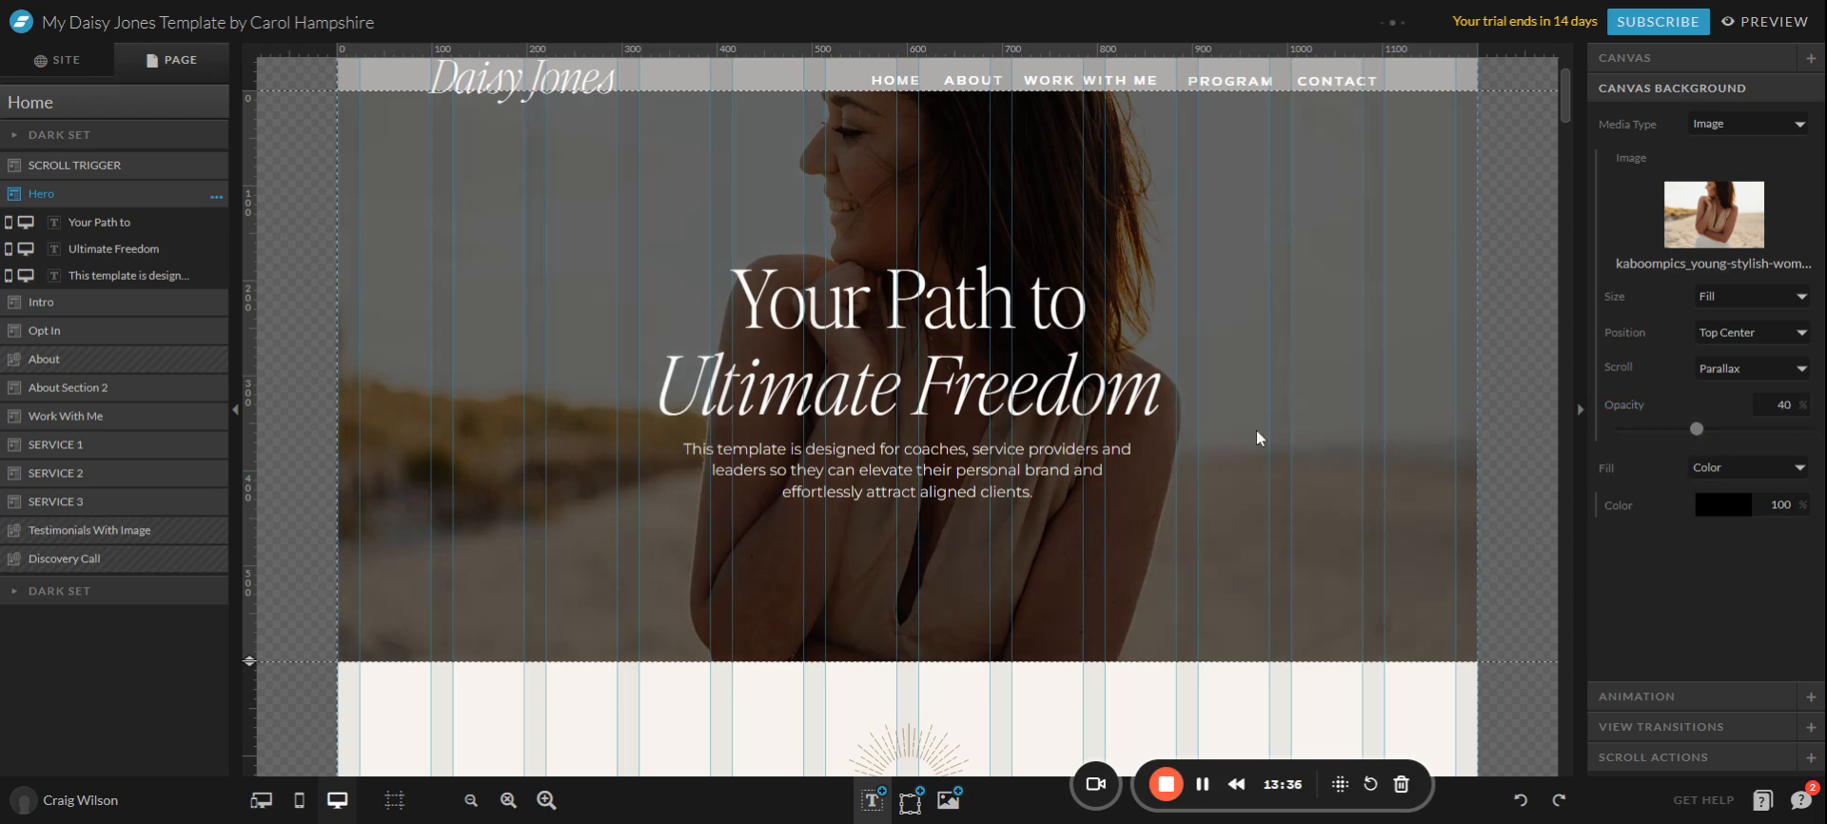
scroll(527, 184, down, 5)
scroll(535, 234, up, 6)
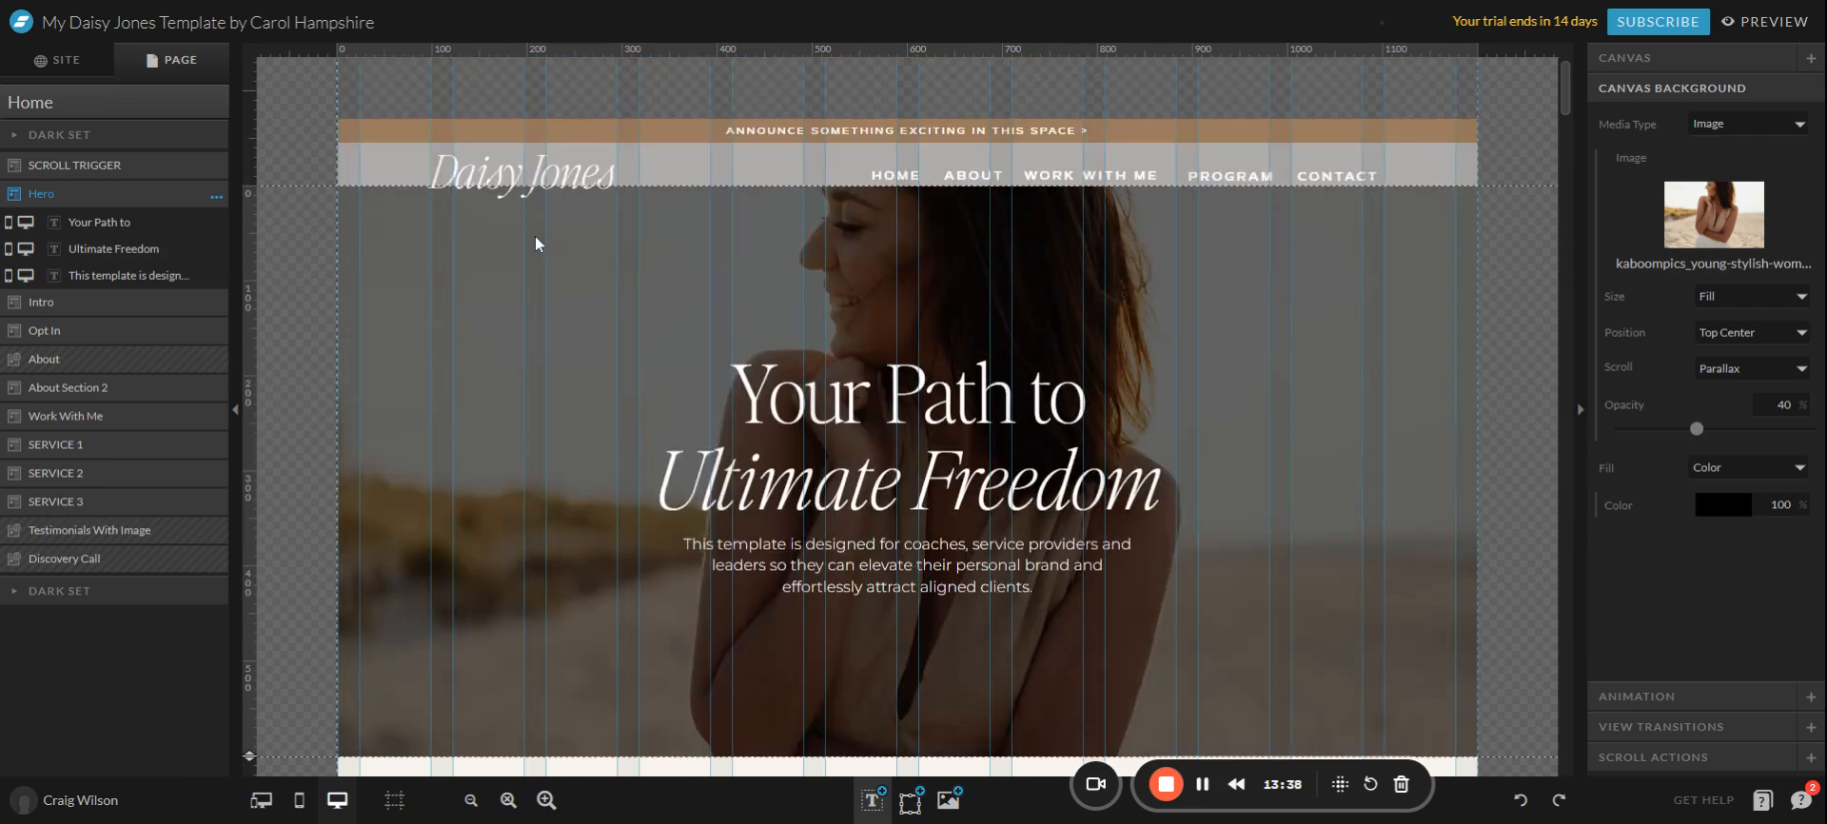
Scroll down to the Opt In section and select the photo inside its iPad frame.
scroll(534, 243, down, 2)
scroll(862, 305, up, 2)
scroll(1188, 331, down, 3)
scroll(1366, 420, up, 3)
scroll(1395, 331, down, 5)
scroll(1402, 323, down, 5)
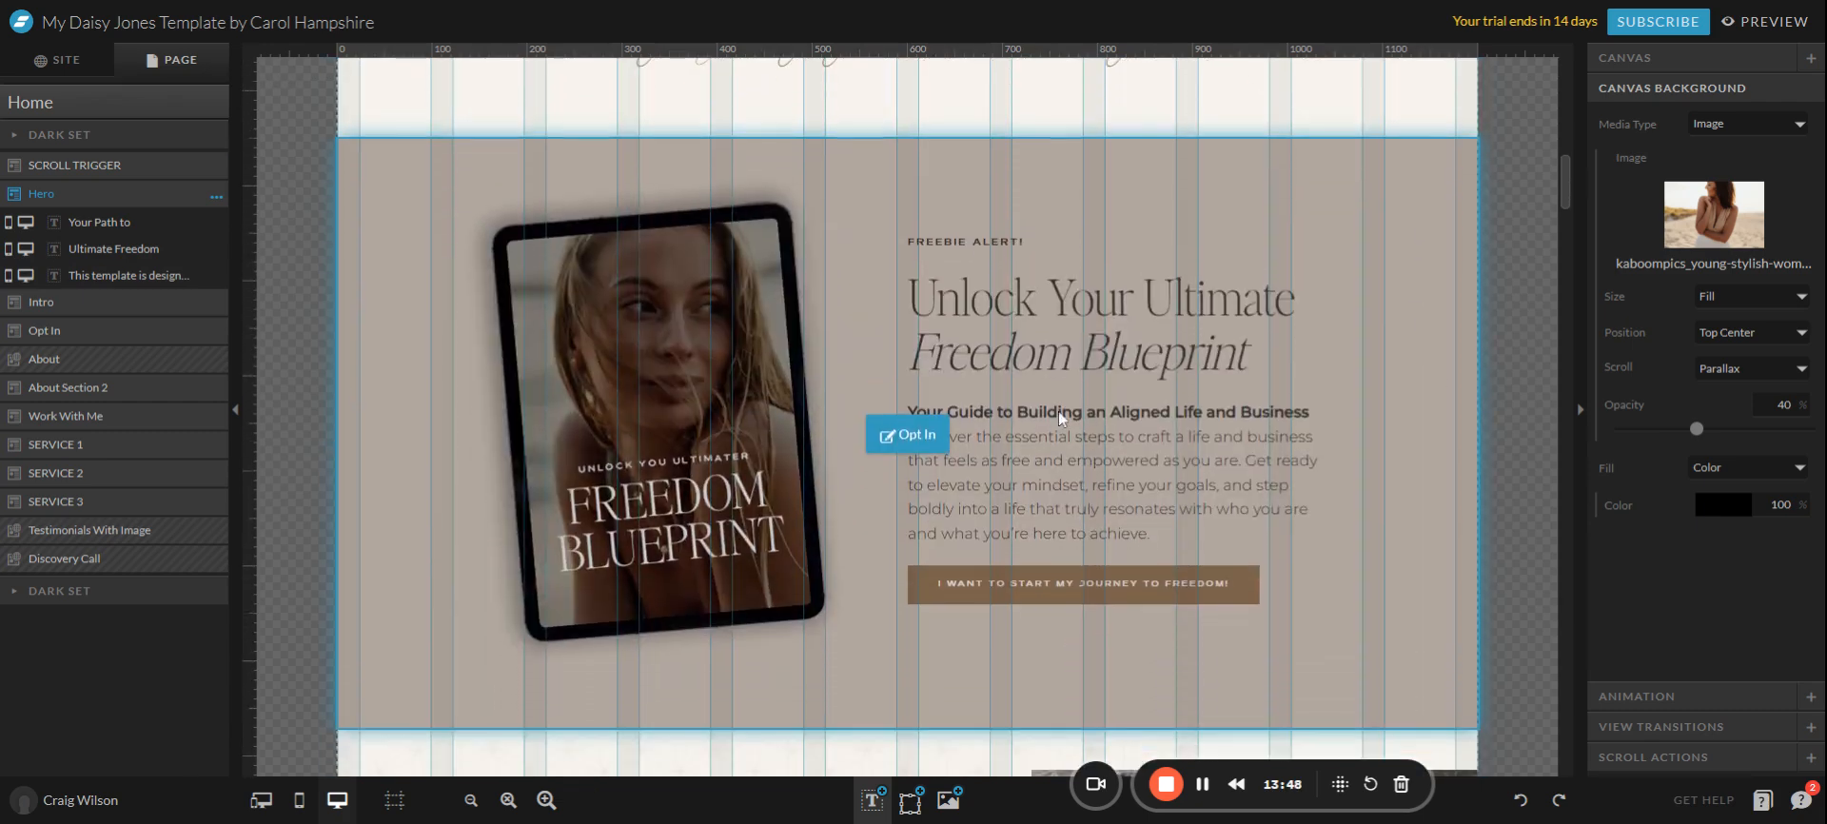
click(747, 407)
click(737, 378)
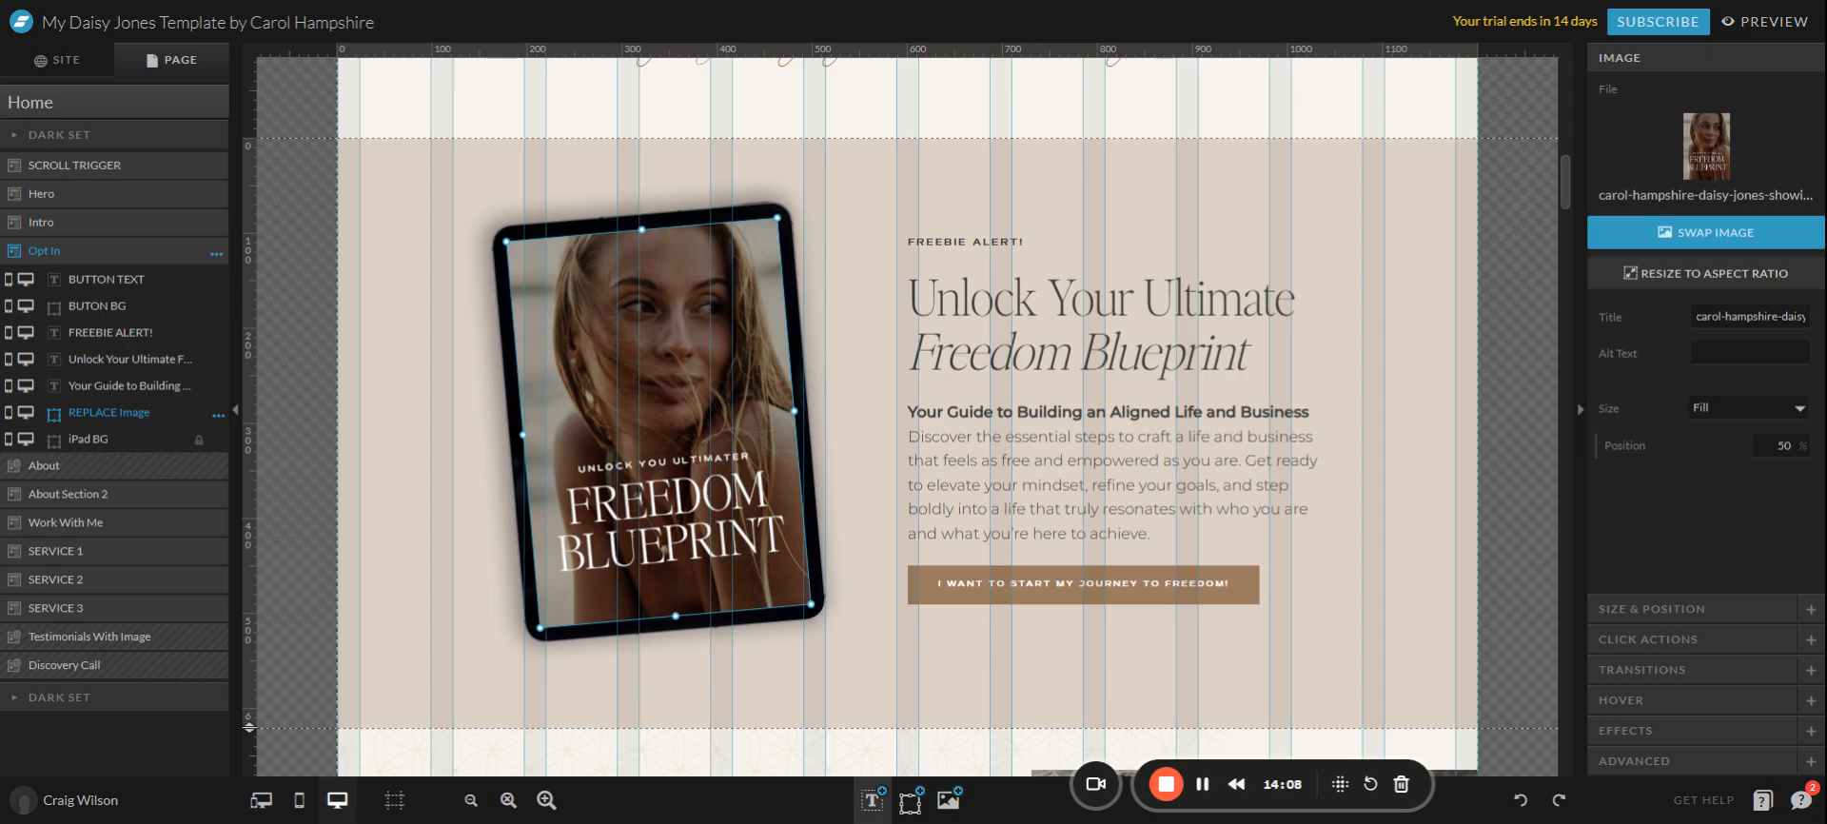
Upload a photo of a woman reading a book and place it in the tablet frame.
click(1713, 171)
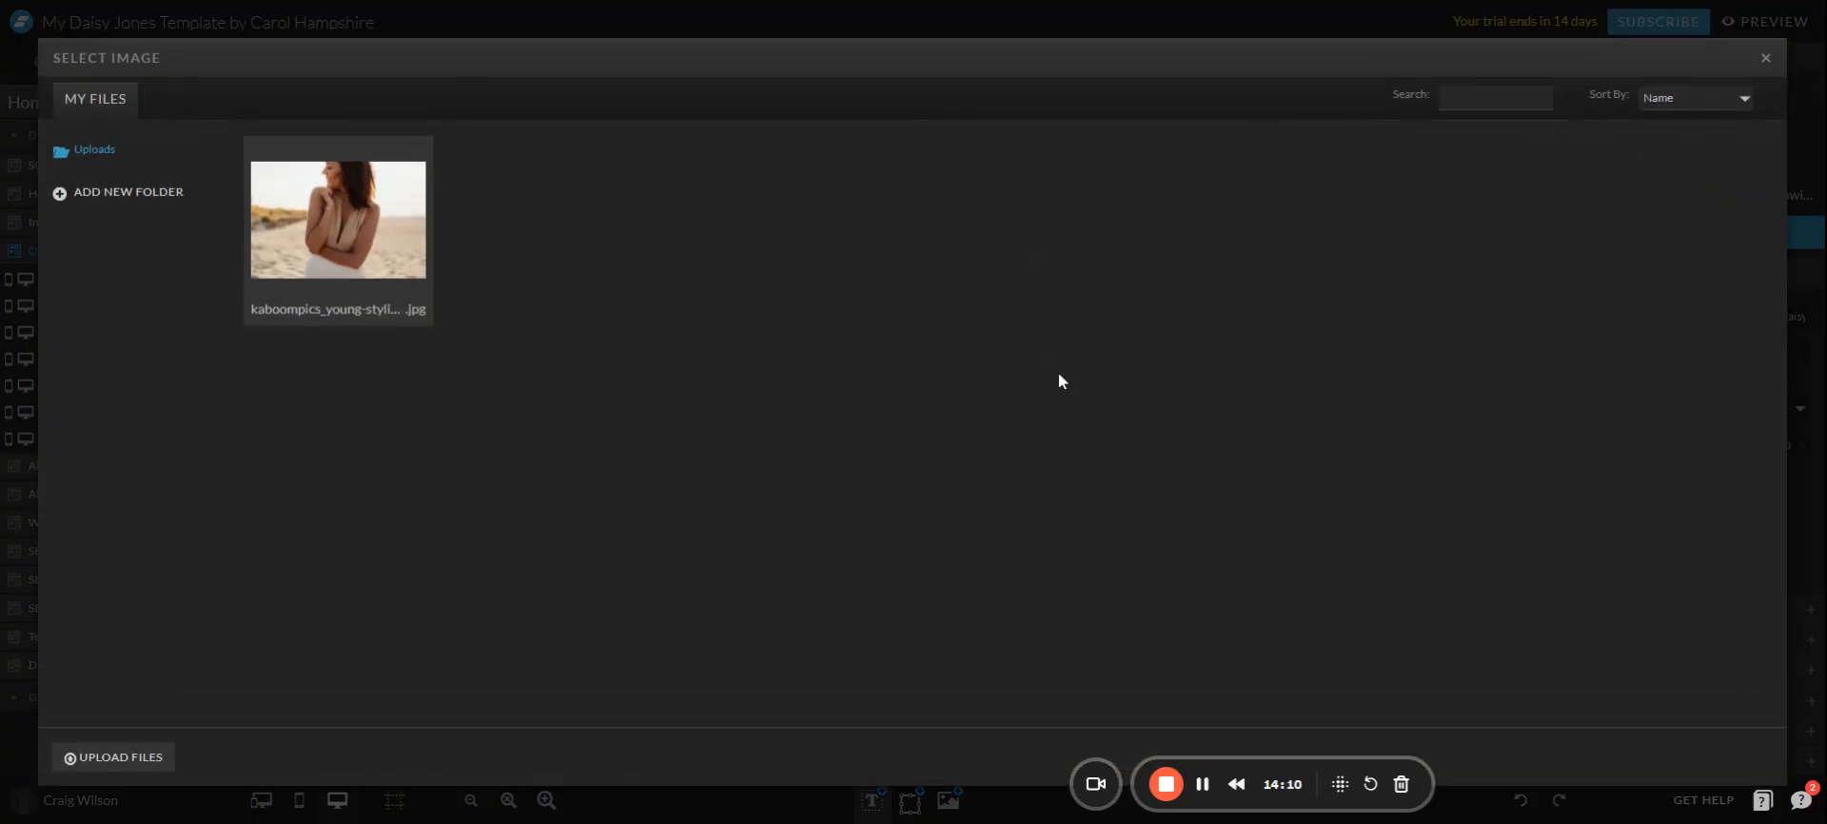
click(1765, 58)
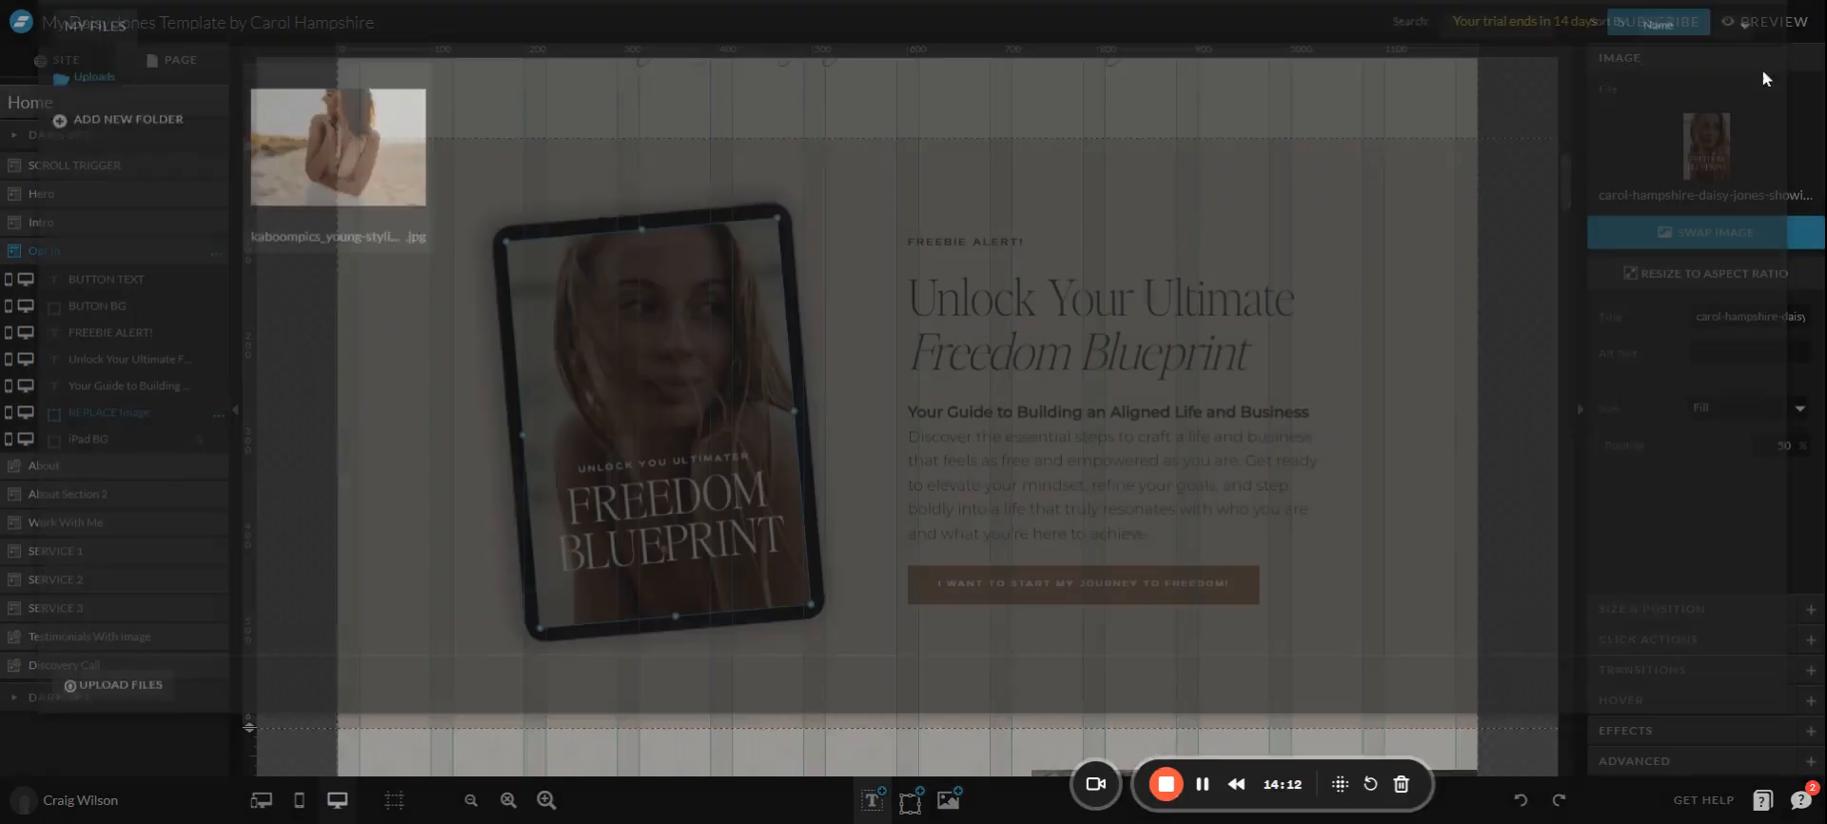
click(1637, 232)
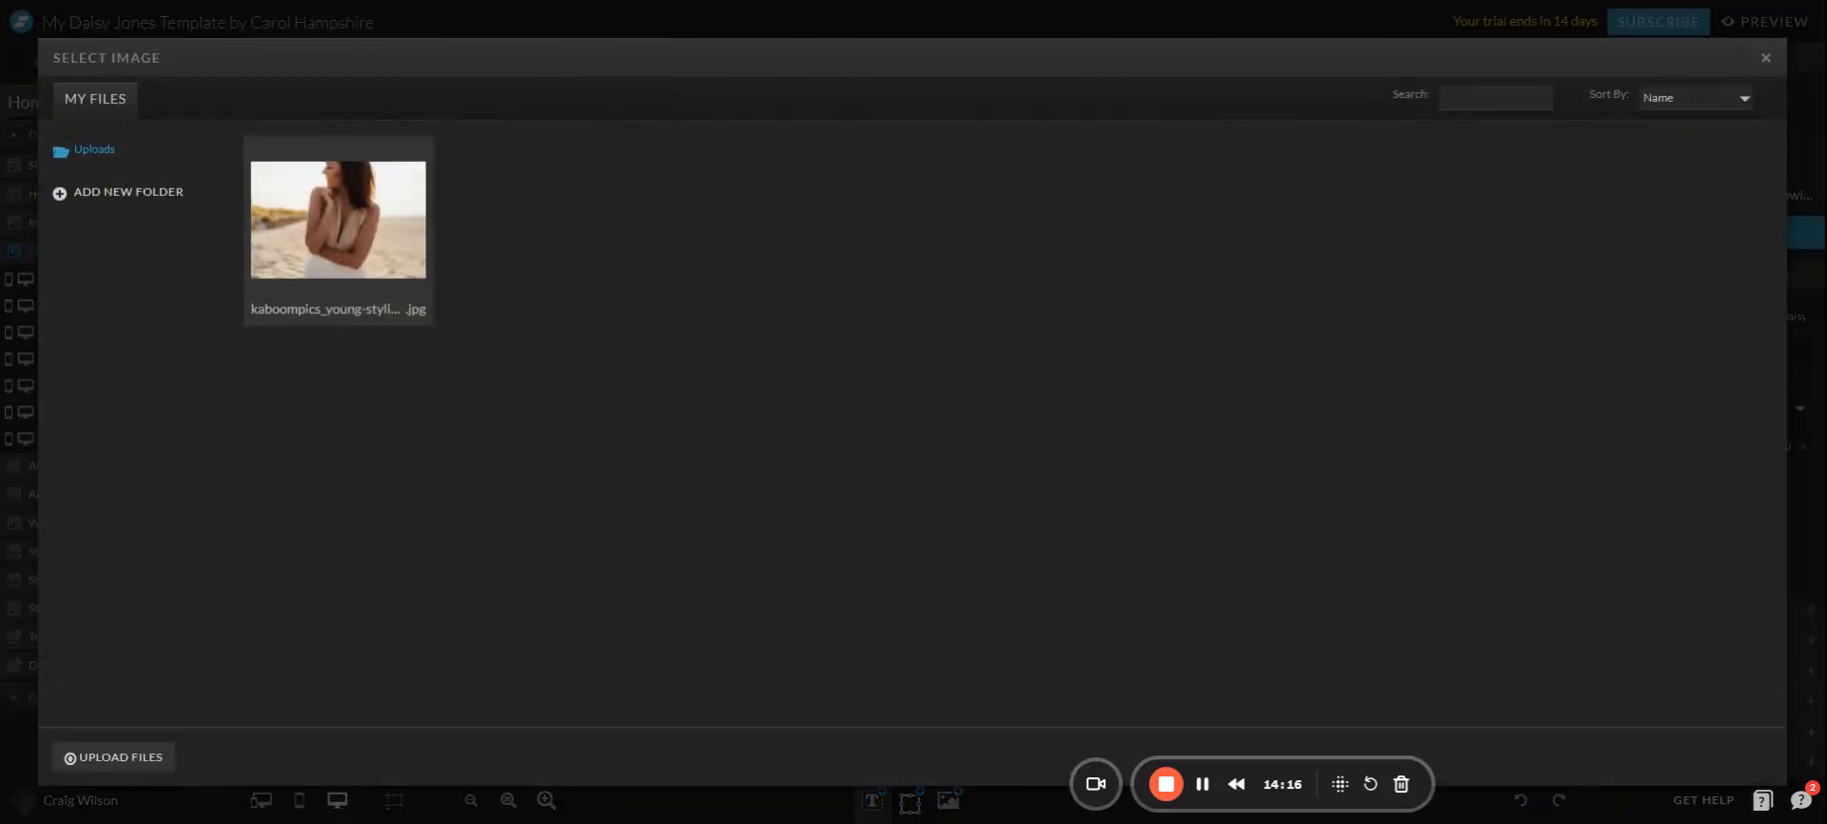
drag(1826, 285, 746, 240)
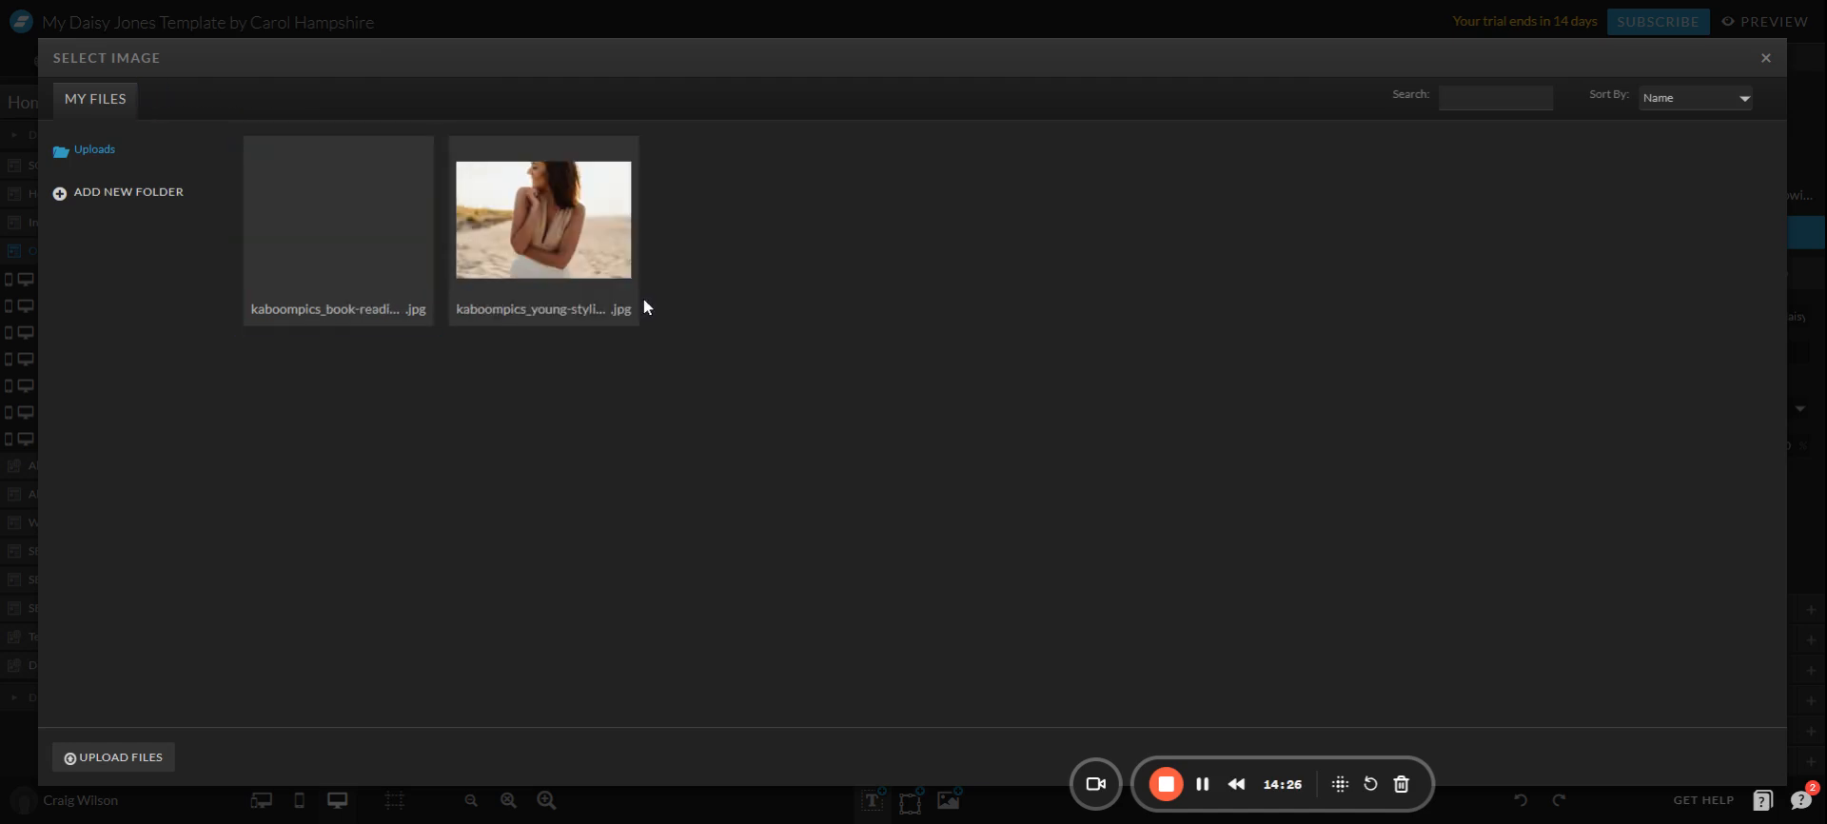
click(344, 231)
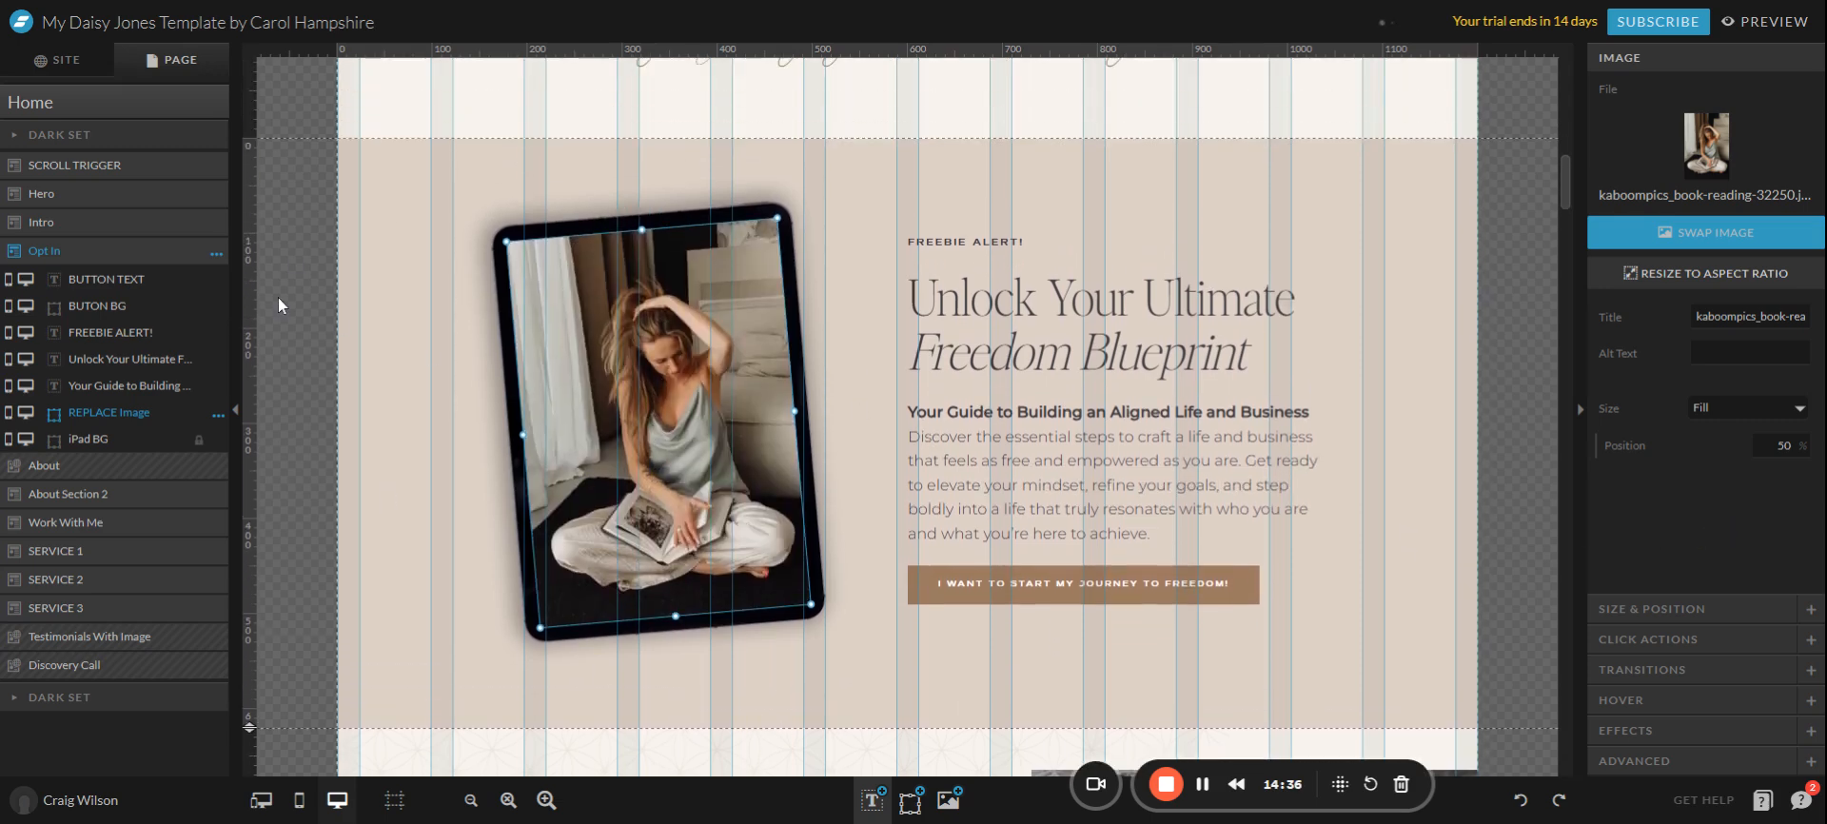
click(289, 306)
Check the Opt In iPad photo's size and position: 286 × 408 px, X 195, Y 95, rotated 355°.
scroll(651, 362, down, 1)
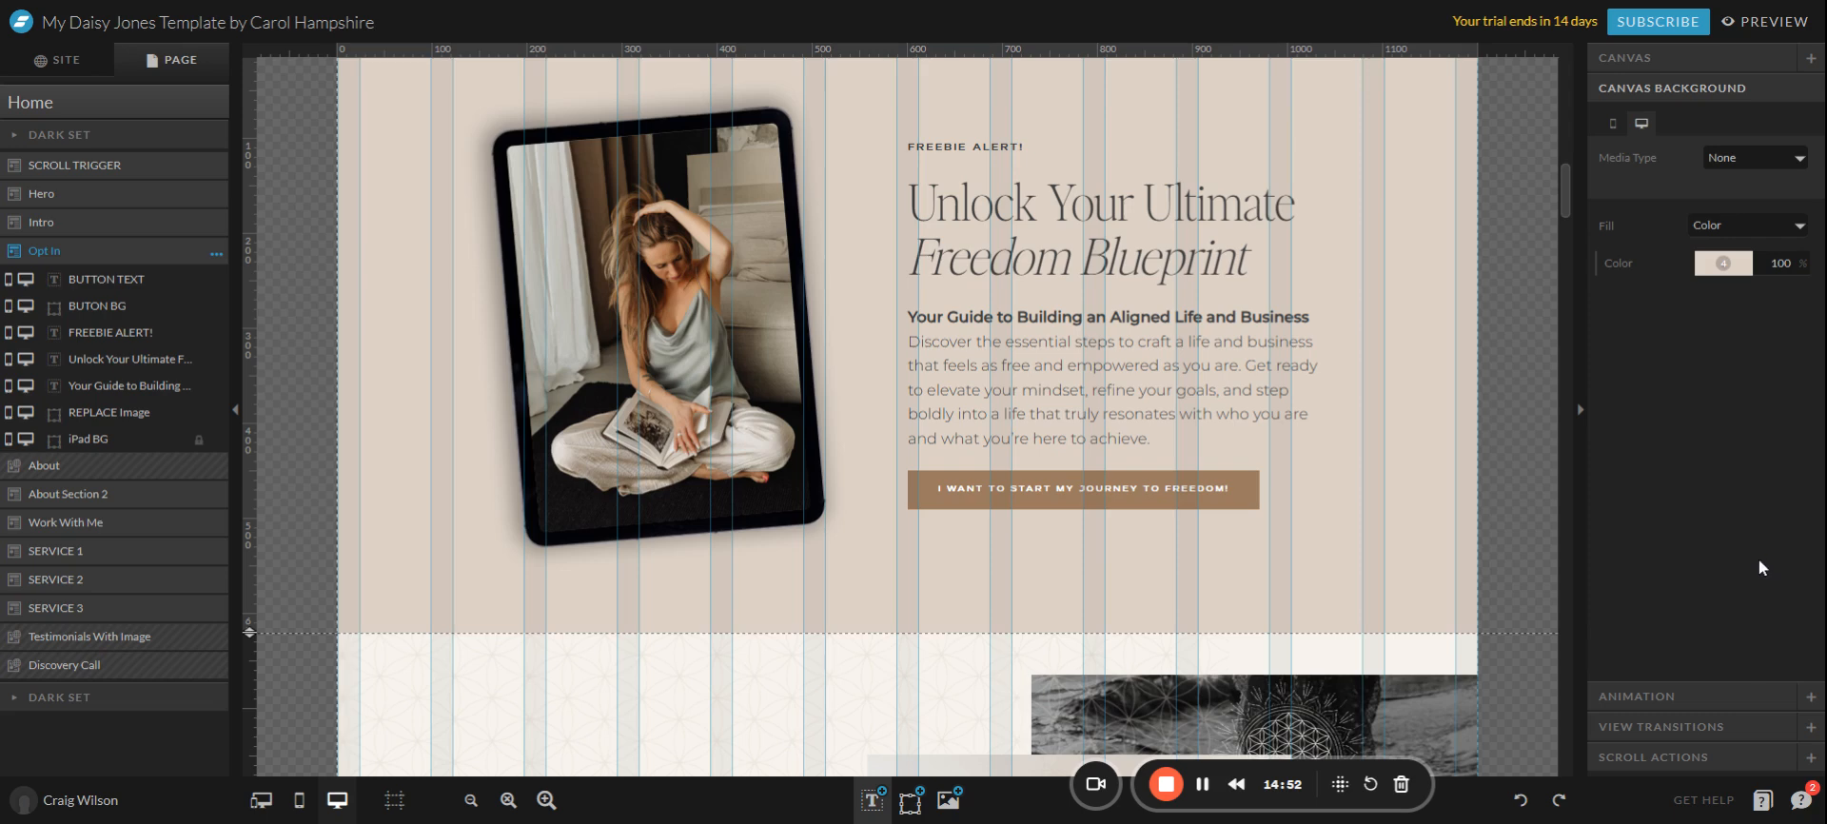
click(1686, 59)
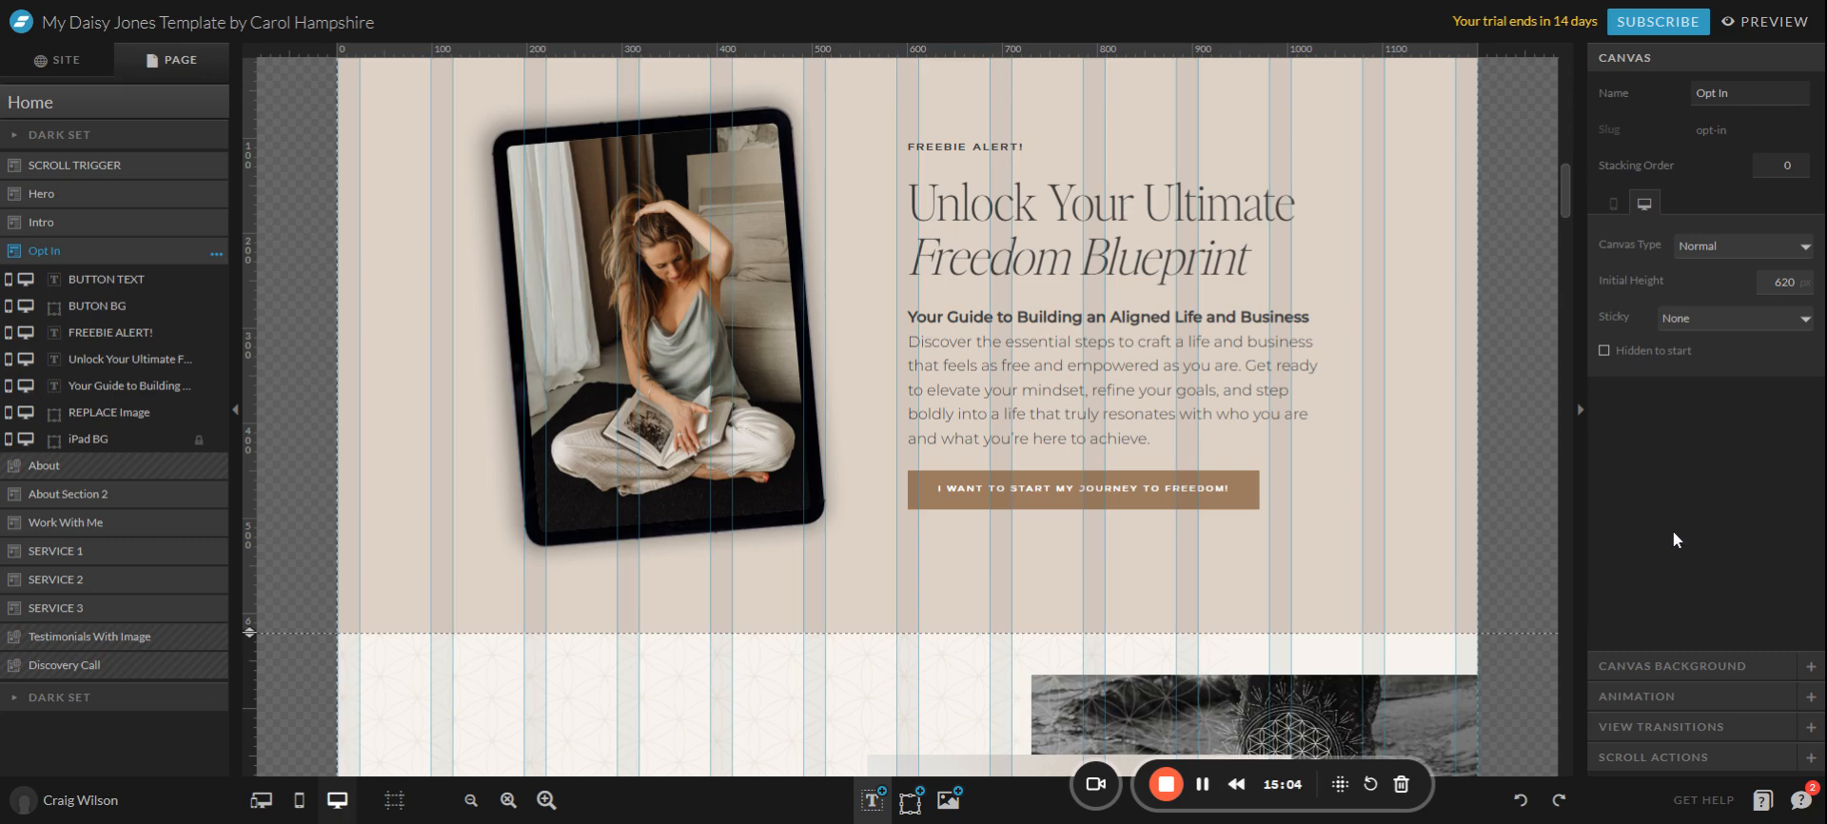
click(674, 394)
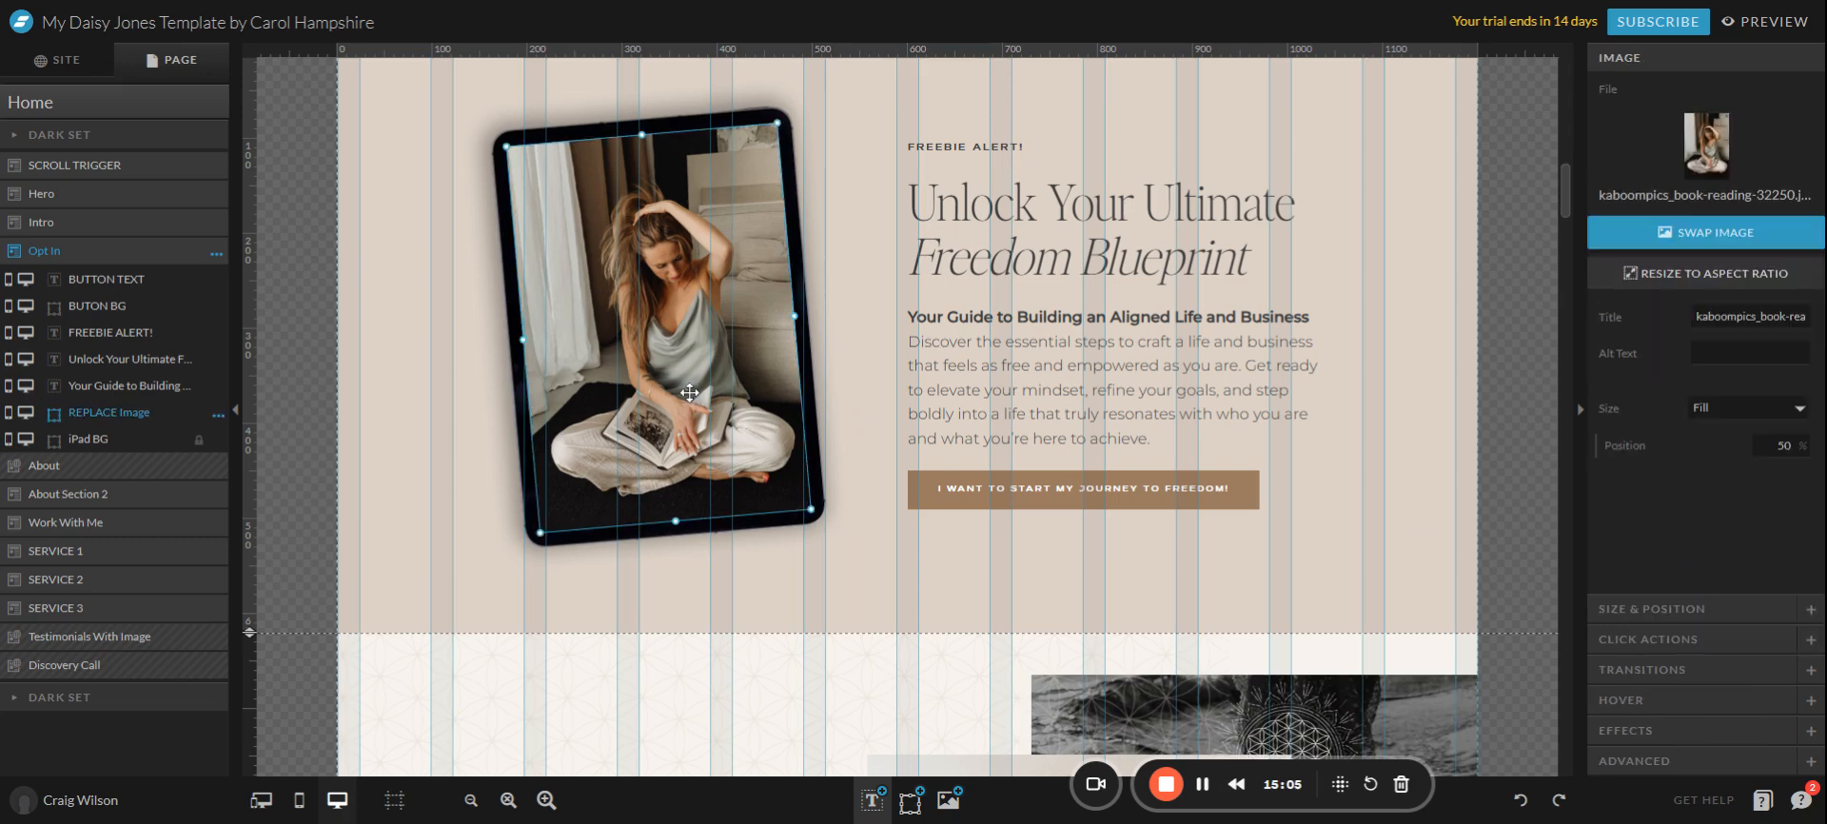
click(1686, 611)
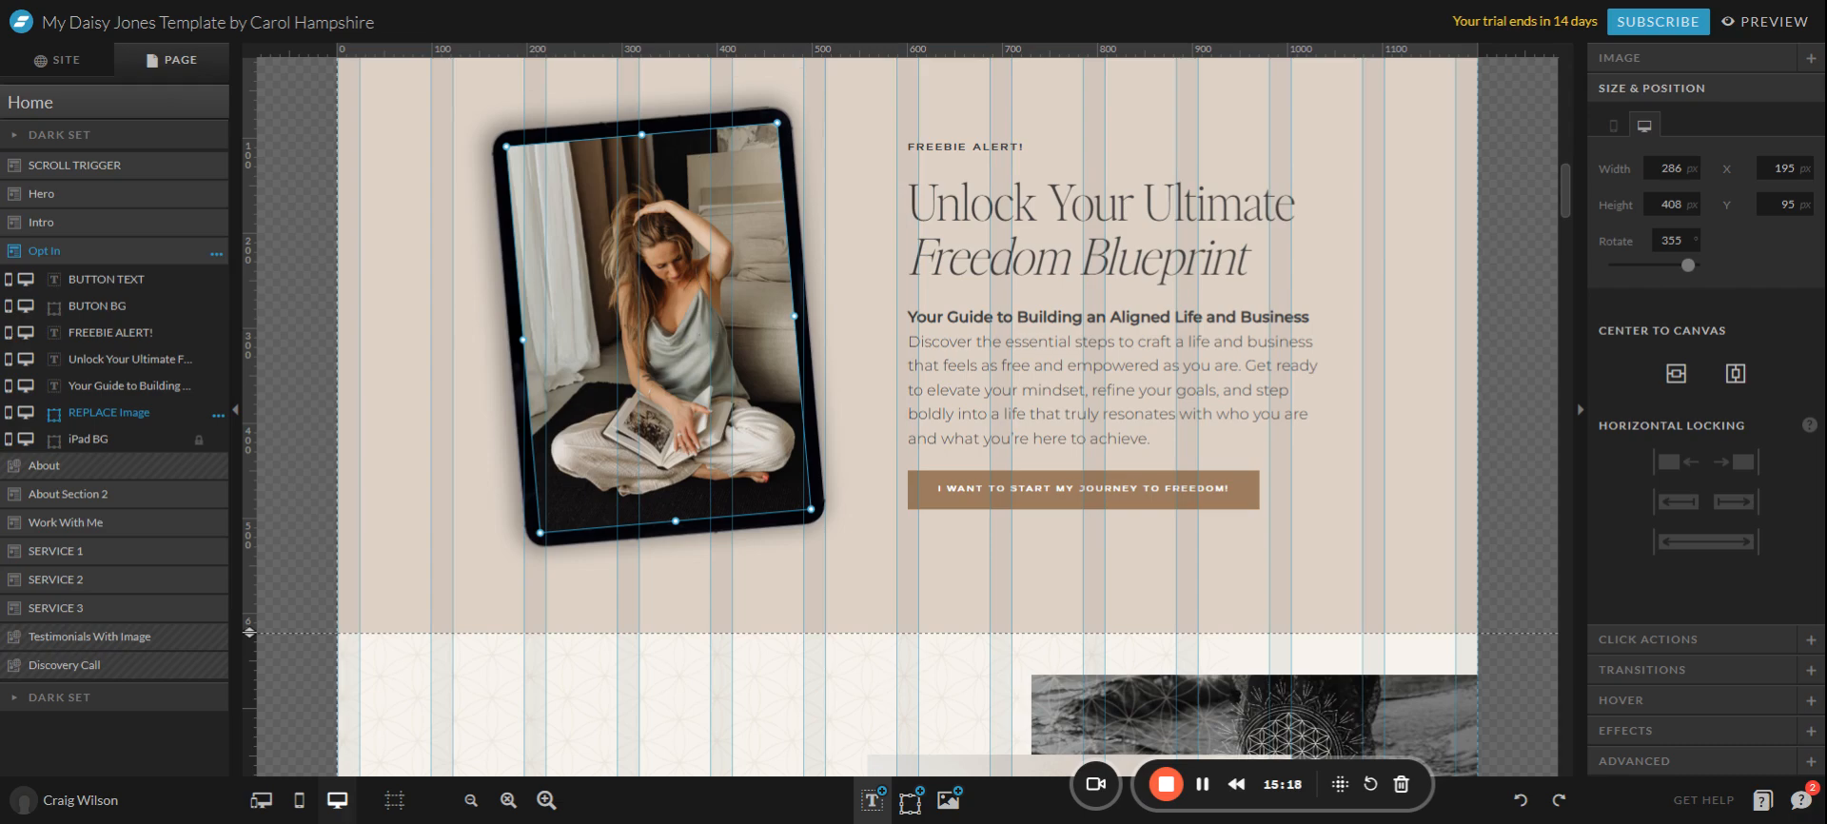
scroll(752, 485, down, 5)
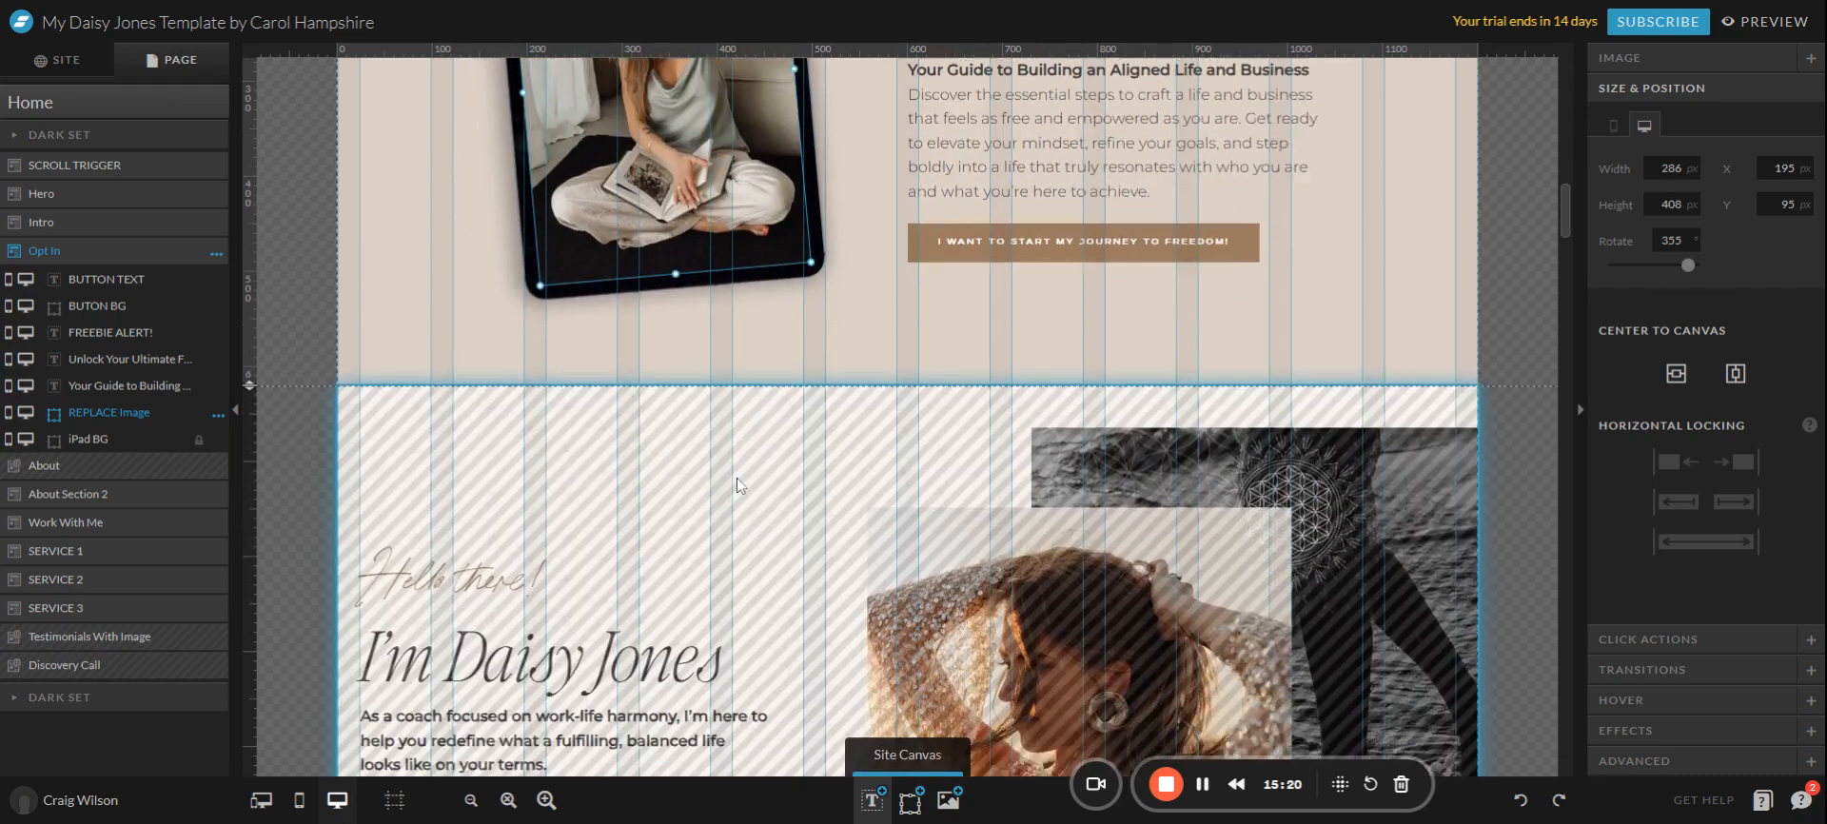
Open the About section for editing and view the flower-pattern icon overlay's image file details.
scroll(752, 476, down, 2)
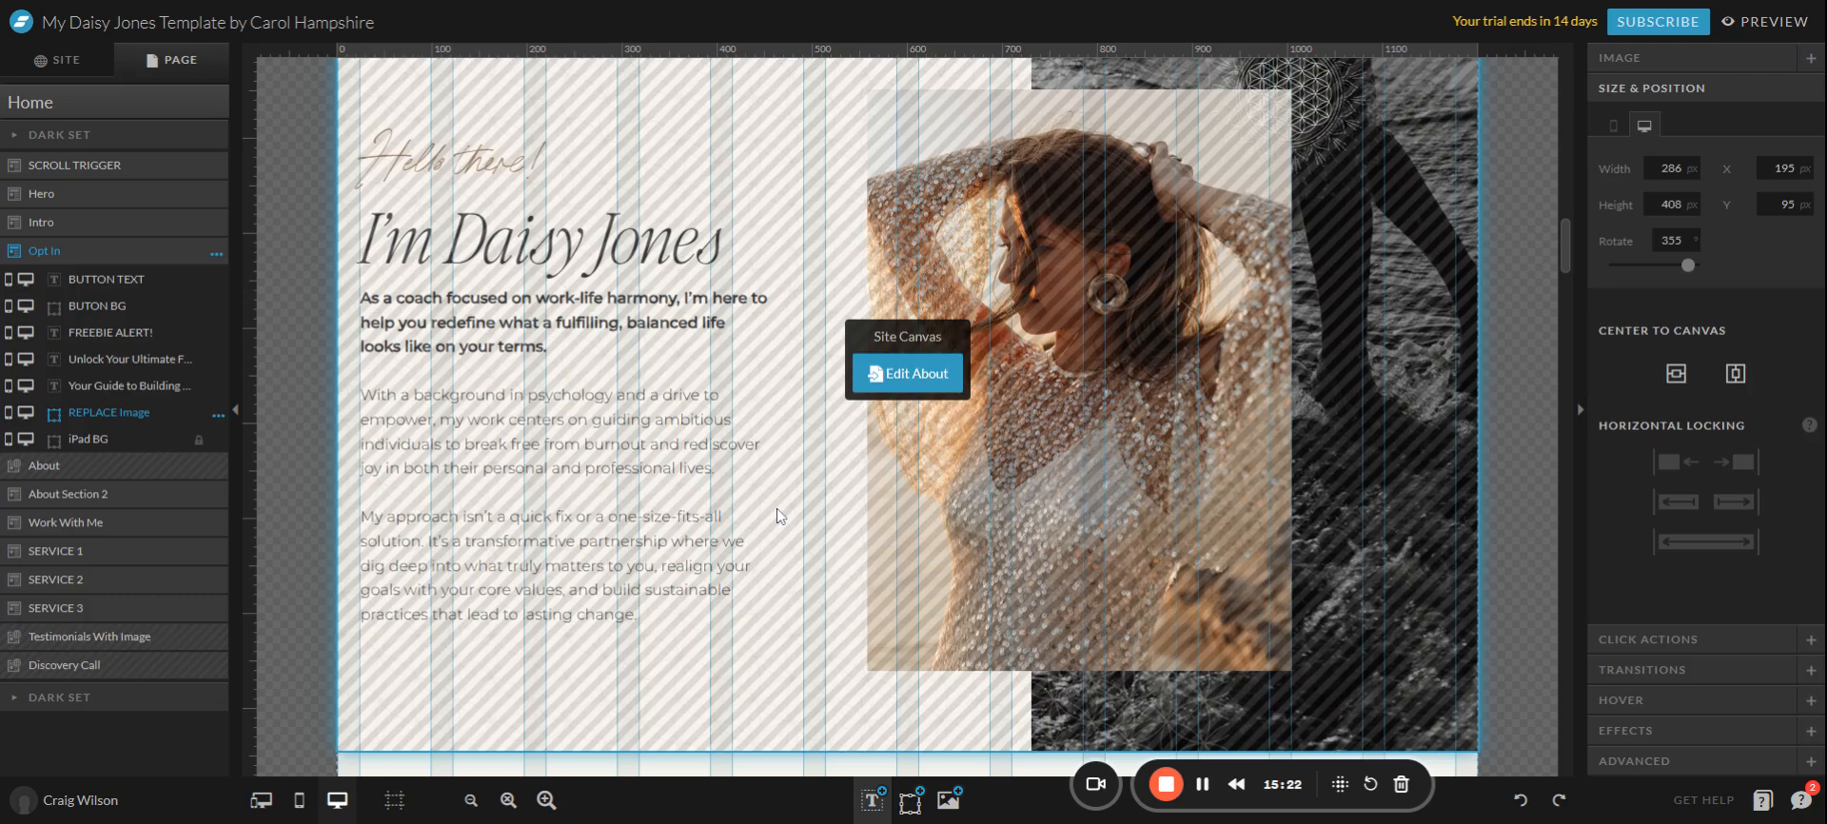
click(777, 508)
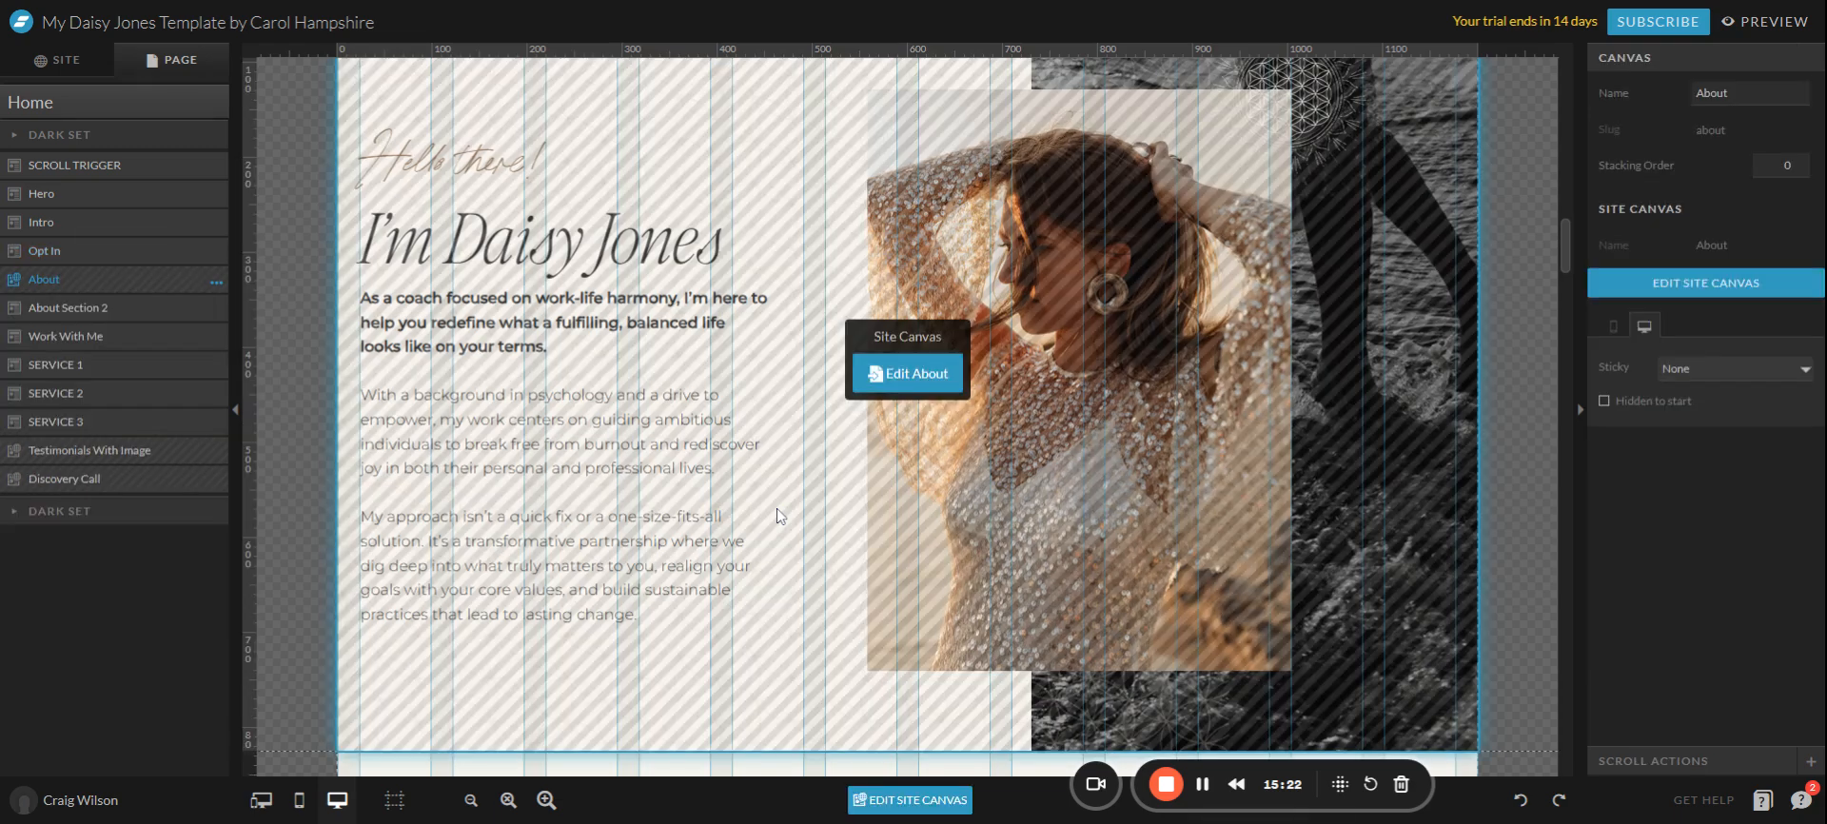
click(916, 377)
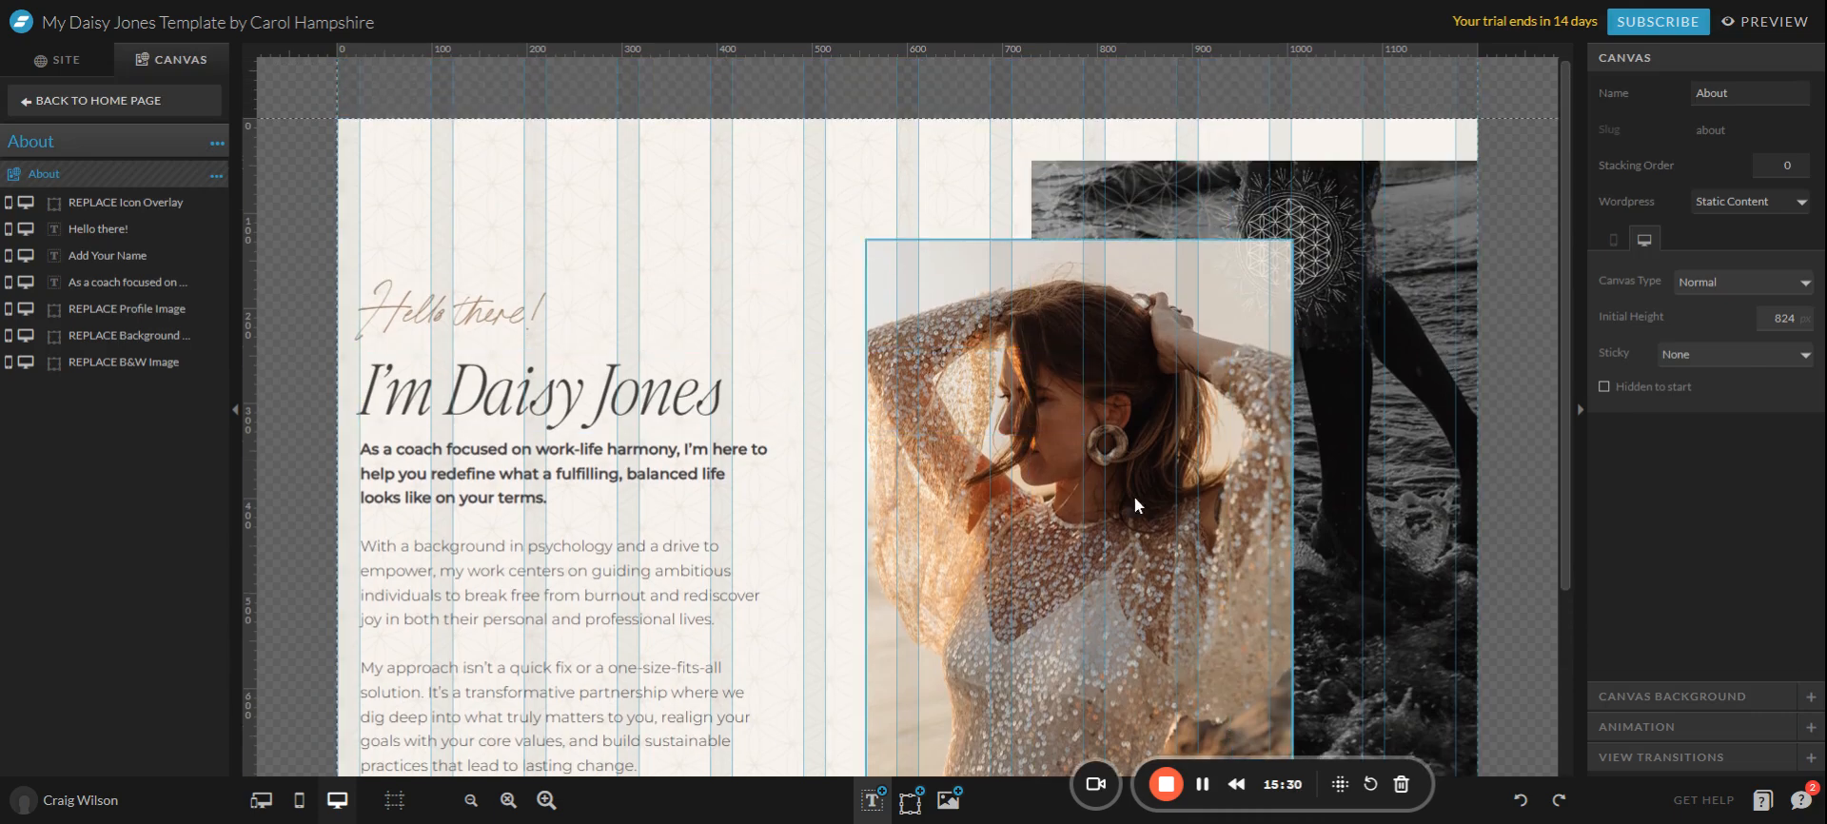
click(1317, 240)
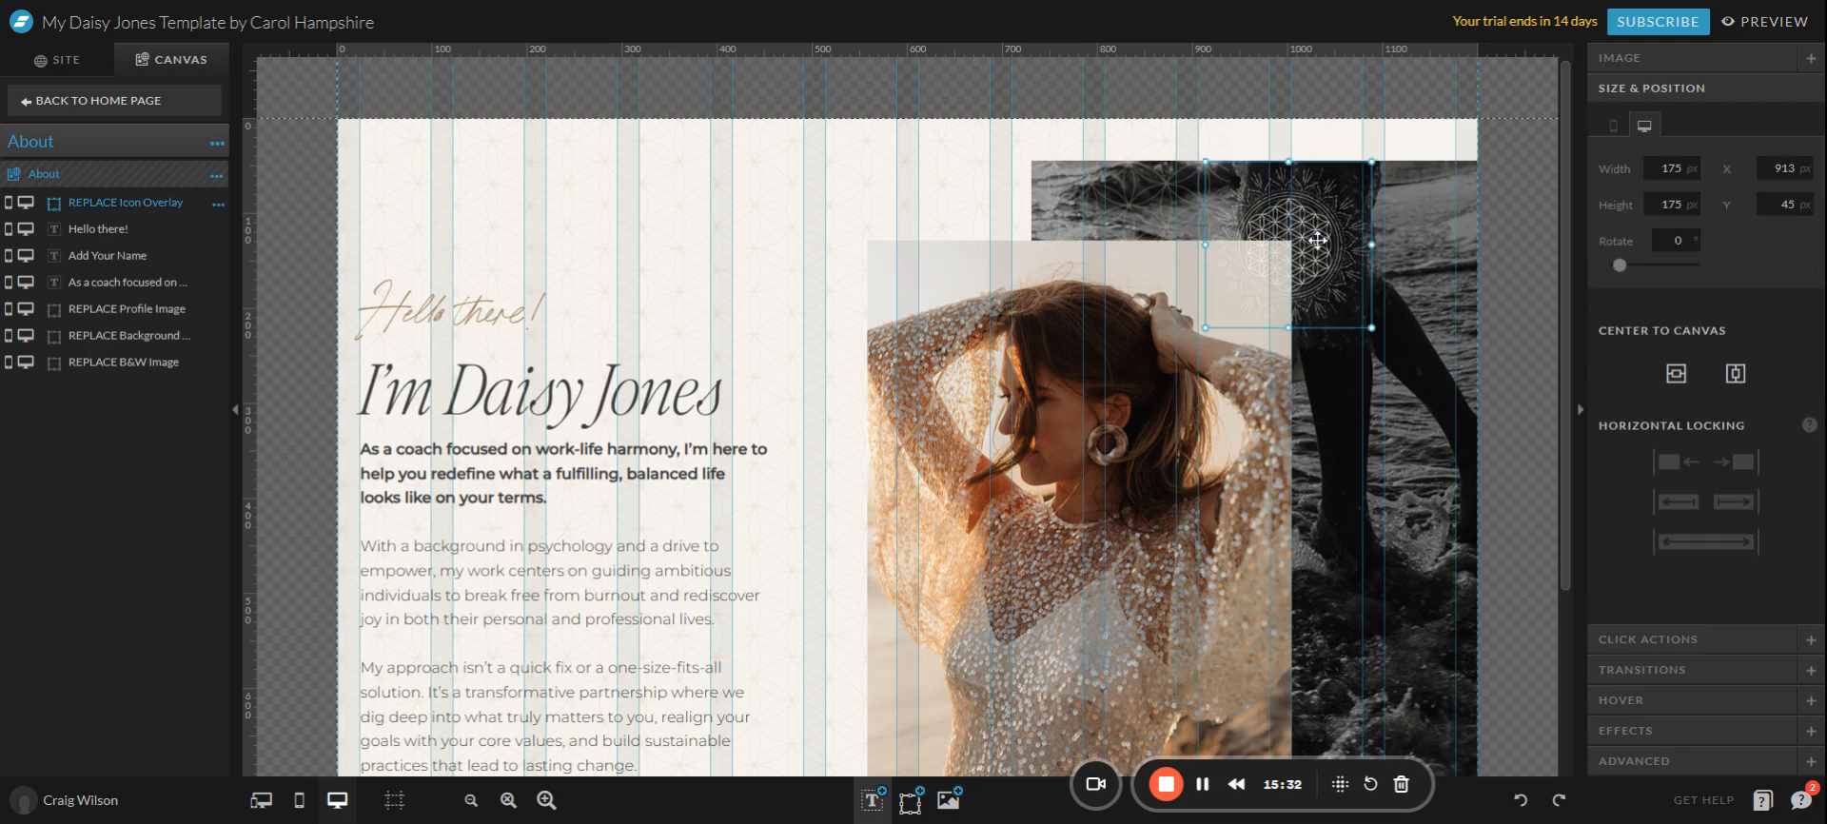
click(1675, 58)
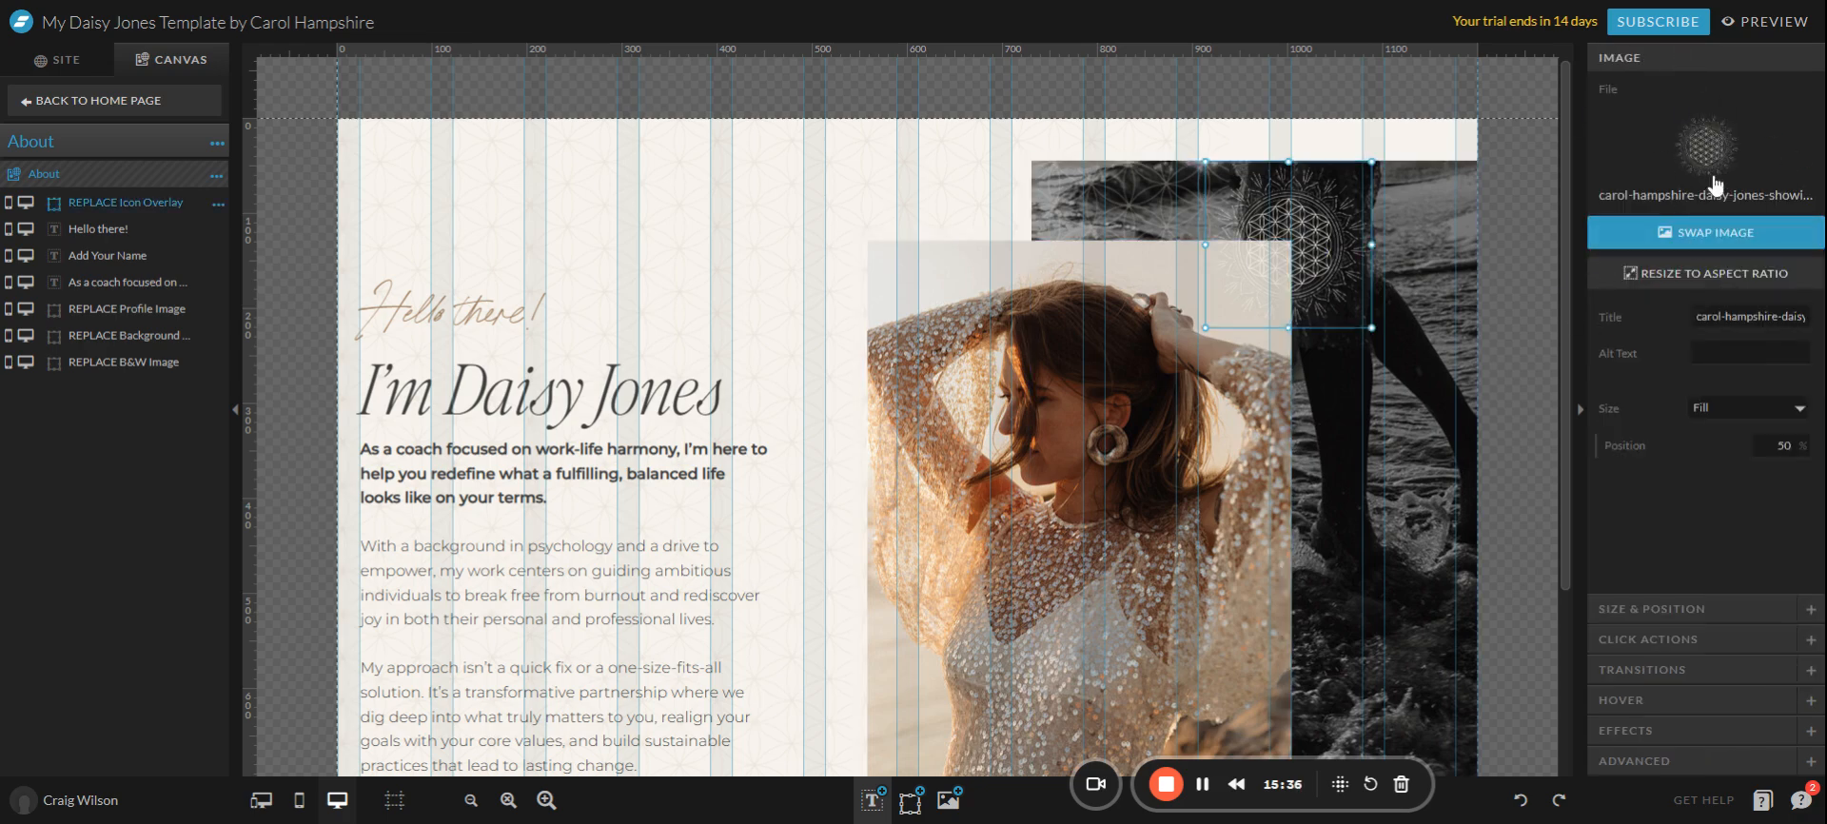
Review the profile and black-and-white photos, nudge the background pattern, and toggle its desktop visibility off and on.
click(1113, 440)
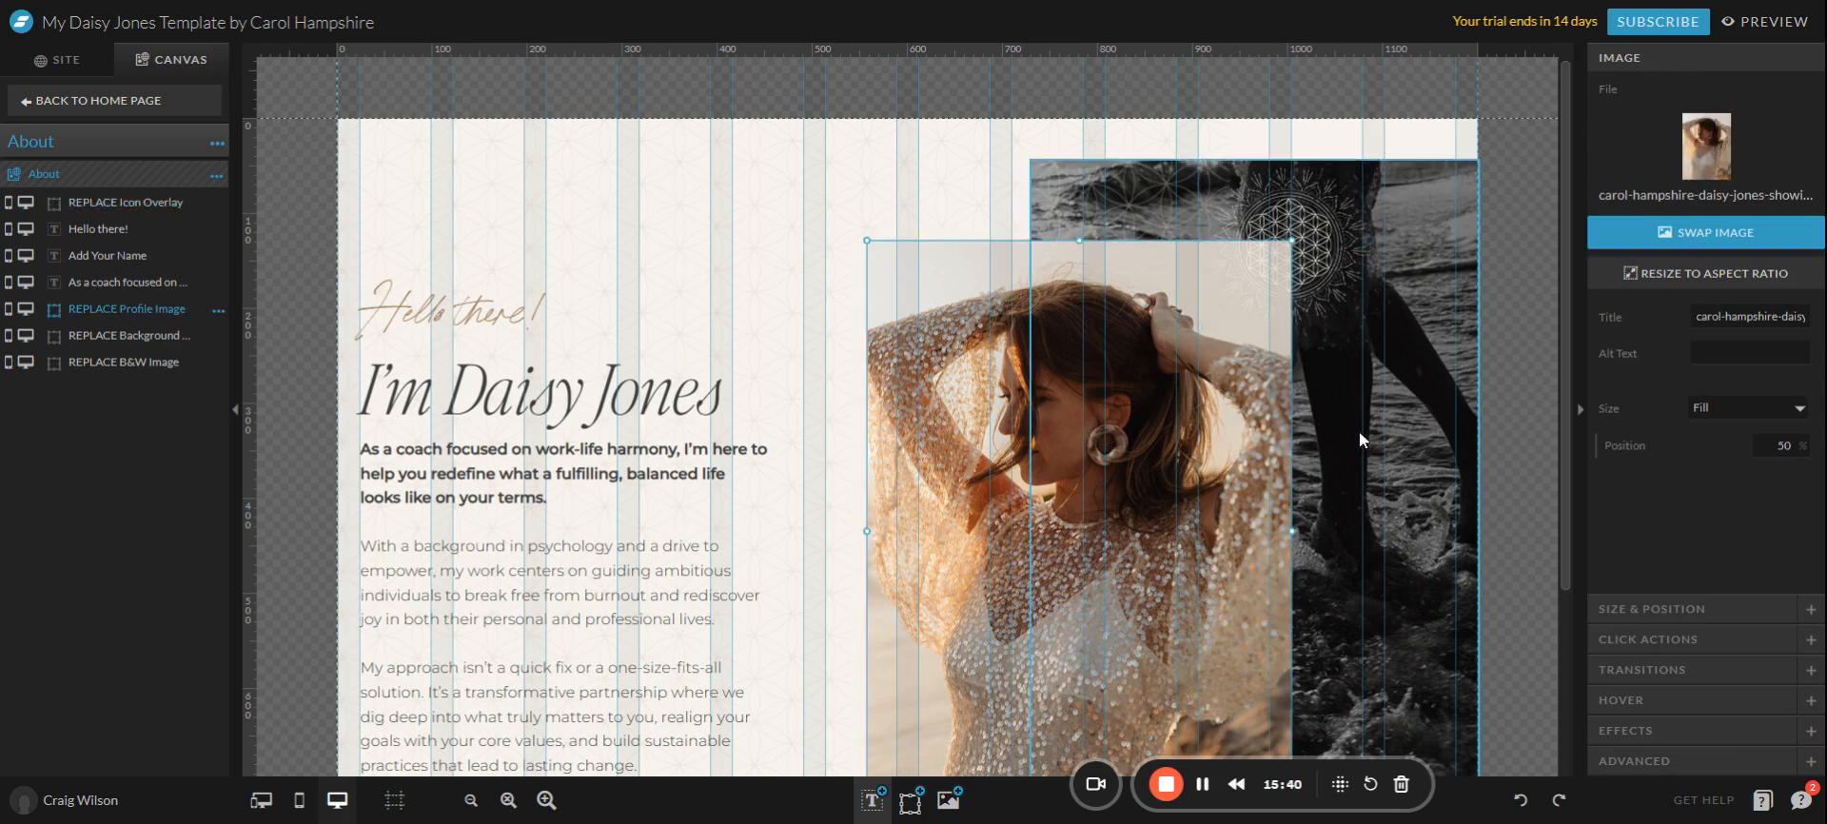
click(1350, 454)
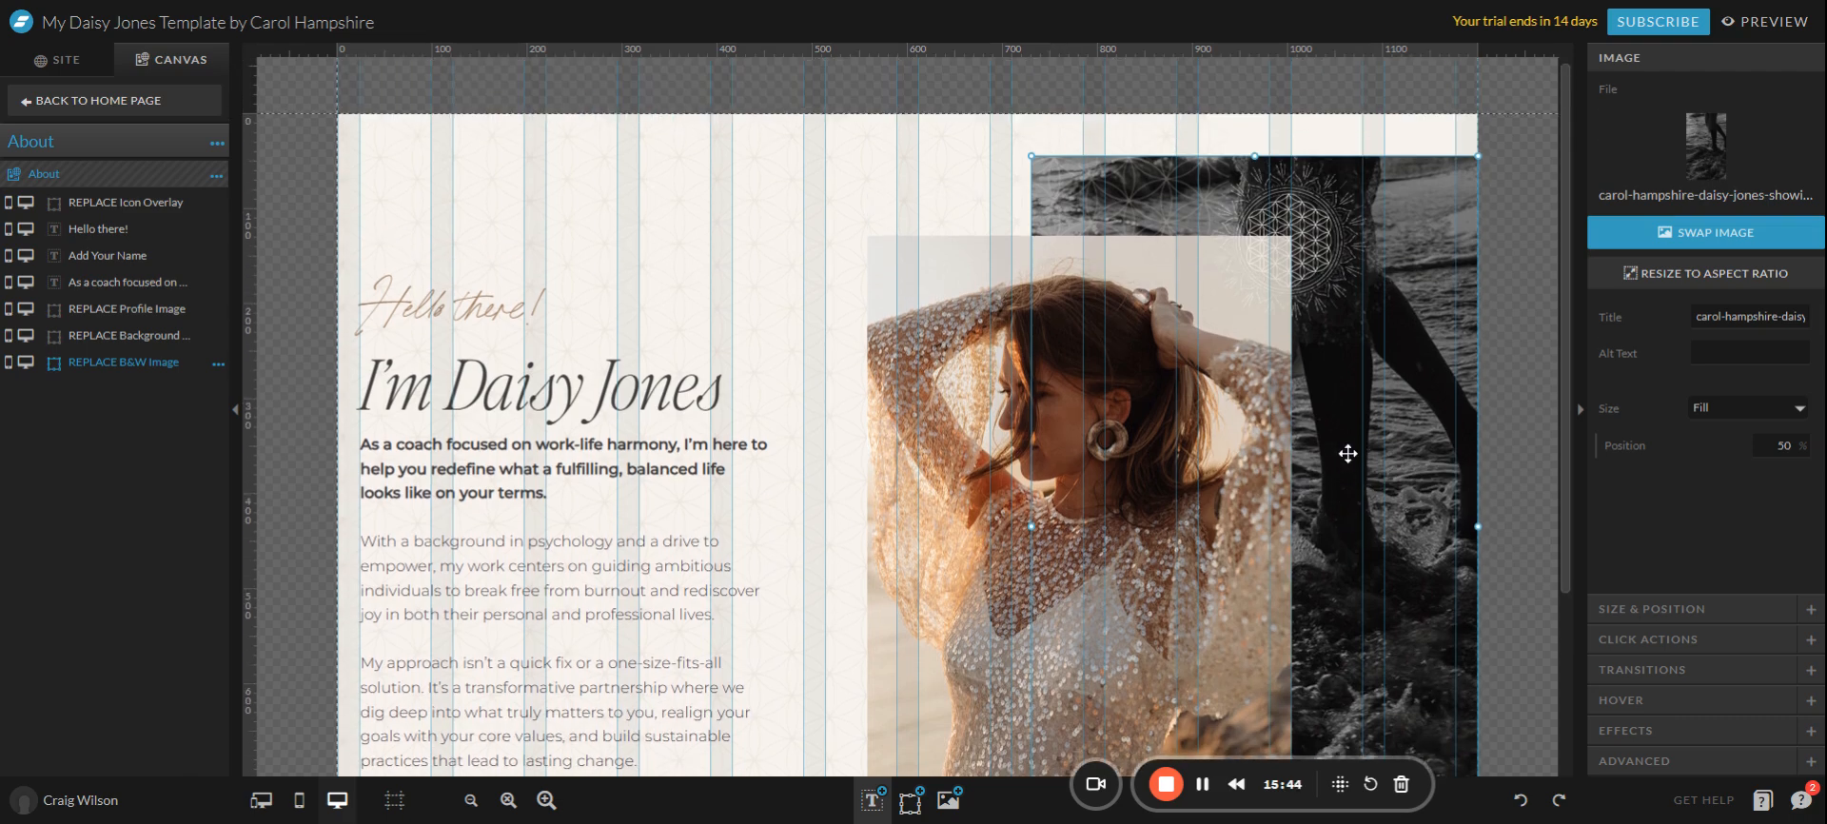
click(846, 167)
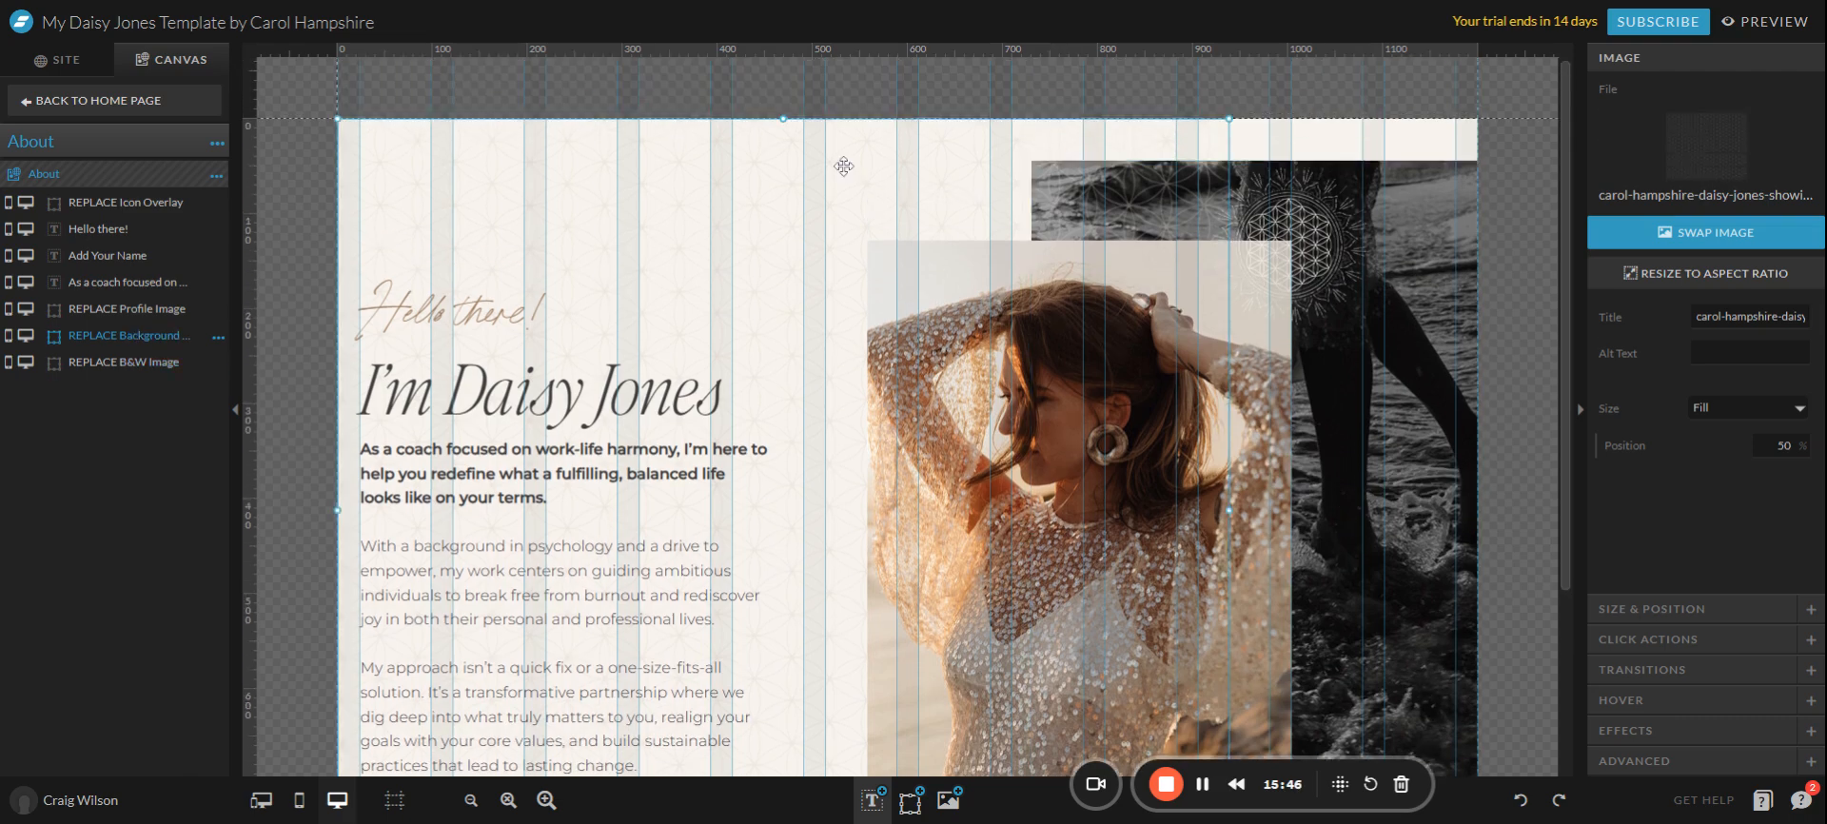
mouse_move(845, 167)
mouse_down()
mouse_move(890, 258)
mouse_move(873, 174)
mouse_up()
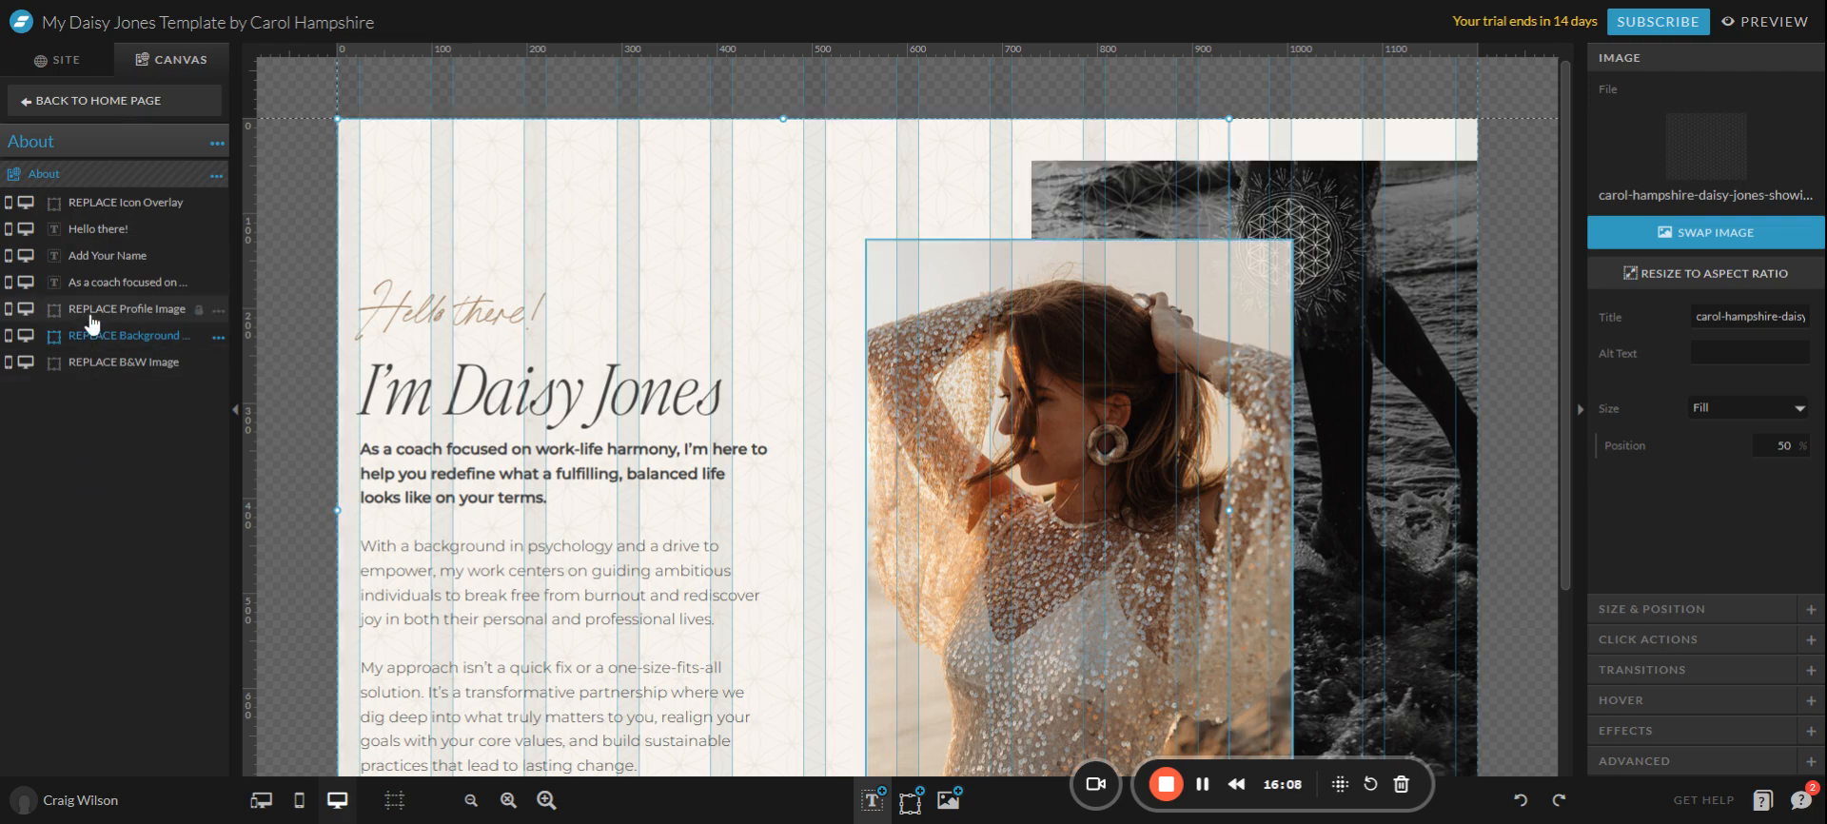
click(25, 337)
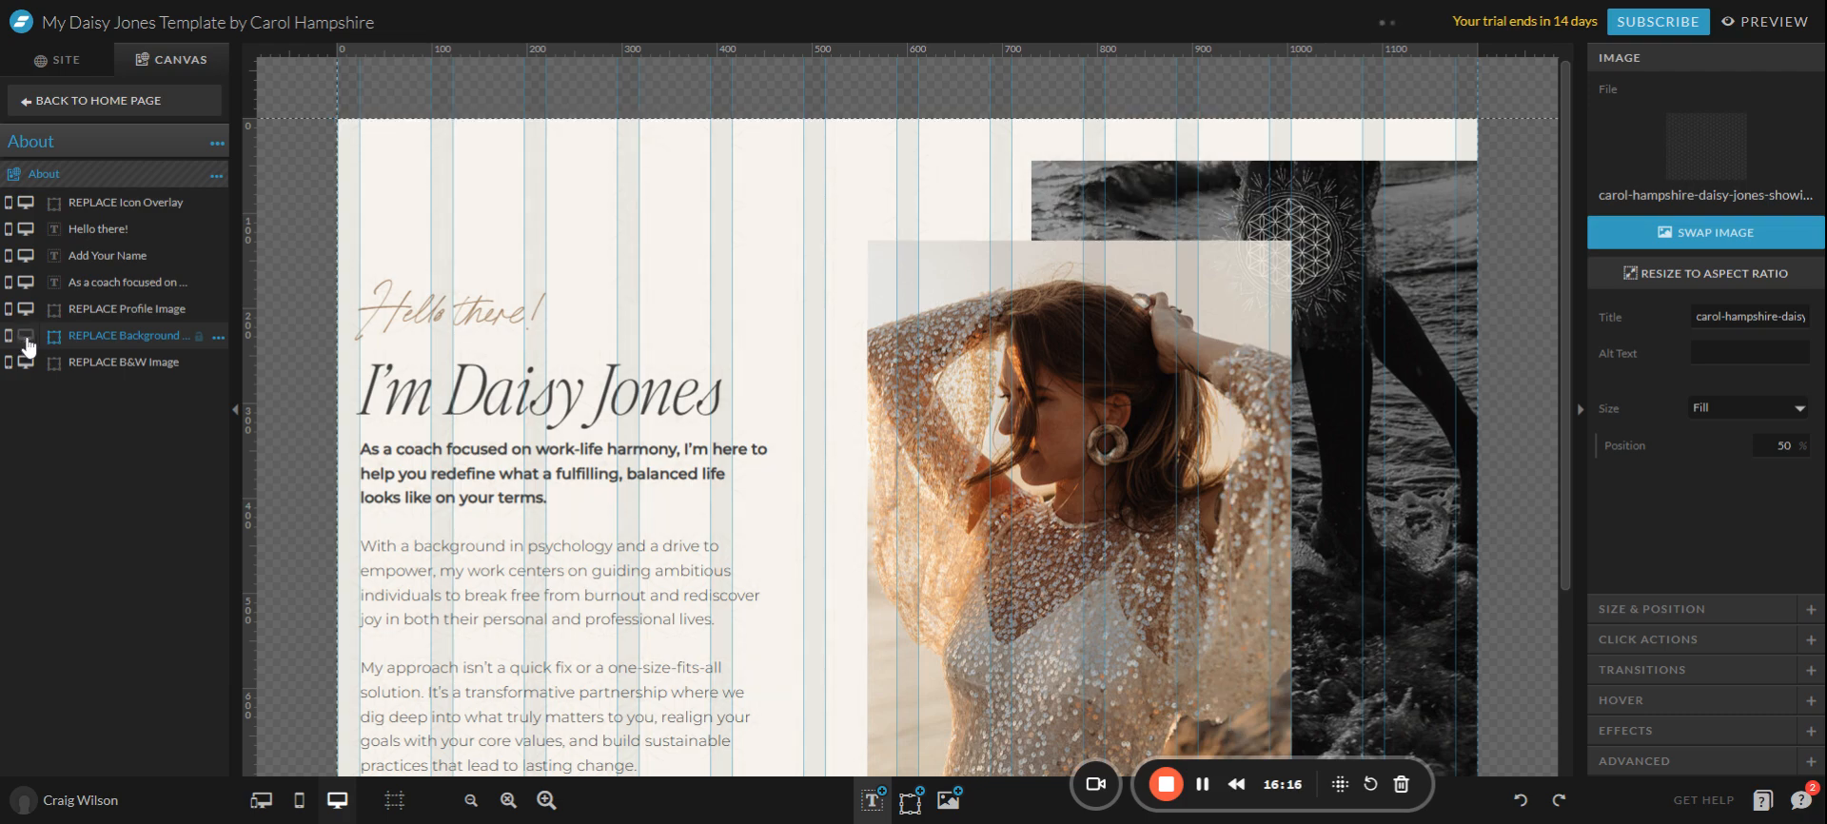
click(26, 336)
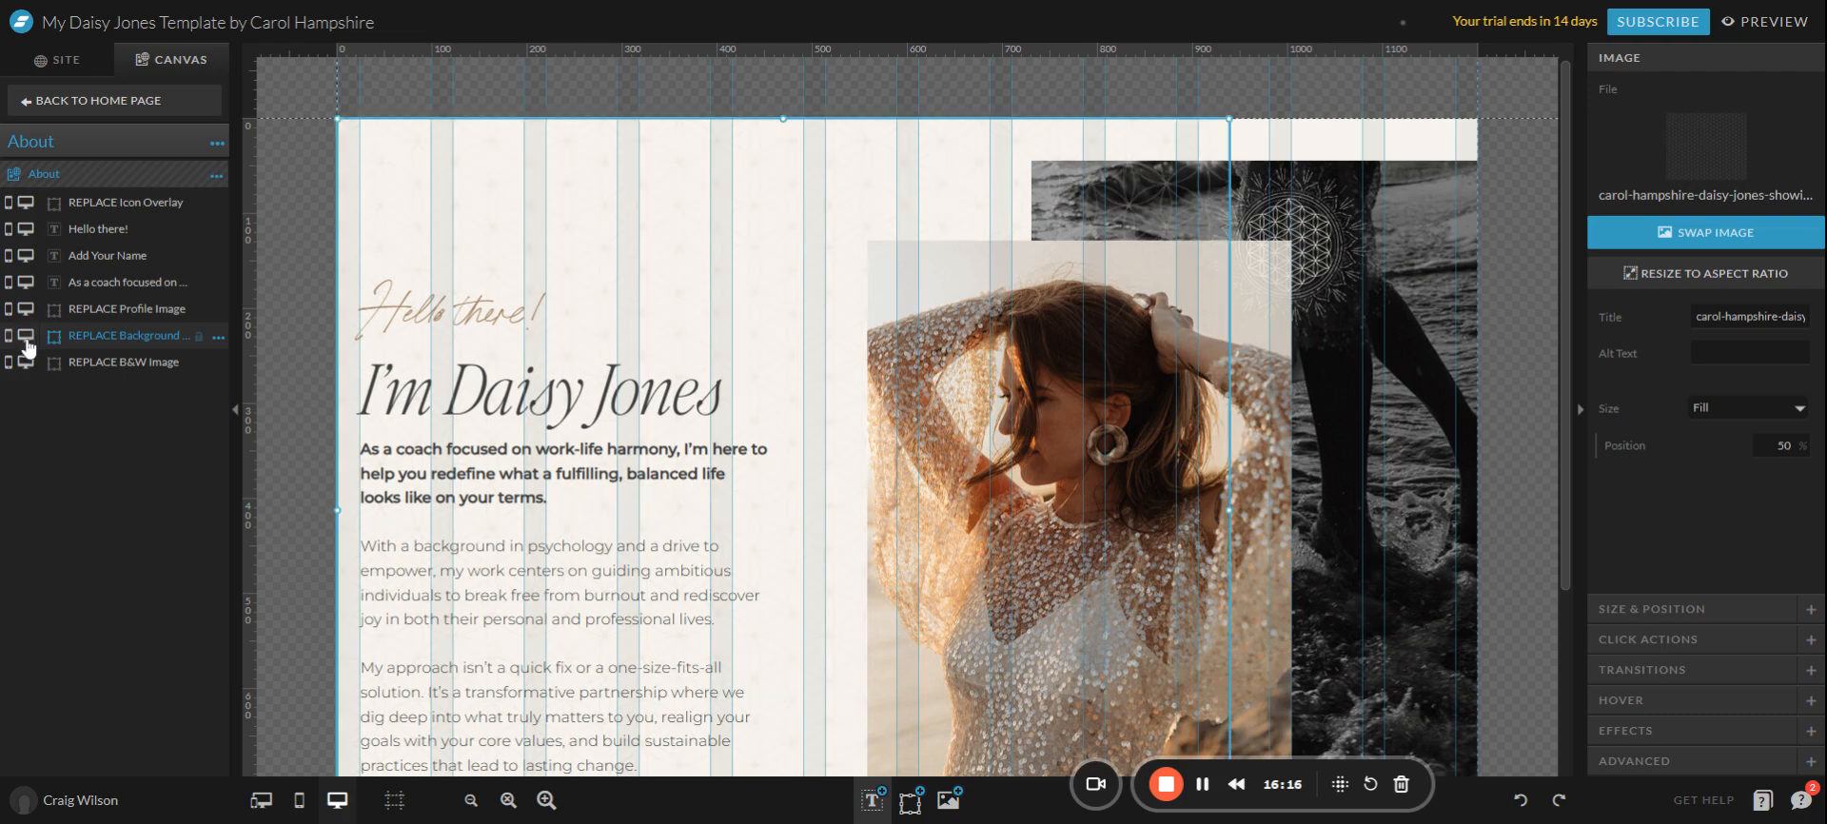
In mobile layout, toggle the About background pattern's visibility, leaving it visible, then return to desktop.
click(300, 802)
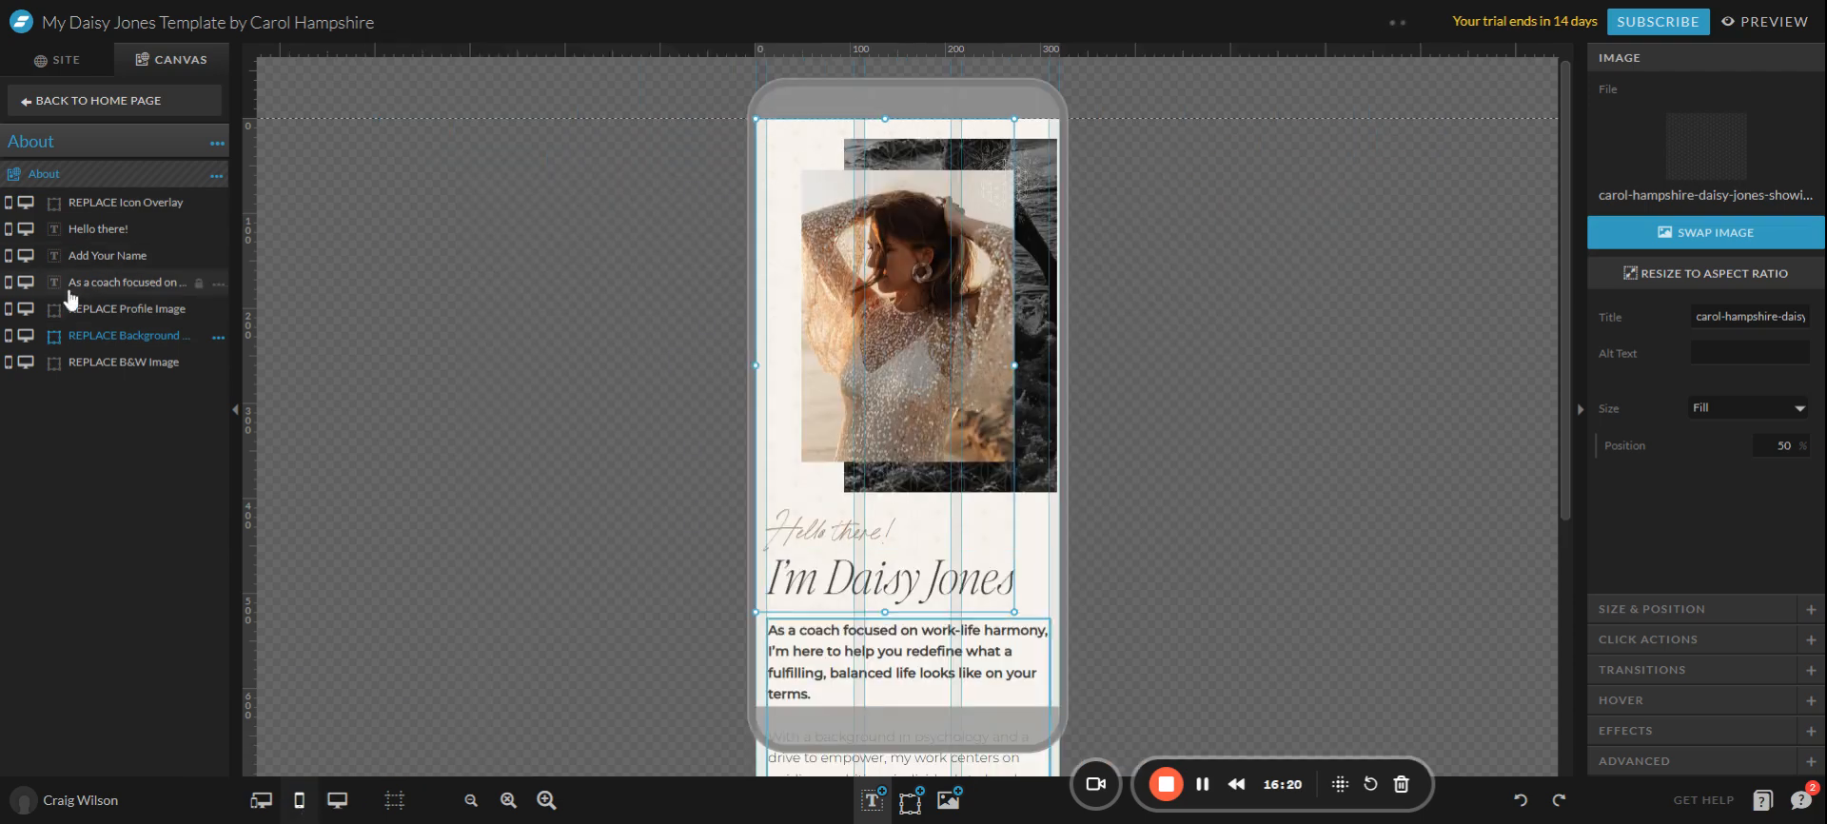
click(10, 337)
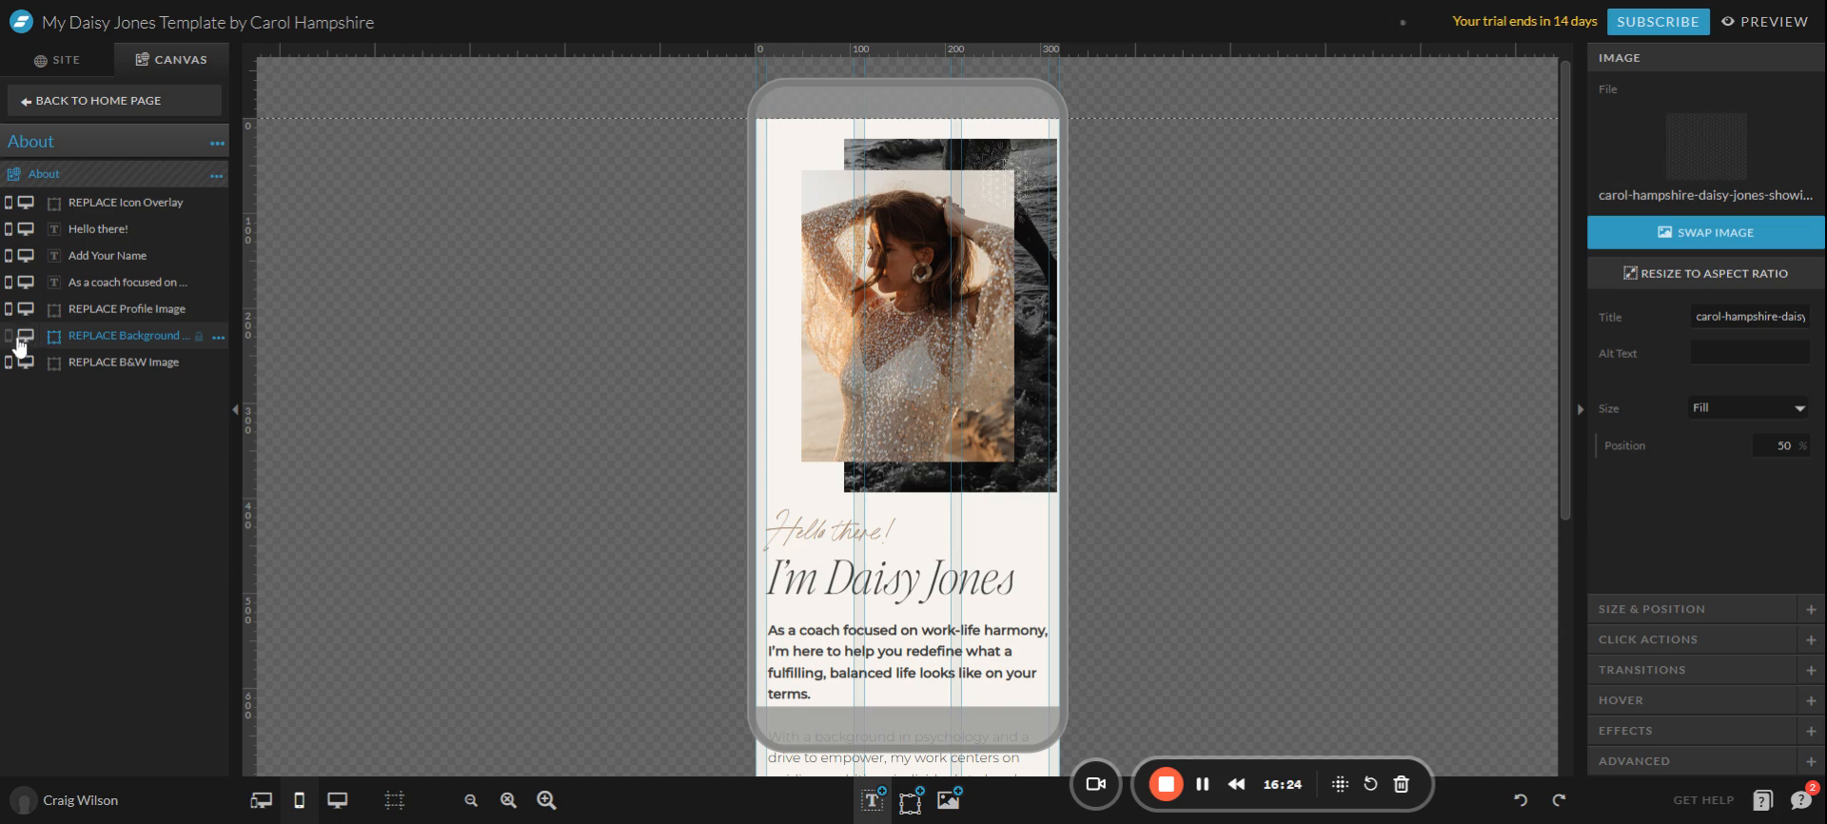
click(10, 339)
click(12, 337)
click(27, 338)
click(9, 338)
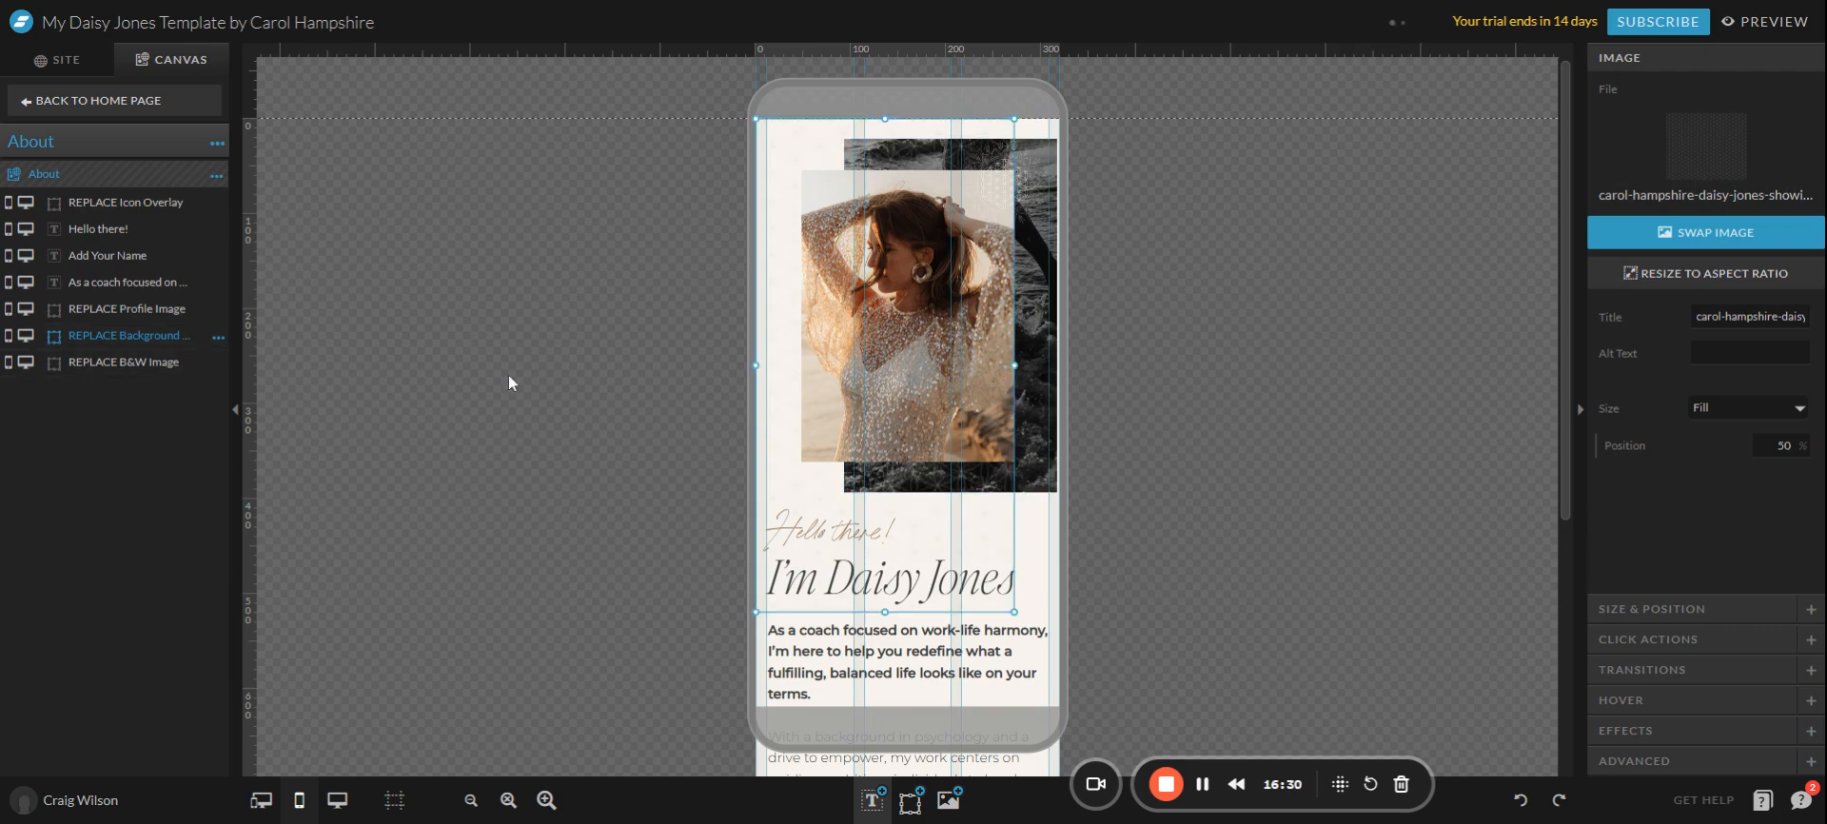
click(337, 799)
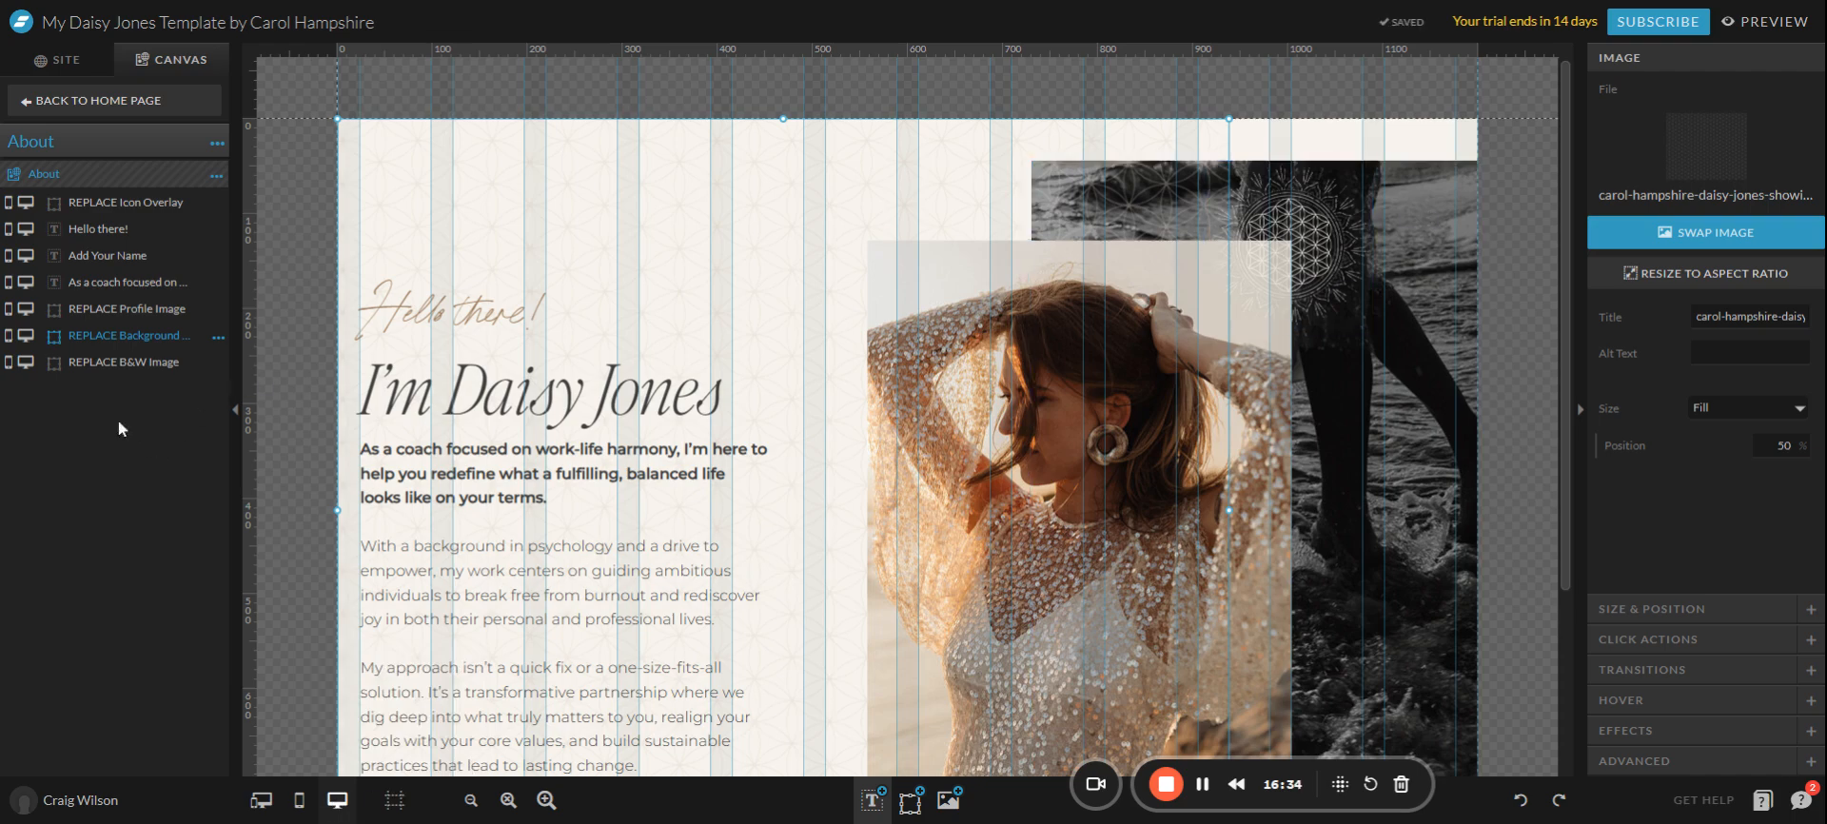
Hide and re-show the black-and-white beach image on desktop, then go back to the Home page.
click(1384, 503)
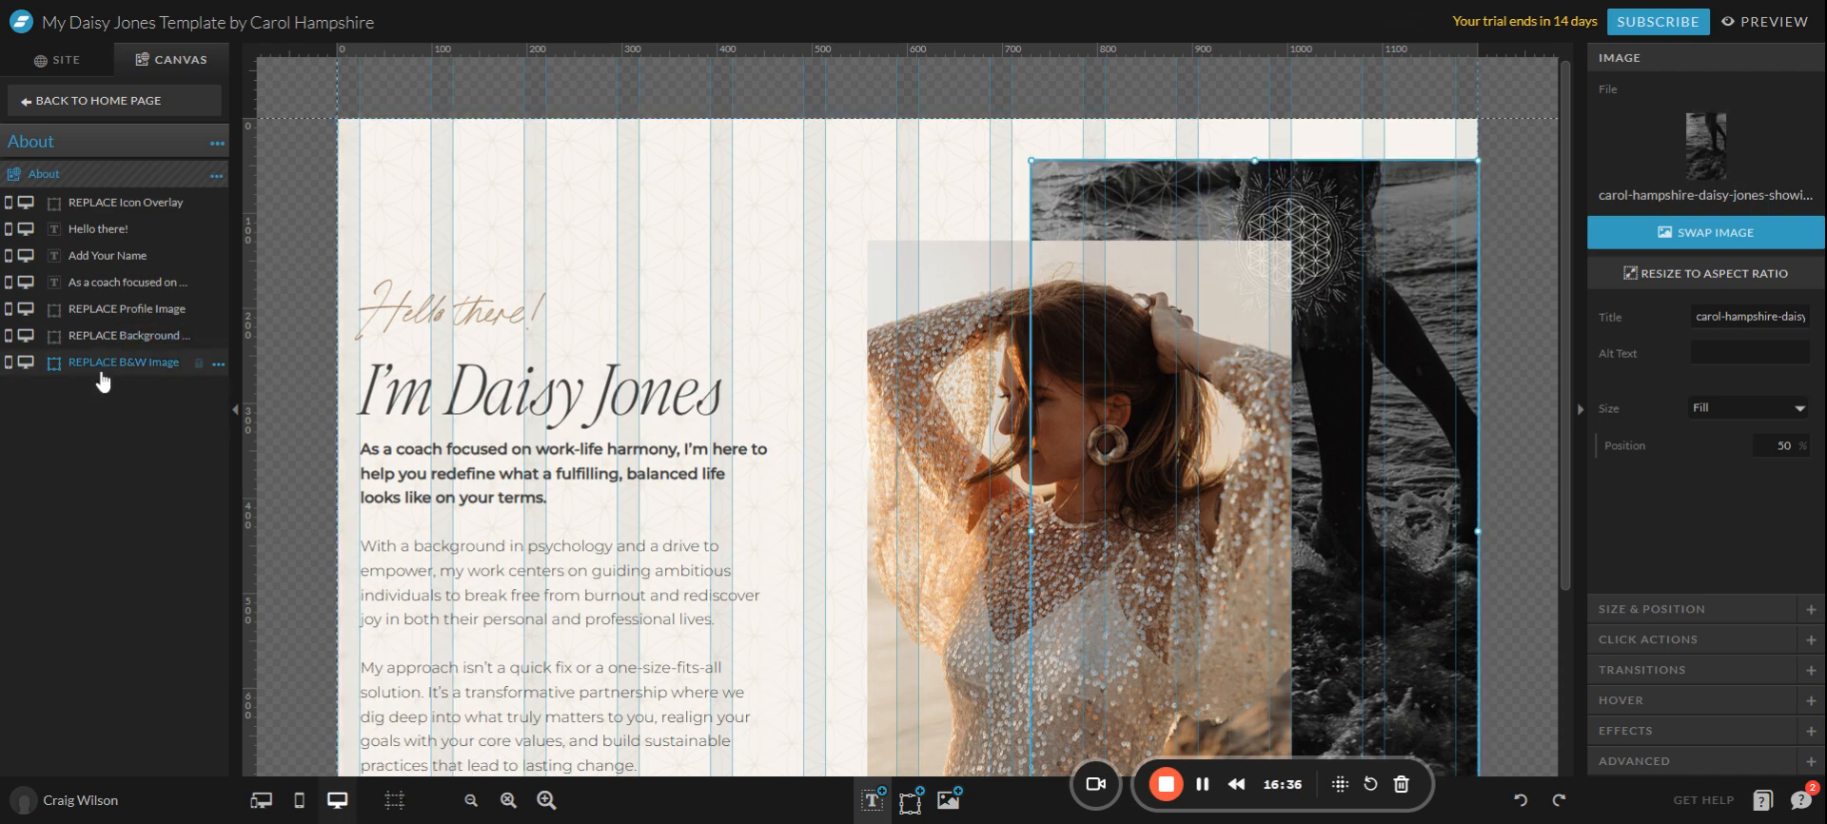
click(26, 362)
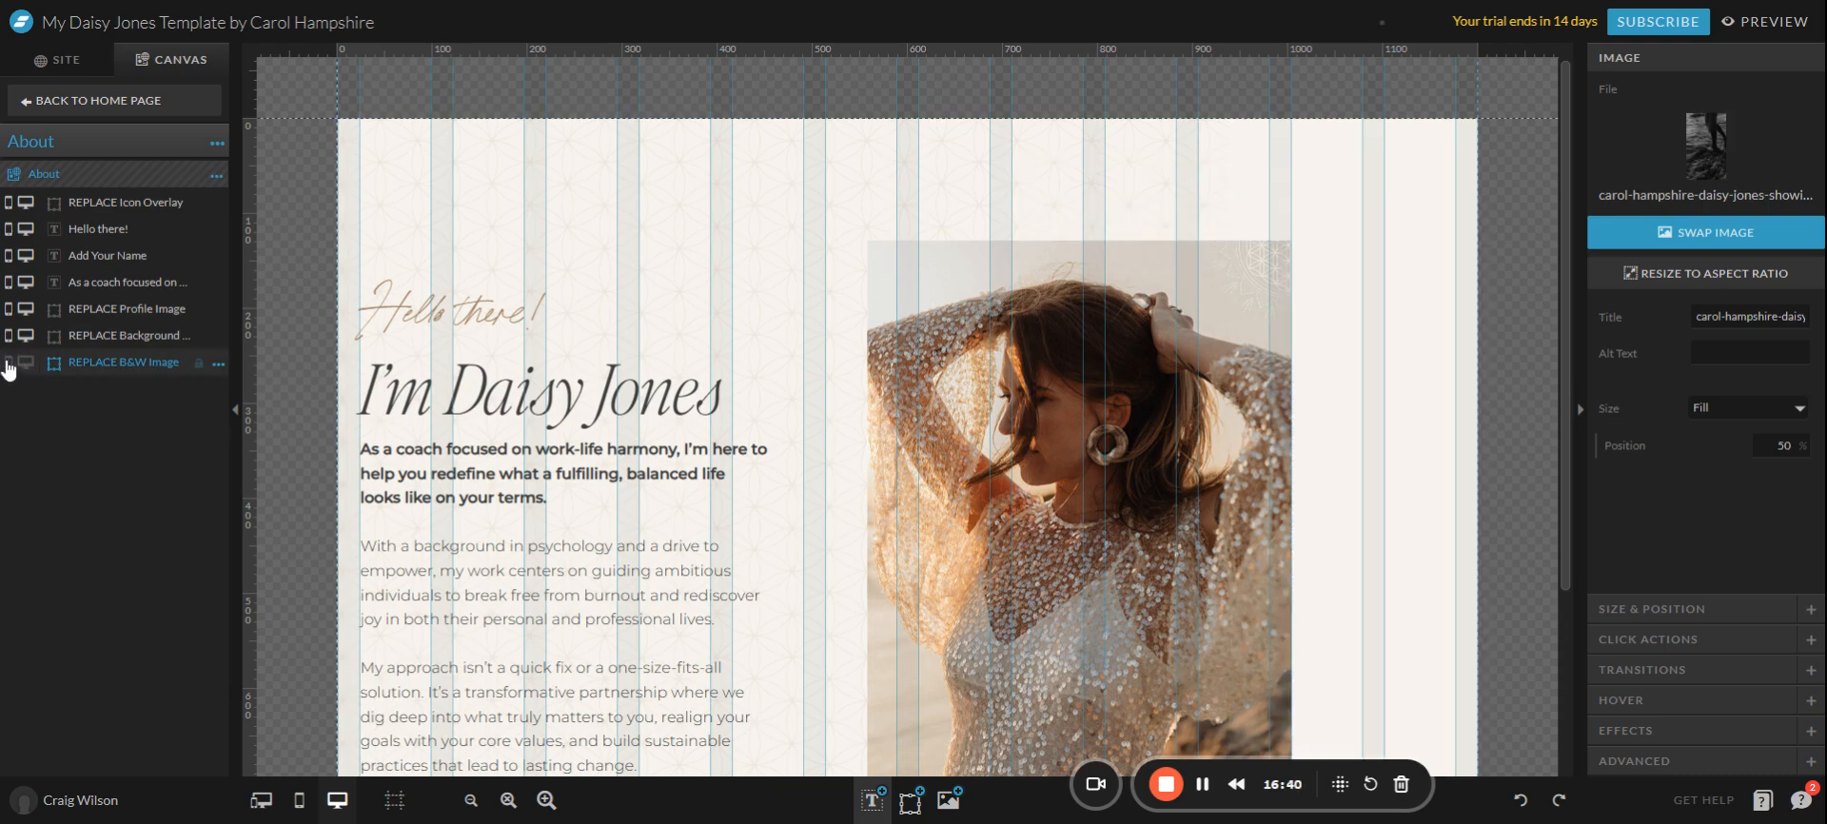
click(26, 362)
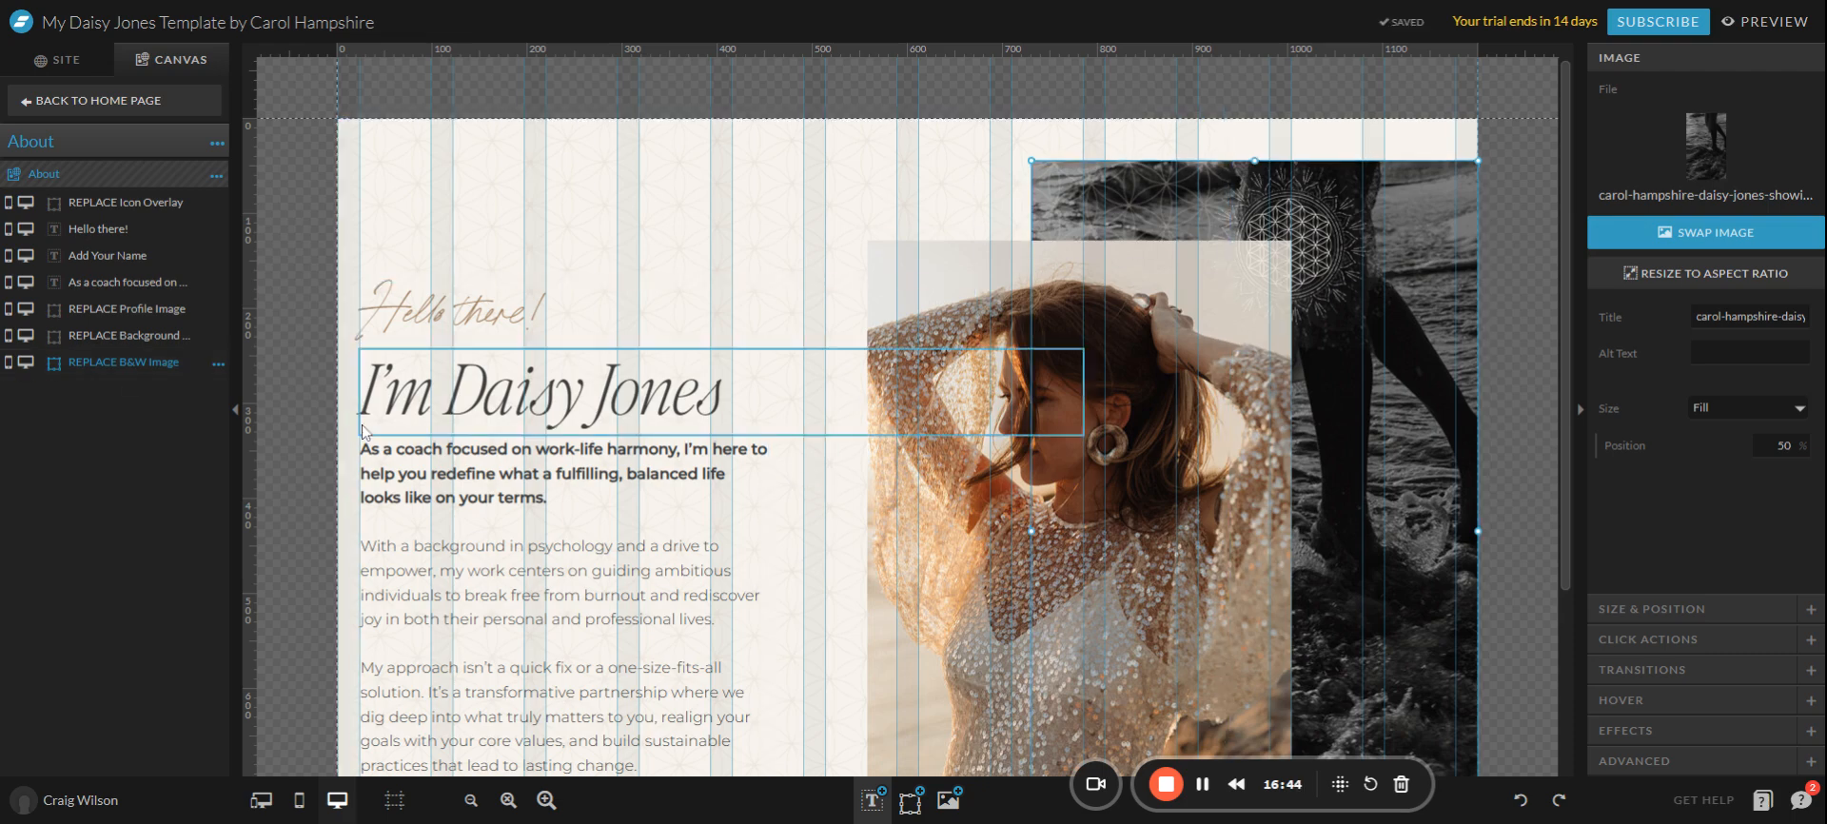
click(63, 101)
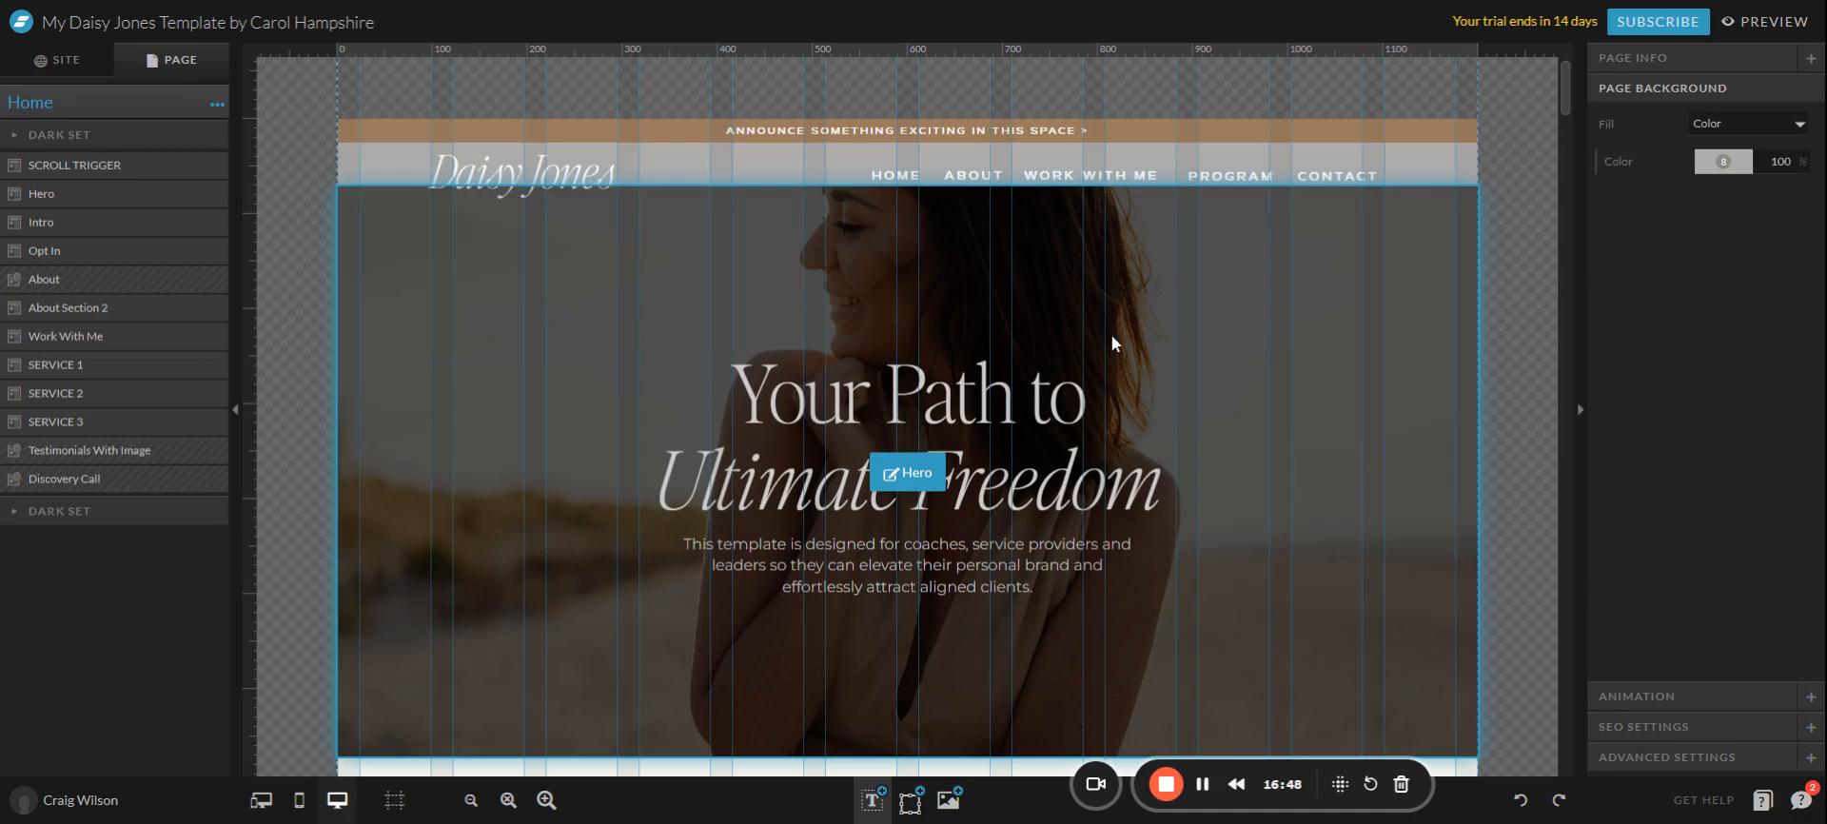
Scroll past Intro and Opt In to About Section 2 and select it, showing its 450 px canvas settings.
scroll(1112, 334, down, 5)
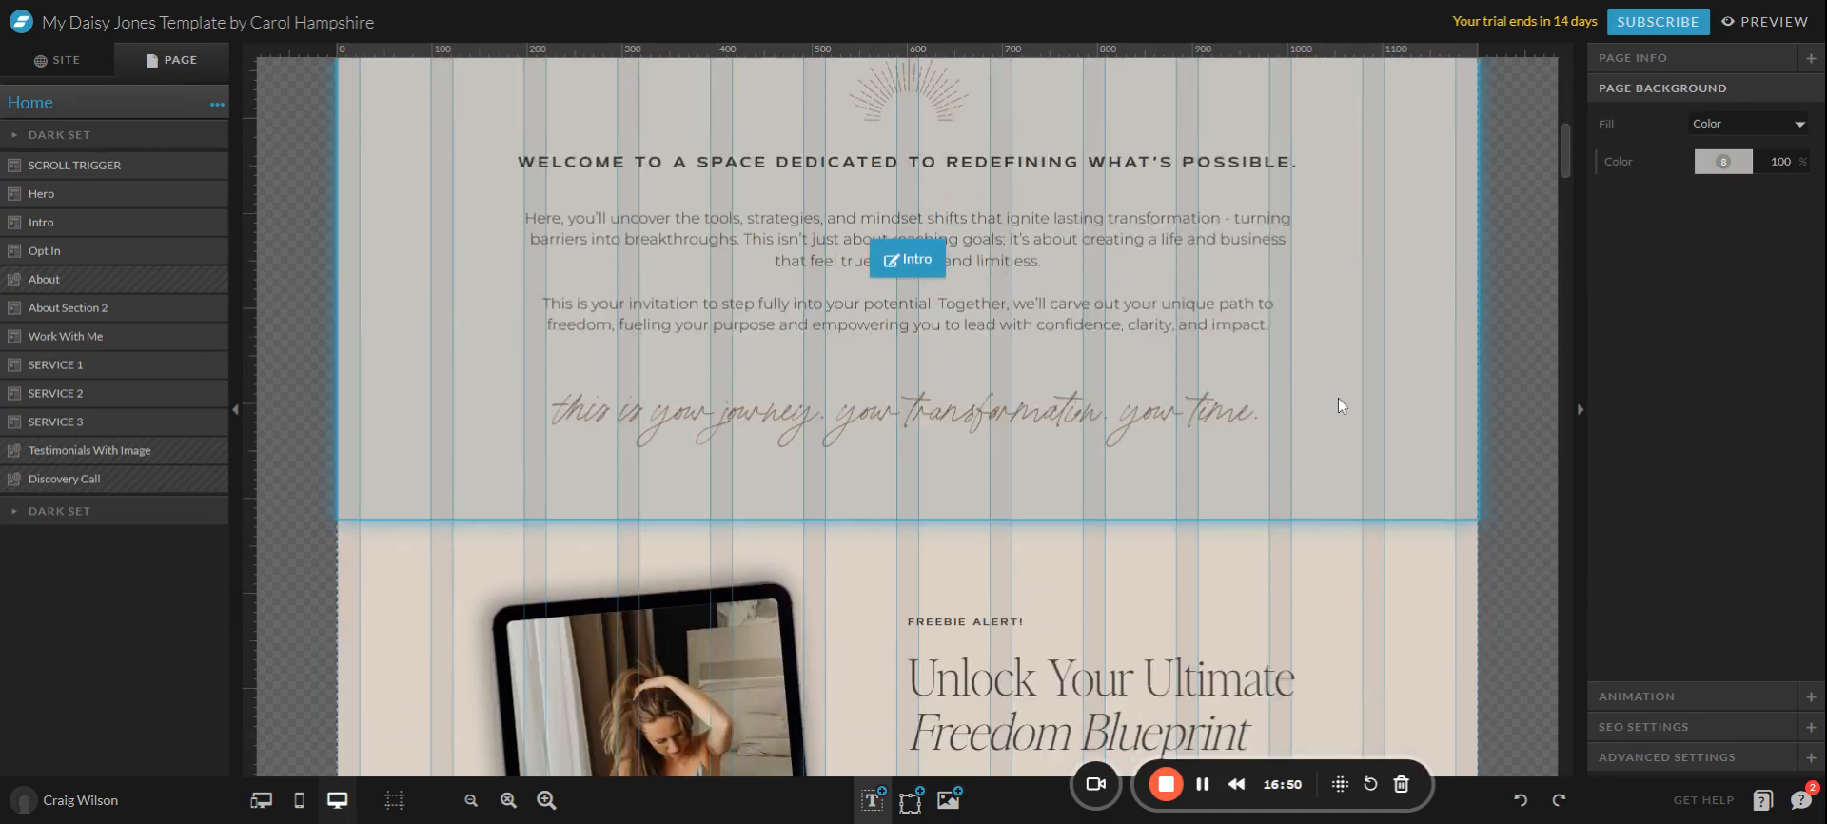
scroll(1339, 405, down, 5)
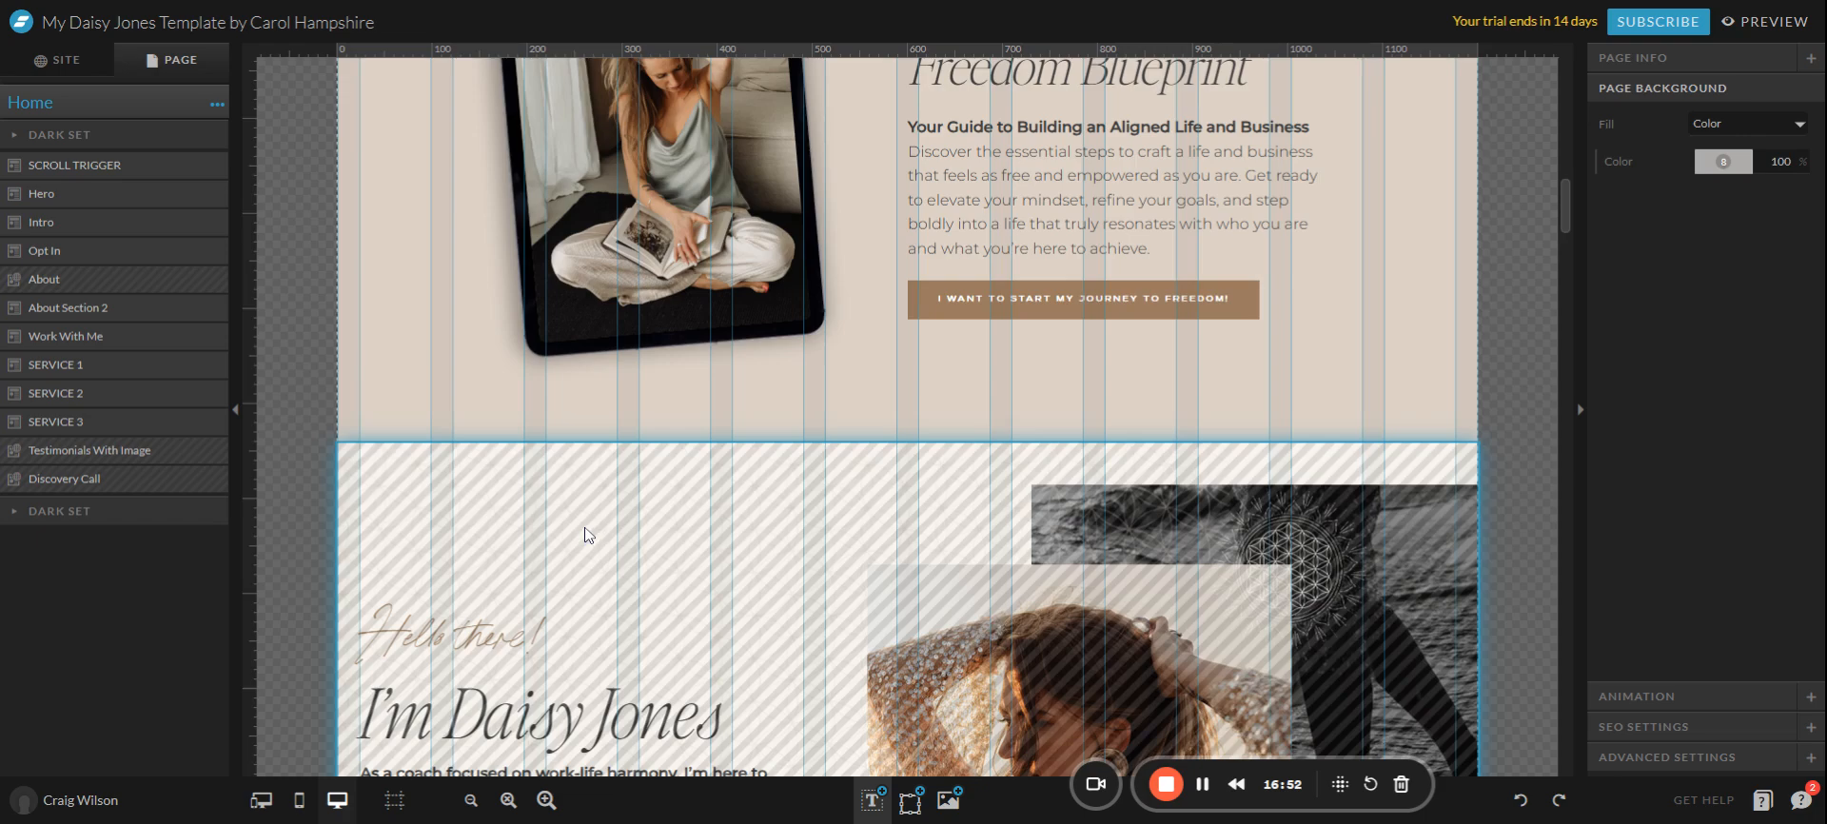
scroll(600, 526, down, 10)
scroll(720, 491, down, 3)
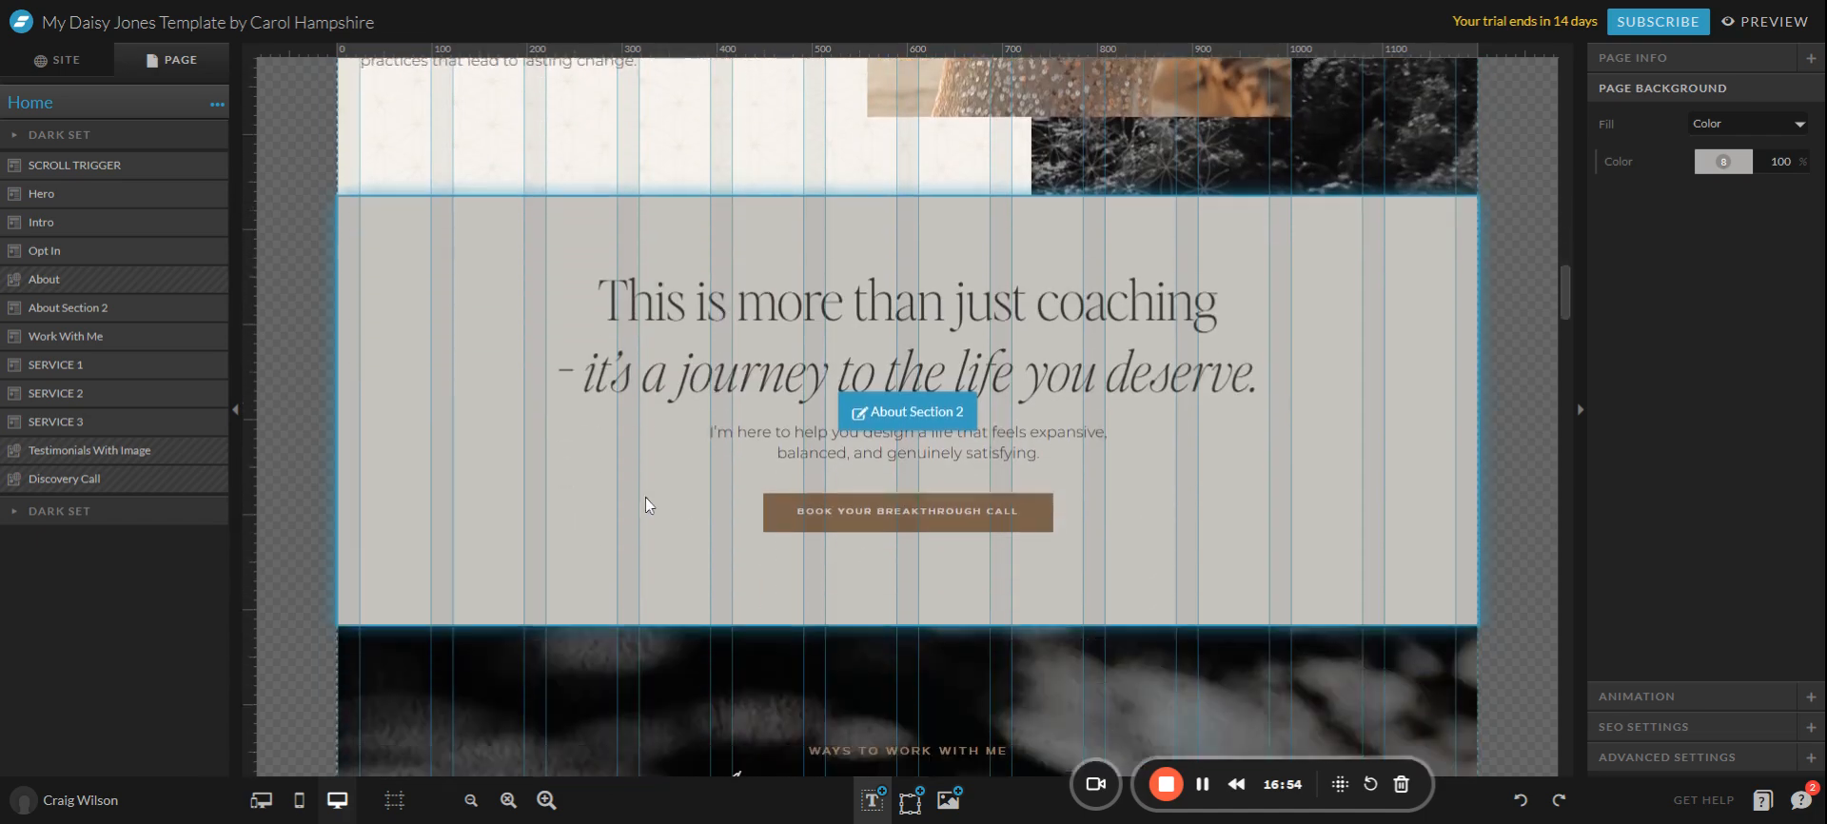
click(551, 502)
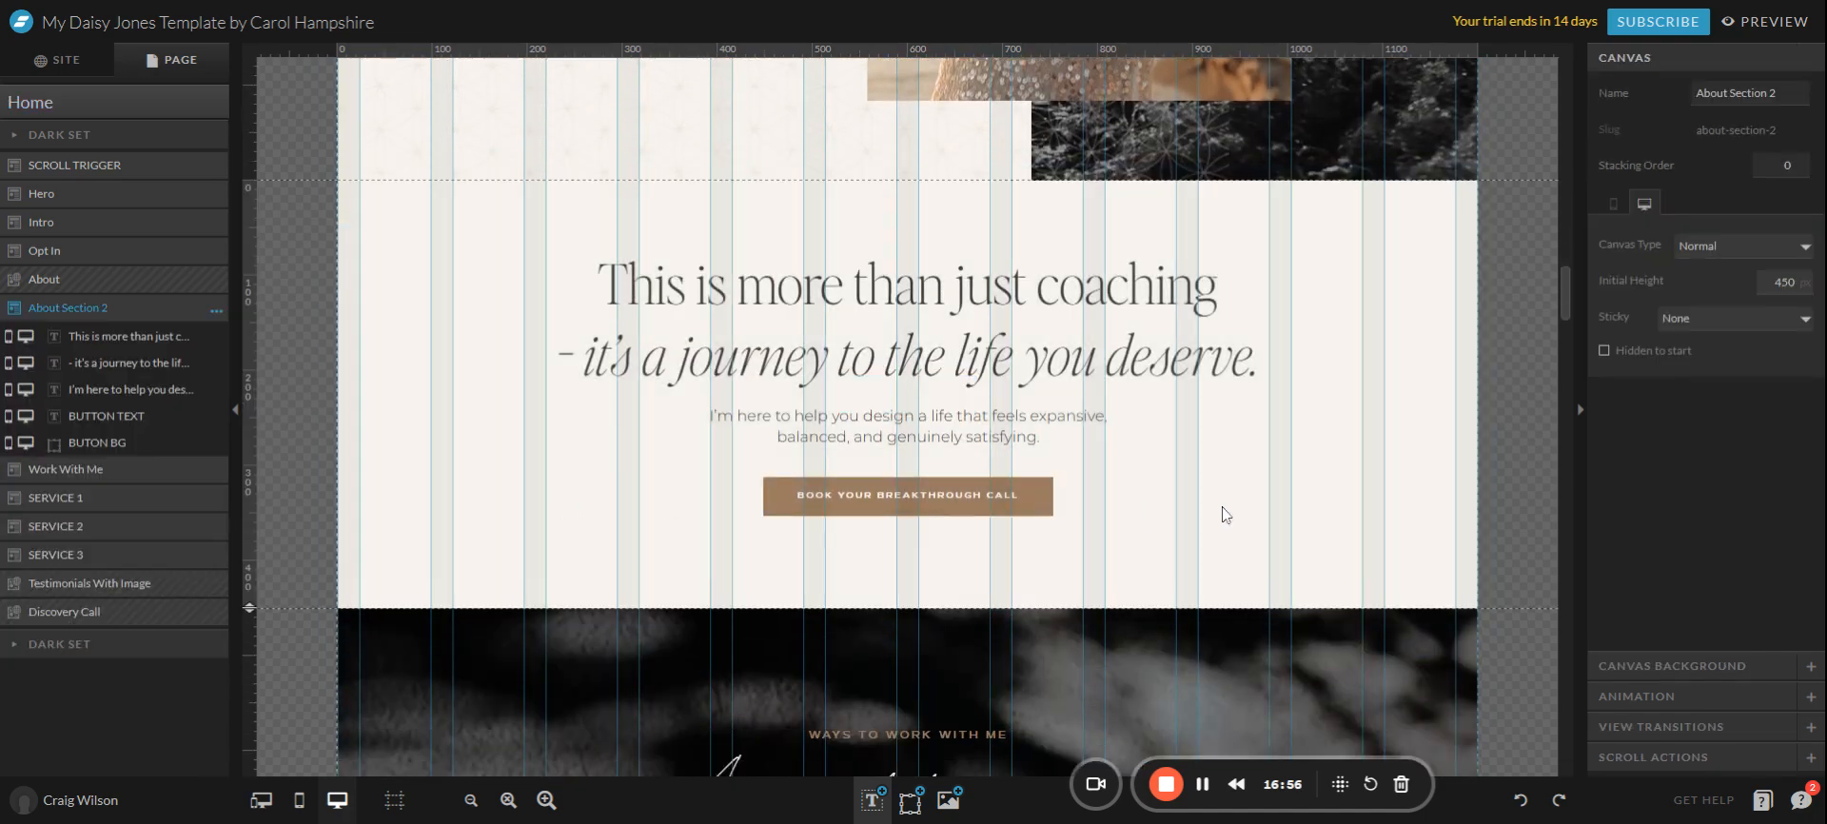